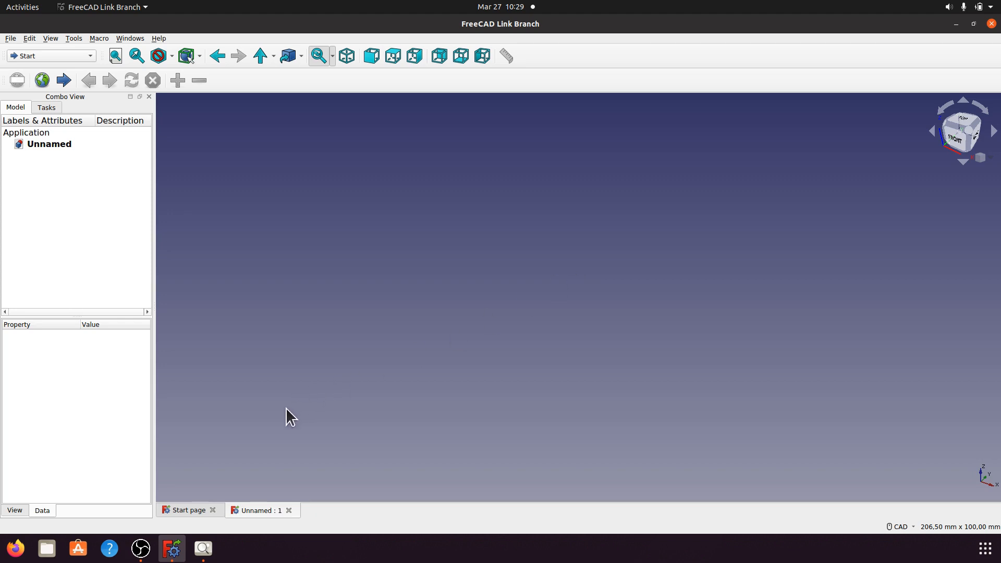
Review the reference drawing a008.png, then switch the modelling session to the Part Design workbench
left_click(204, 548)
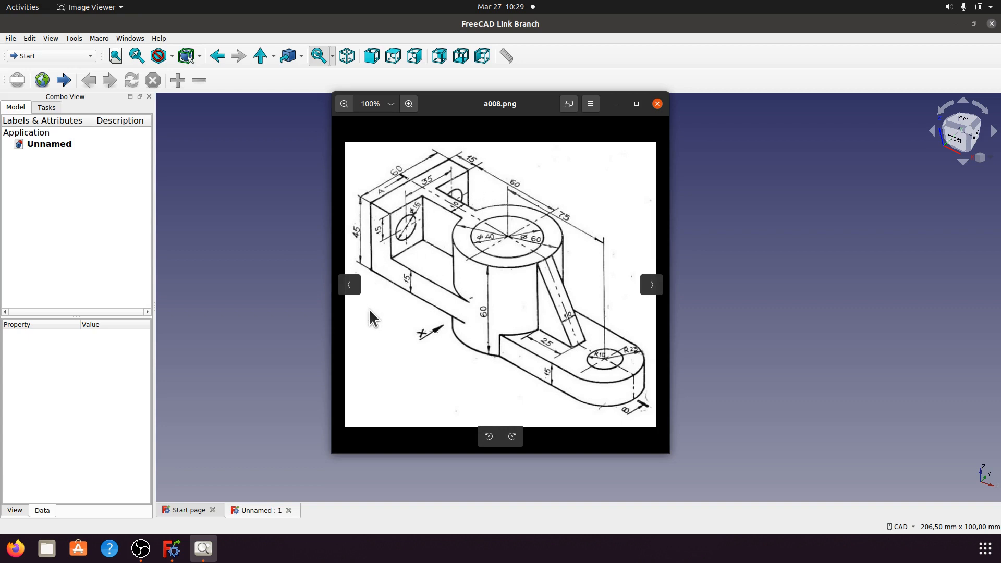
left_click(616, 103)
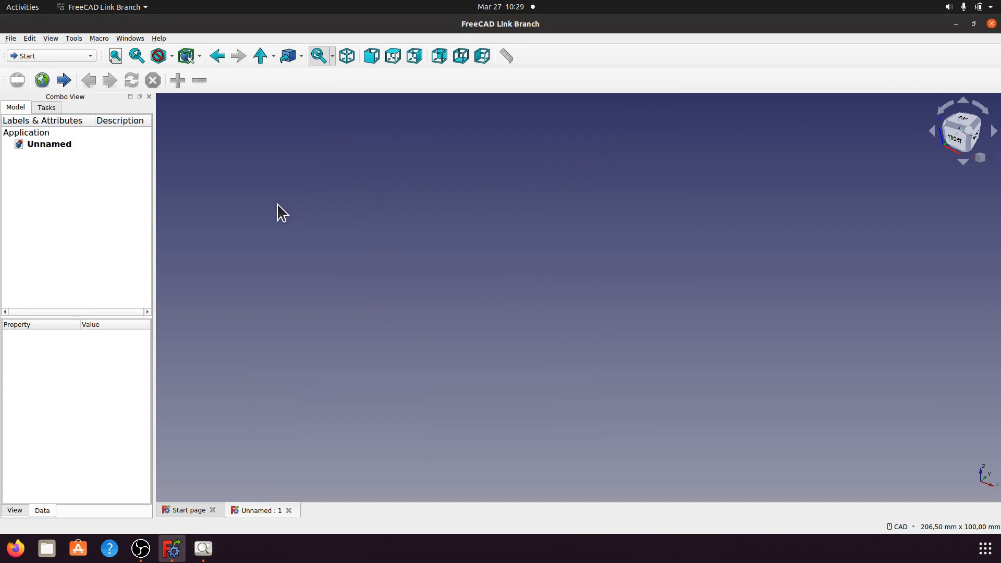
left_click(74, 54)
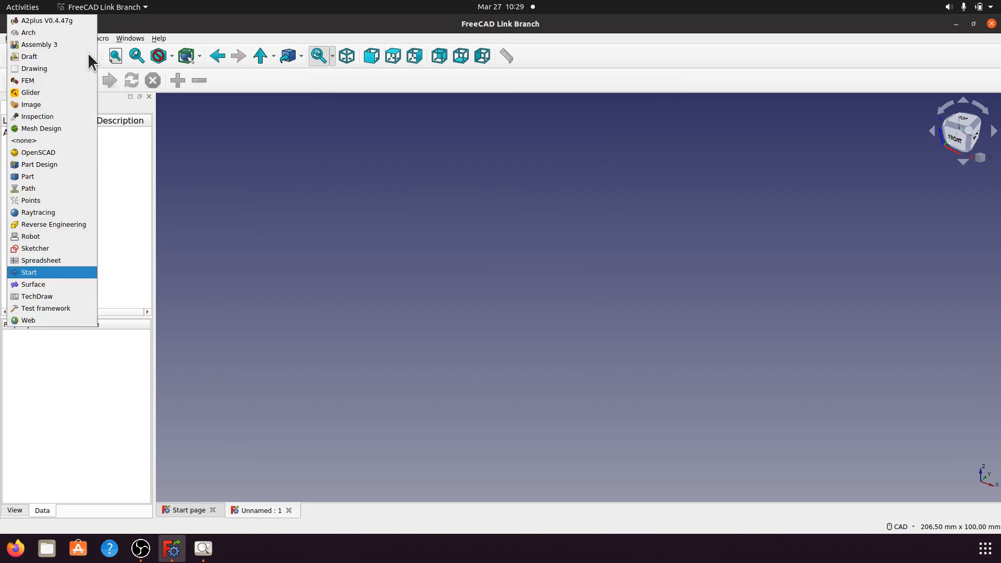
left_click(57, 165)
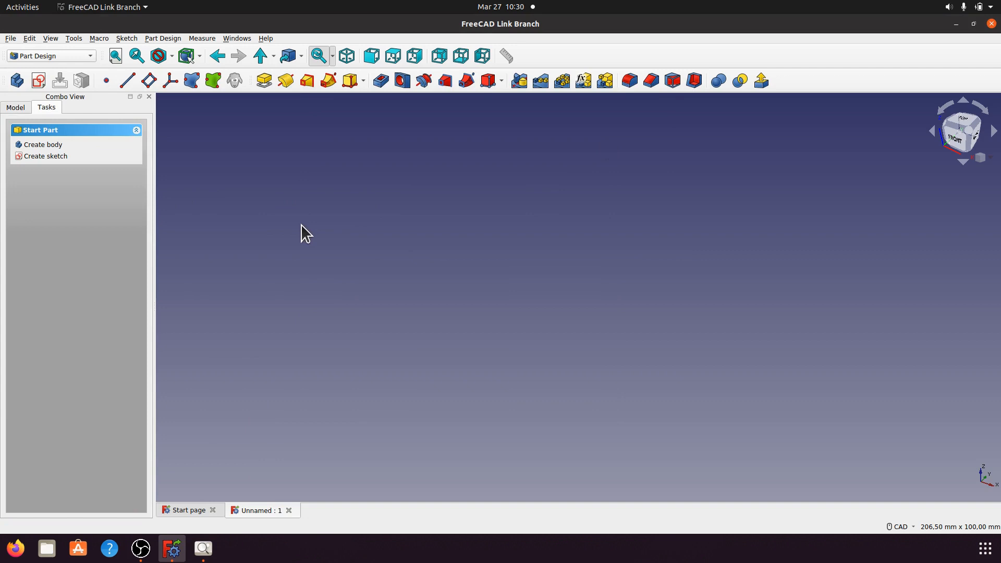
Create a new body and start a sketch on its XY plane
left_click(35, 145)
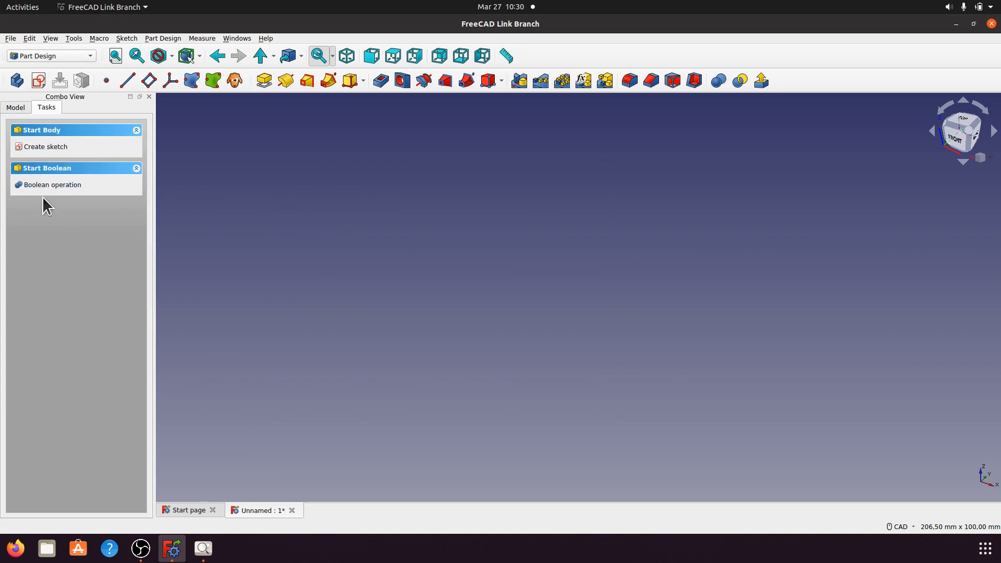
left_click(45, 147)
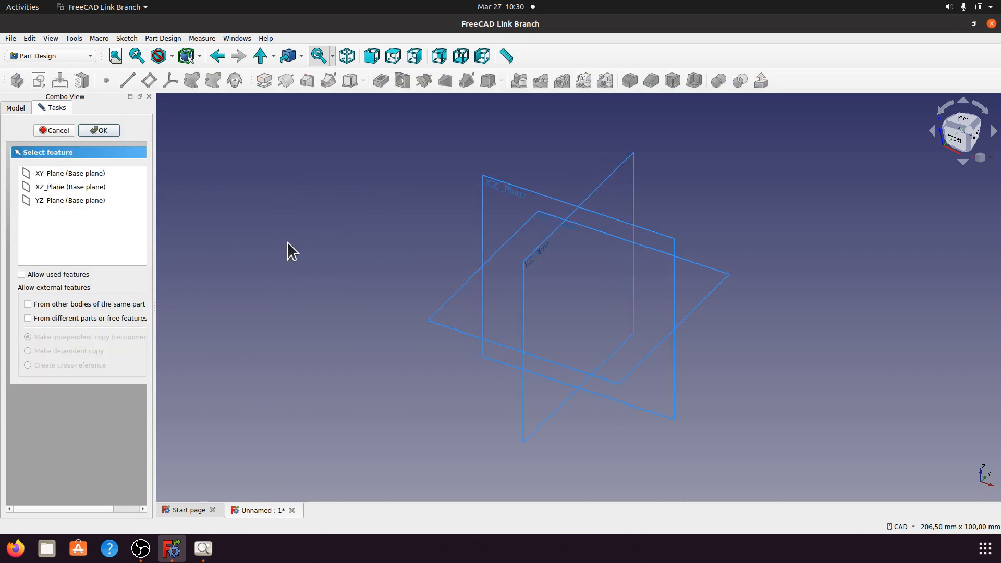
left_click(347, 56)
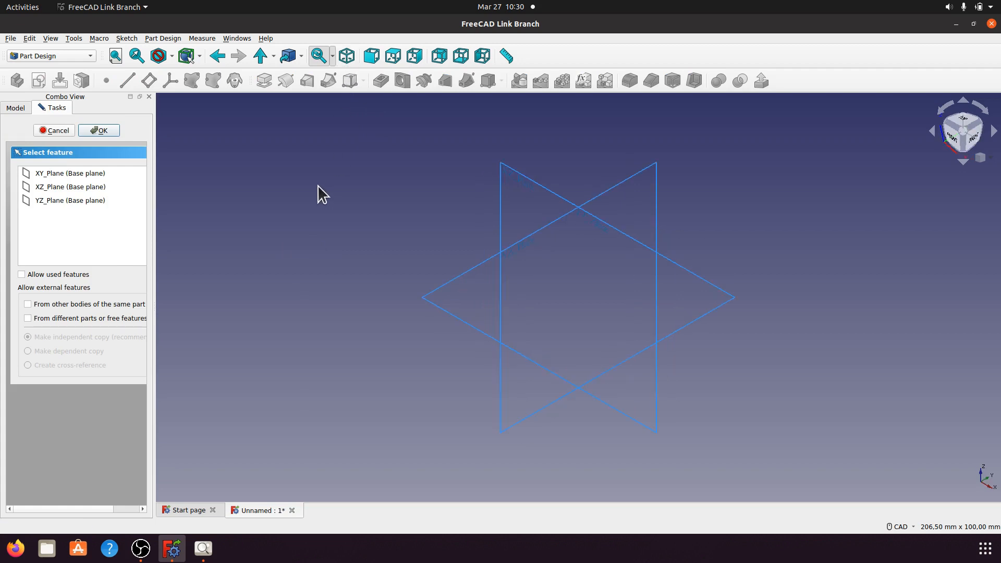
left_click(712, 310)
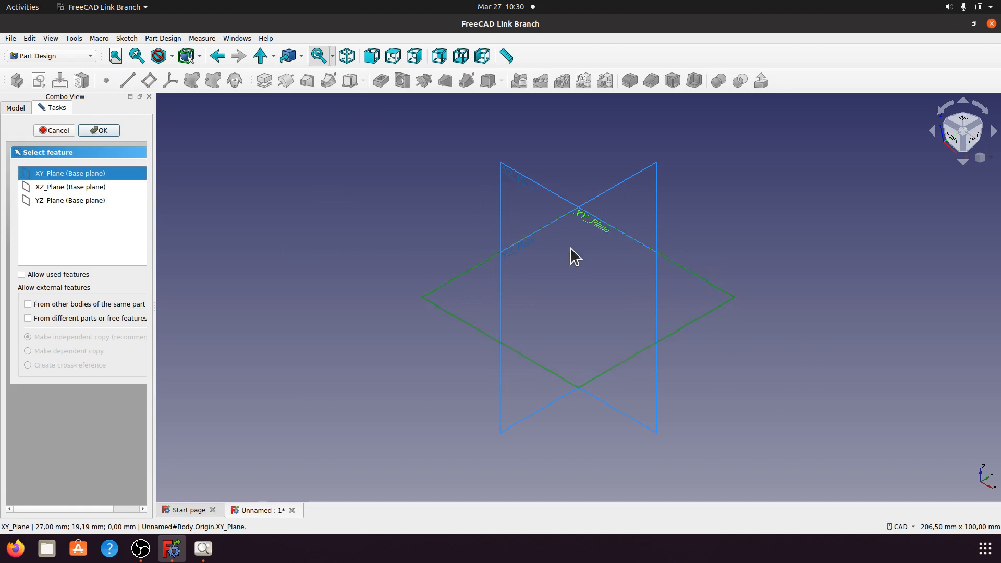
left_click(99, 131)
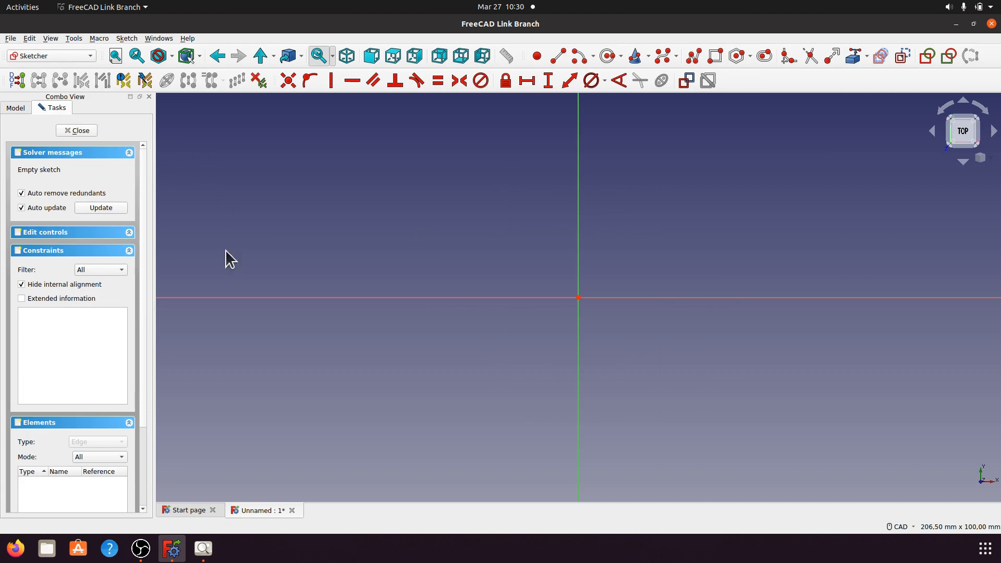
Following the reference drawing, sketch two concentric circles centred on the origin, about 55 mm and 33 mm in diameter
left_click(203, 548)
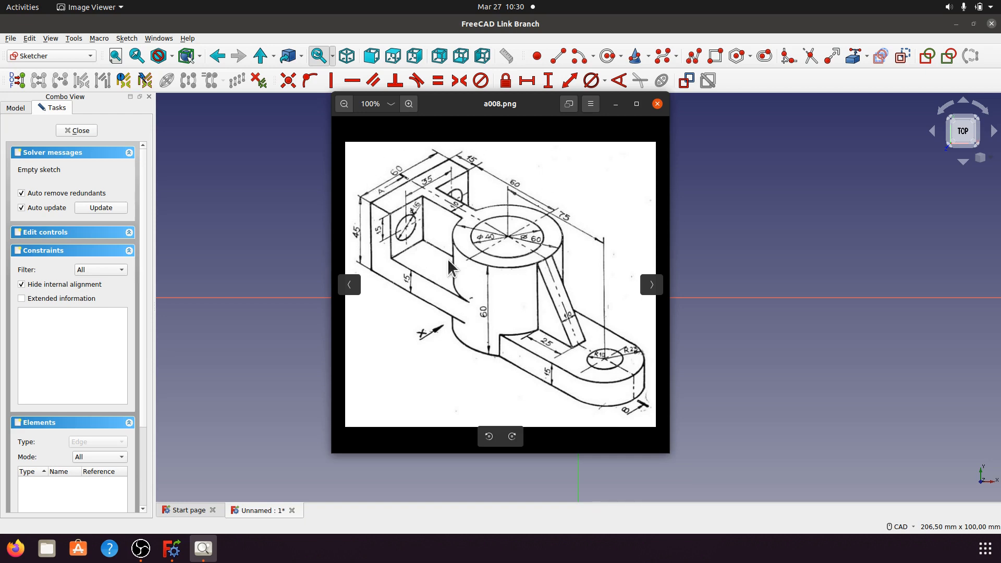
left_click(616, 104)
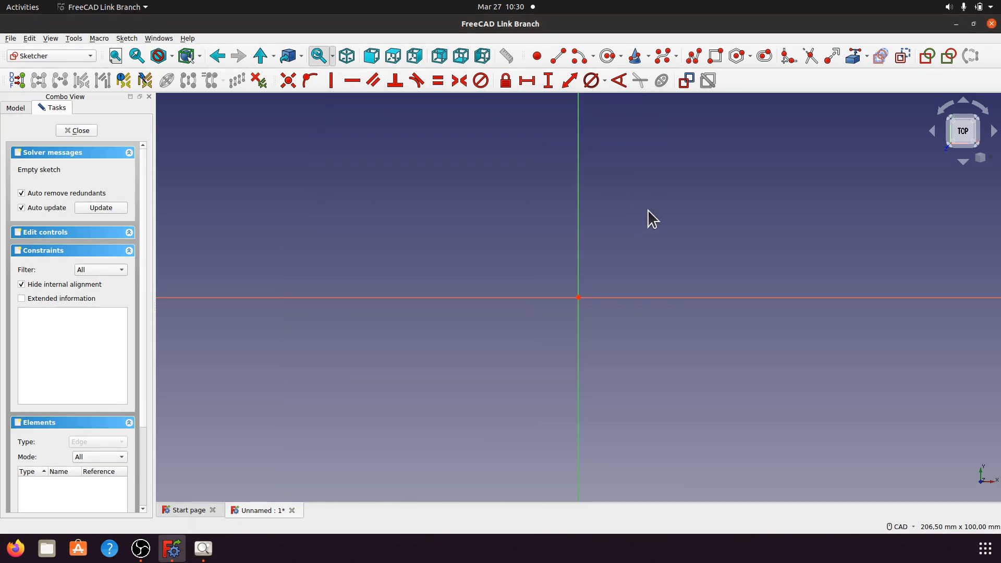
left_click(608, 55)
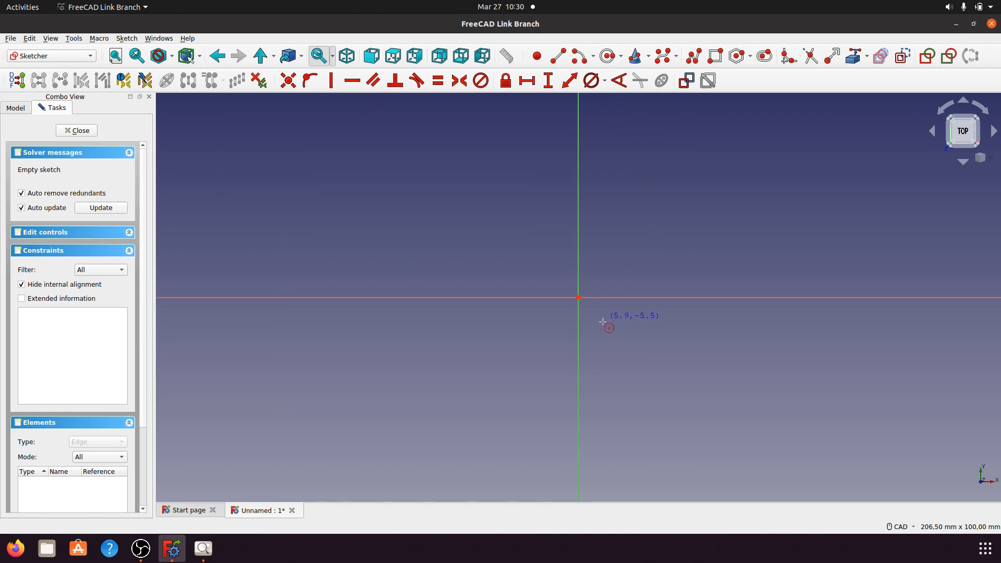
left_click(578, 297)
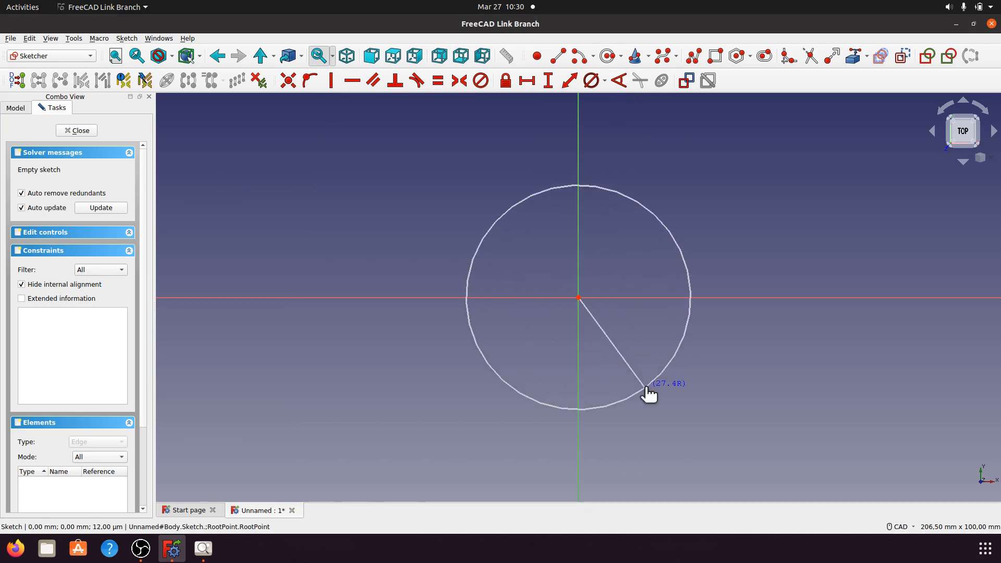
left_click(648, 392)
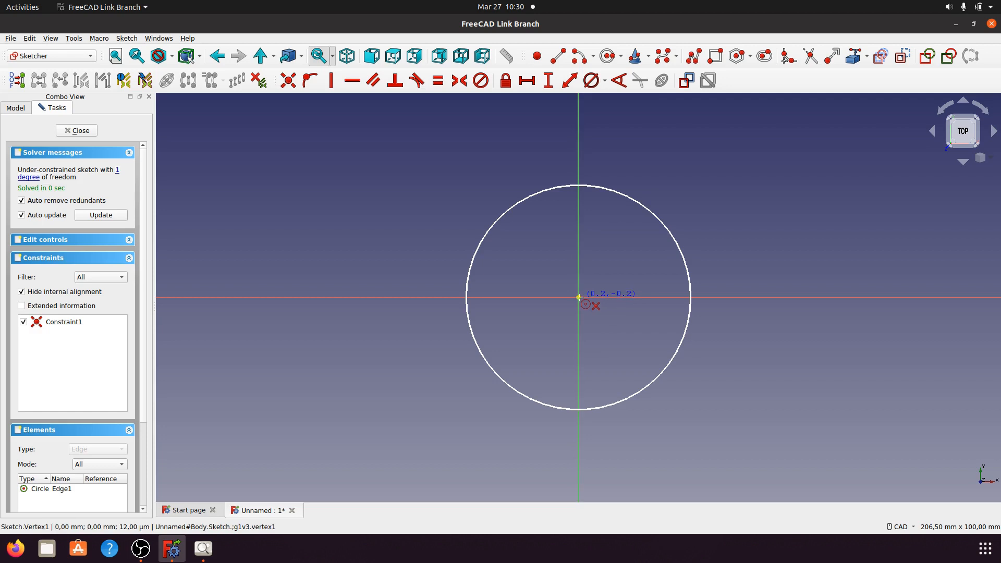
left_click(577, 297)
left_click(627, 347)
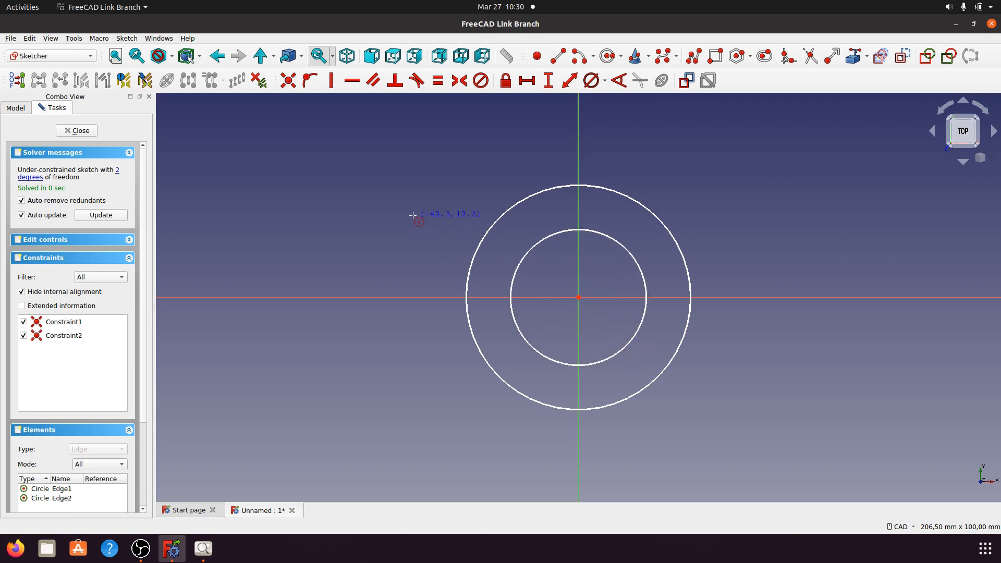
Check the drawing, constrain the outer circle's diameter to 60 mm and move its dimension label clear of the horizontal axis
left_click(203, 548)
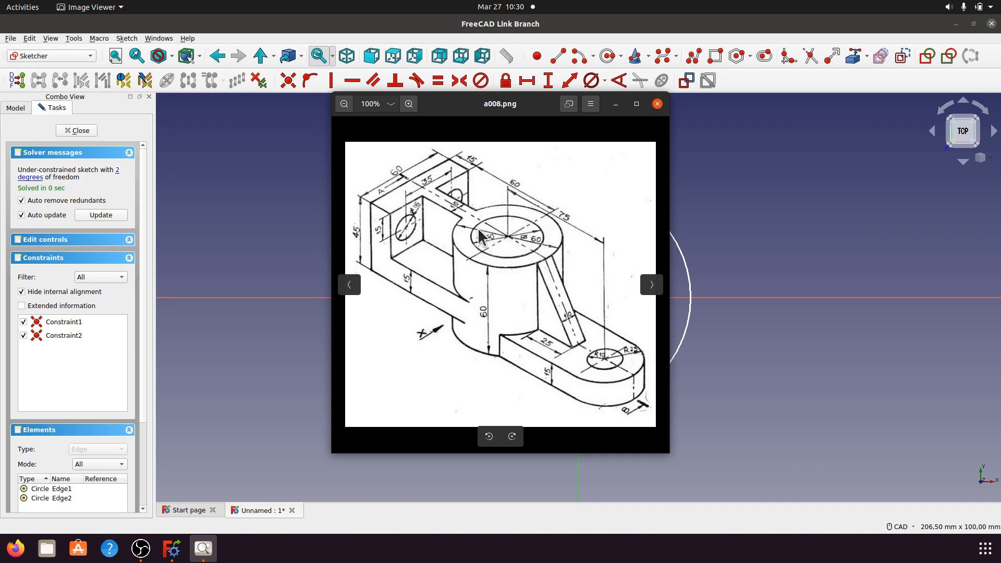
left_click(615, 103)
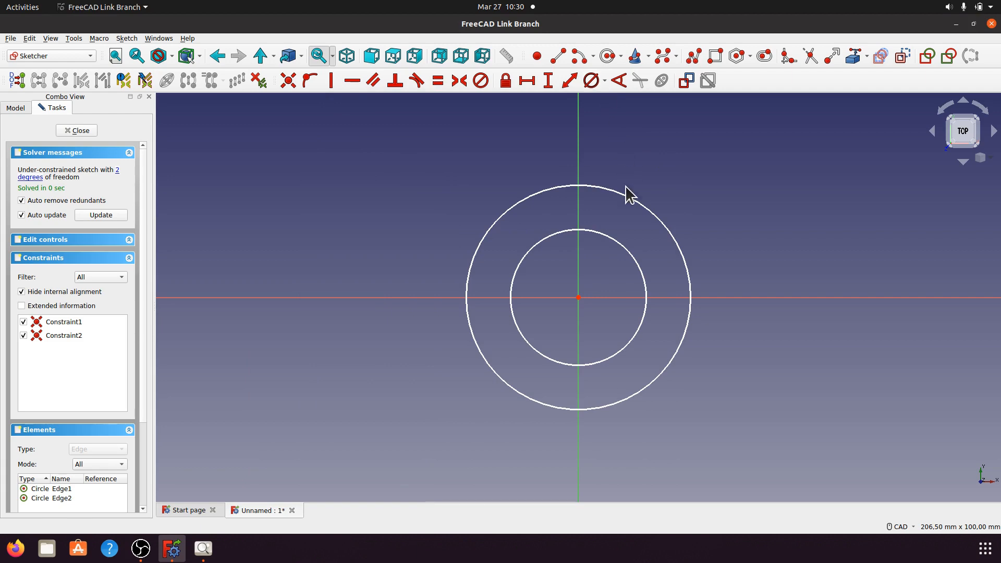
left_click(628, 200)
left_click(604, 81)
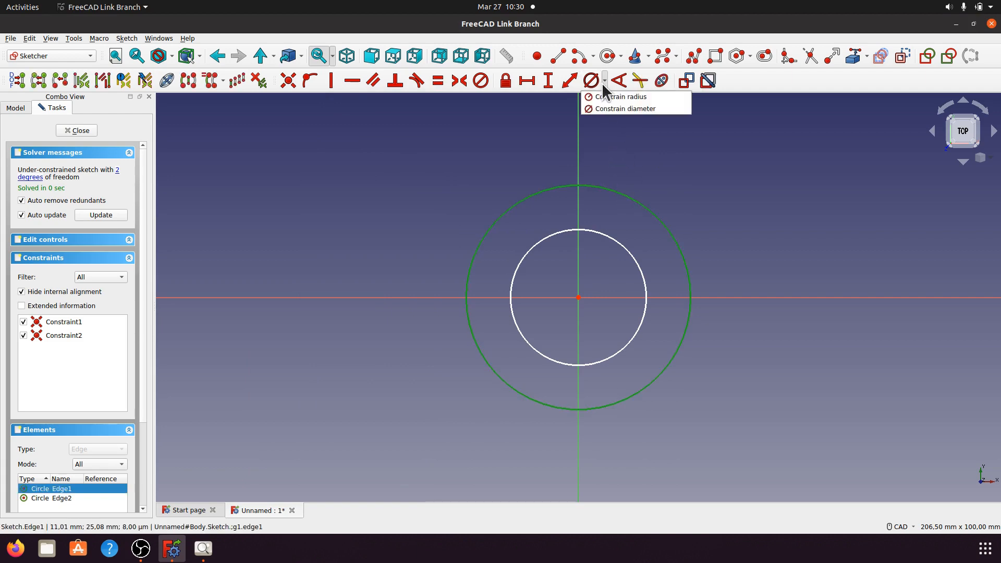
left_click(605, 110)
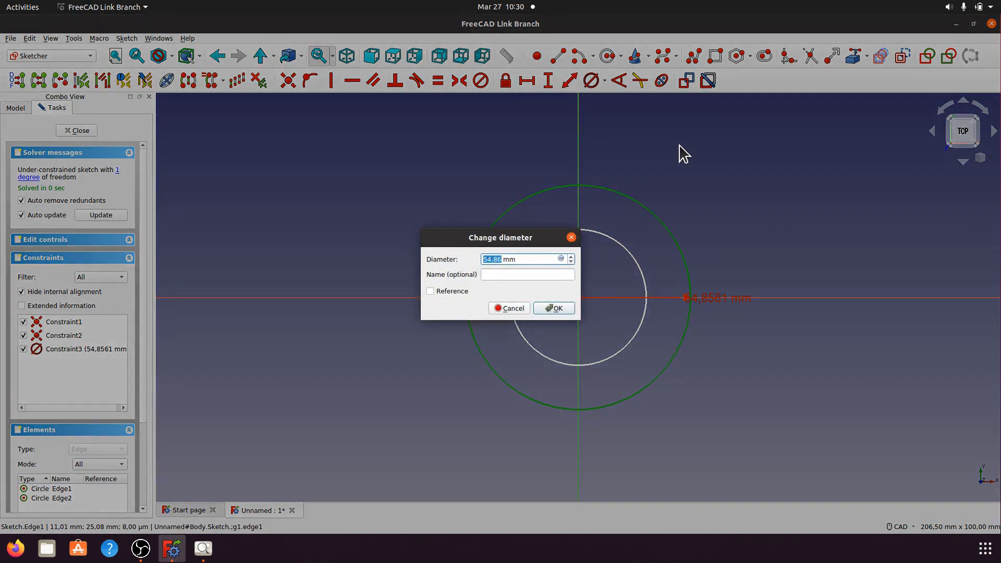
type("6")
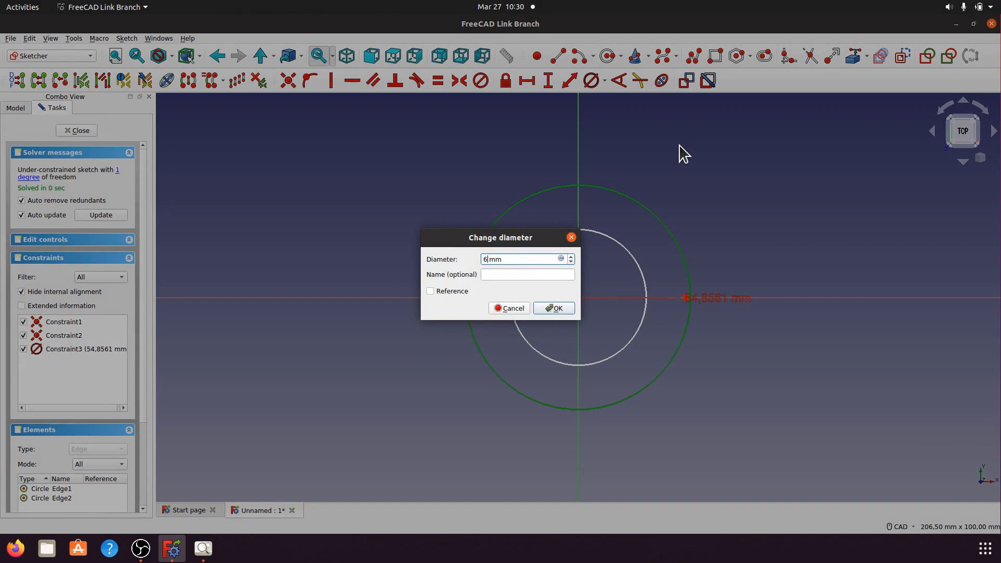
left_click(558, 310)
left_click_drag(729, 300, 719, 208)
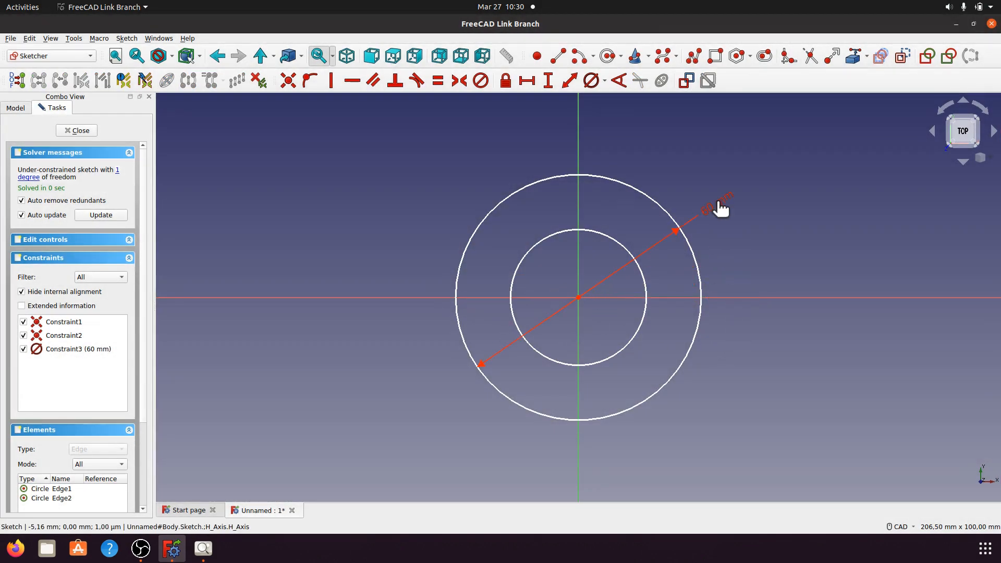
Constrain the inner circle's diameter to 40 mm and move its dimension label outside the circles
left_click(598, 233)
left_click(604, 80)
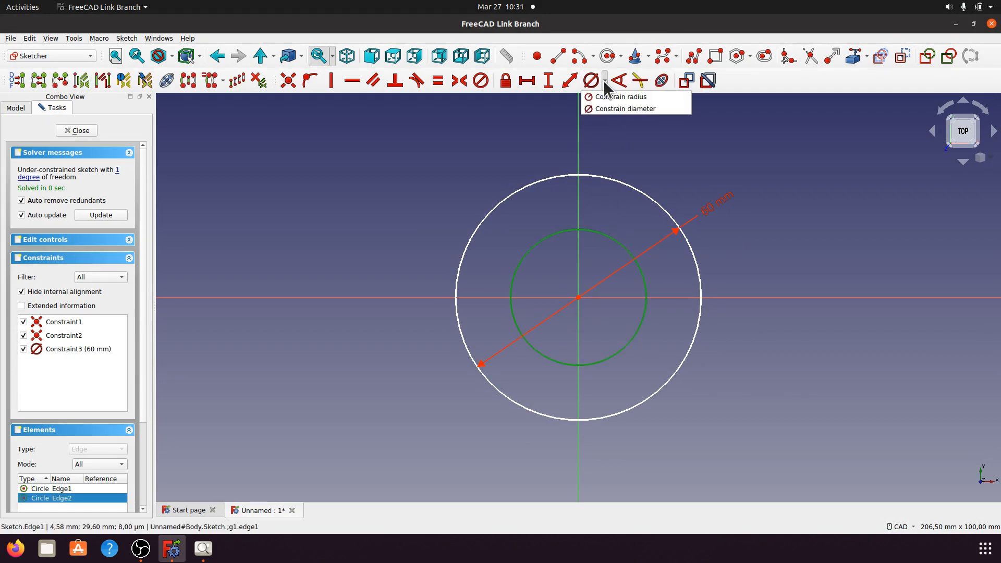
left_click(608, 110)
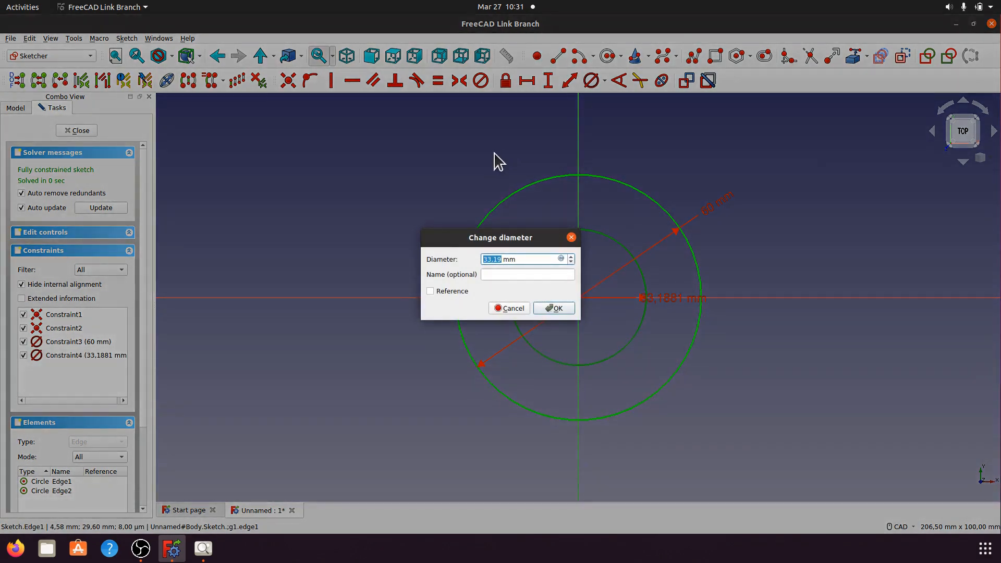
type("40")
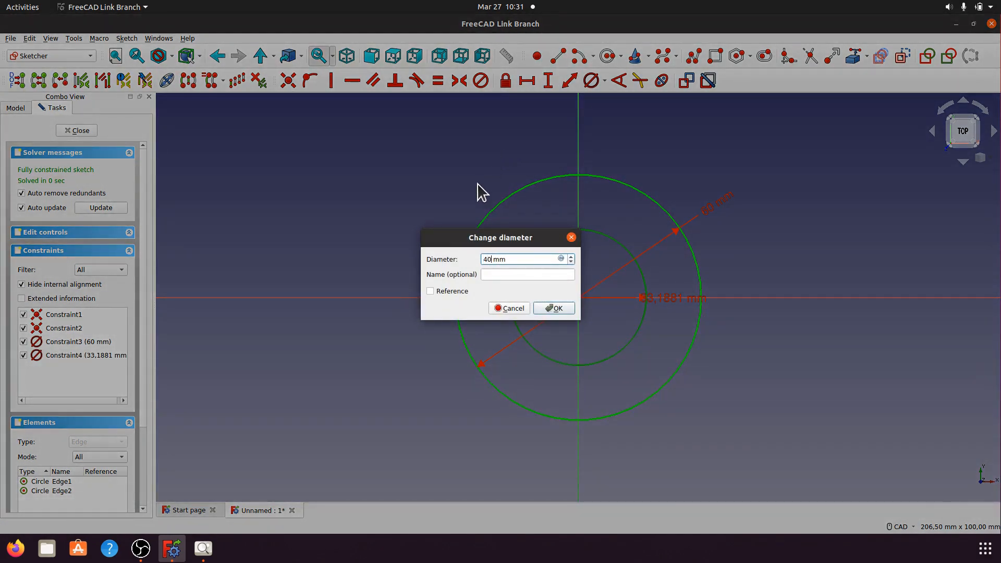
left_click(552, 307)
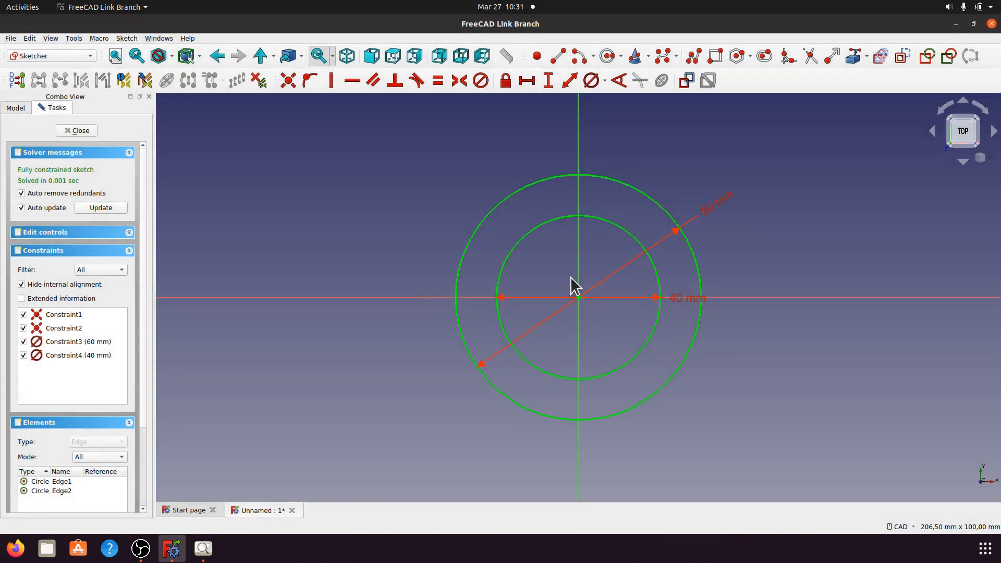
left_click_drag(679, 299, 640, 159)
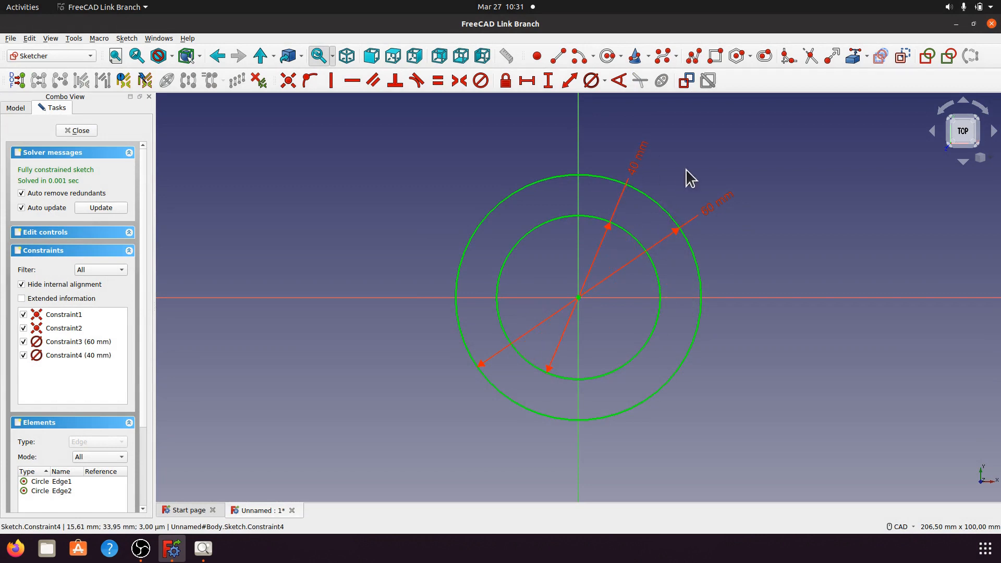
Consult the reference drawing a008.png for the dimensions of the rectangular arm attached to the cylinder
scroll(794, 252, "down", 3)
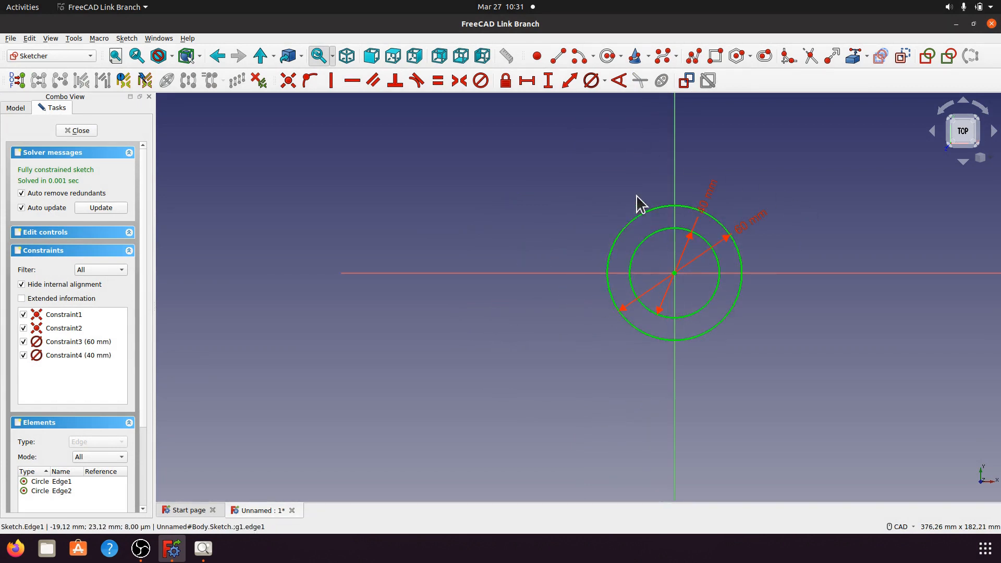
left_click(200, 549)
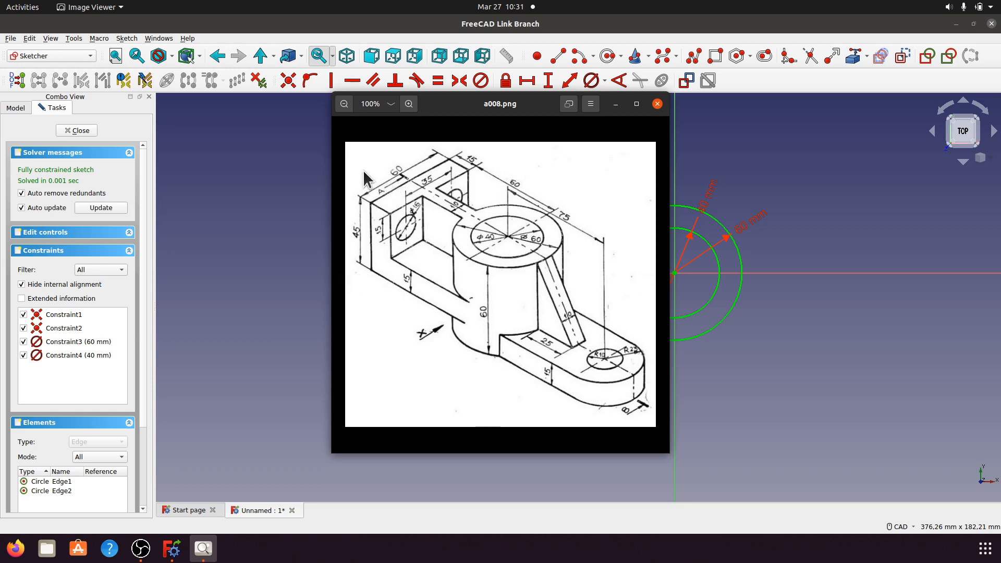
left_click(616, 104)
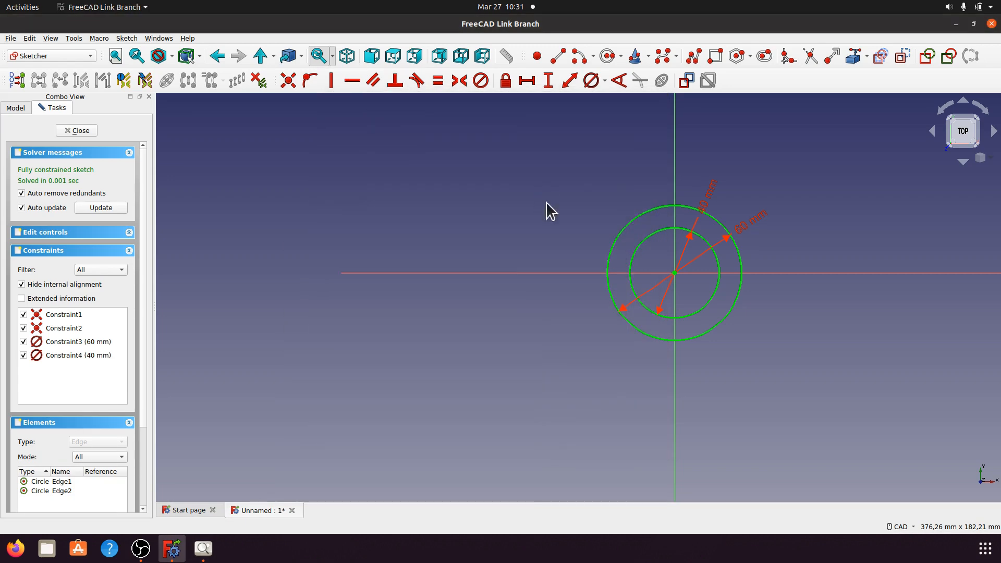
left_click(715, 55)
left_click(672, 174)
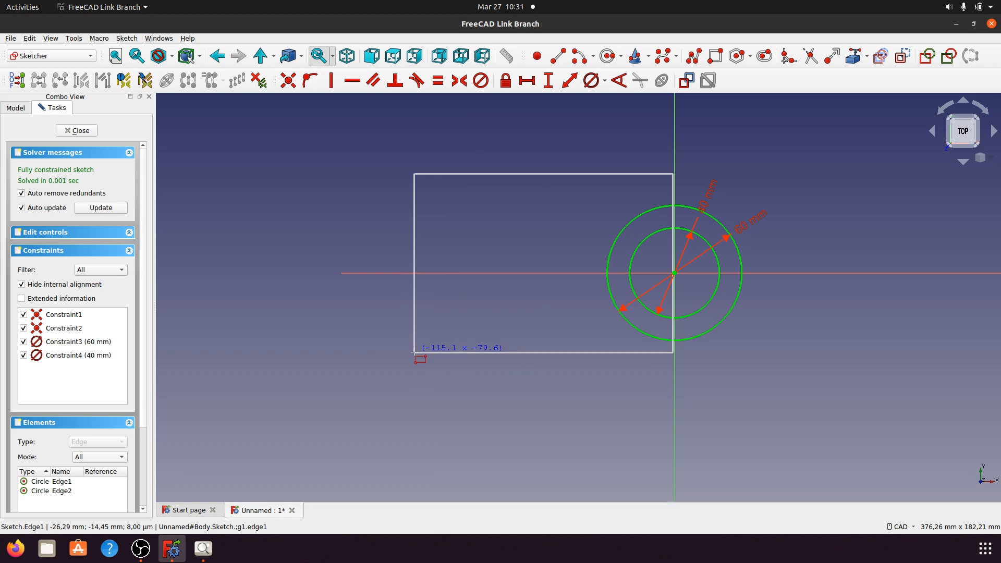
key("Escape")
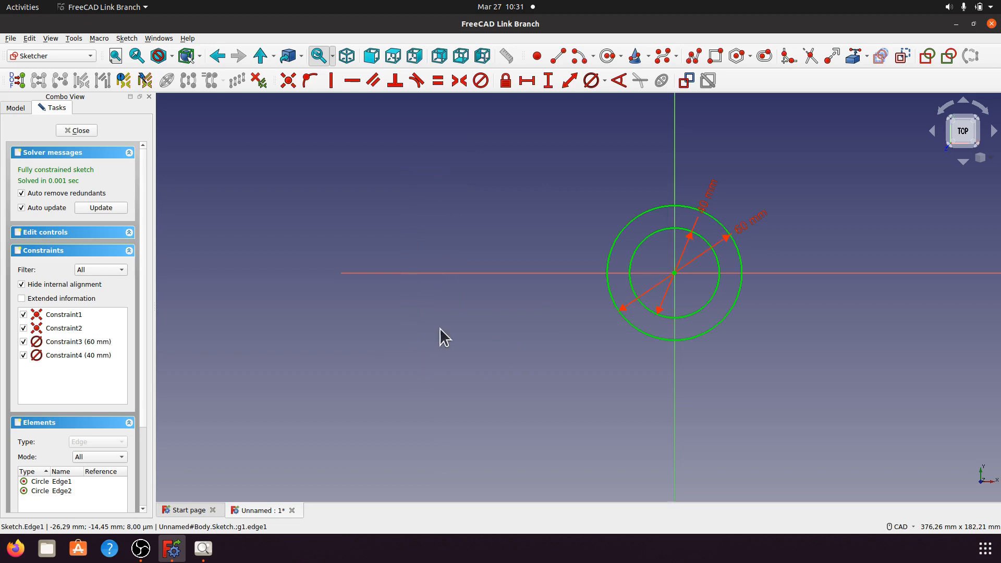
Sketch a rectangle about 118 by 94 mm with one side on the vertical axis, extending toward negative X across the horizontal axis
left_click(717, 57)
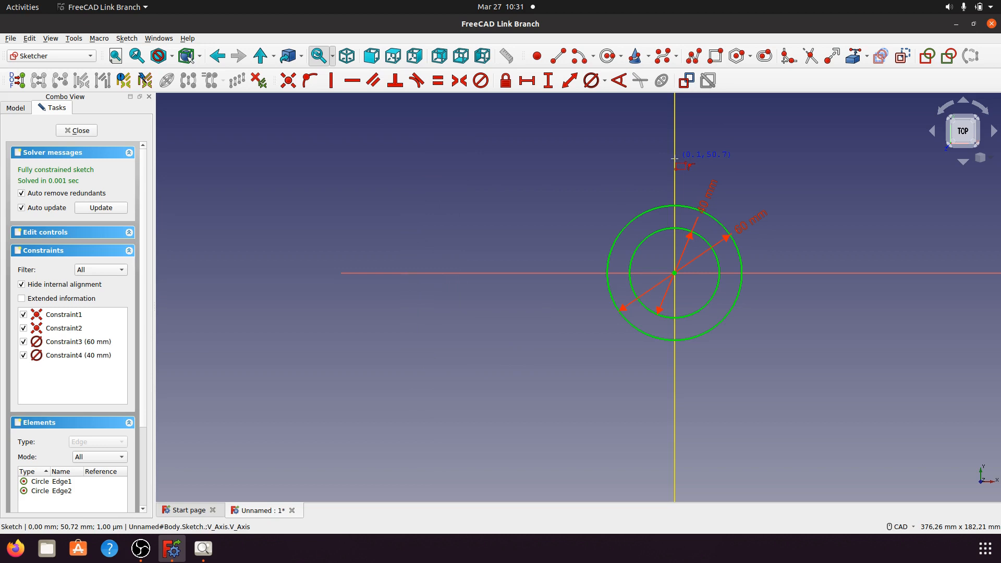
left_click(674, 159)
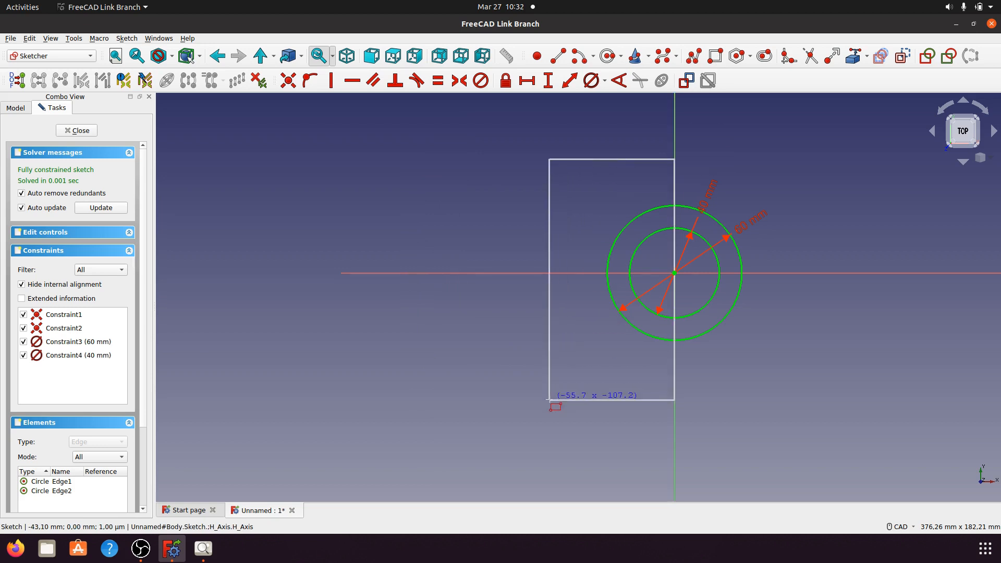
left_click(409, 370)
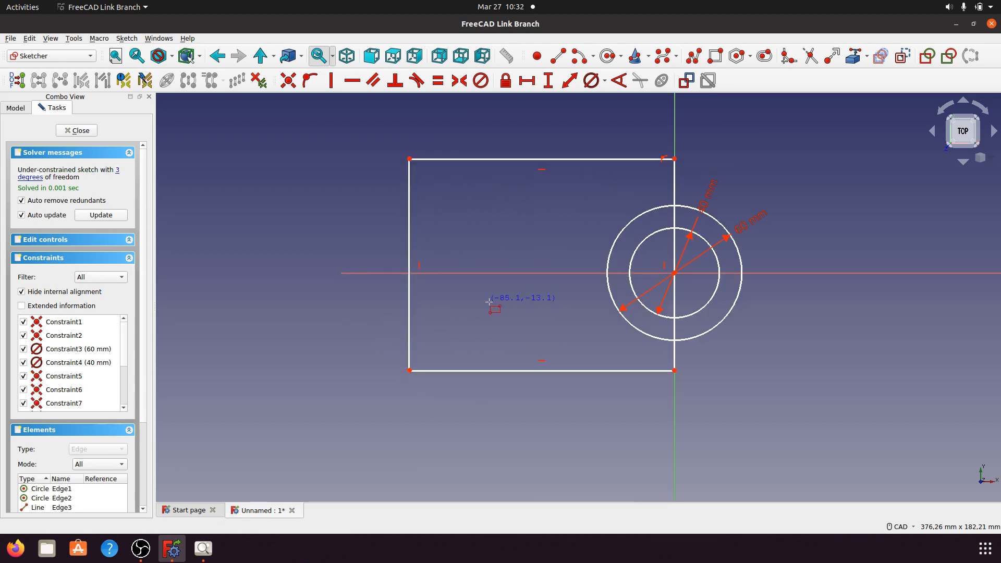
left_click(409, 370)
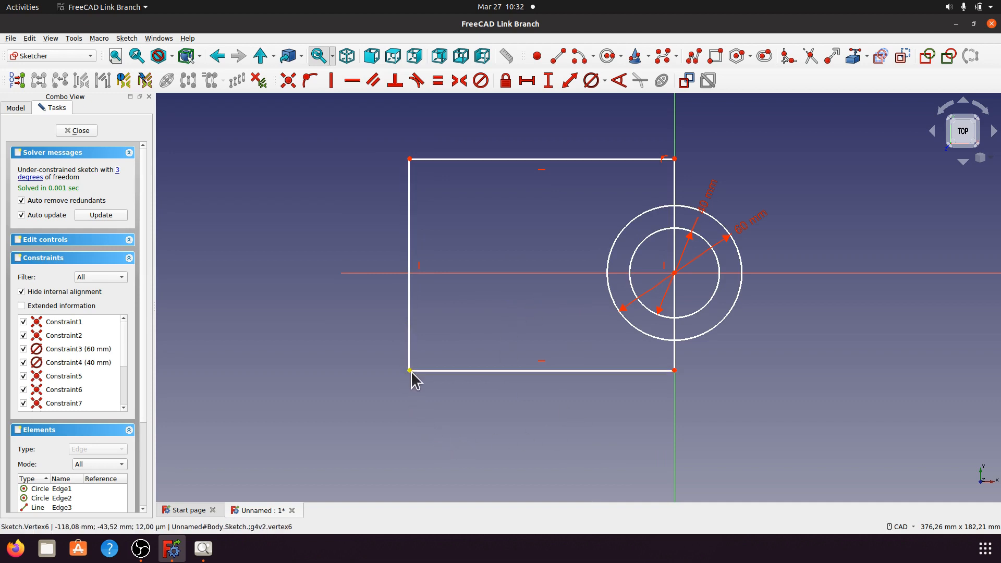
Constrain the rectangle's two outer corners on the negative X side symmetric about the horizontal axis
left_click(409, 159)
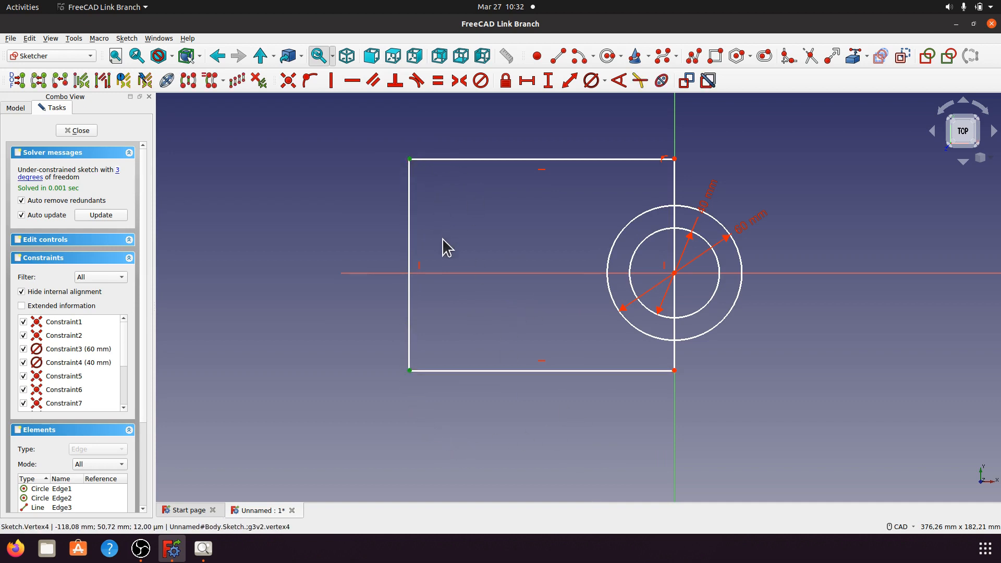
left_click(443, 274)
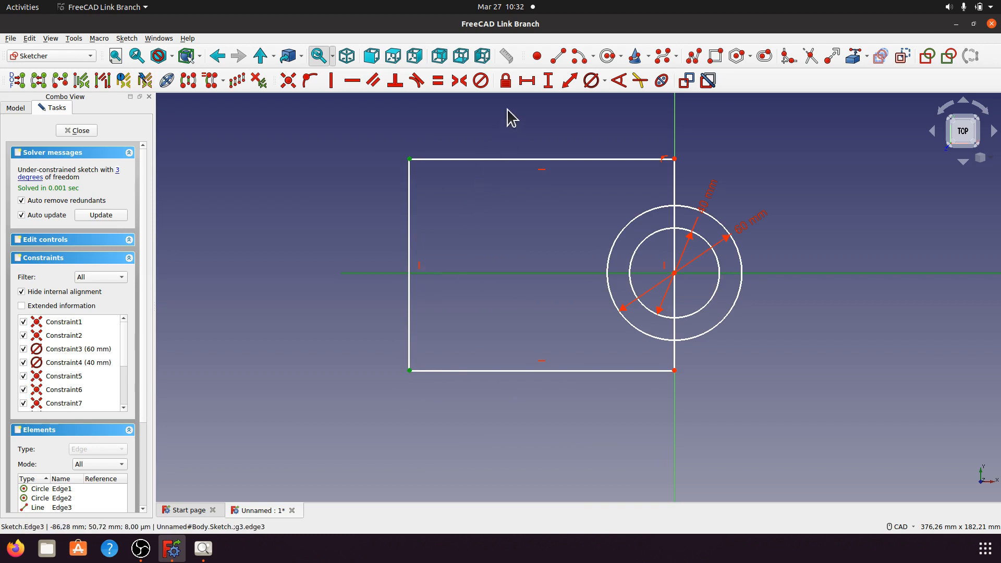
left_click(459, 80)
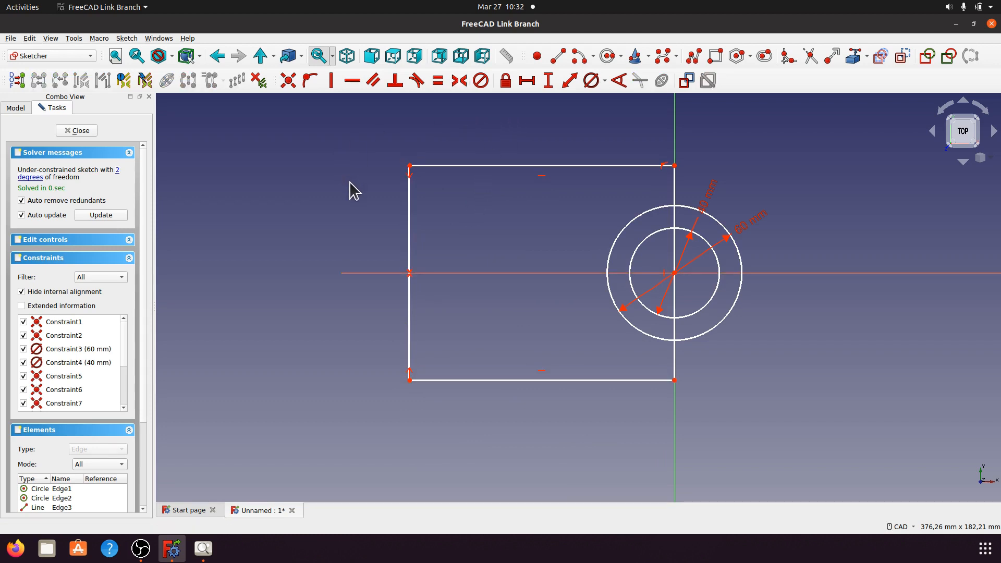
Constrain the rectangle's horizontal length to 75 mm and its vertical height to 60 mm
left_click(568, 380)
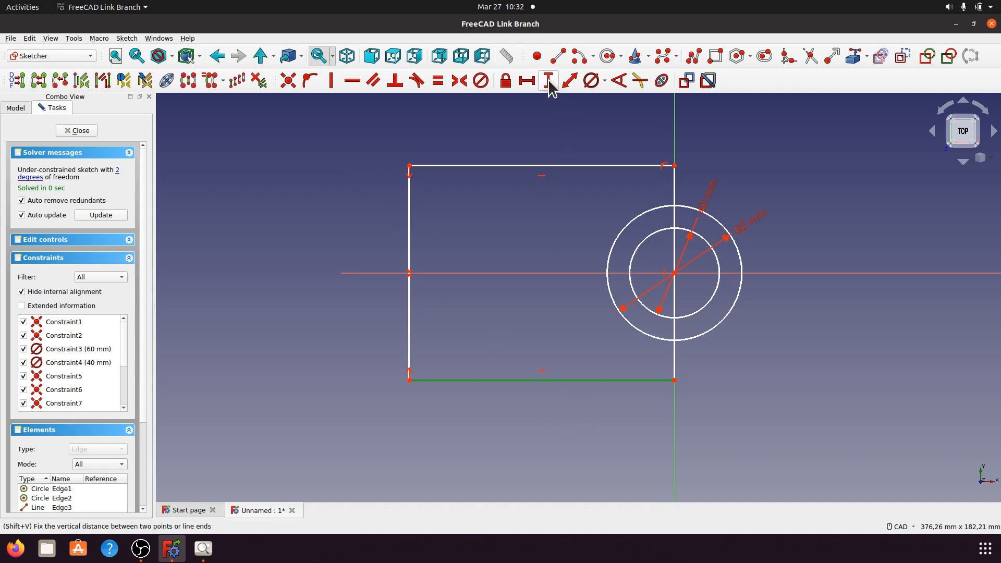
left_click(527, 81)
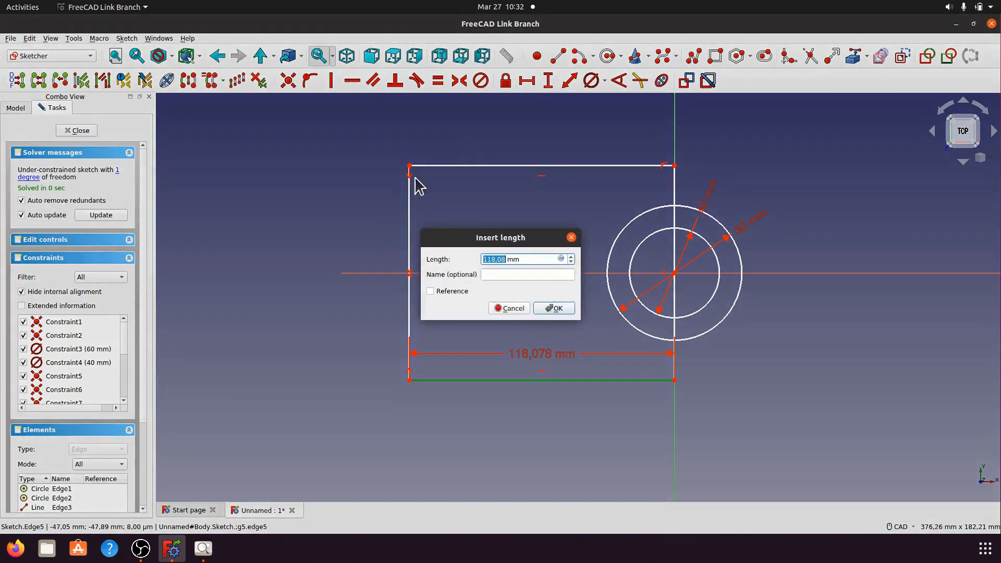
type("75")
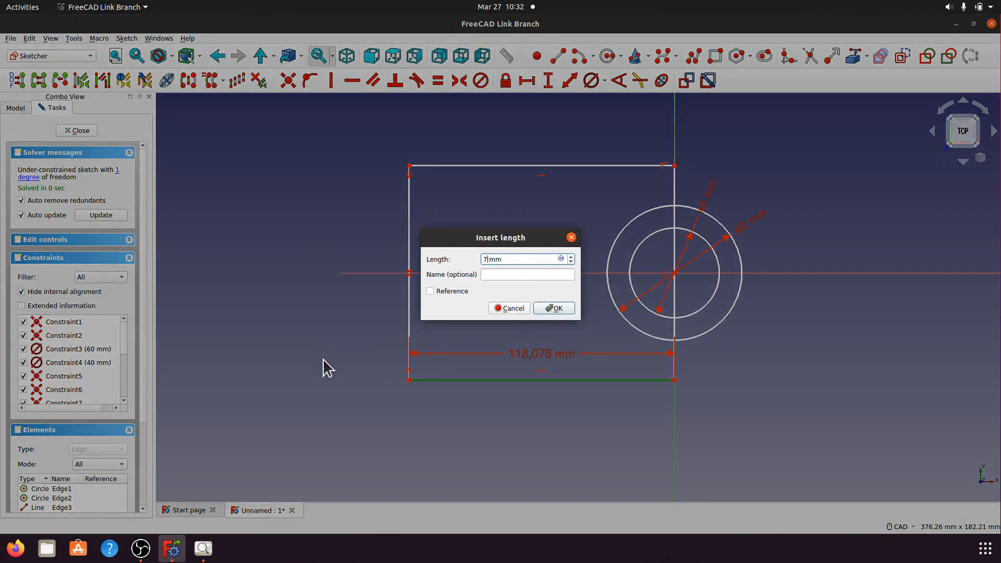
left_click(559, 310)
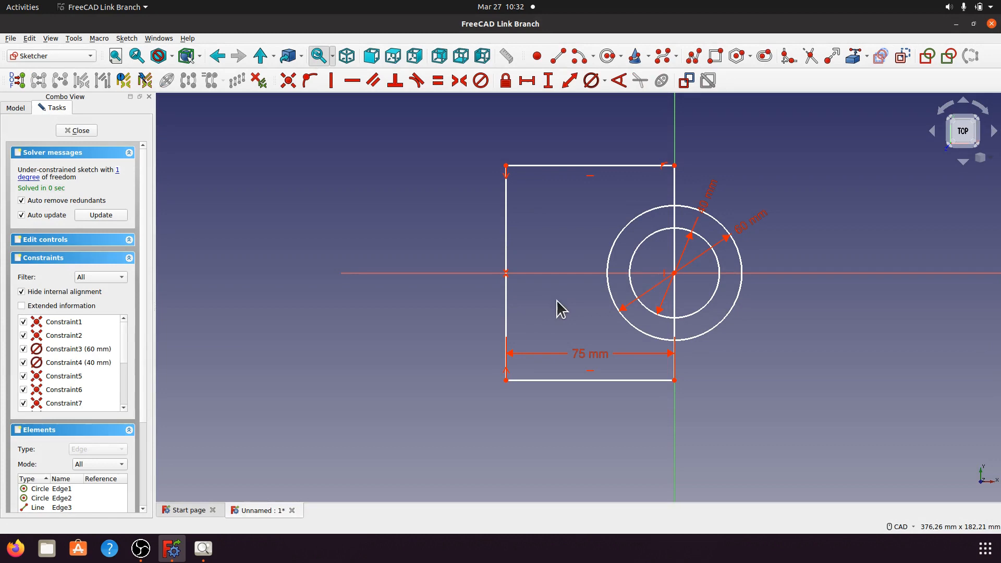
left_click(506, 241)
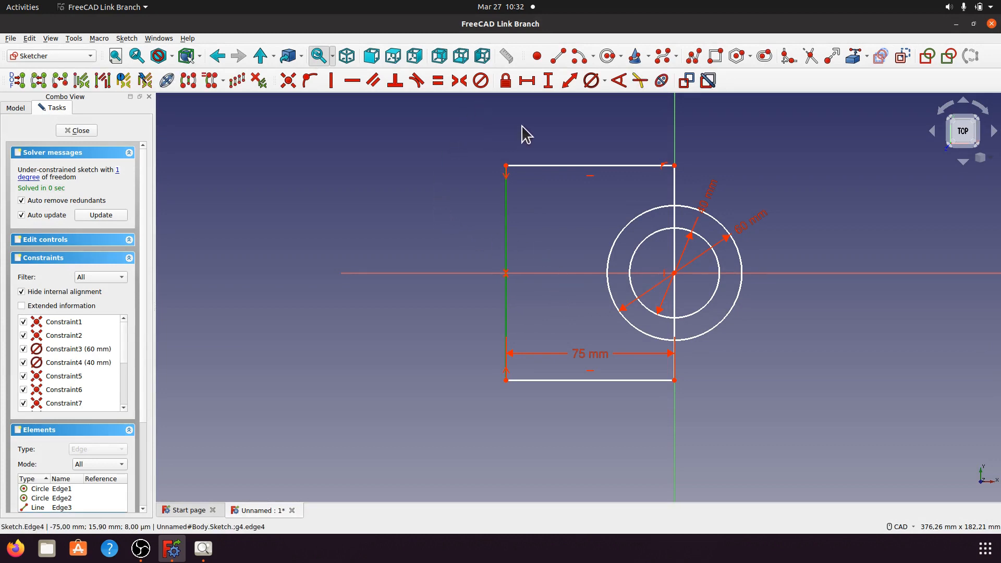
left_click(548, 80)
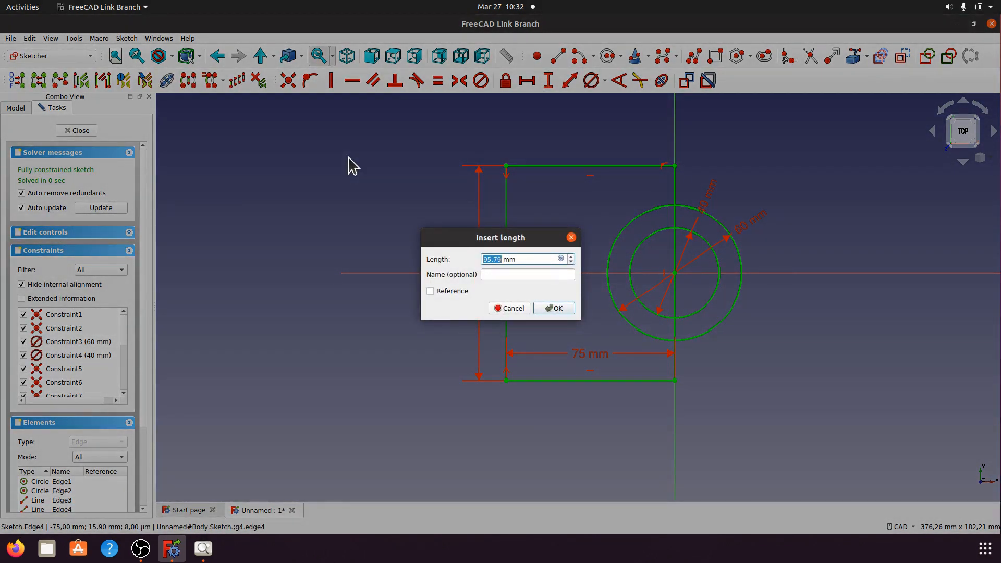
type("60")
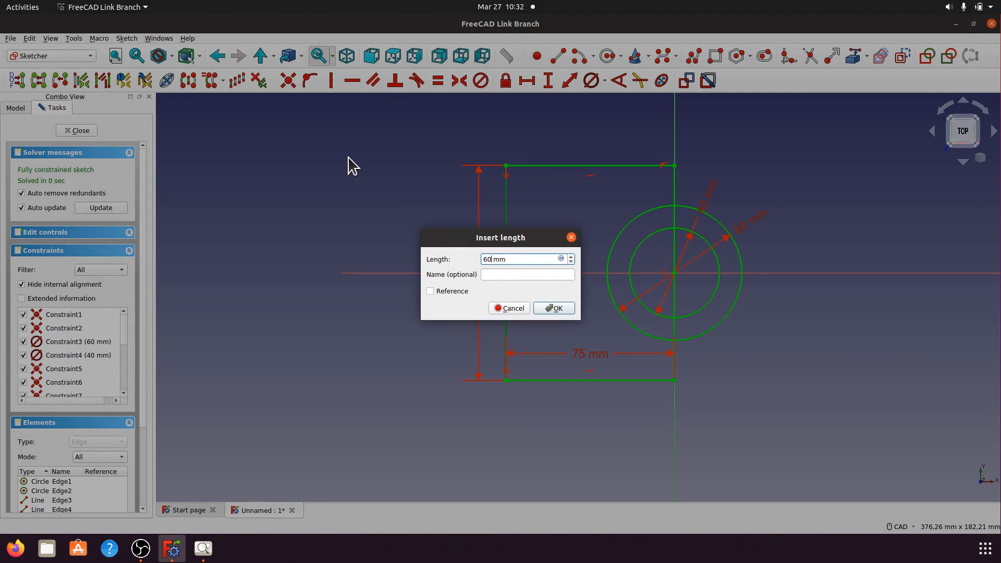
key("Return")
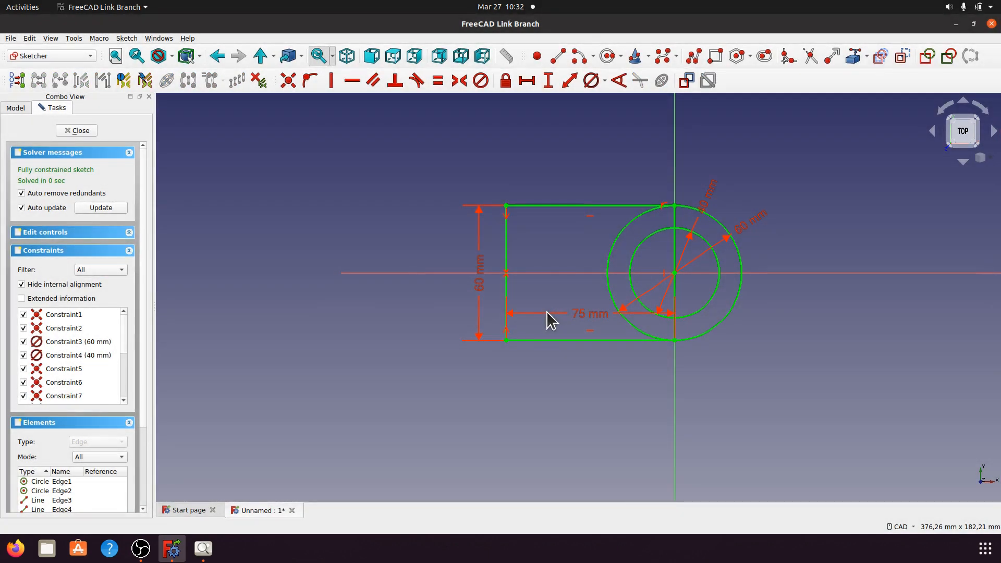
Trim away all segments of the rectangle's side that runs along the vertical axis through the circles
middle_click_drag(764, 382, 668, 377)
scroll(668, 365, "up", 5)
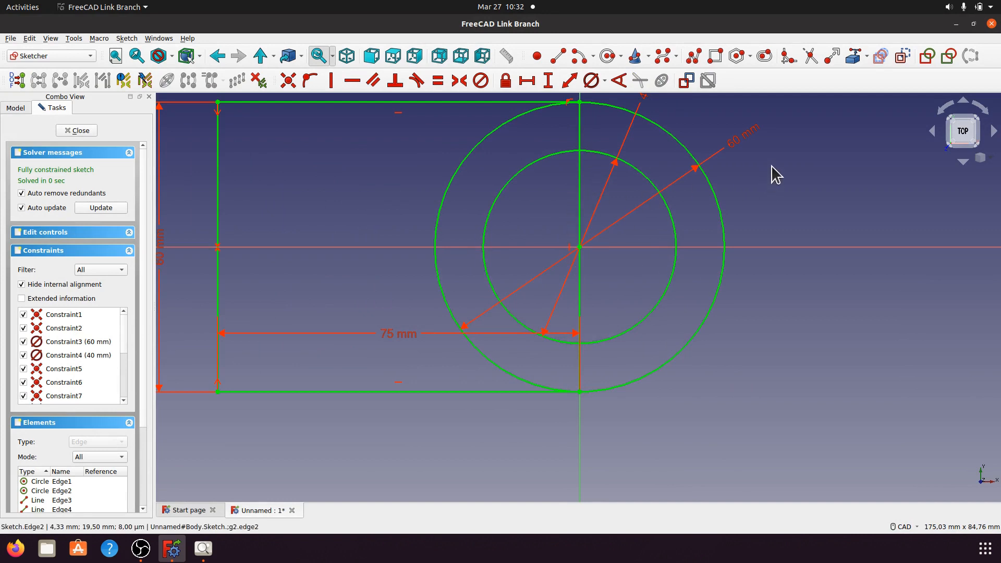
left_click(809, 57)
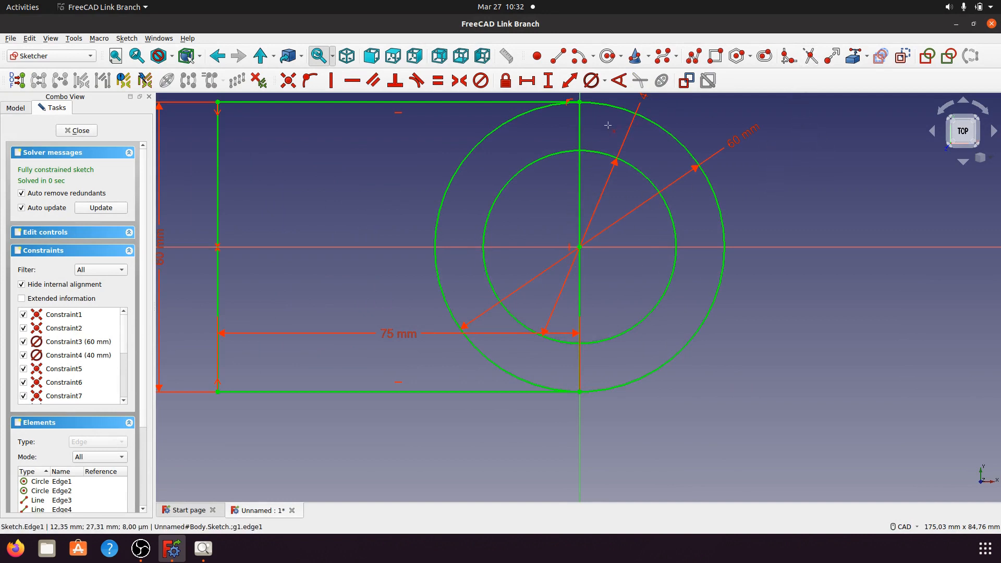
left_click(580, 131)
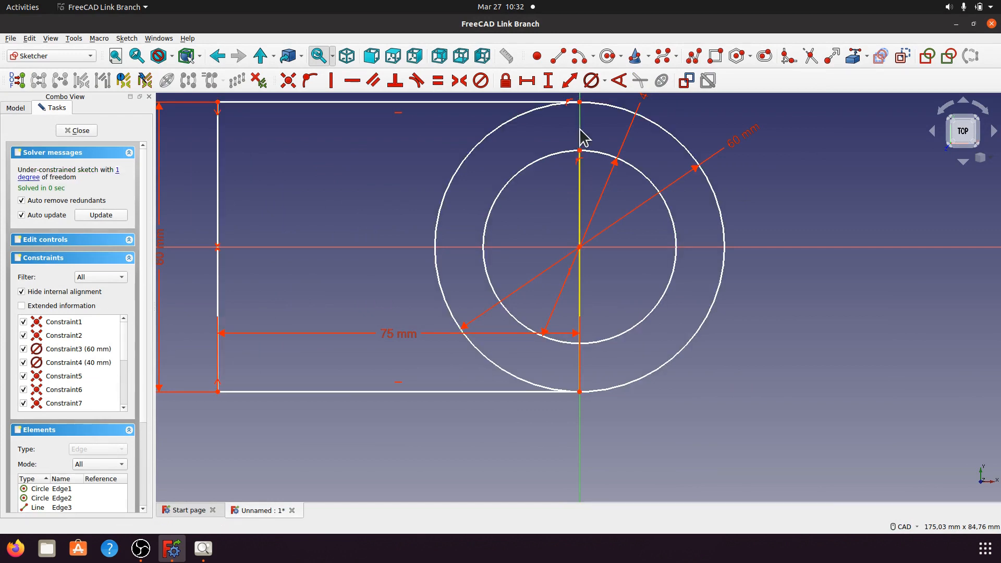
left_click(580, 371)
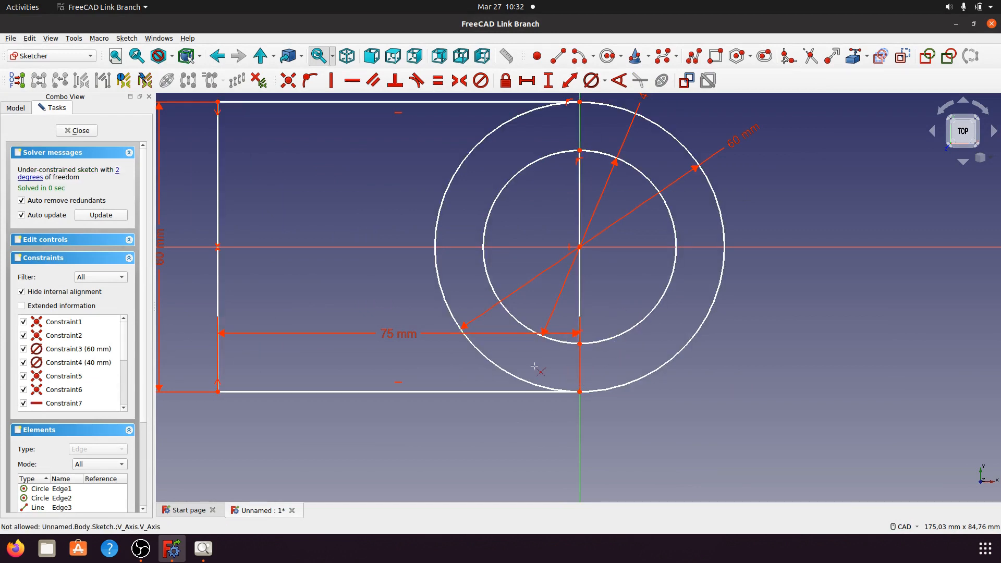
left_click(619, 283)
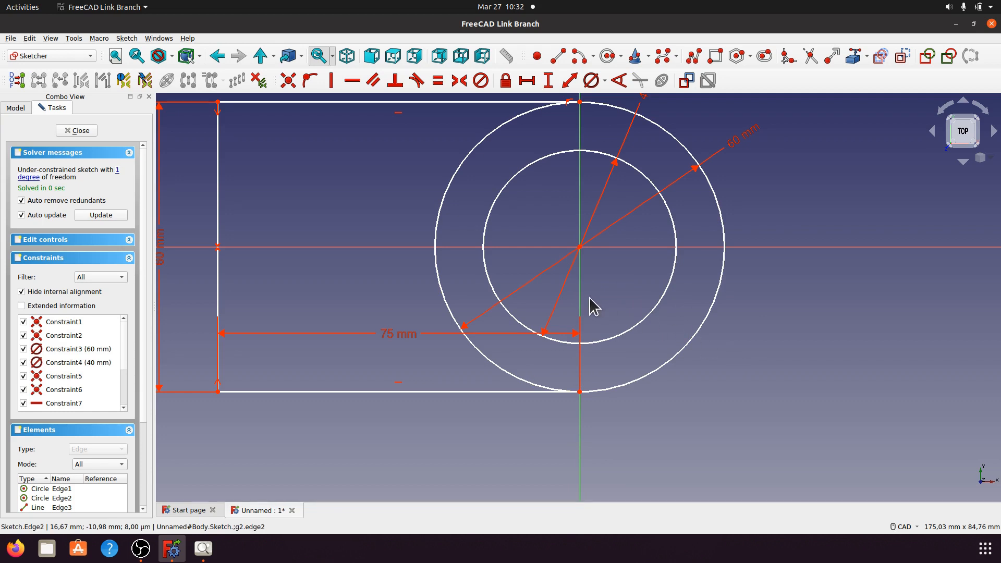
Trim away the half of the outer circle inside the rectangle and update the sketch, dismissing the report view
scroll(649, 291, "down", 2)
scroll(488, 306, "up", 1)
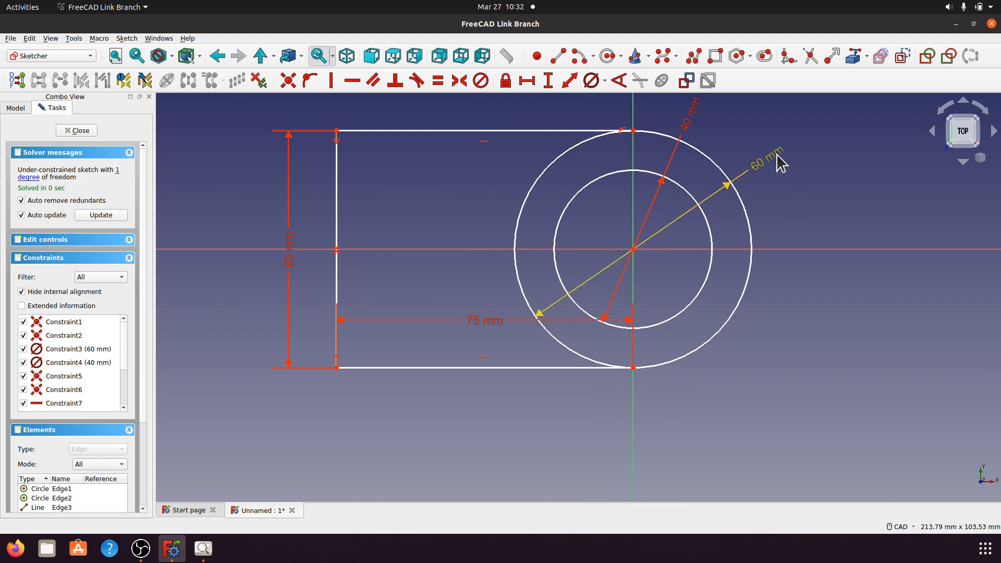
left_click(810, 56)
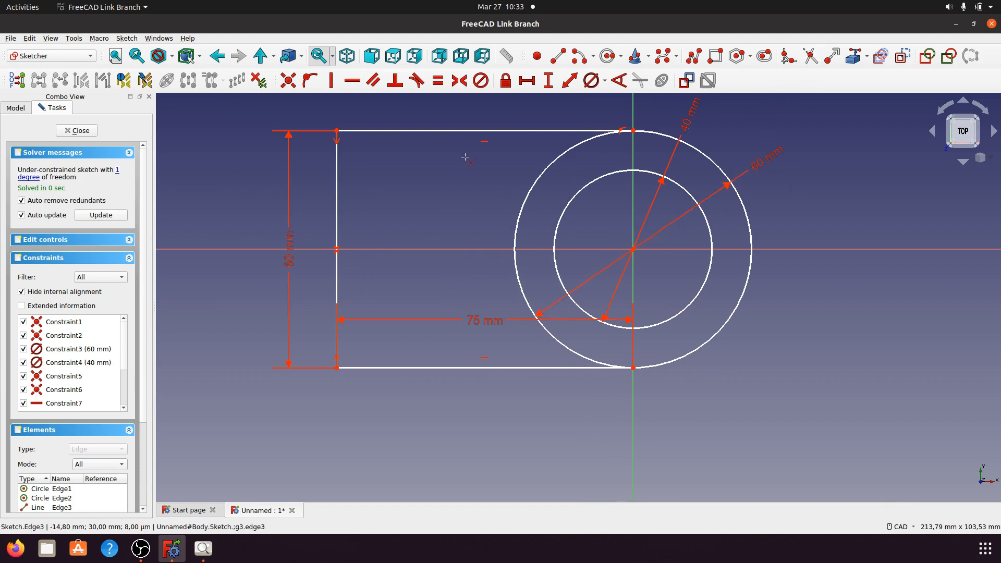
left_click(527, 195)
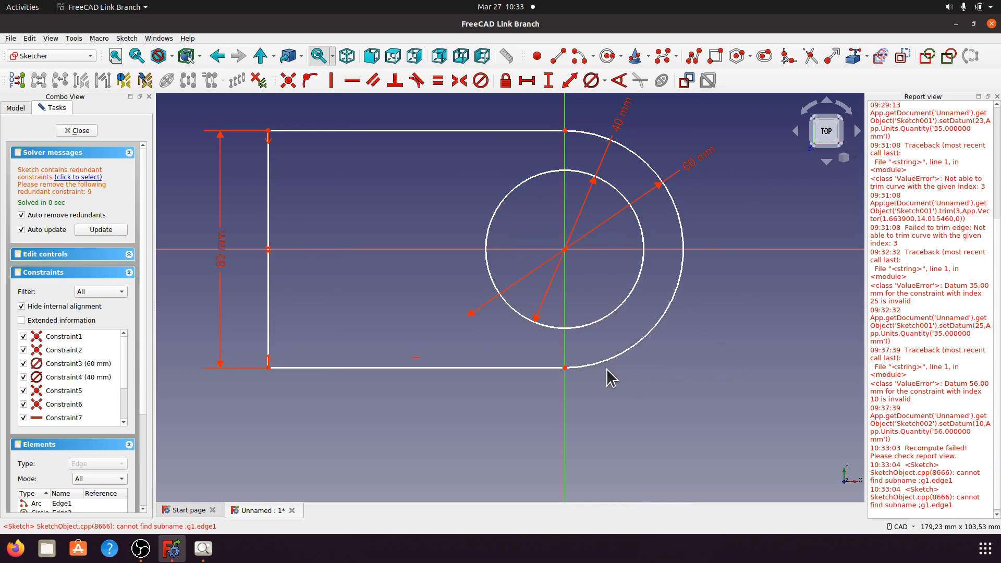
left_click(997, 96)
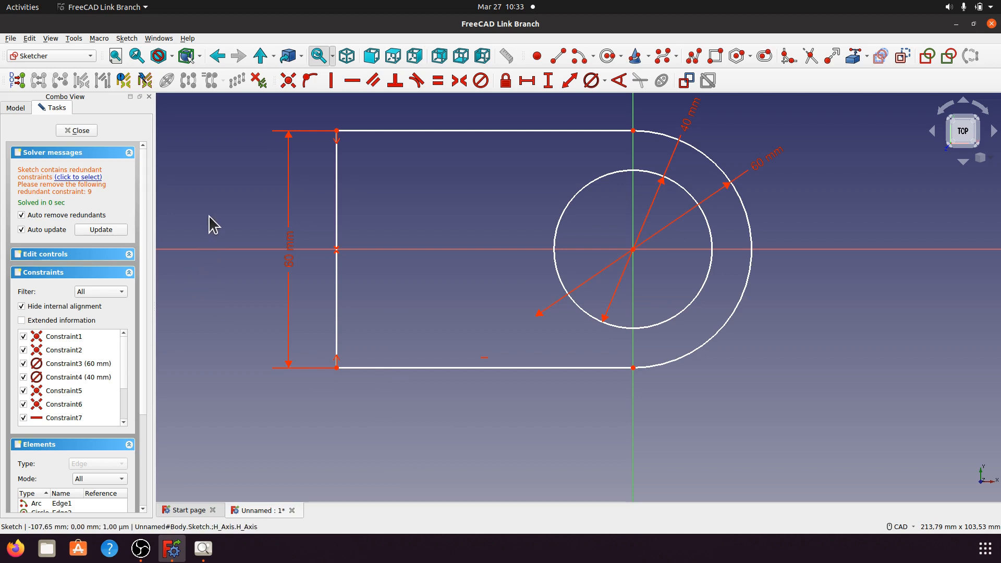
left_click(100, 229)
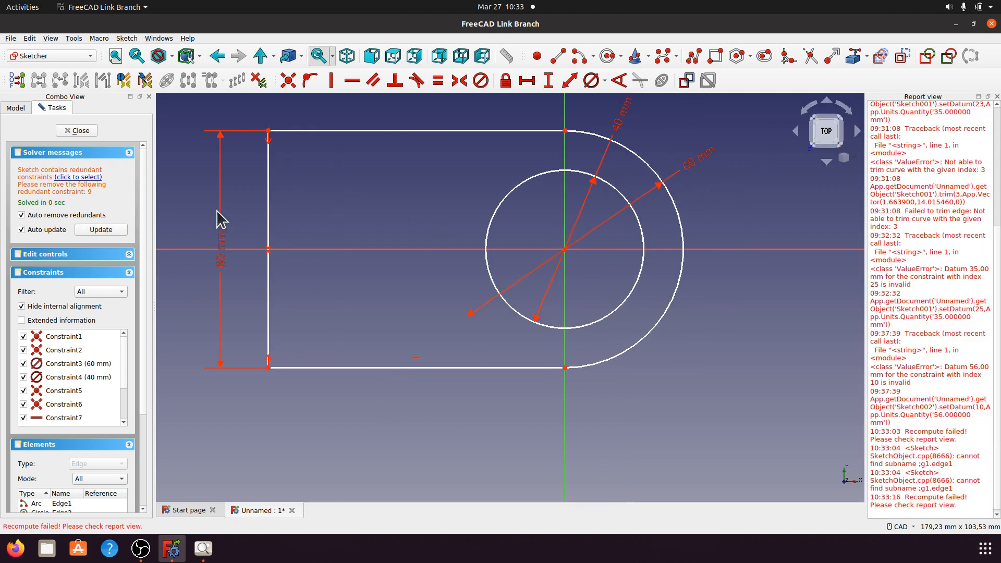
left_click(997, 96)
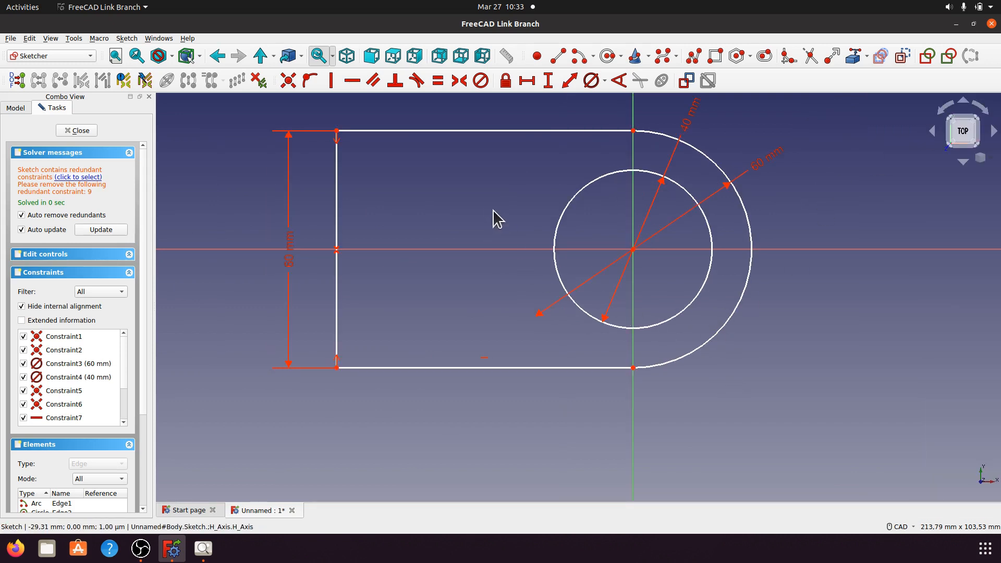
Make the outer arc tangent to the arm's upper horizontal edge and accept the constraint substitution
left_click(659, 135)
left_click(608, 130)
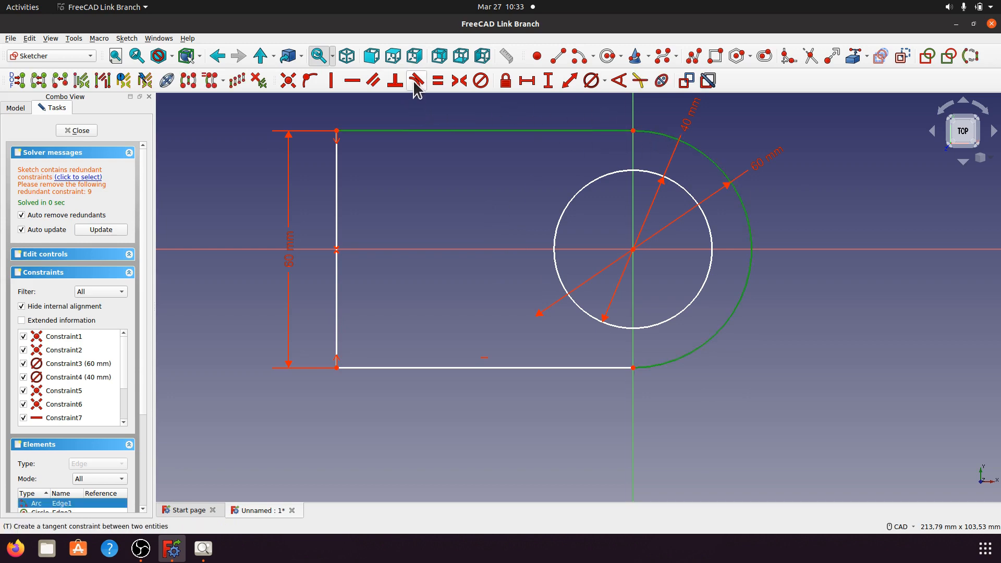
left_click(417, 81)
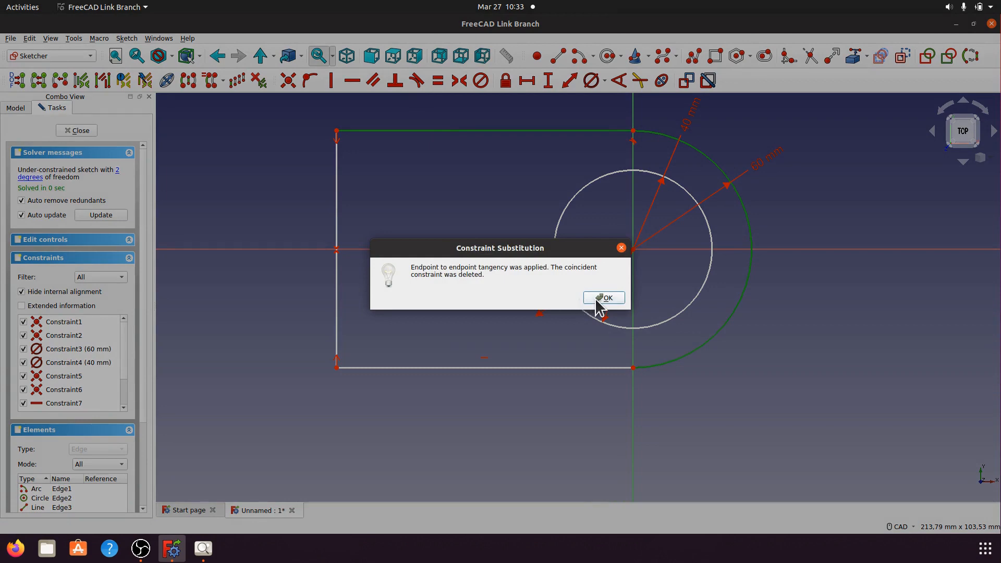
left_click(600, 297)
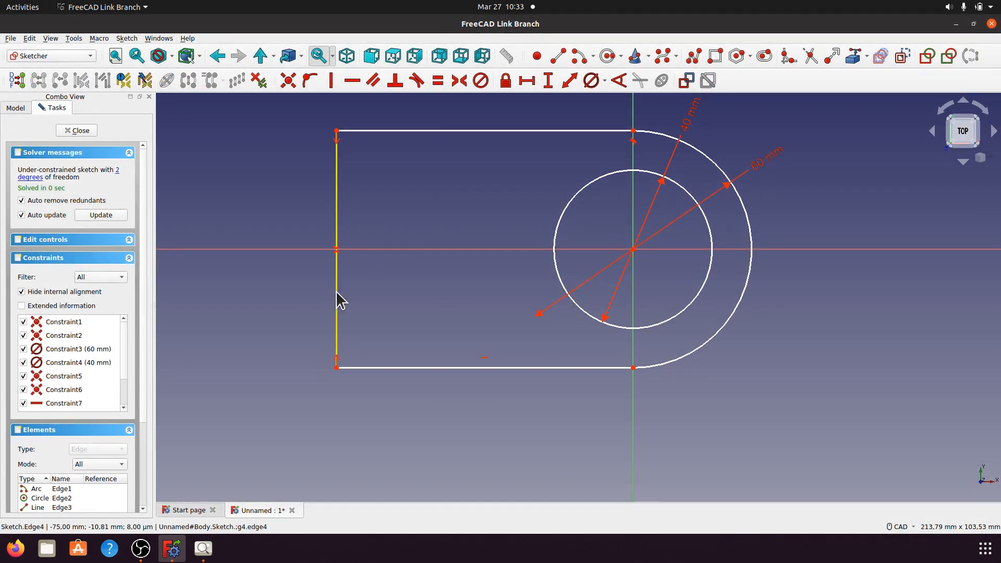
Try to constrain the arm's vertical end edge to a length of 60 mm
left_click(337, 299)
left_click(548, 82)
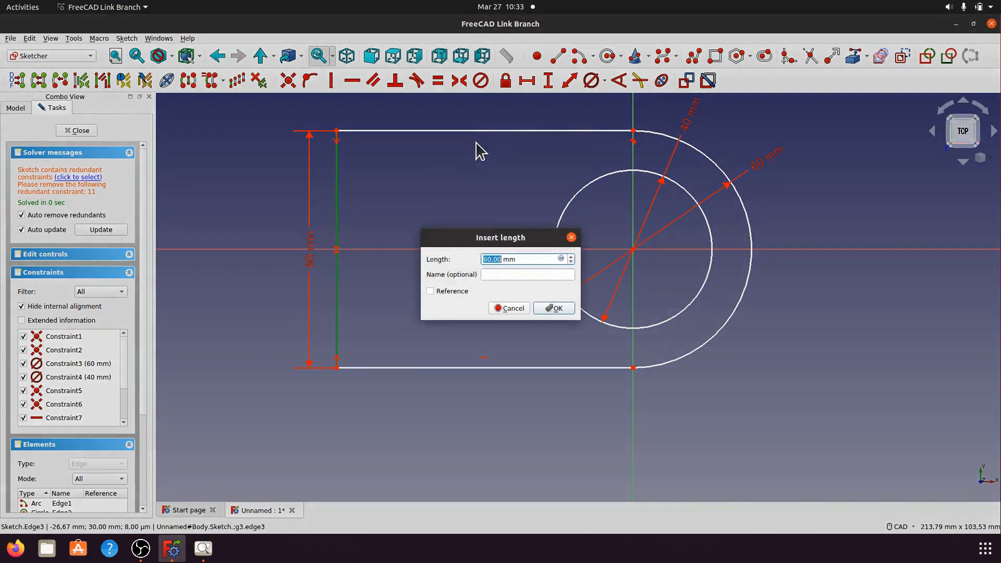
left_click(556, 309)
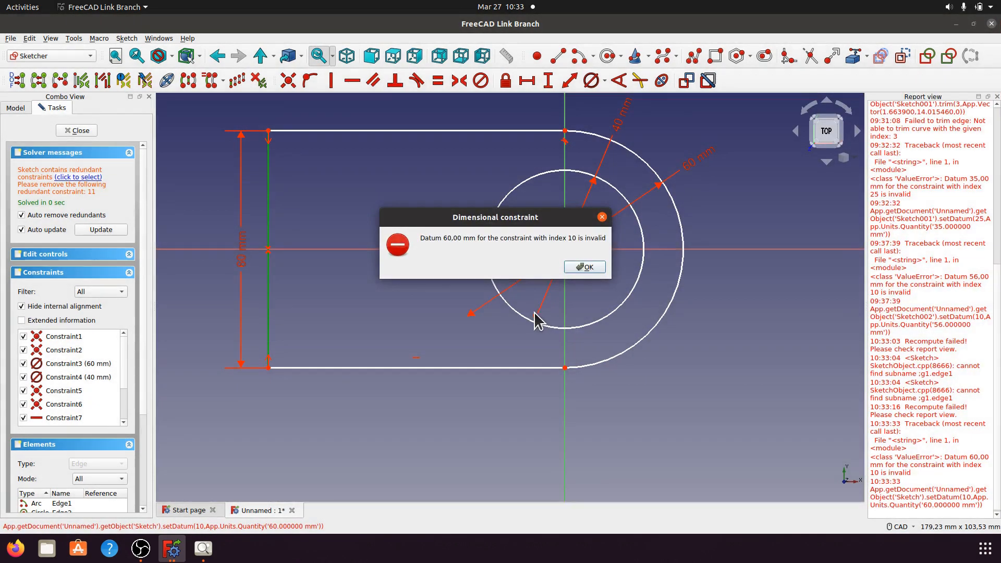
left_click(586, 268)
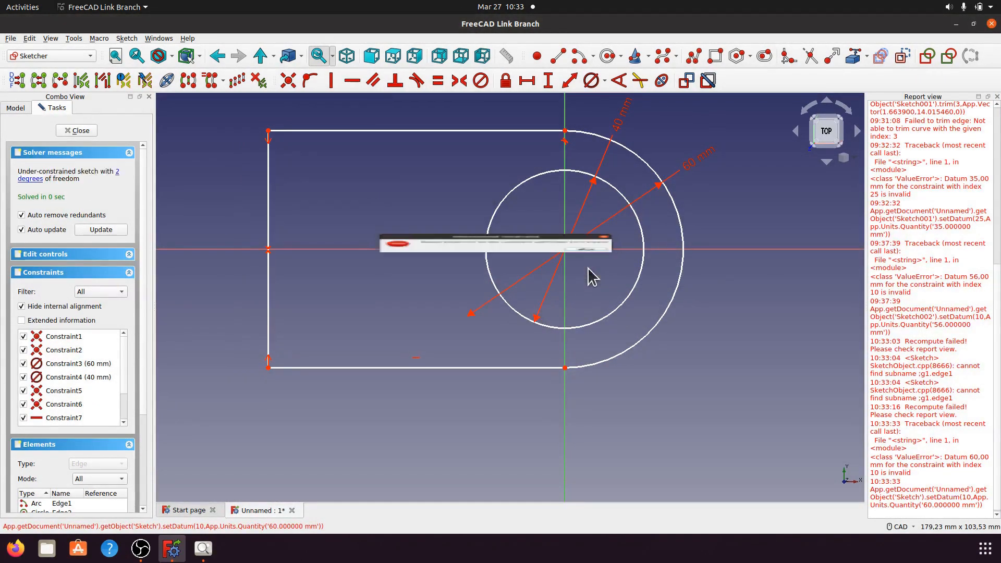
left_click(997, 97)
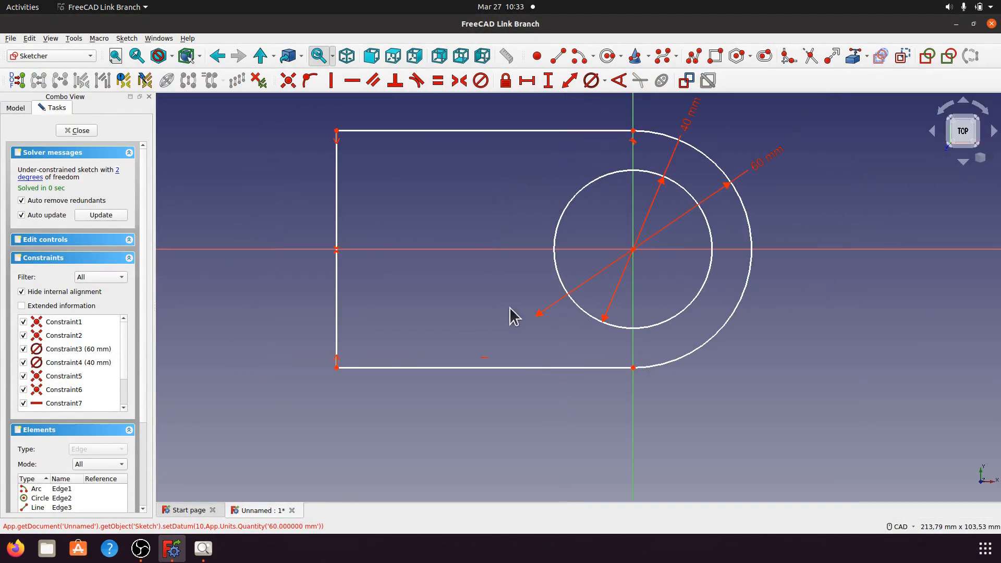
Constrain the arm's lower outer corner 75 mm horizontally from the vertical axis and move the dimension label above the profile
scroll(475, 308, "down", 1)
scroll(542, 164, "up", 1)
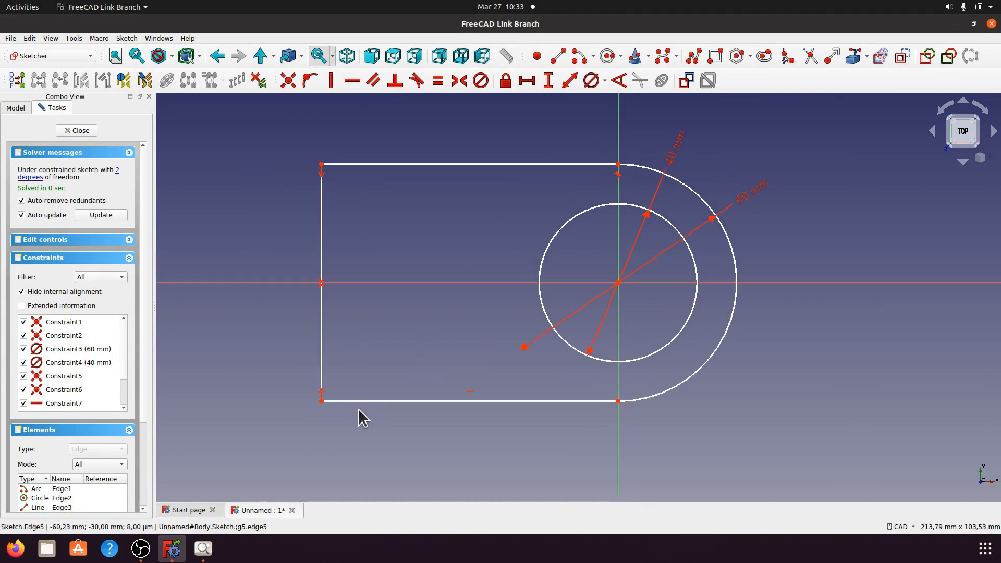
left_click(321, 401)
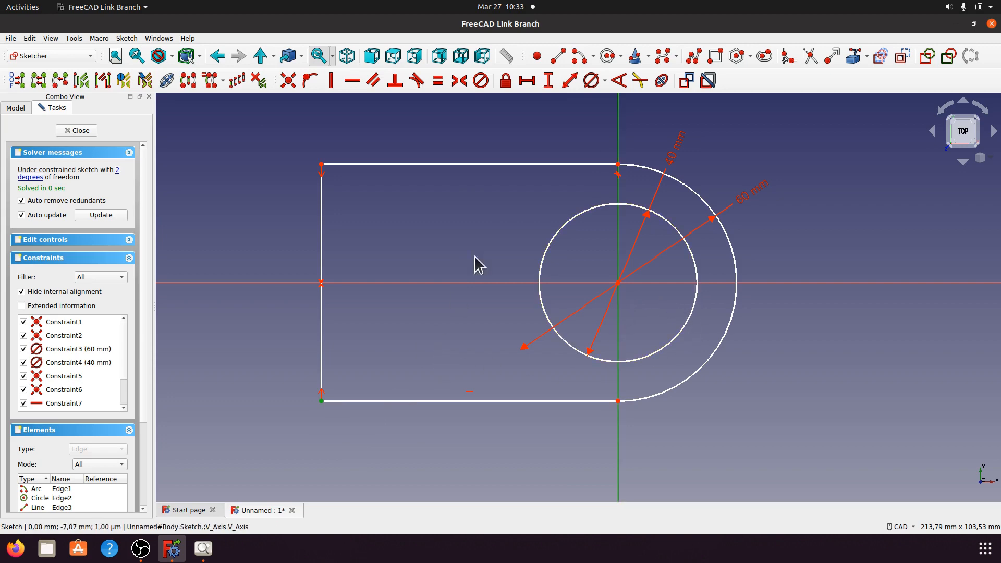
left_click(528, 80)
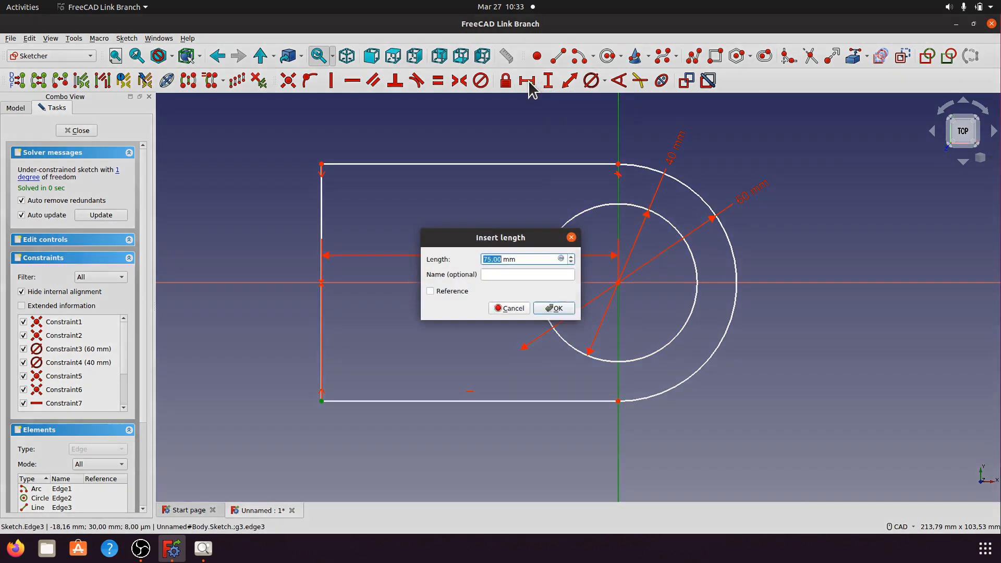
left_click(547, 309)
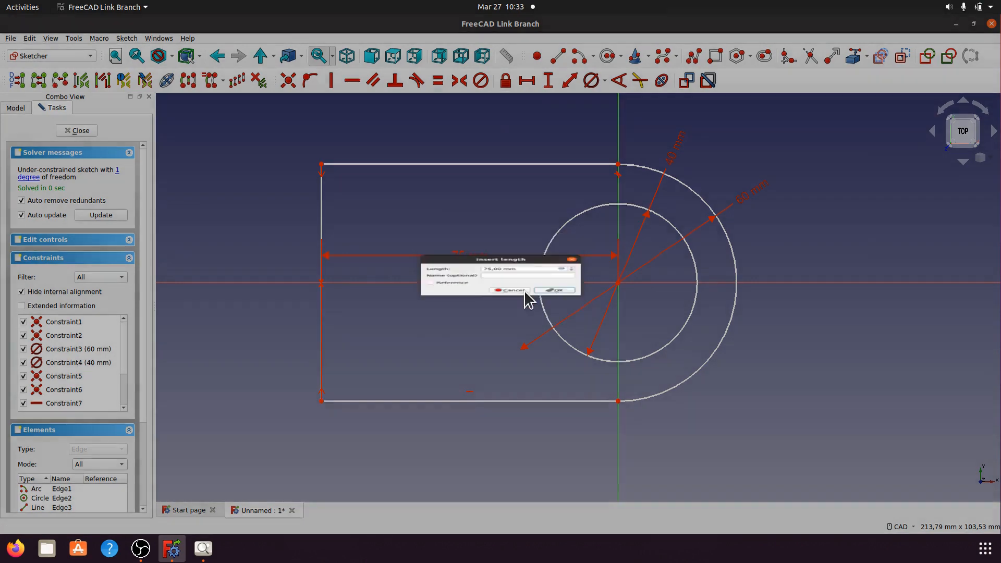
left_click_drag(476, 252, 485, 136)
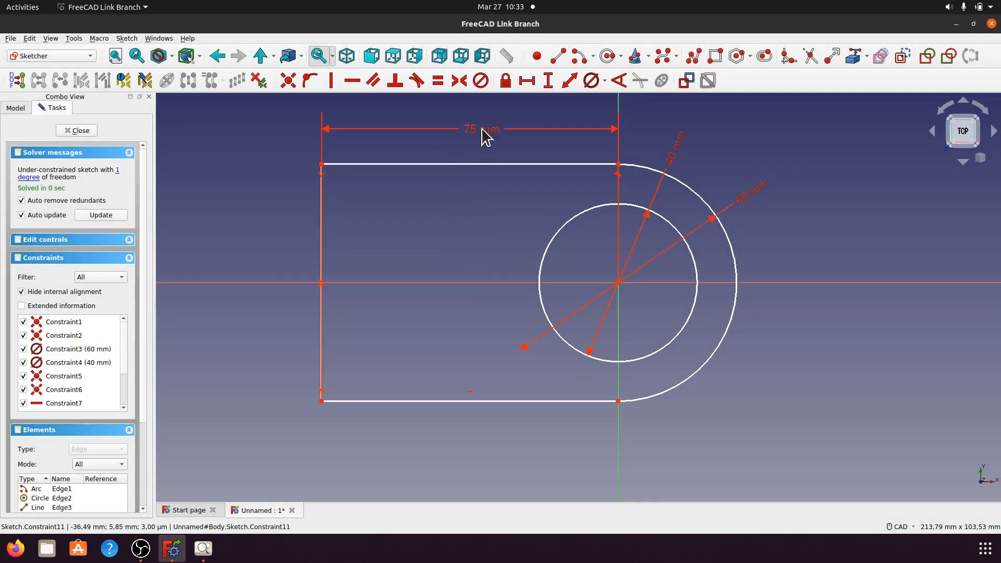
Replace the outer arc's diameter constraint with a 30 mm radius constraint and place its label outside the profile
left_click(119, 170)
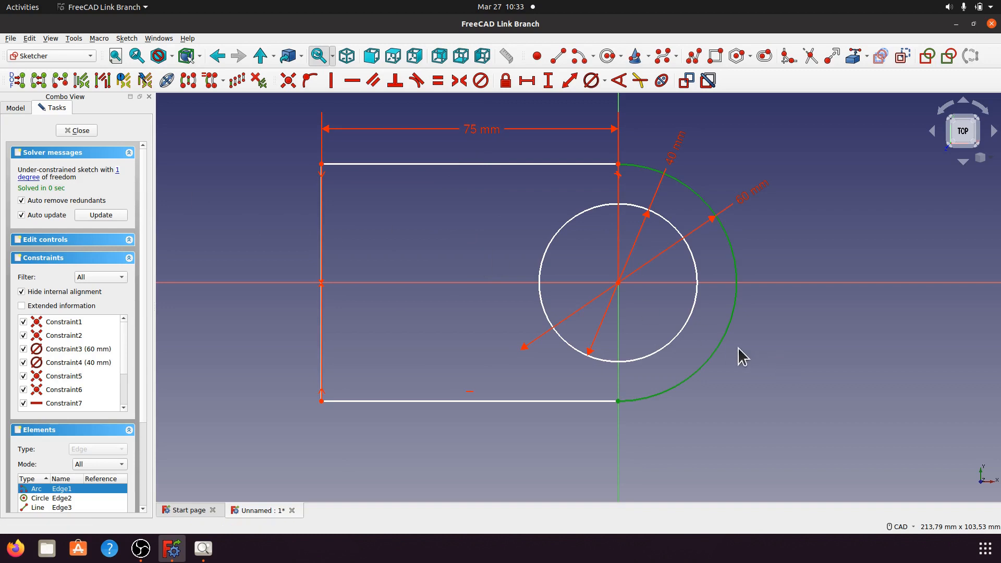
left_click_drag(723, 339, 725, 342)
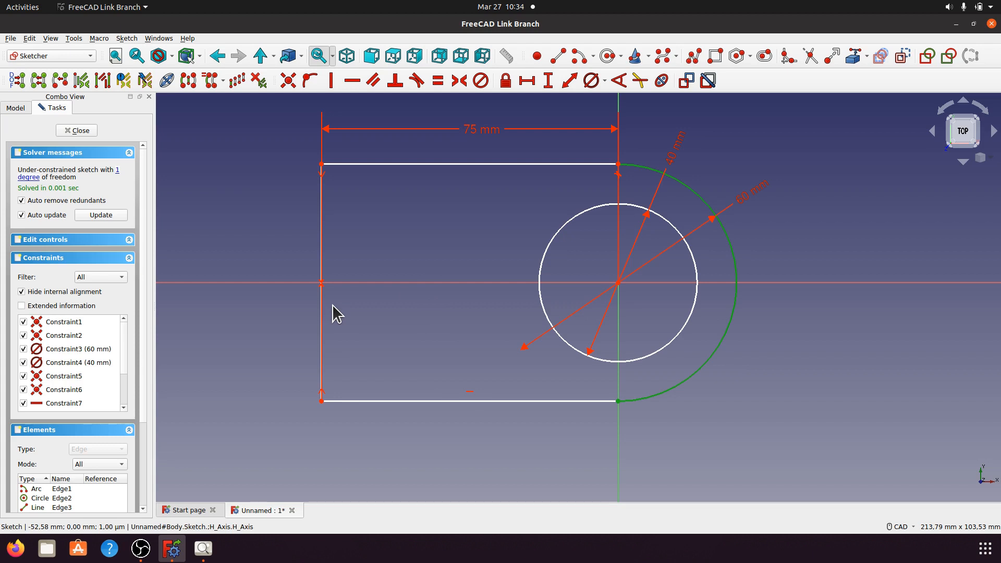
left_click(409, 238)
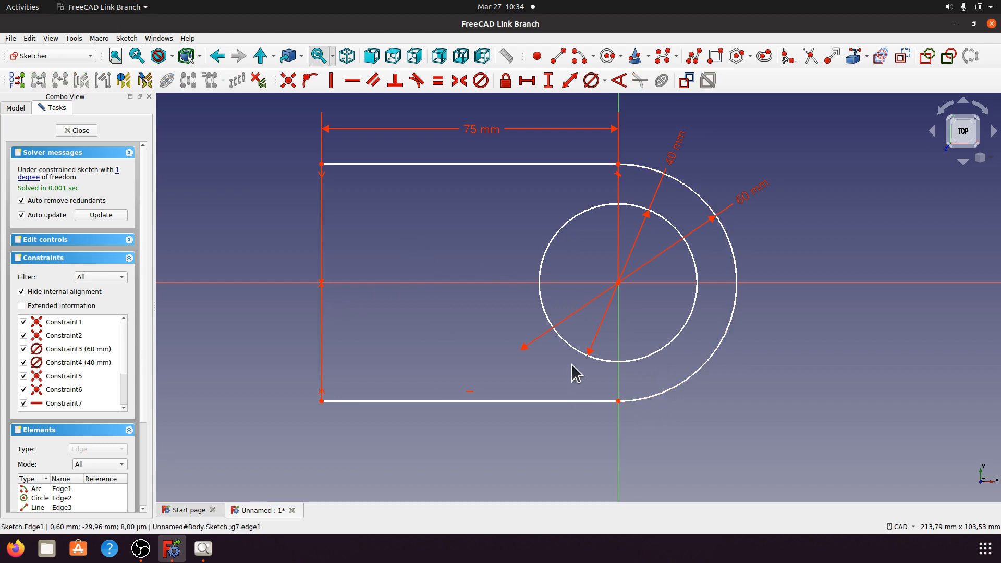
left_click(752, 201)
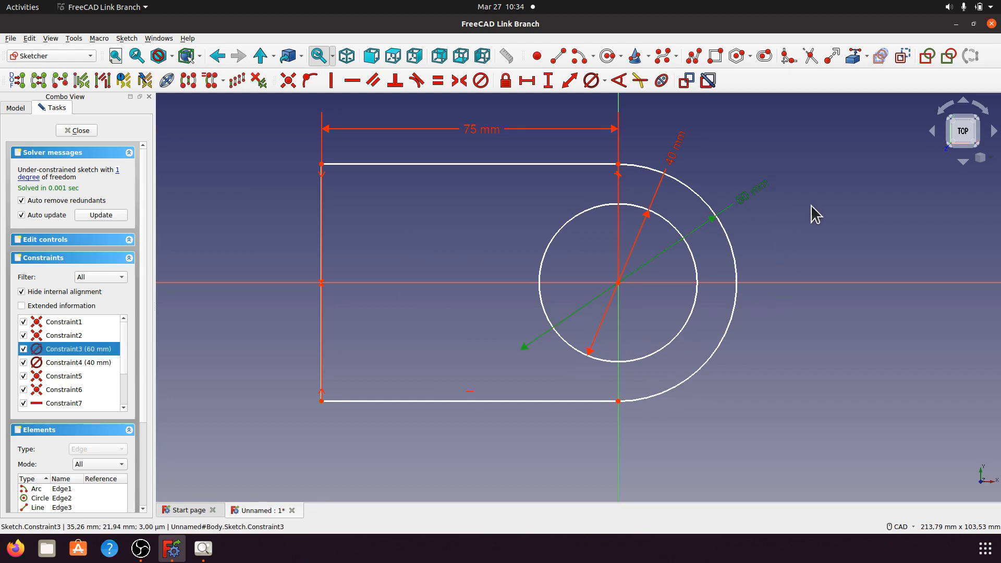
key("Delete")
left_click(727, 241)
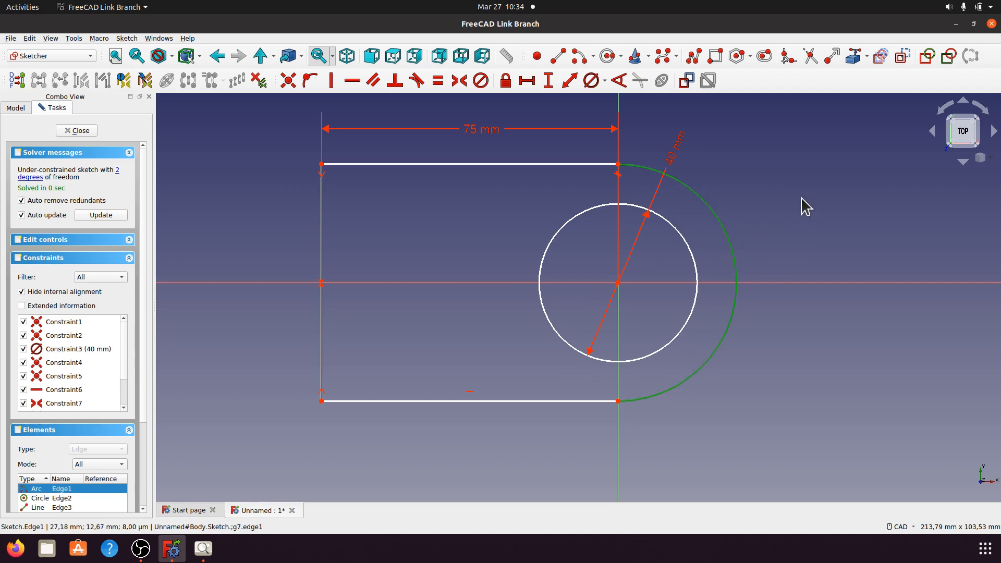
left_click(604, 80)
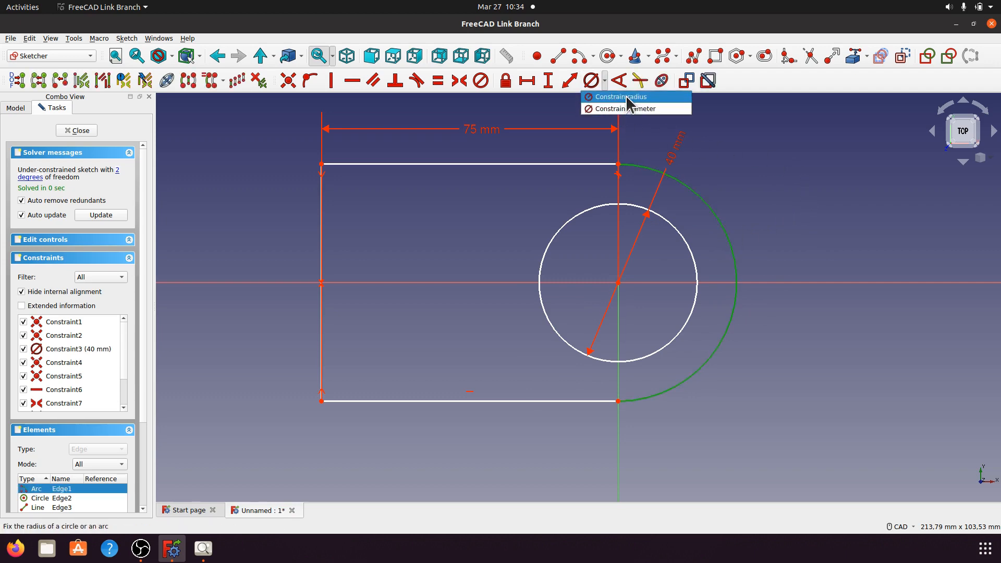
left_click(627, 97)
left_click(553, 308)
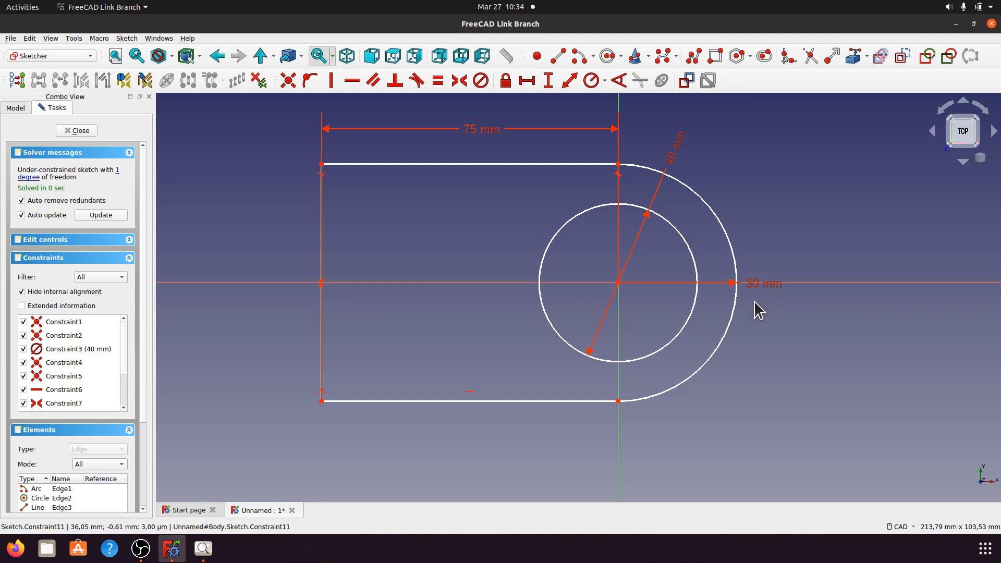
left_click_drag(755, 286, 751, 208)
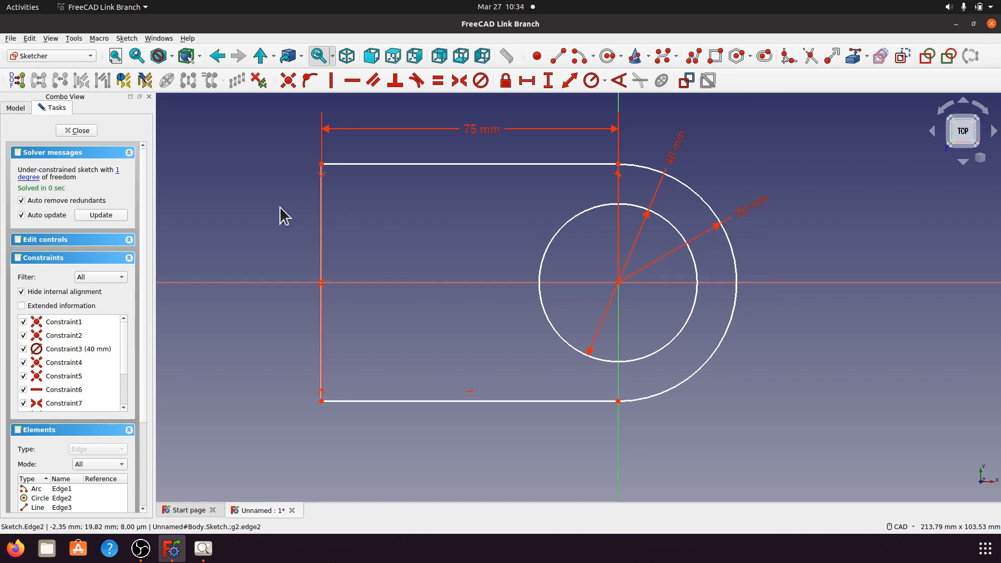
Constrain the outer arc's lower end point onto the vertical axis with a point-on-object constraint
left_click(117, 170)
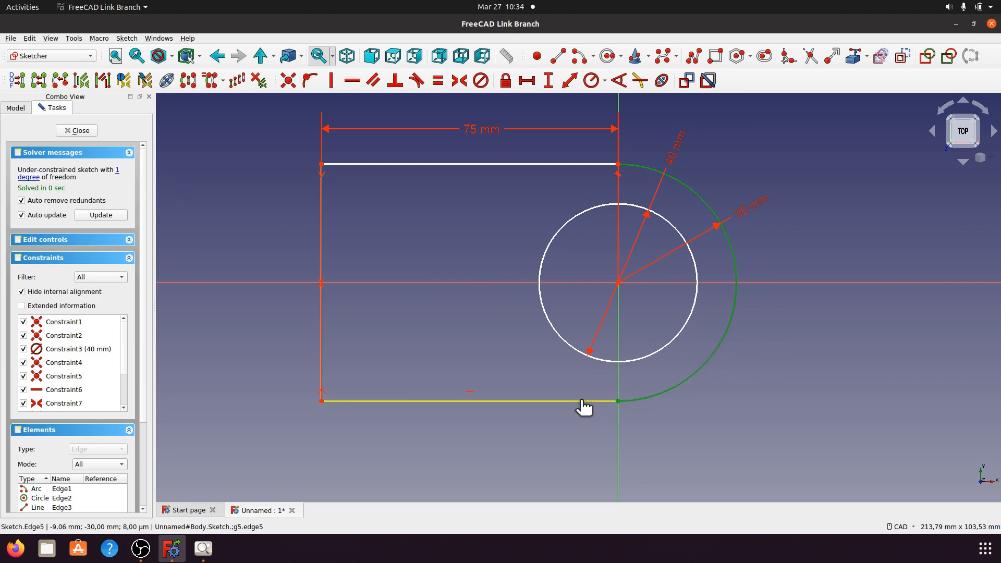
left_click(618, 413)
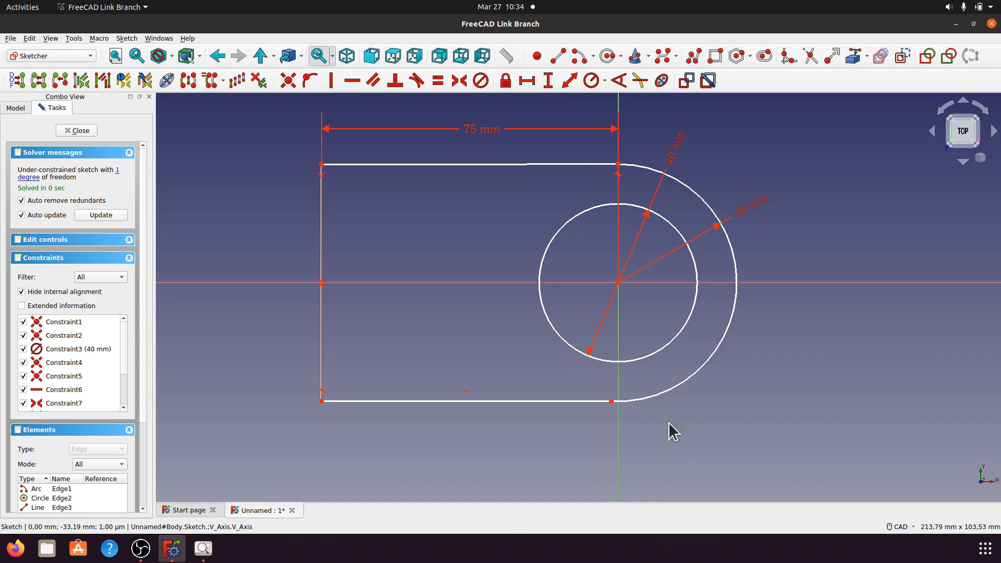
left_click(612, 401)
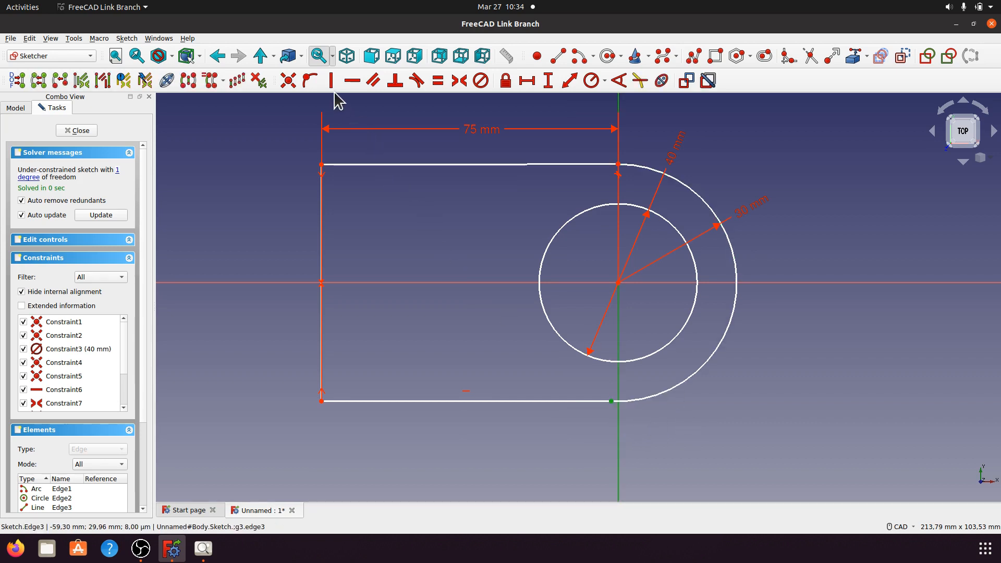
left_click(311, 81)
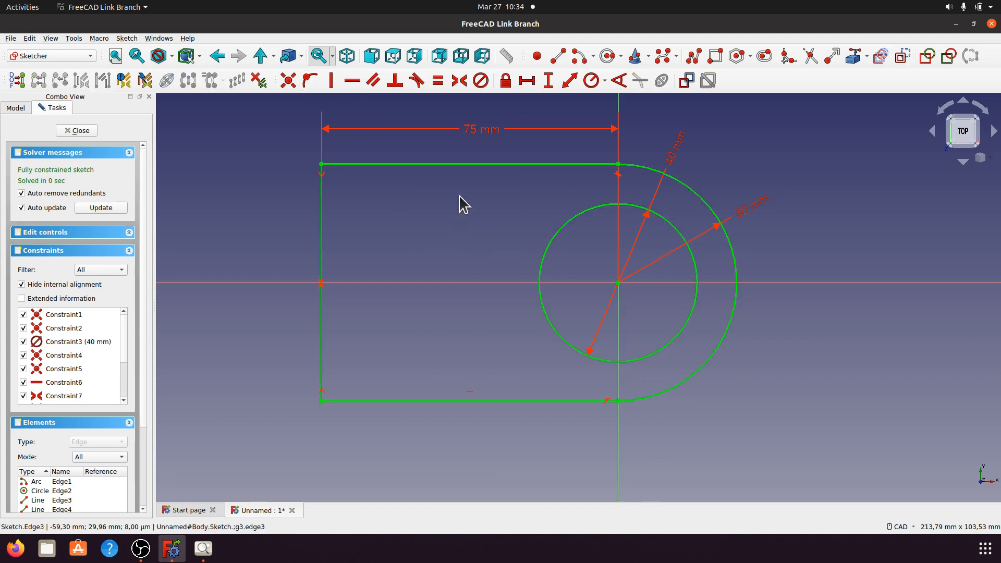
Move the inner circle's diameter label and the outer arc's radius label farther outside the profile
scroll(467, 196, "down", 3)
scroll(461, 216, "up", 1)
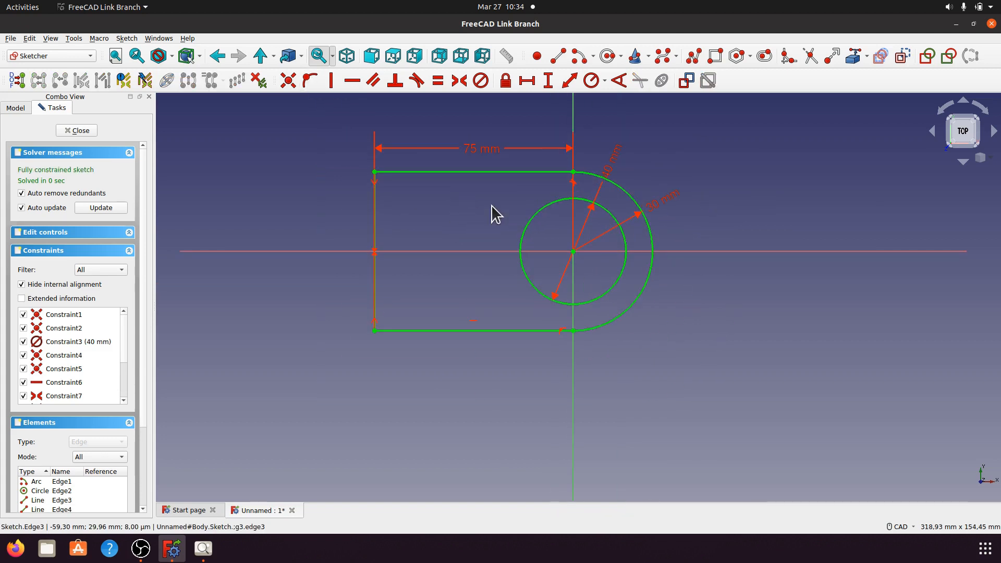
left_click_drag(617, 174, 634, 157)
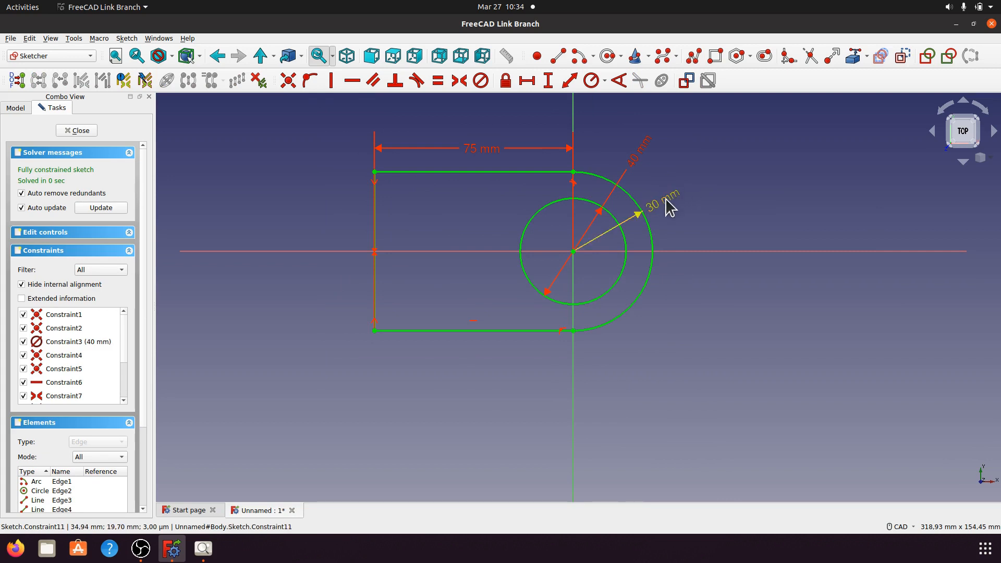
left_click_drag(669, 208, 690, 189)
Check the arm height in a008.png, close the base sketch and pad it to a length of 45 mm
left_click(203, 548)
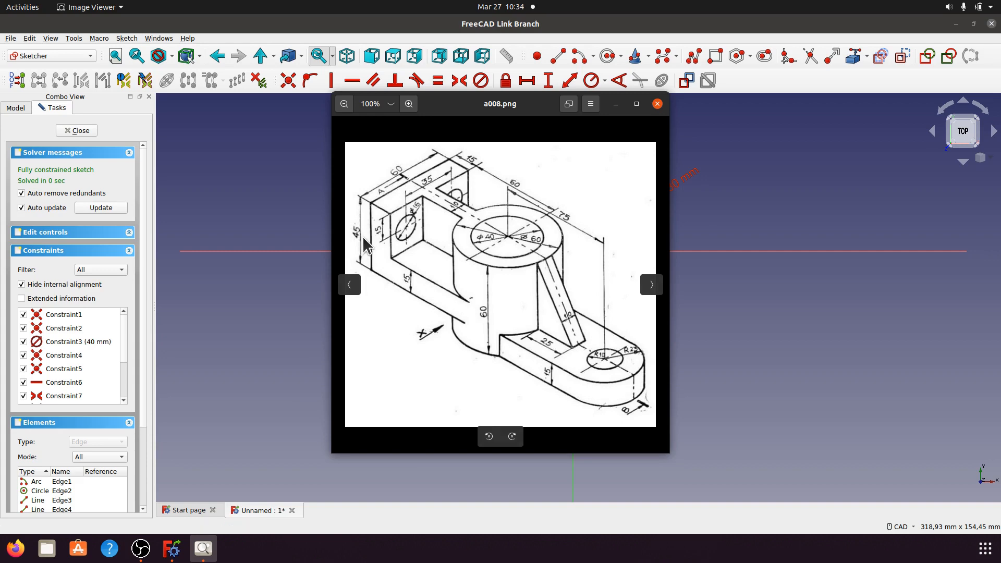
left_click(615, 104)
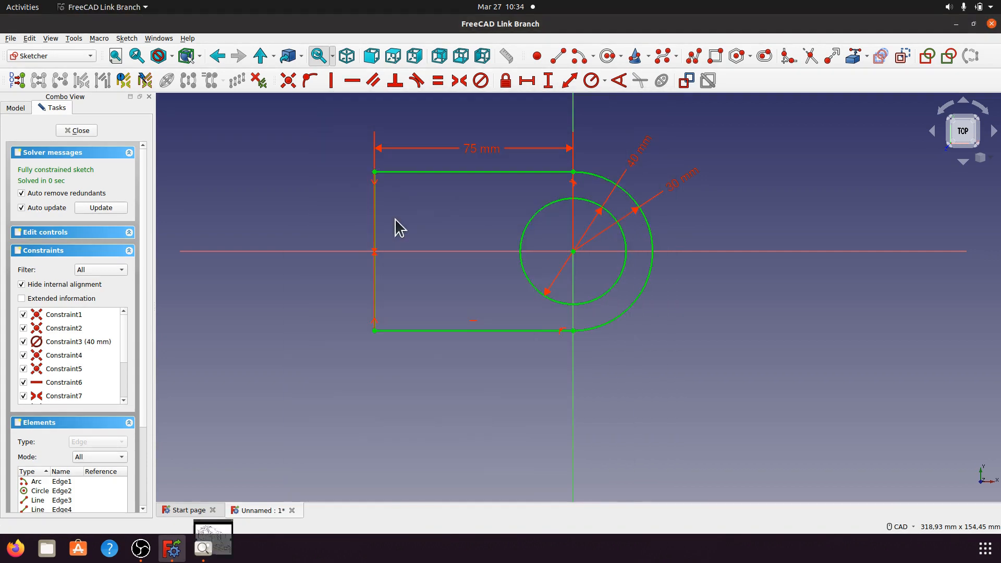
left_click(79, 131)
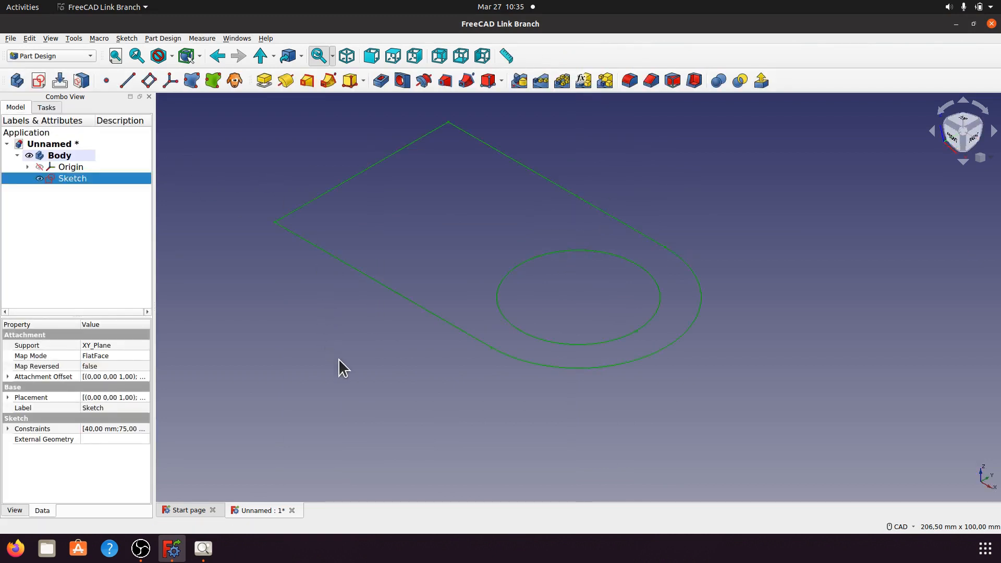
left_click(267, 82)
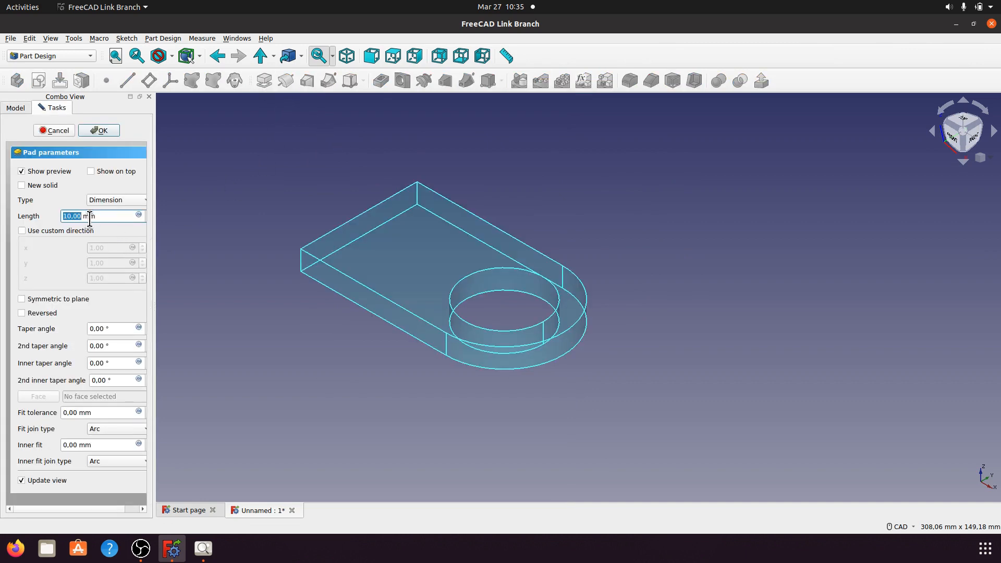
left_click_drag(82, 216, 66, 216)
left_click_drag(156, 241, 185, 230)
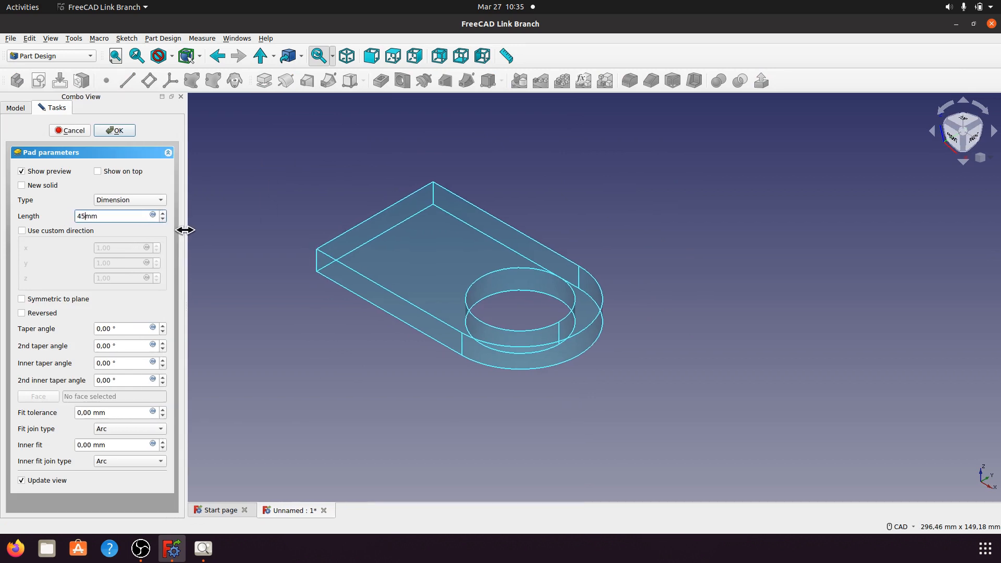
left_click(203, 548)
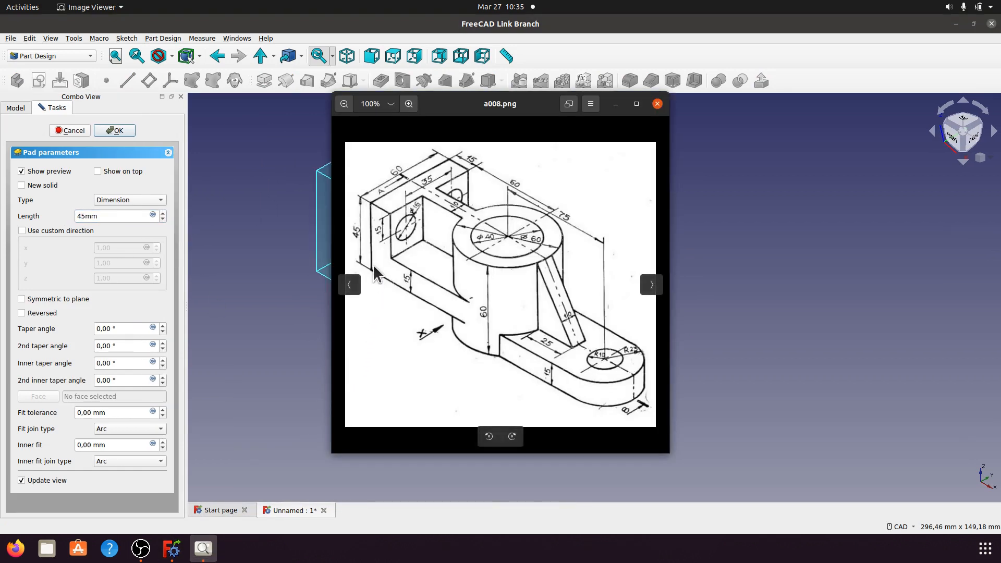
left_click(616, 103)
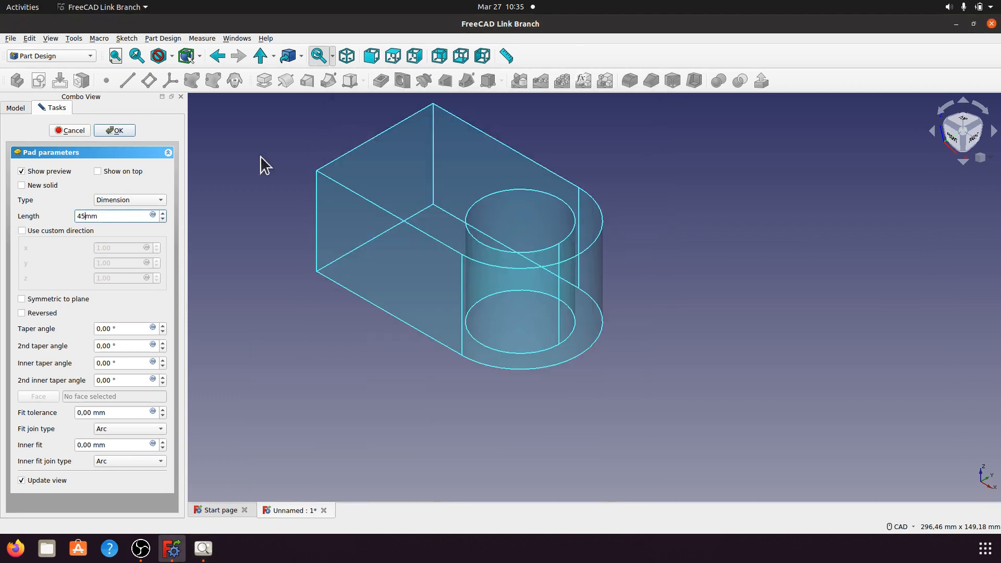
left_click(115, 130)
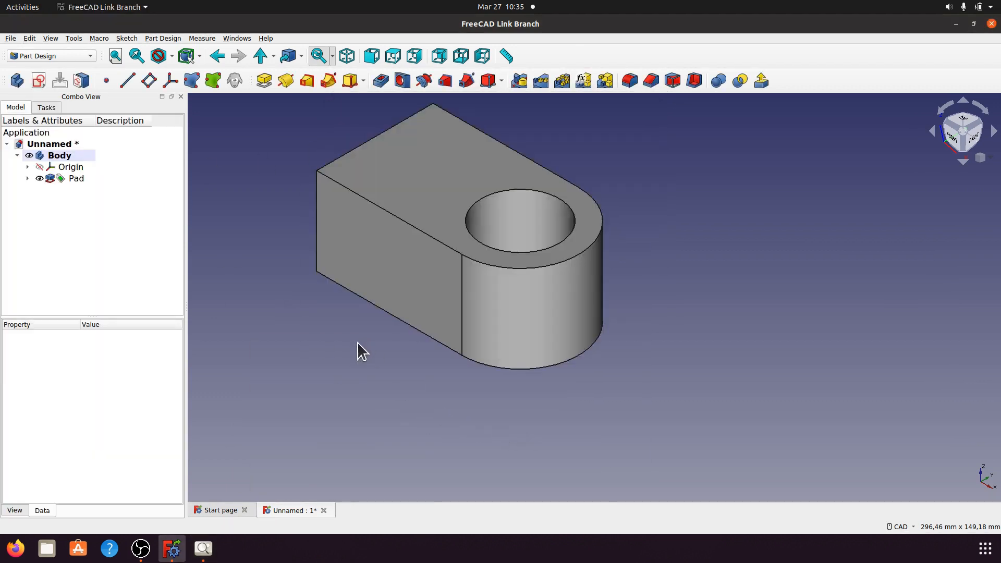
Set the draw style to Shadow, adjust the light direction so the top face is brighter, and hide the light manipulator
mouse_move(434, 369)
middle_mouse_down()
mouse_move(500, 416)
mouse_move(442, 383)
middle_mouse_up()
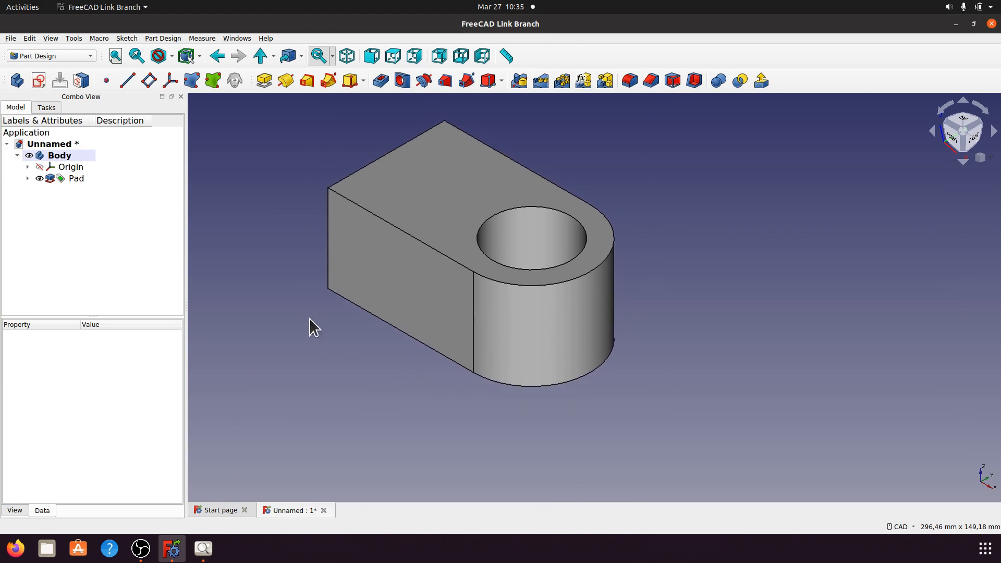
left_click(172, 55)
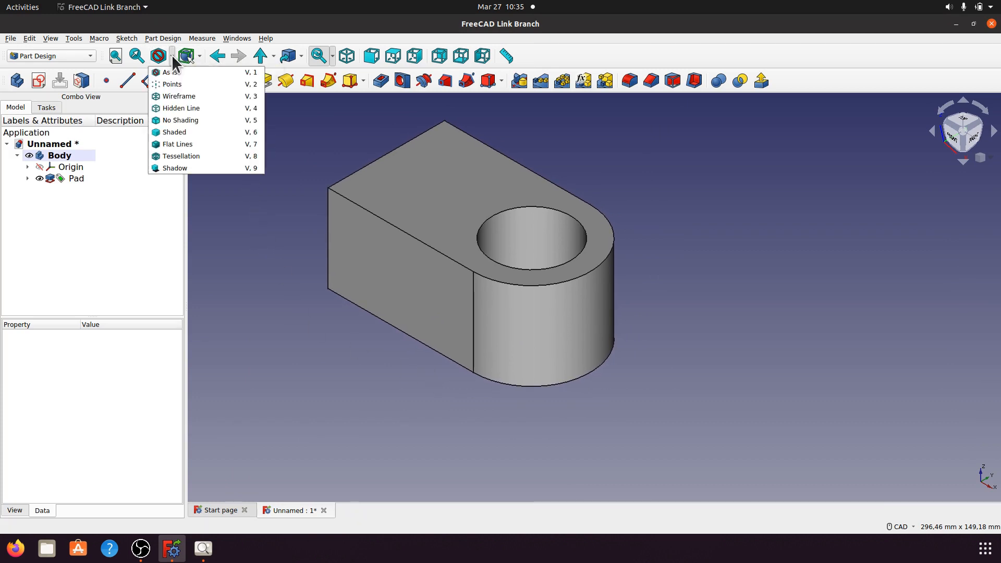
left_click(188, 167)
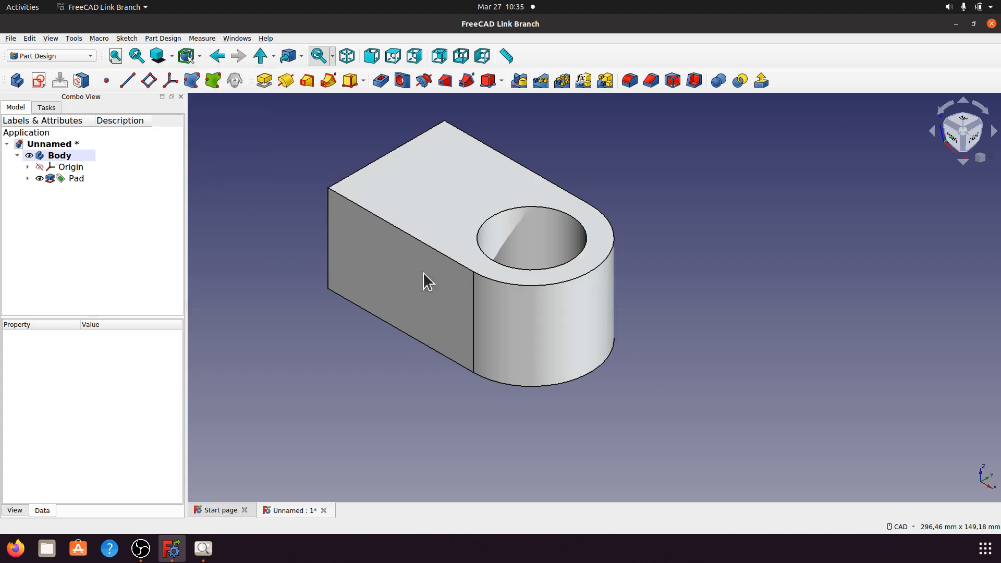
left_click(172, 55)
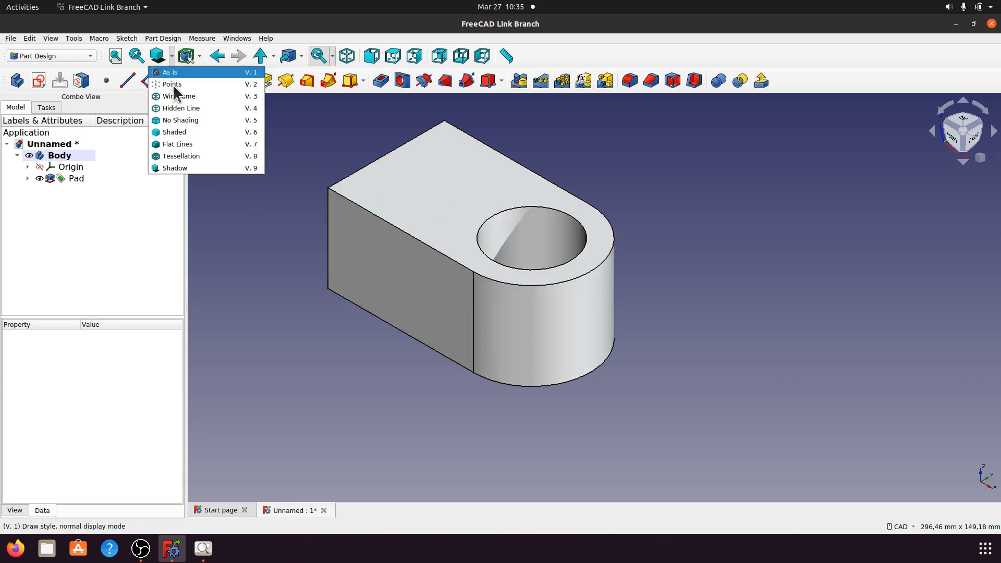
left_click(190, 168)
left_click_drag(578, 416, 697, 407)
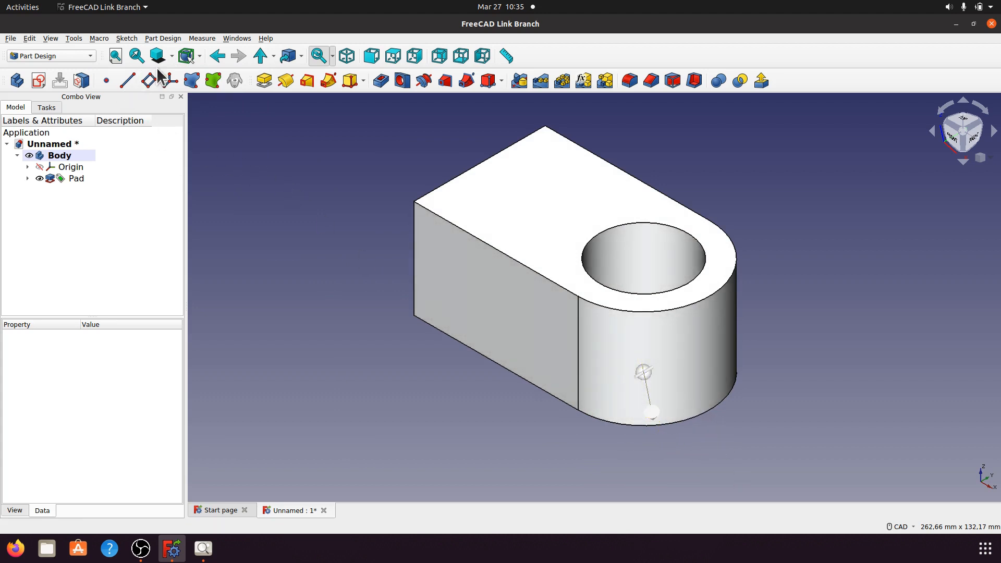
left_click(172, 55)
left_click(179, 168)
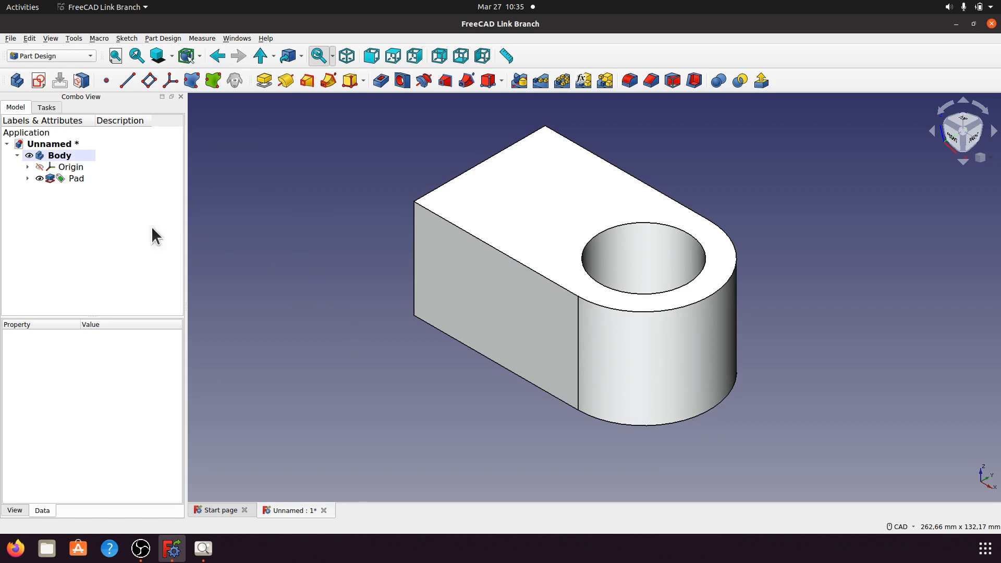
Give the Body the Emerald material and change its shape color to the muted green #55aa7f
right_click(60, 154)
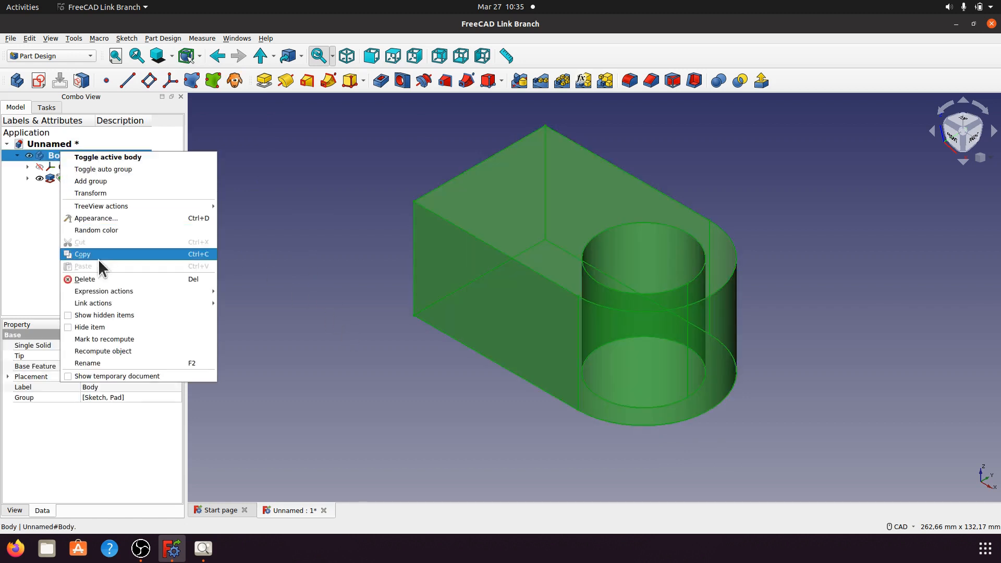
left_click(102, 218)
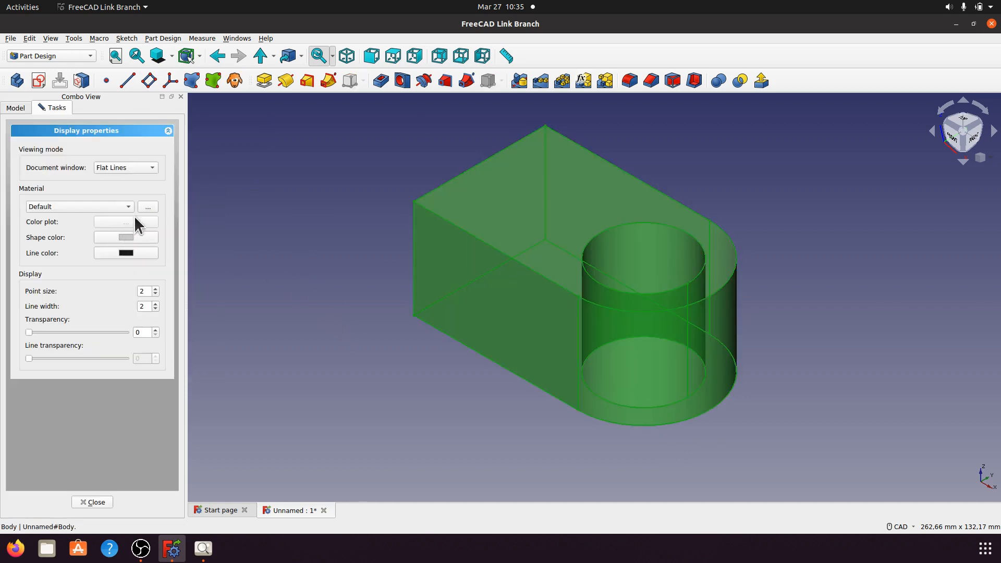
left_click(130, 205)
left_click(80, 276)
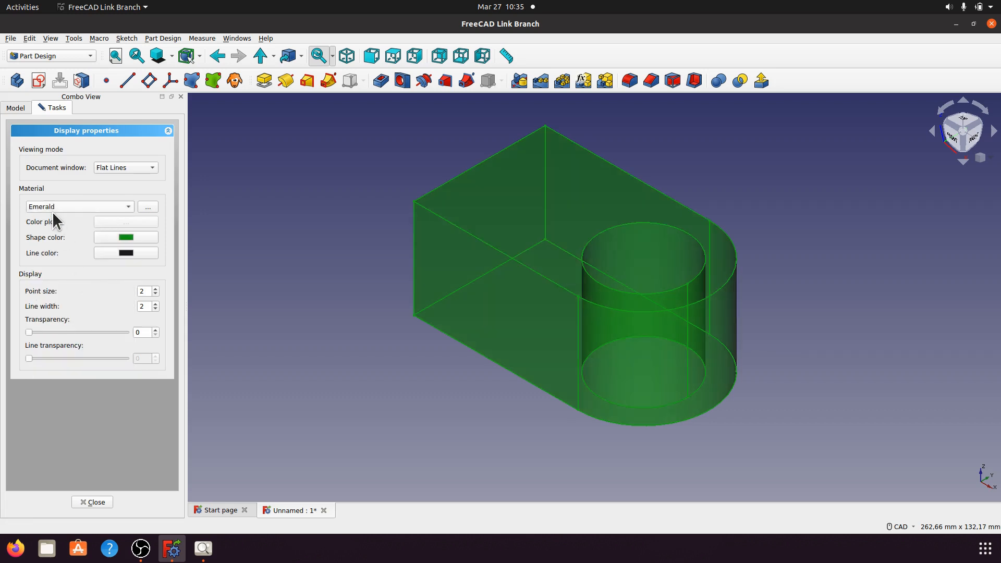
left_click(123, 239)
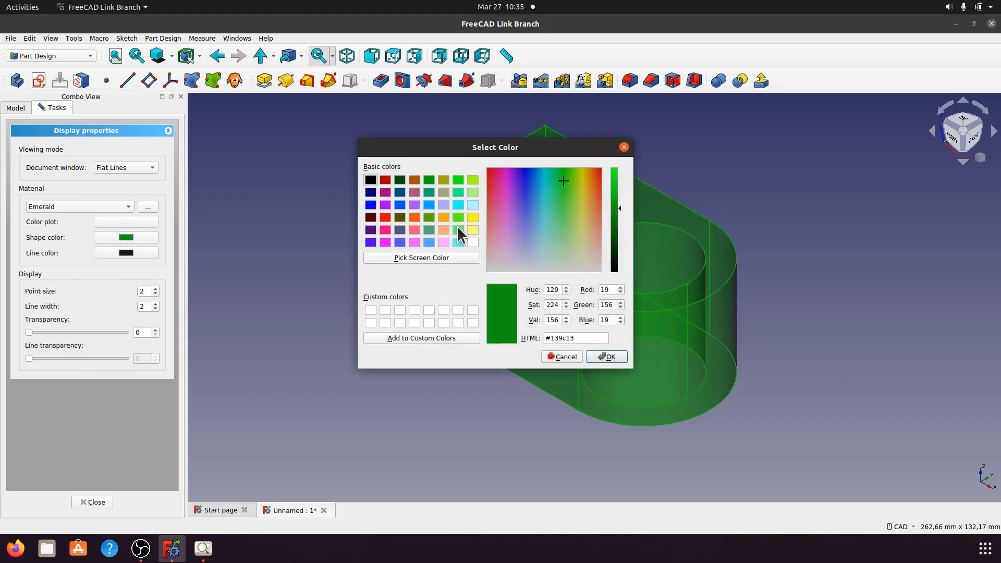
left_click(428, 230)
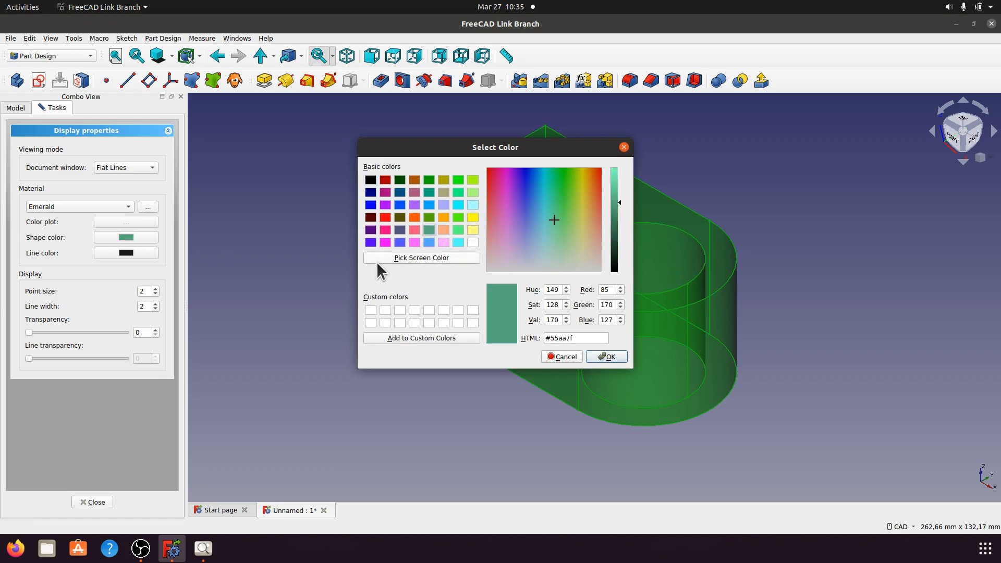
left_click(620, 358)
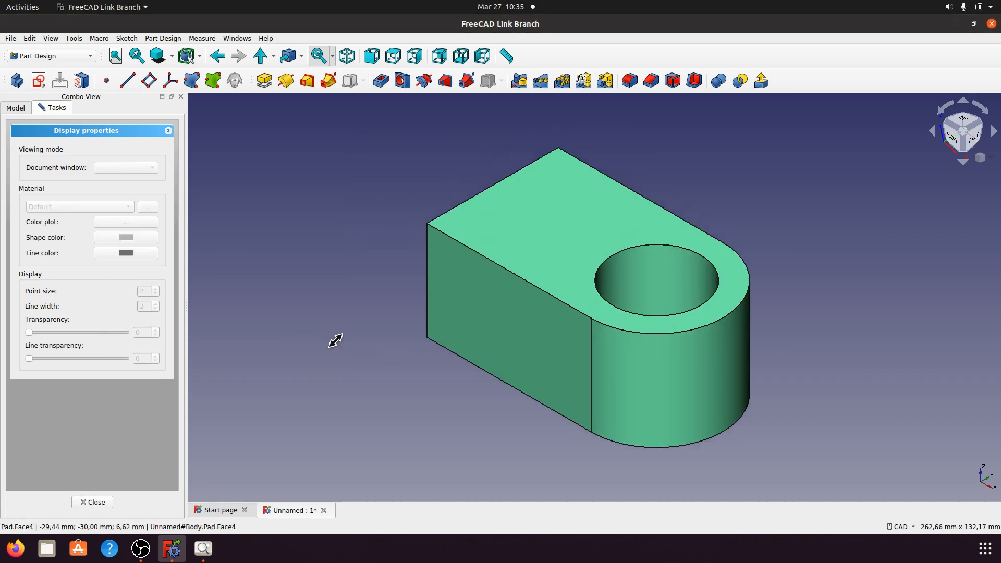
scroll(335, 340, "down", 2)
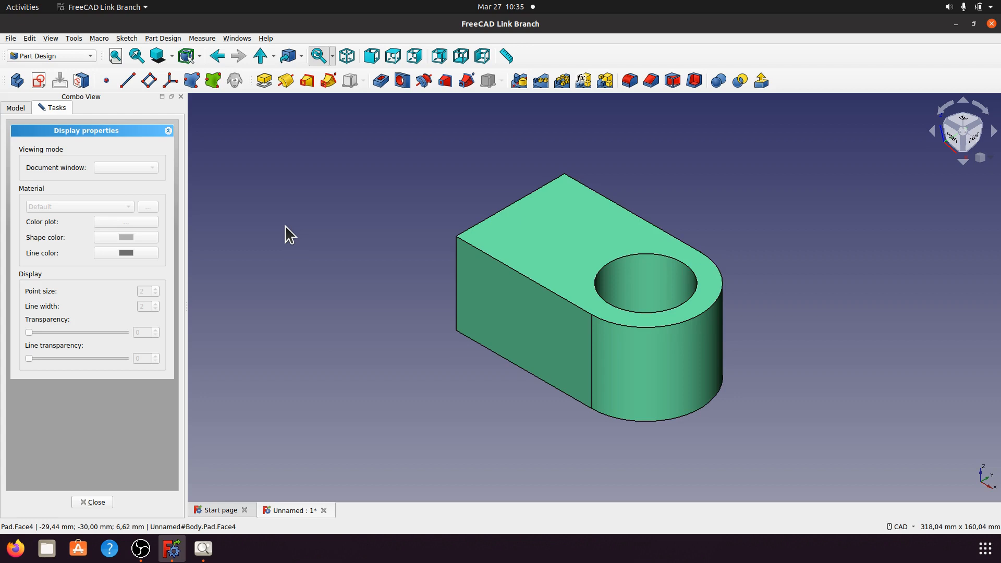
Close the display properties, narrow the side panel and check the bracket dimensions in a008.png
left_click(94, 502)
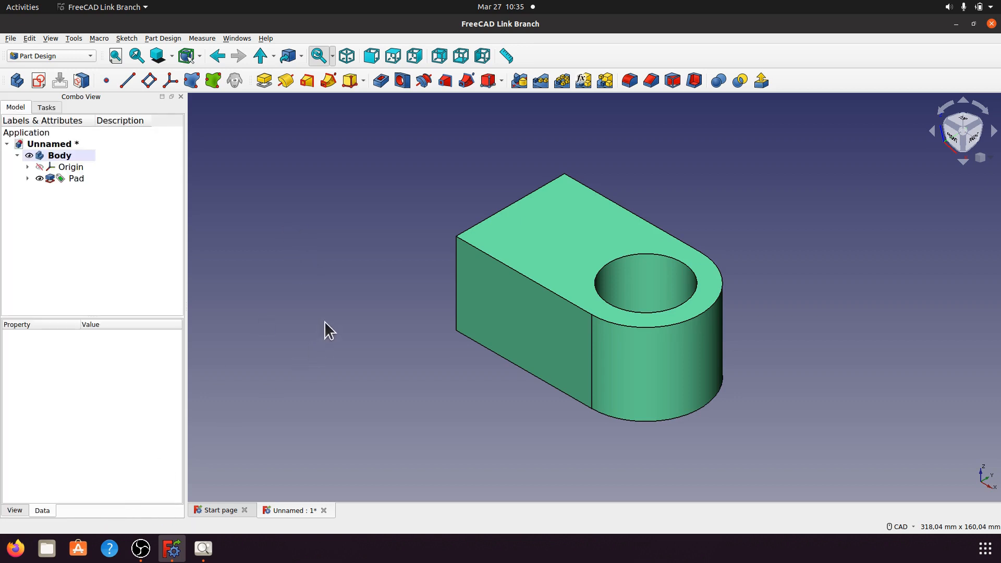
left_click_drag(185, 249, 155, 249)
left_click(203, 548)
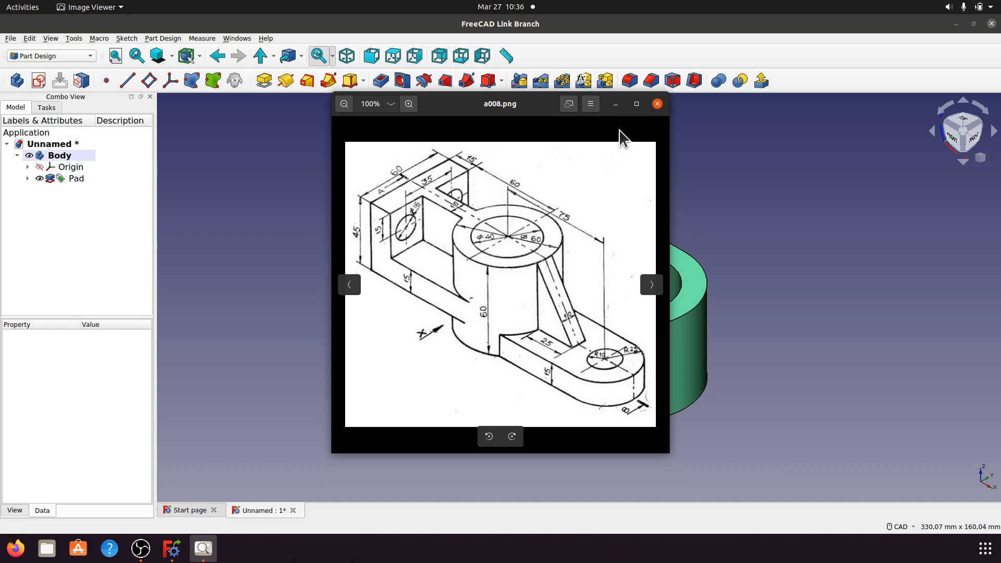
left_click(617, 105)
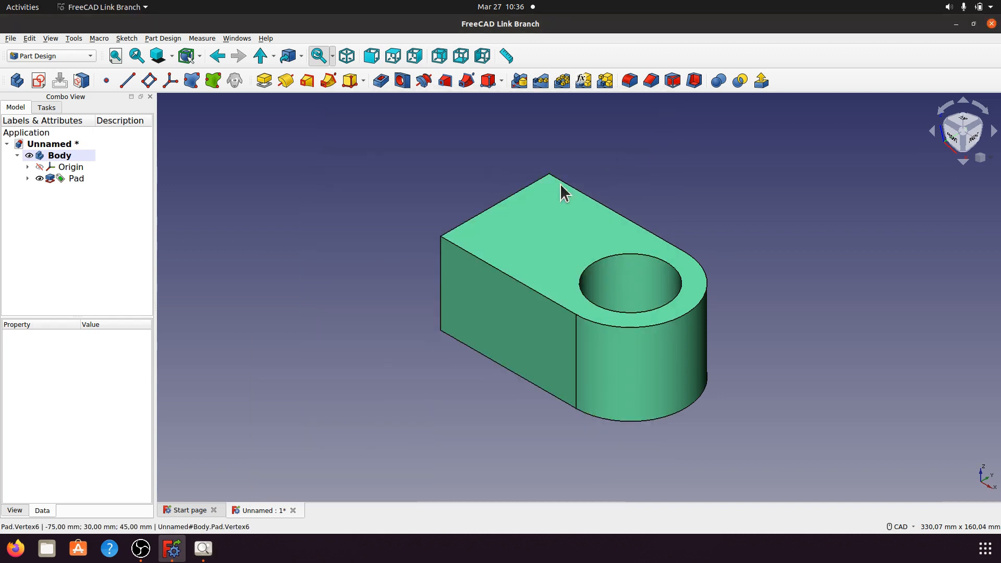
Start a sketch on the pad's top face and draw a circle about 65 mm in diameter centred on the origin
left_click(566, 223)
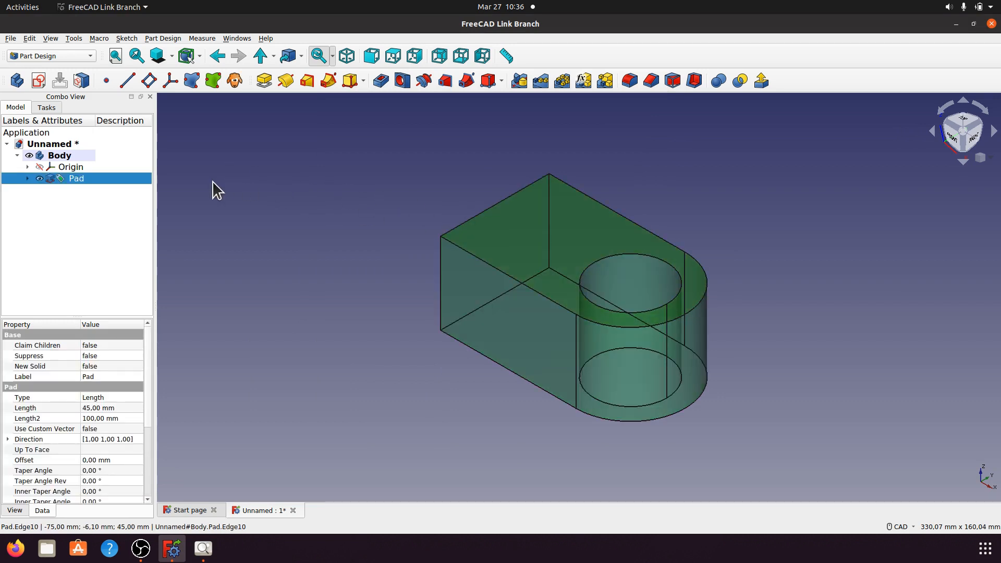
left_click(38, 80)
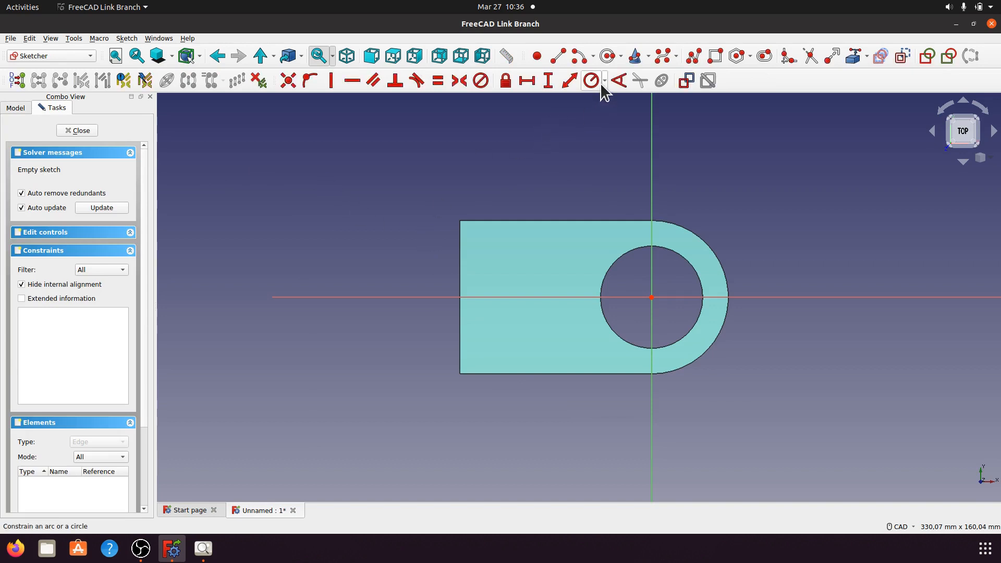
left_click(606, 56)
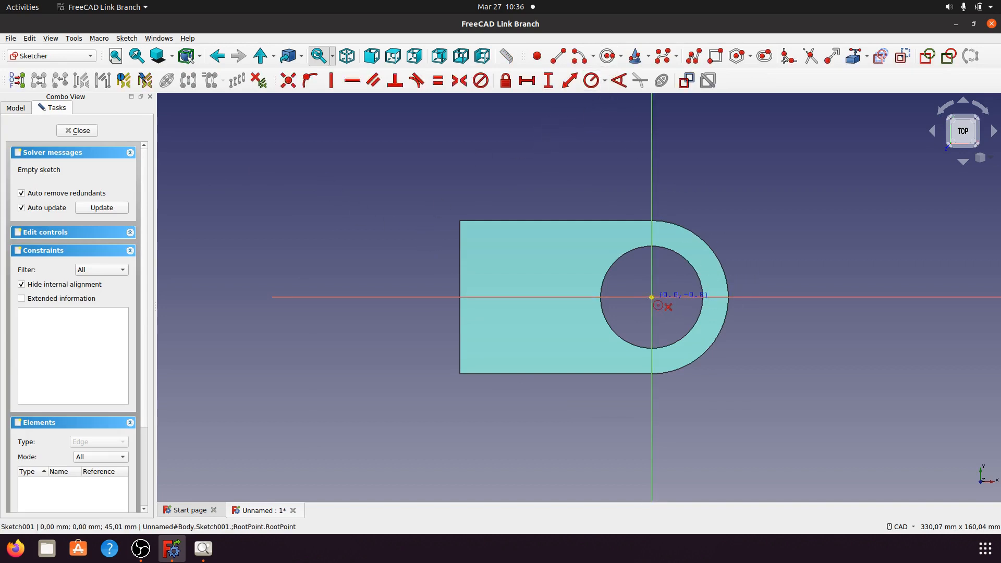
left_click(651, 297)
left_click(585, 346)
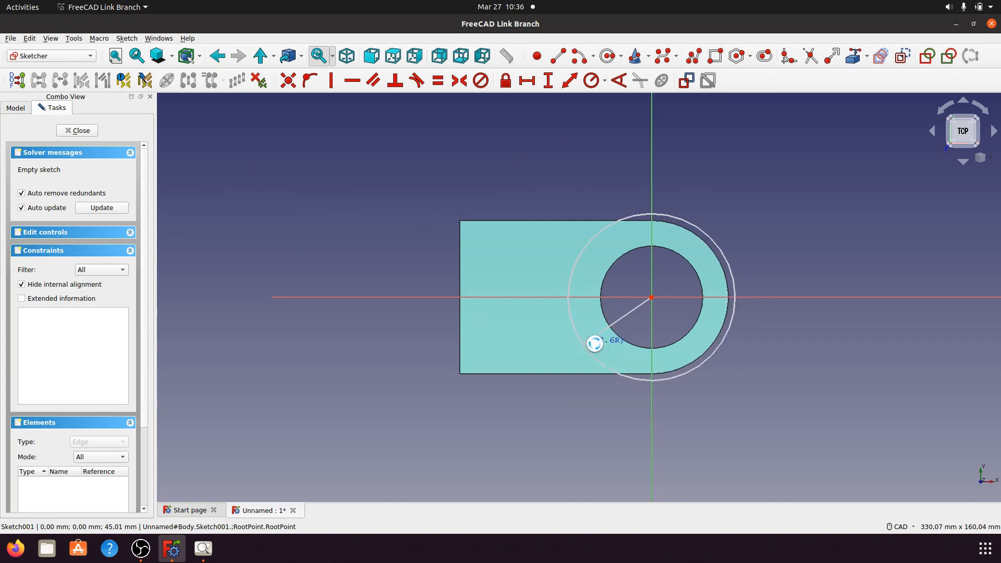
key("Escape")
Constrain the circle's diameter to 60 mm
left_click(727, 266)
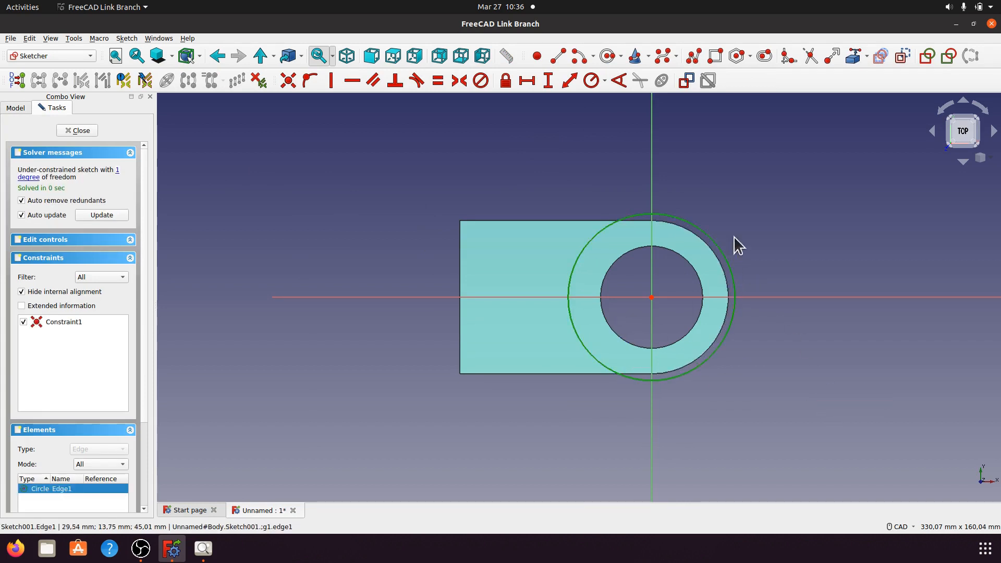
left_click(605, 81)
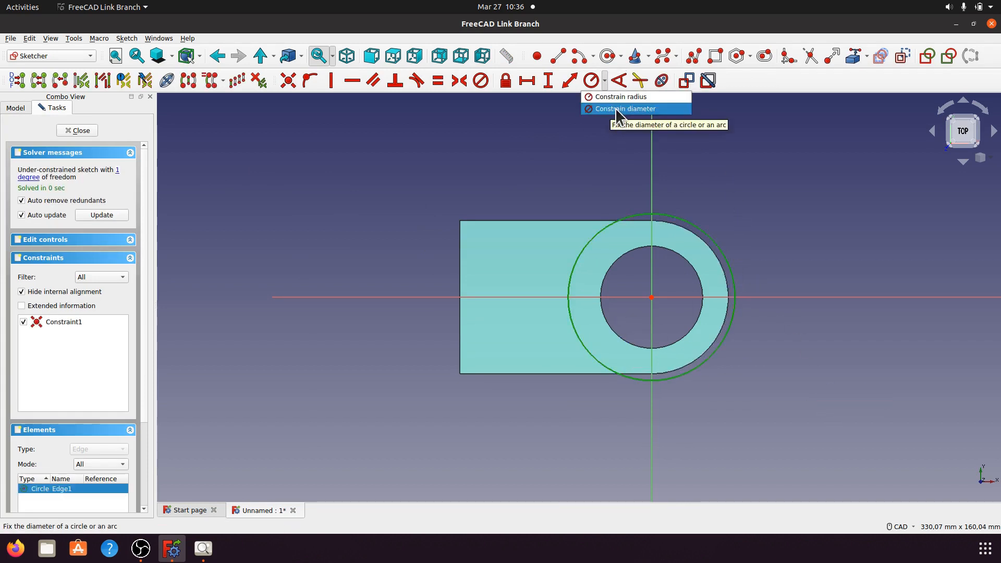
left_click(618, 109)
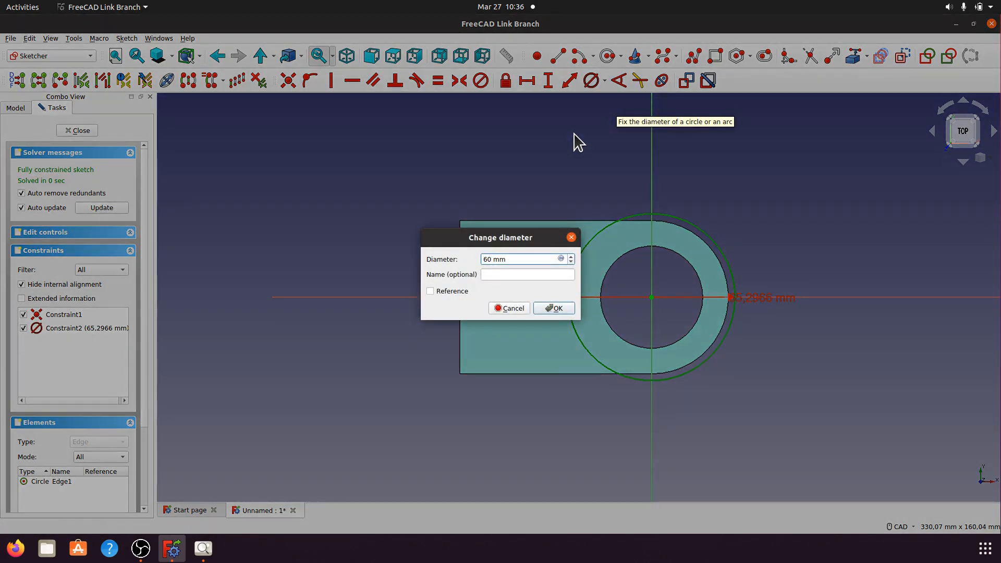
left_click(554, 308)
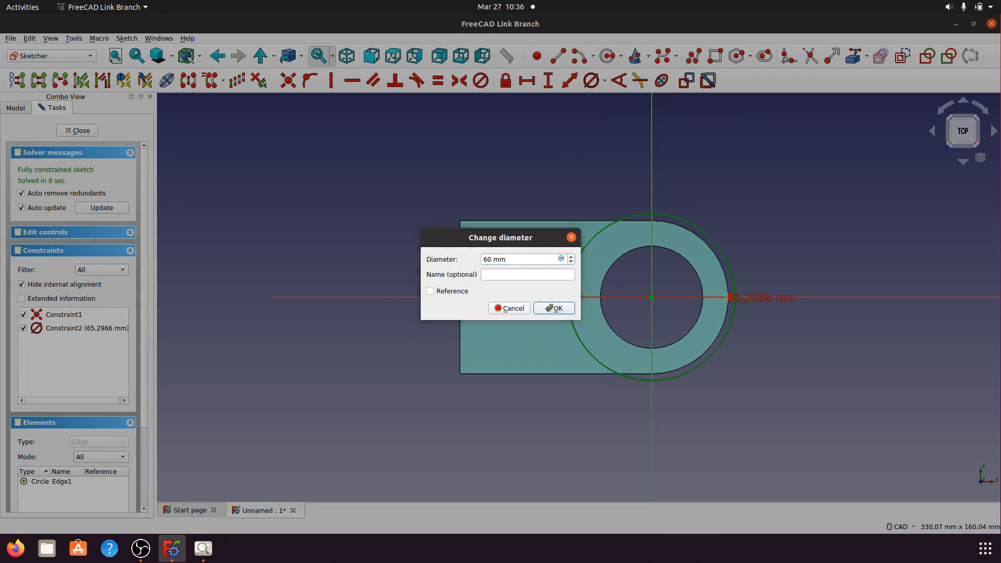
Draw an open polyline from the circle's left side, horizontally toward the block's left end, up to its upper edge and back to the circle's topmost point
scroll(561, 316, "up", 1)
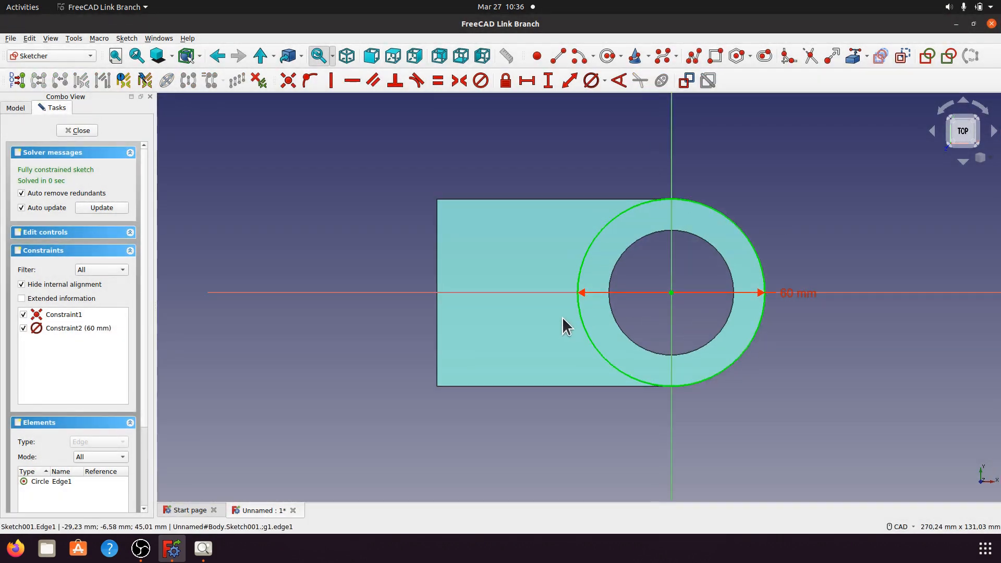
scroll(544, 323, "up", 1)
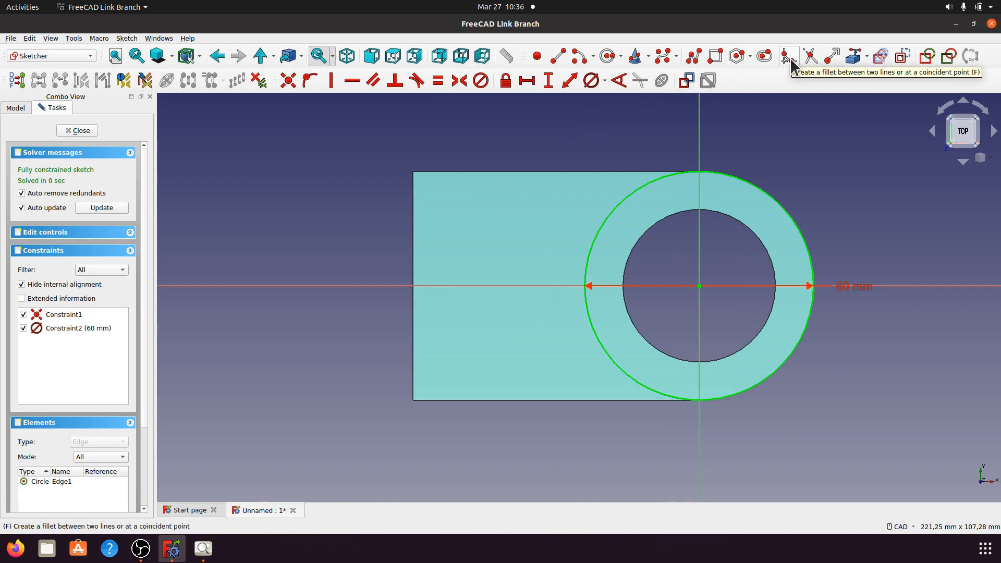
left_click(694, 56)
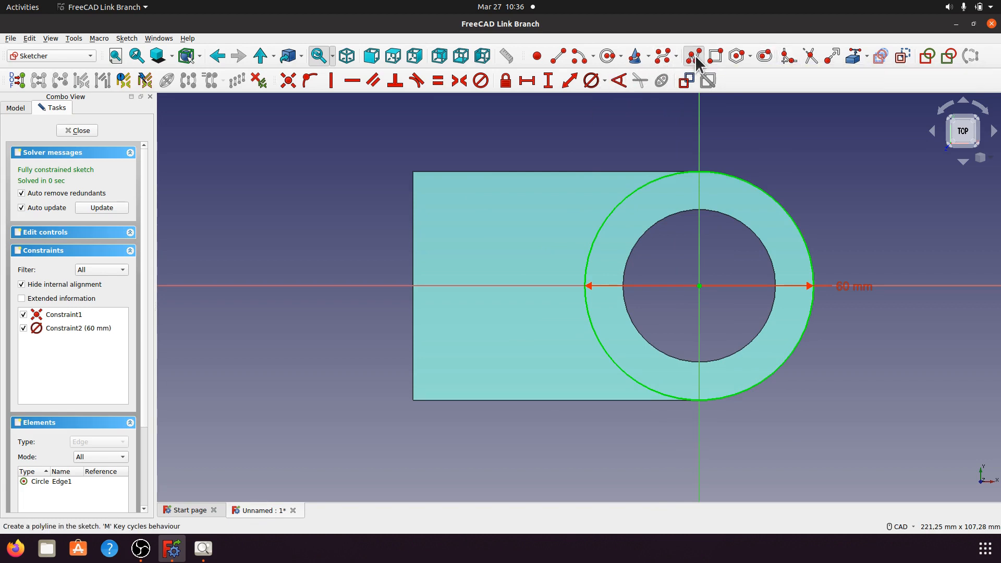
left_click(586, 268)
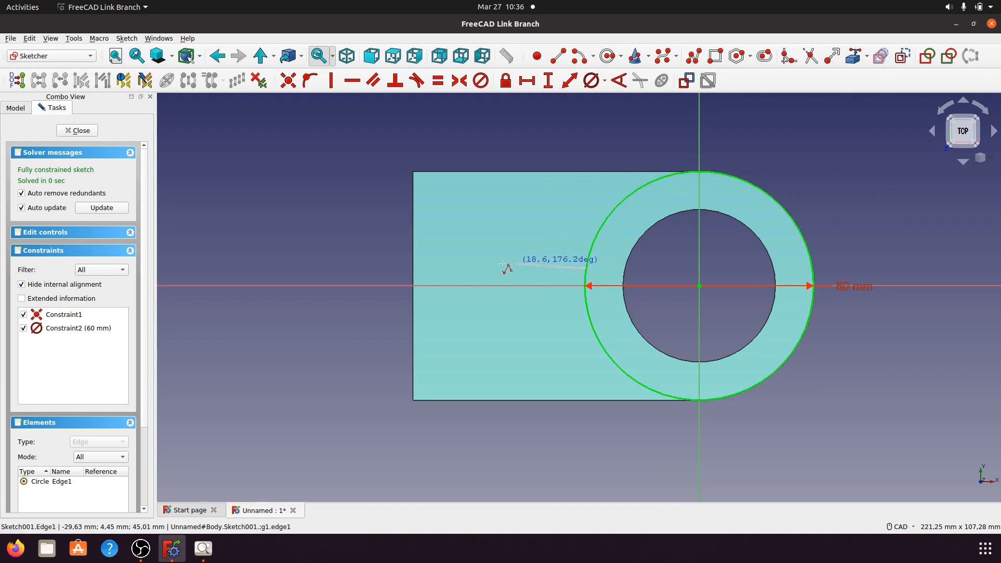
left_click(442, 269)
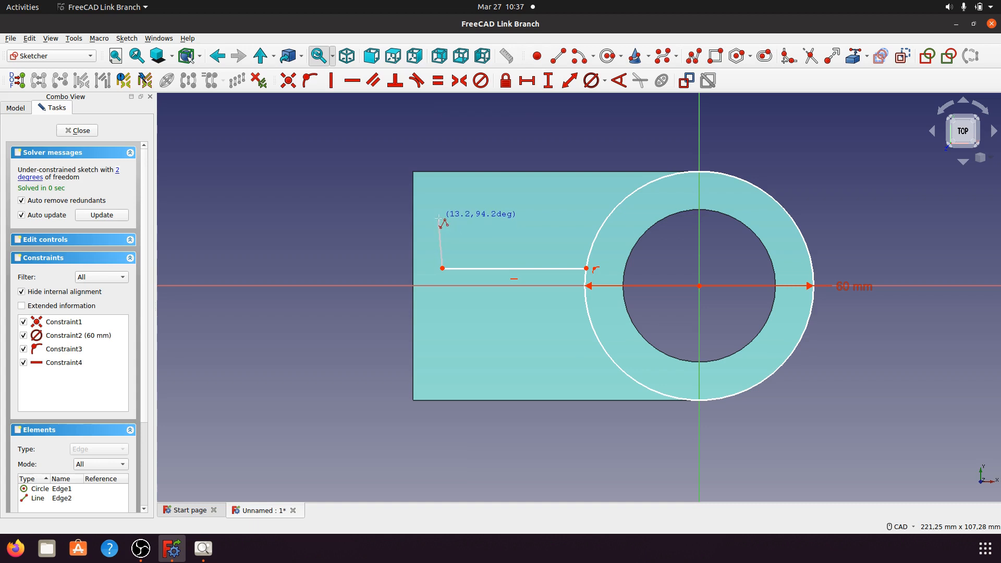
left_click(442, 171)
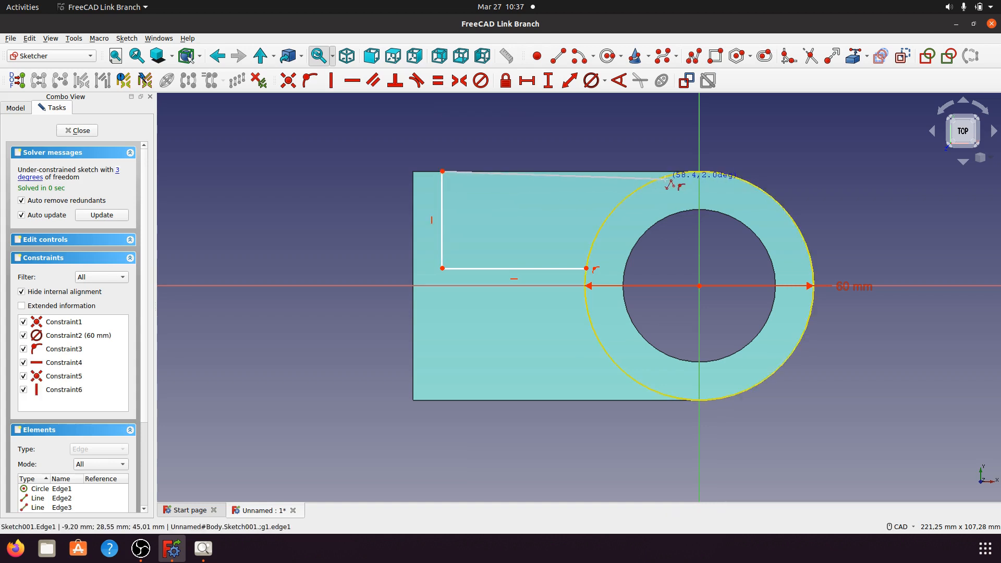
left_click(698, 171)
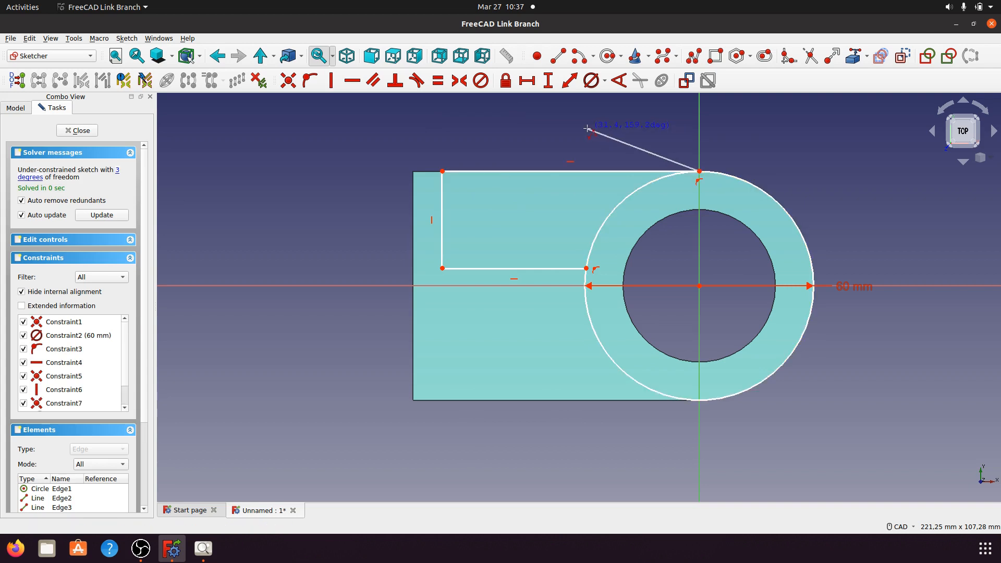
key("Escape")
Constrain the polyline's lower-left corner 5 mm vertically from the horizontal axis and move the dimension label outside the part's left side
left_click(443, 286)
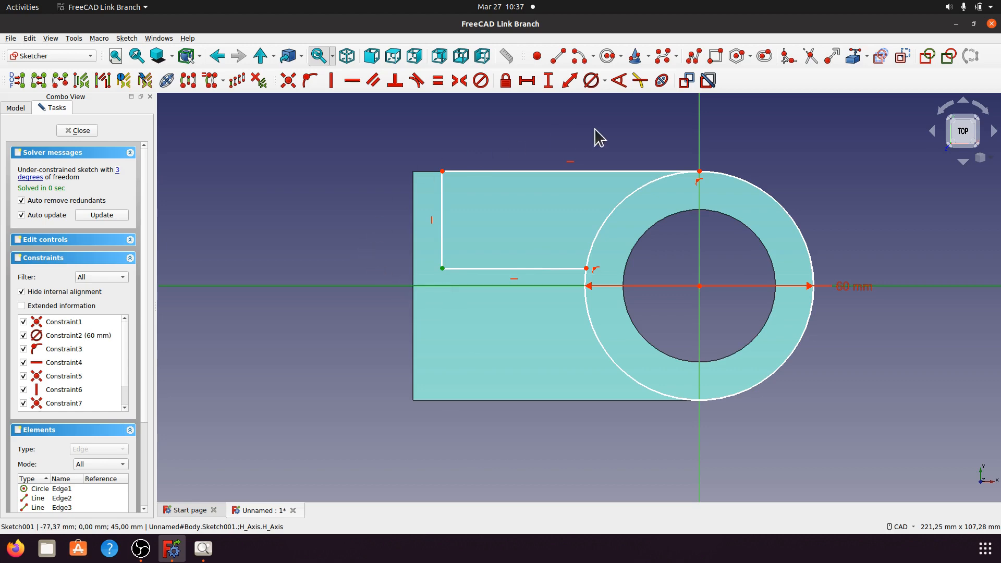
left_click(547, 80)
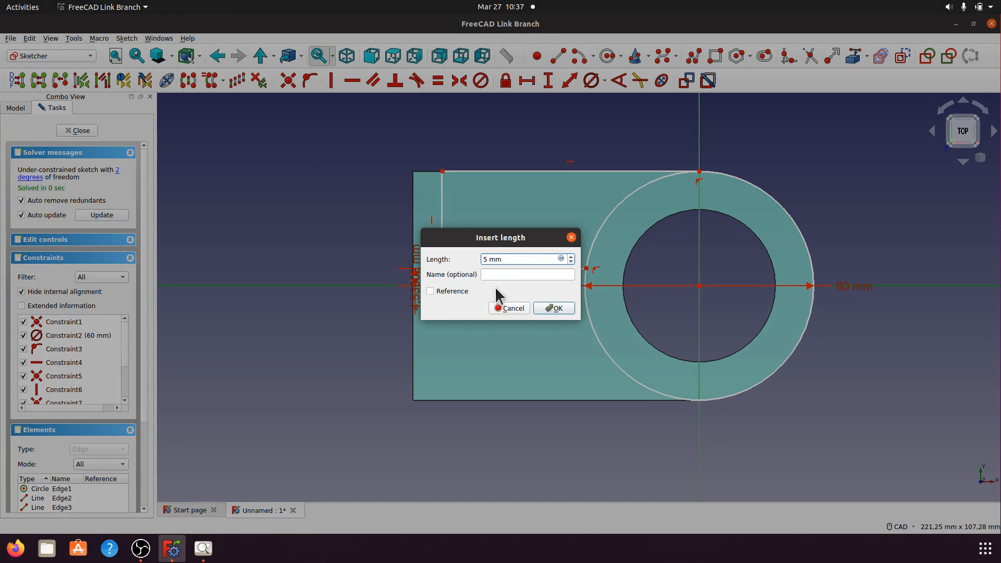
left_click(554, 308)
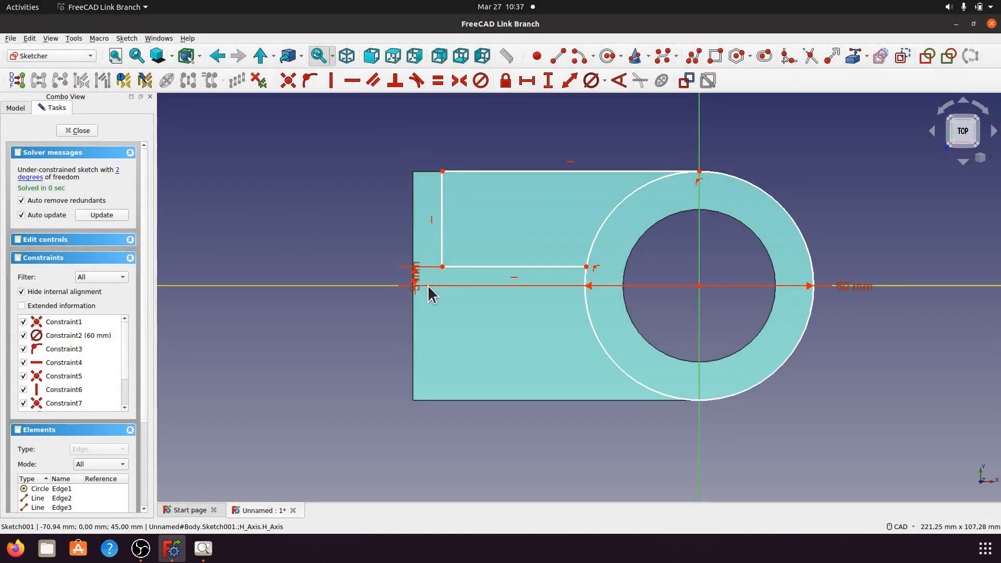
left_click_drag(420, 278, 355, 330)
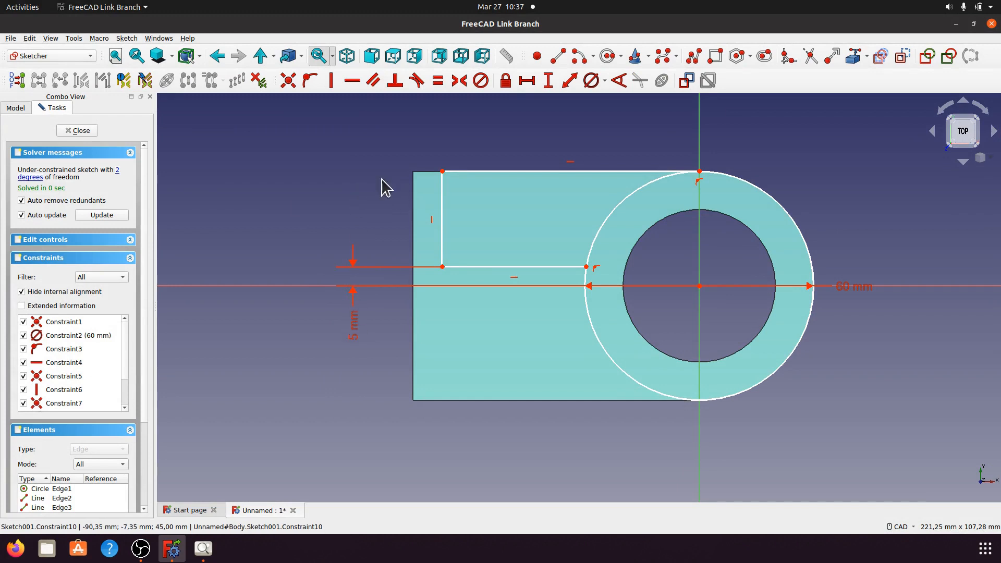
Reference the block's left edge as external geometry and constrain the polyline's vertical line 7.5 mm horizontally from that edge's upper endpoint
left_click(852, 57)
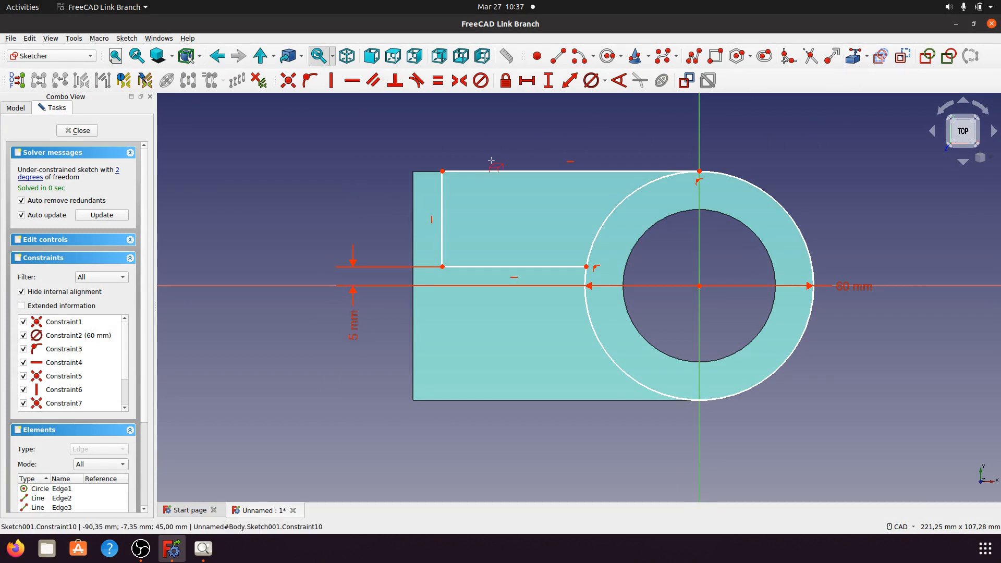
left_click(413, 188)
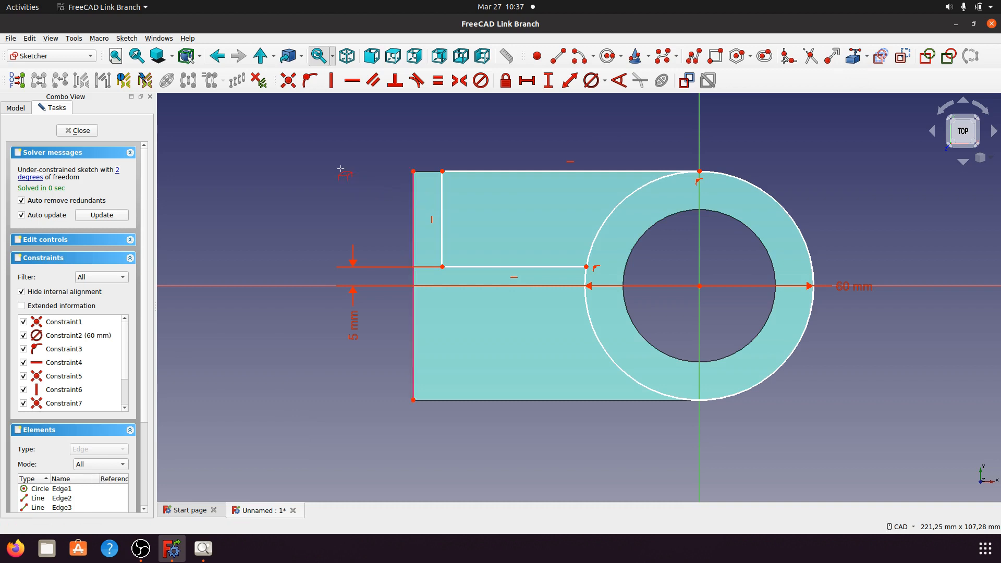
right_click(440, 197)
left_click(442, 191)
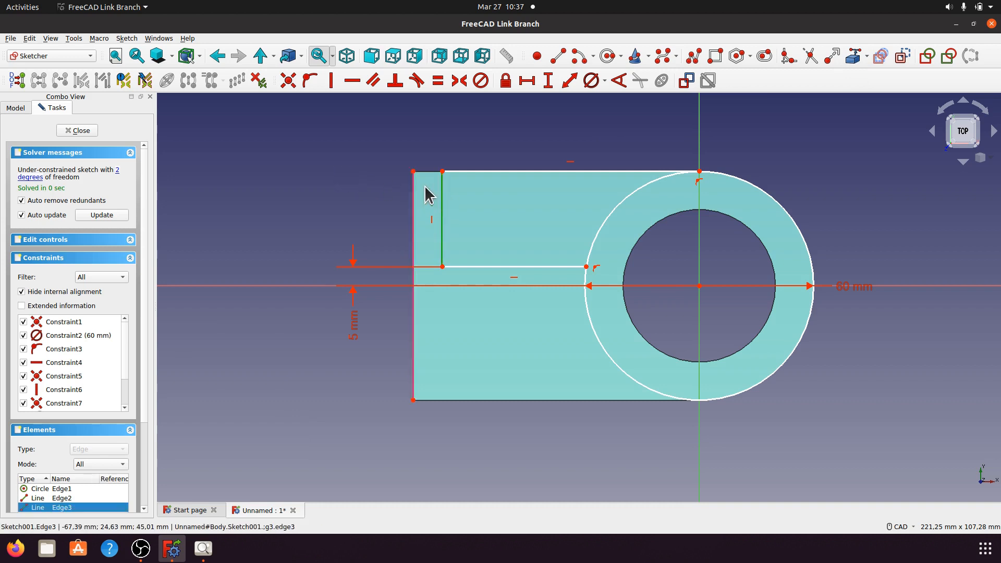
left_click(413, 172)
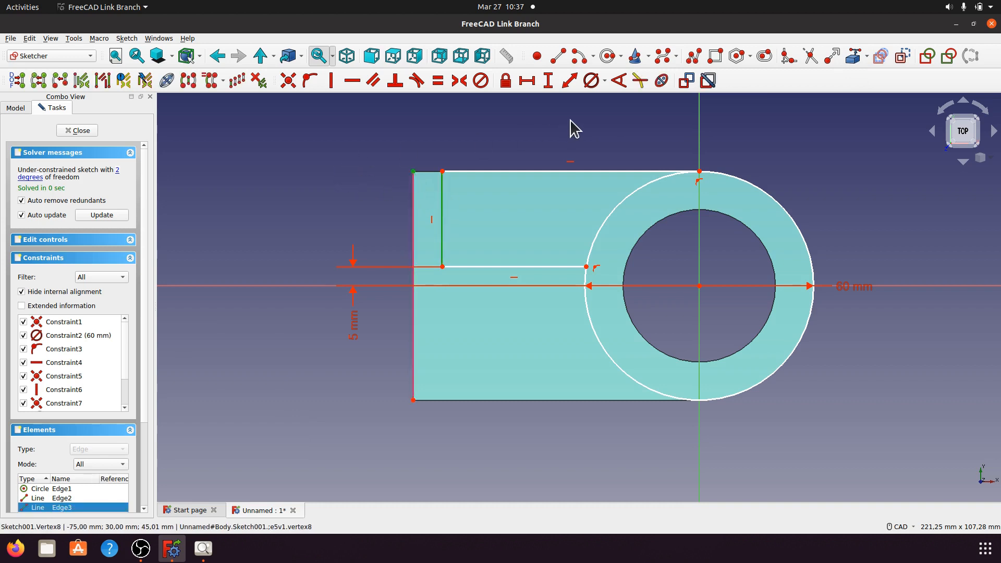
left_click(553, 83)
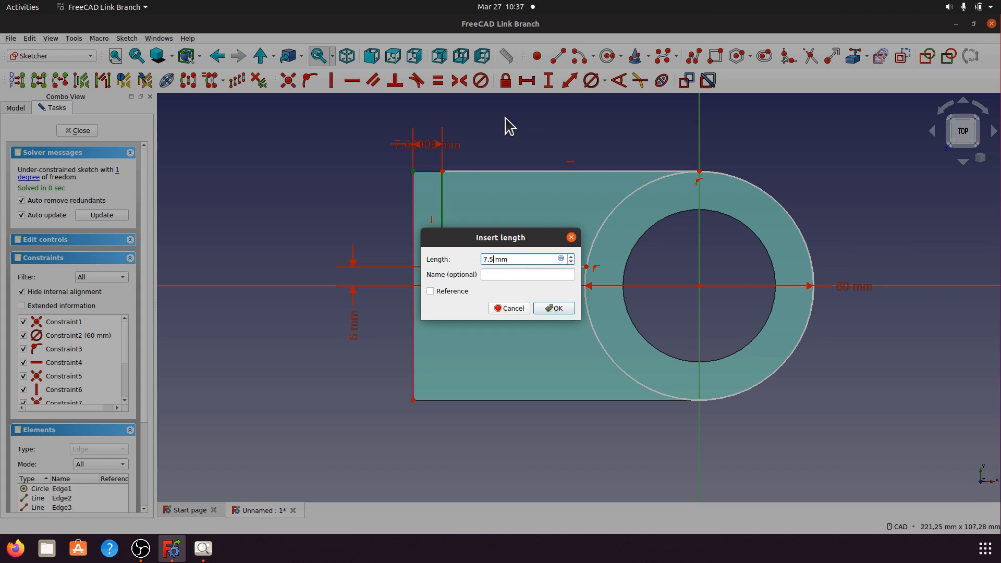
type("7,5")
left_click(554, 308)
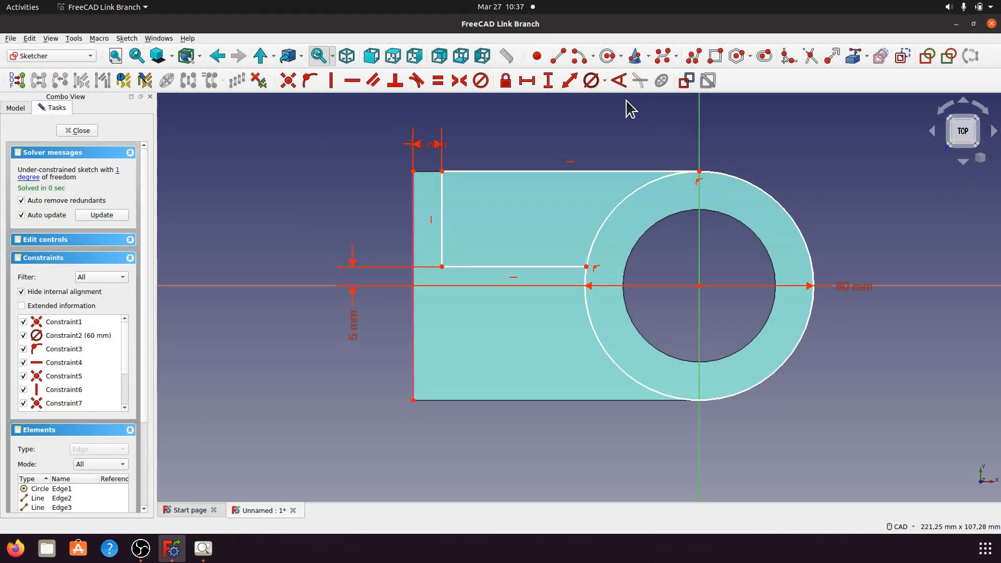
Move the circle's diameter label to its upper right and trim the circle to the arc between the polyline's ends, closing the report view
left_click_drag(857, 295, 820, 190)
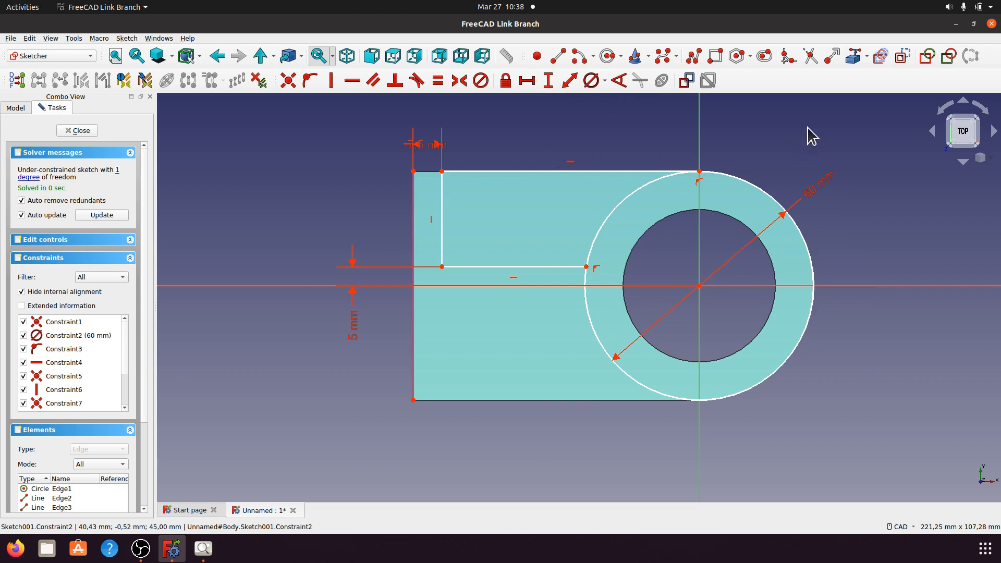
left_click(810, 56)
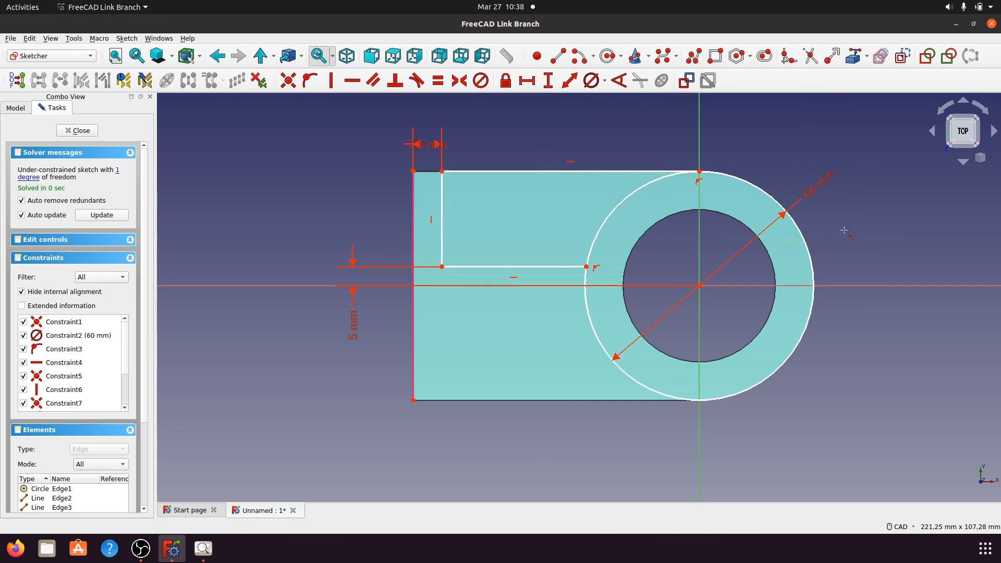
left_click(812, 249)
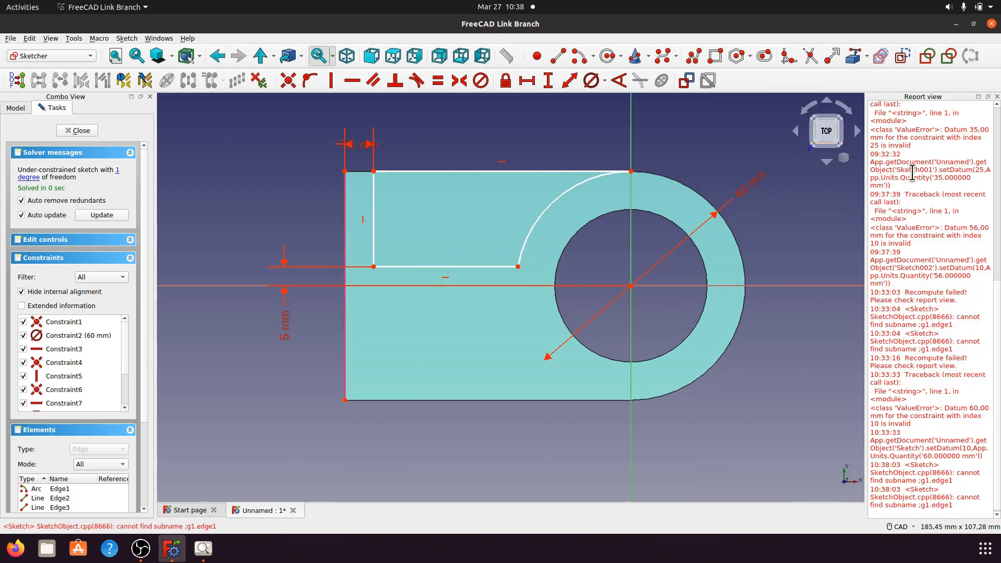
left_click(996, 97)
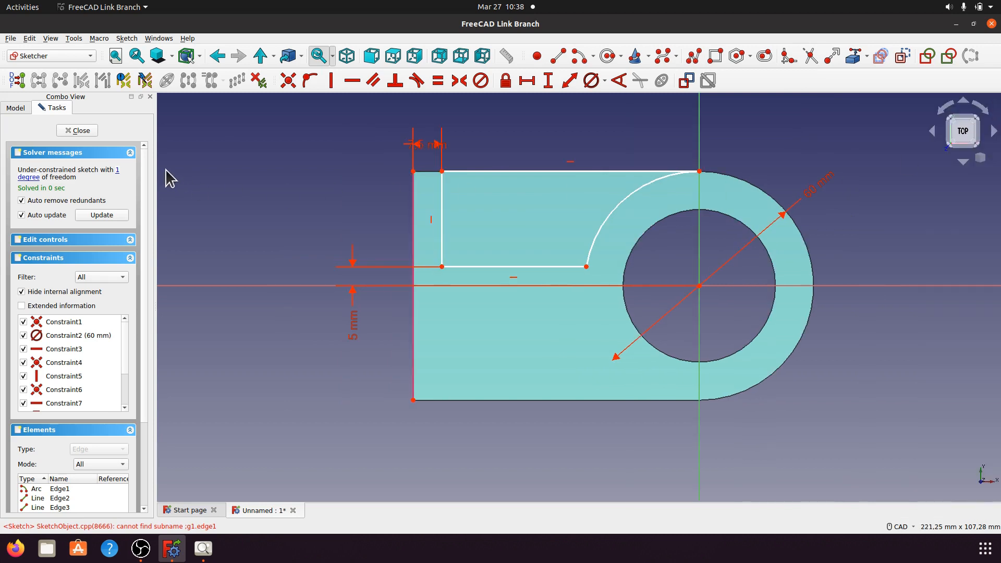
Highlight the sketch's remaining degree of freedom and delete the arc's 60 mm diameter constraint
left_click(118, 171)
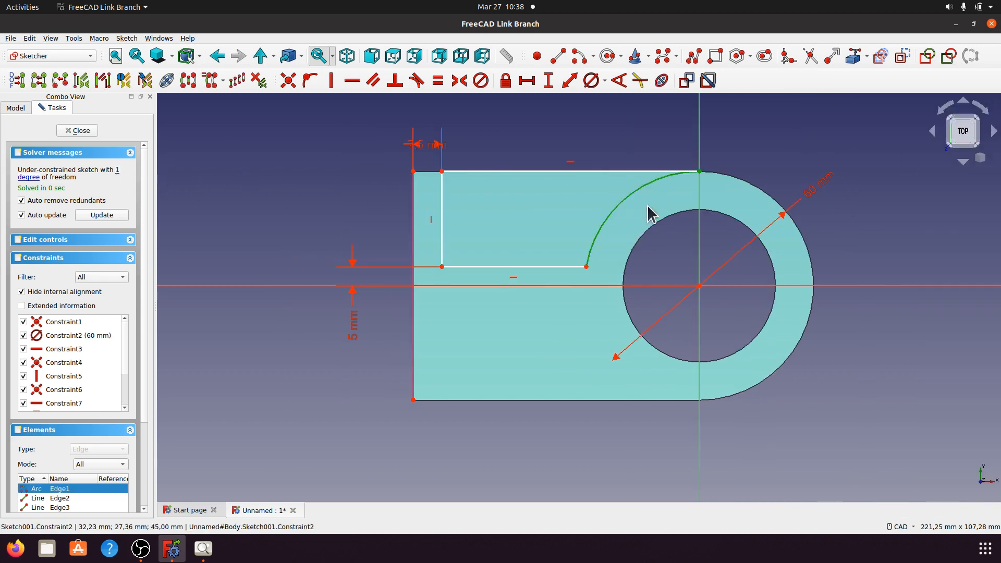
left_click(839, 225)
left_click(815, 192)
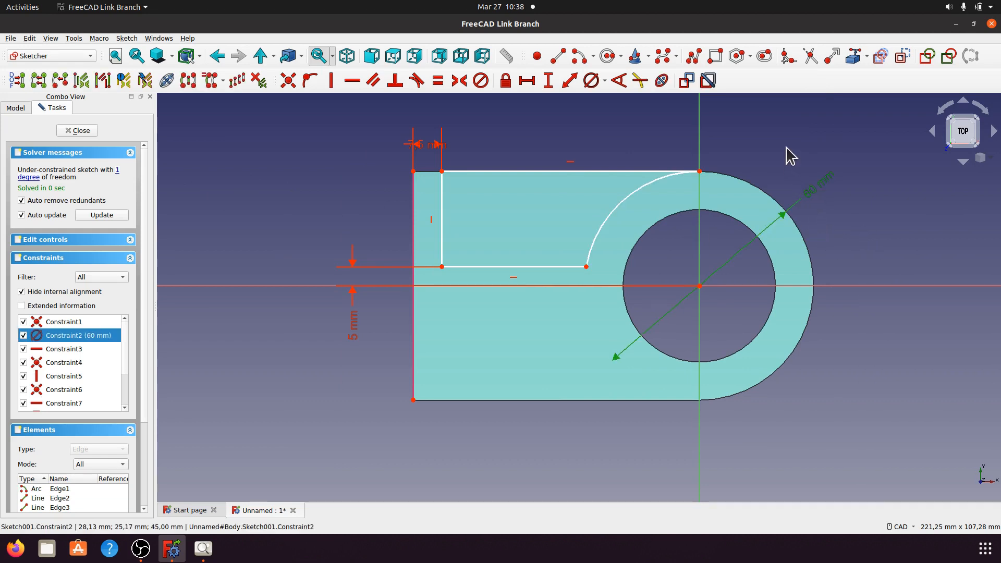
key("Delete")
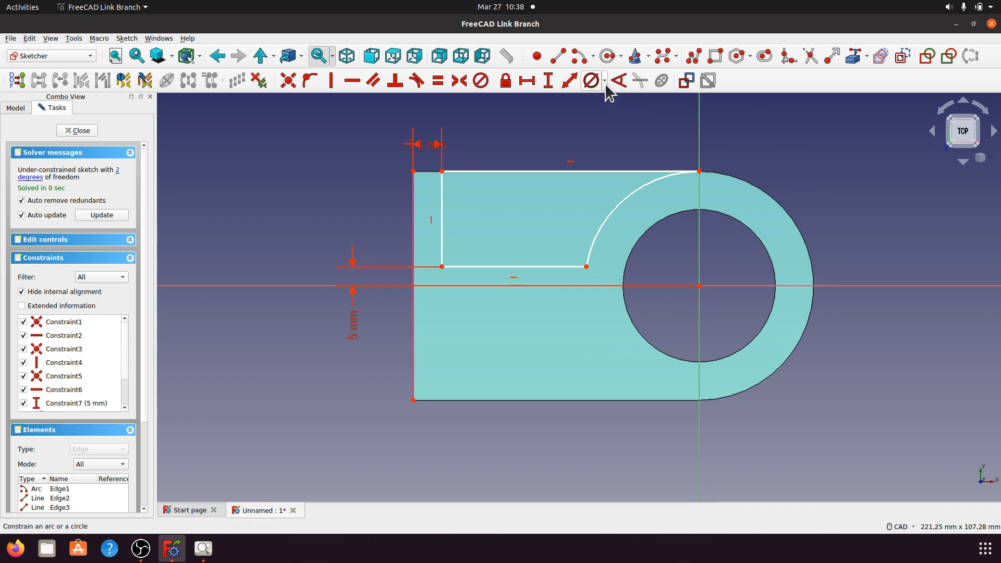
Constrain the recess profile's arc to a radius of 30 mm
left_click(622, 198)
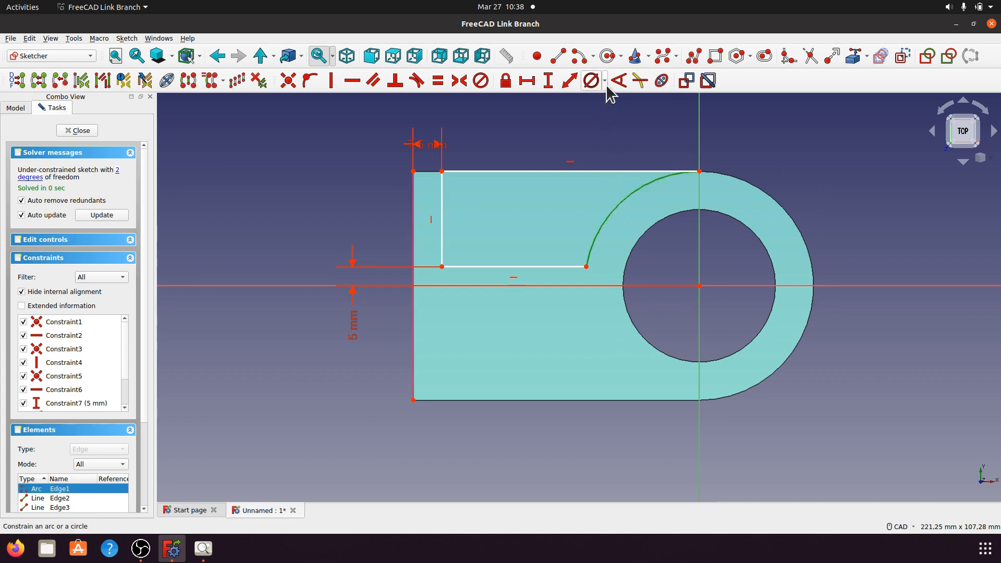
left_click(604, 80)
left_click(617, 98)
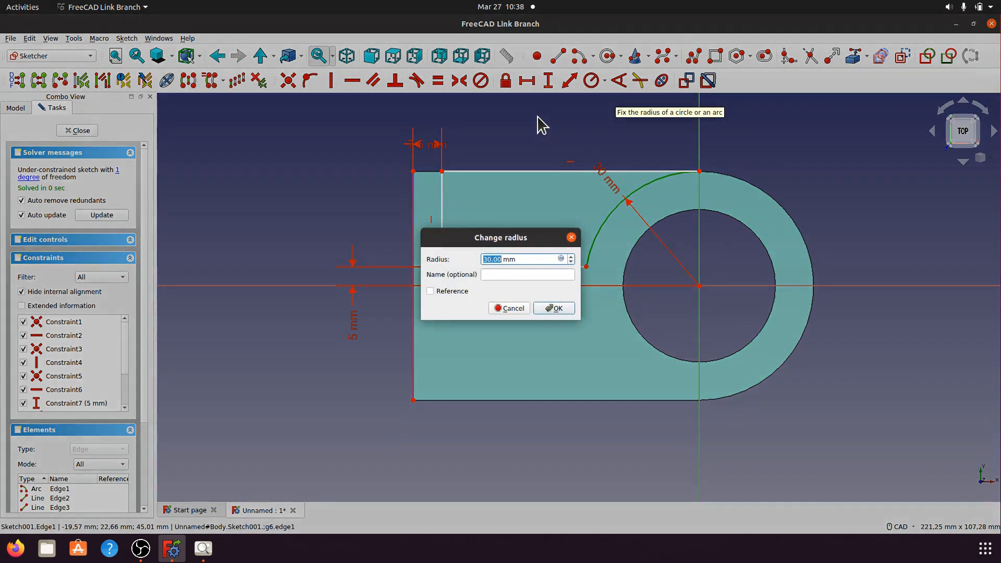
left_click(553, 308)
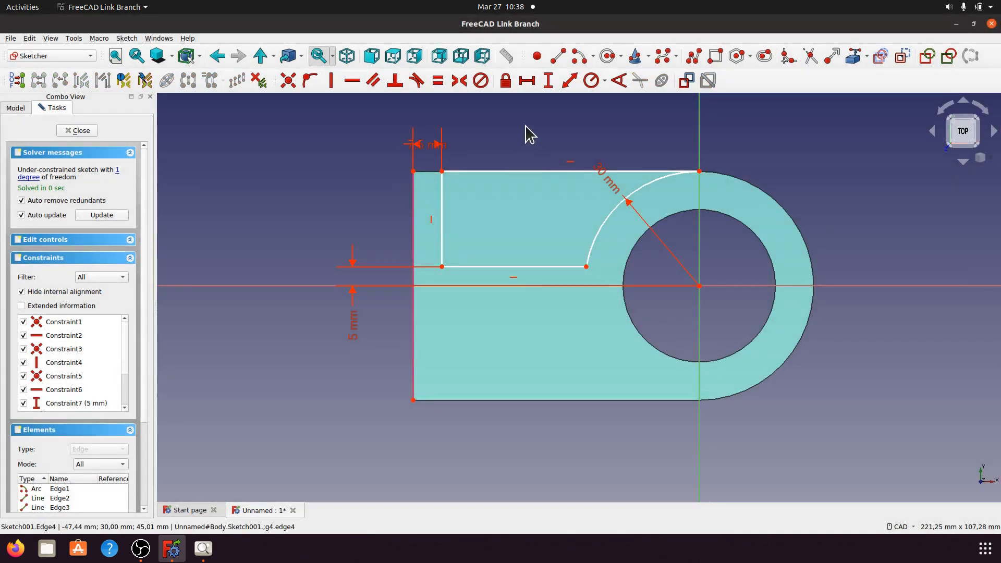
Highlight the remaining degree of freedom and try to constrain the arc's lower end 5 mm vertically from the horizontal axis
left_click(118, 172)
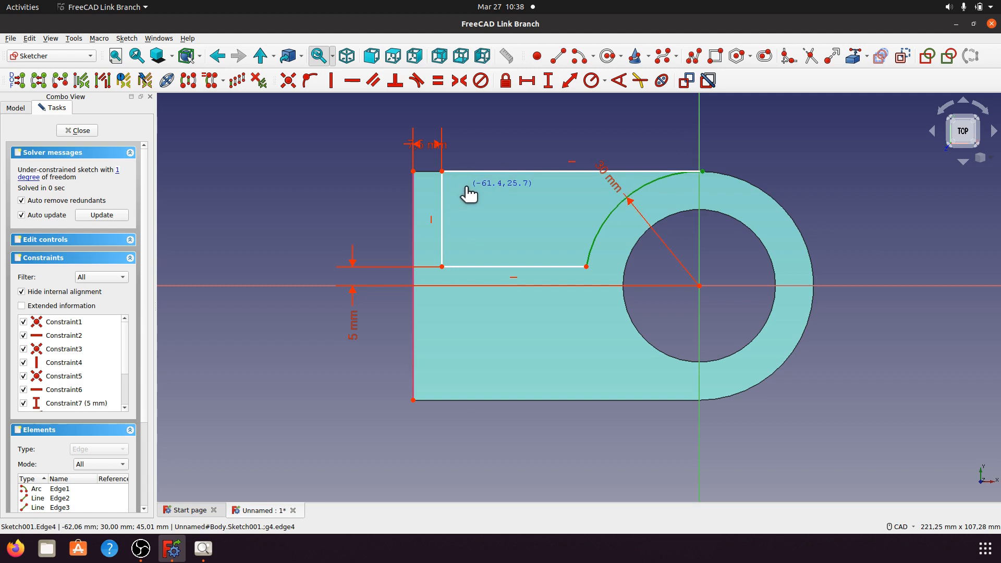
left_click(284, 185)
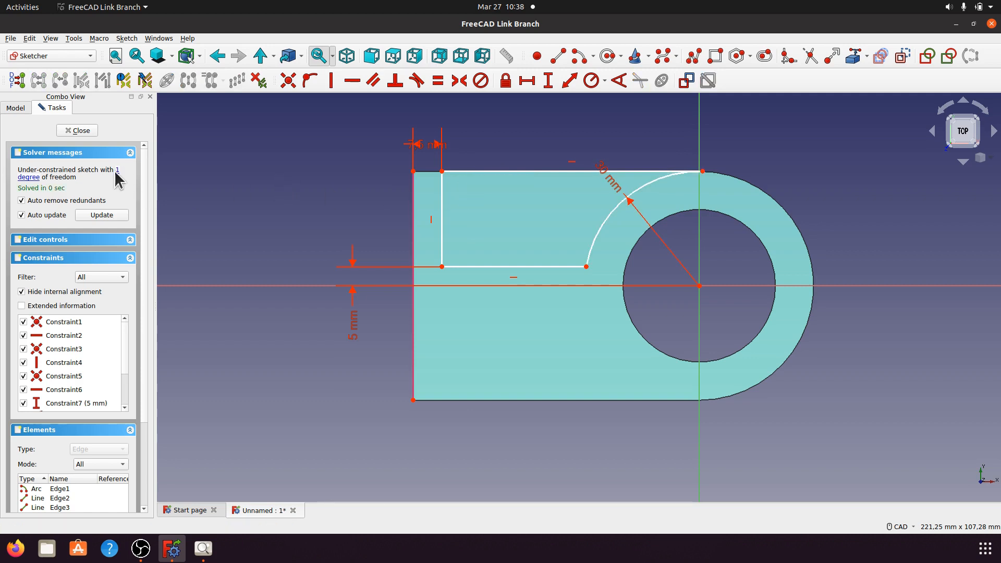
left_click(117, 171)
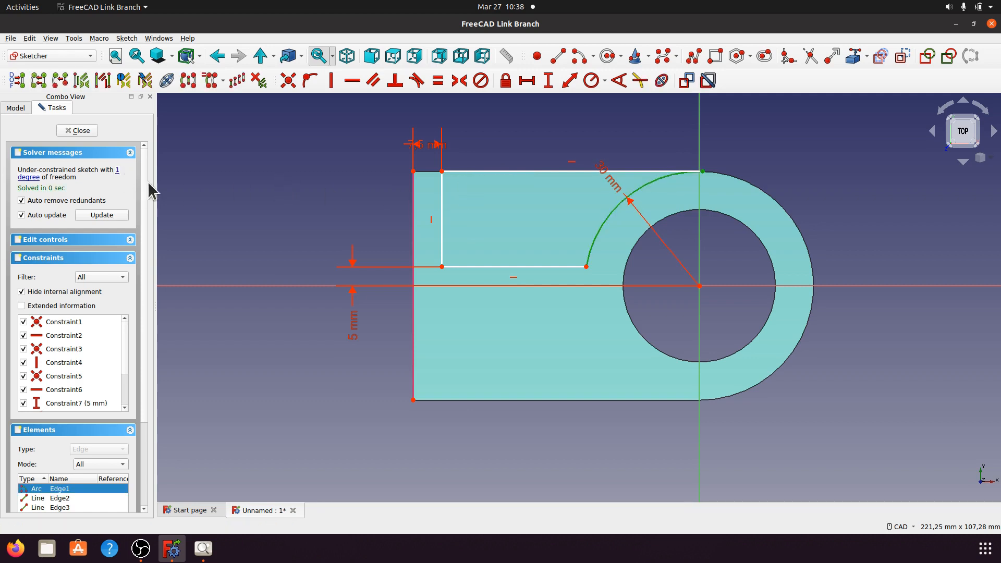
left_click(302, 208)
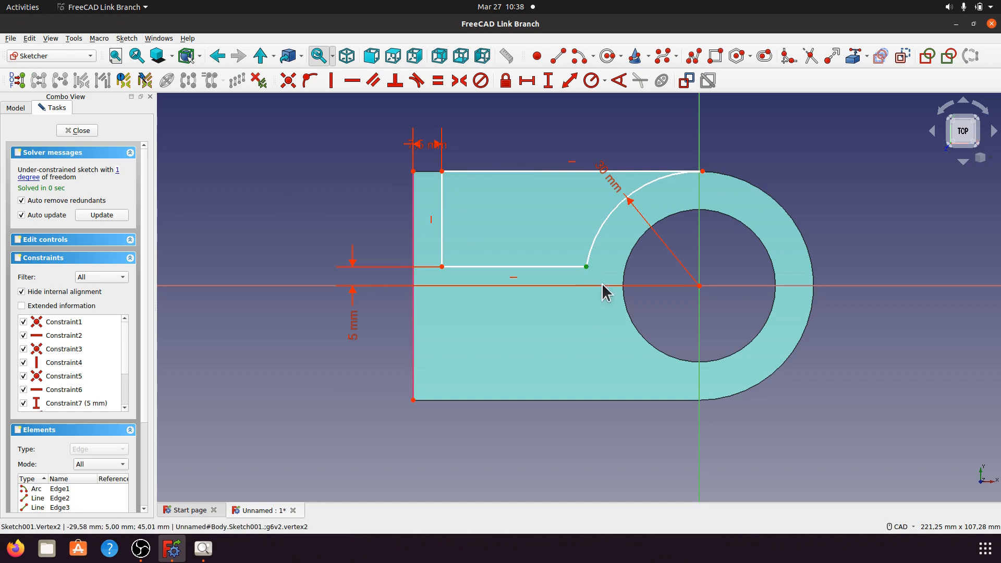
left_click(742, 287)
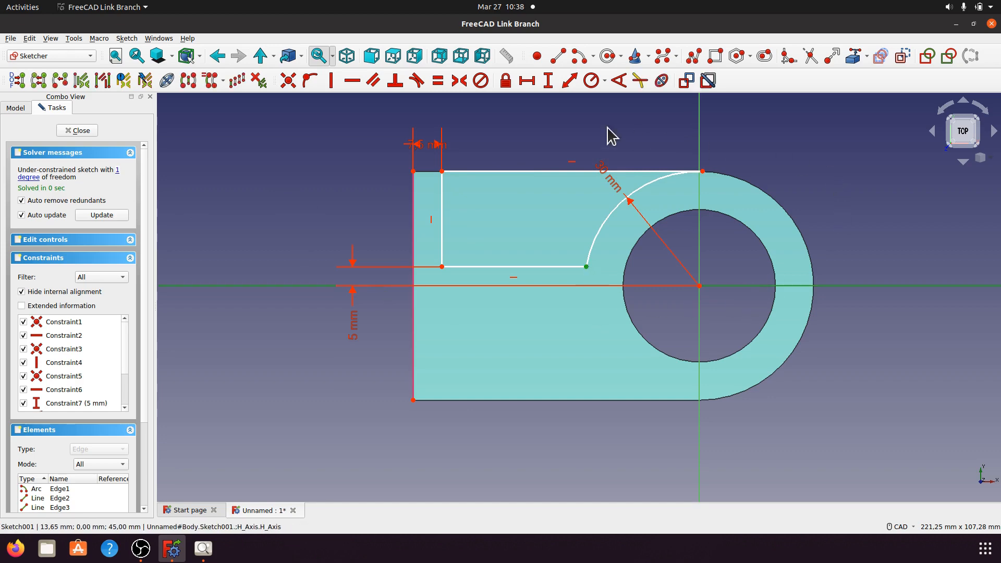
left_click(548, 83)
left_click(550, 309)
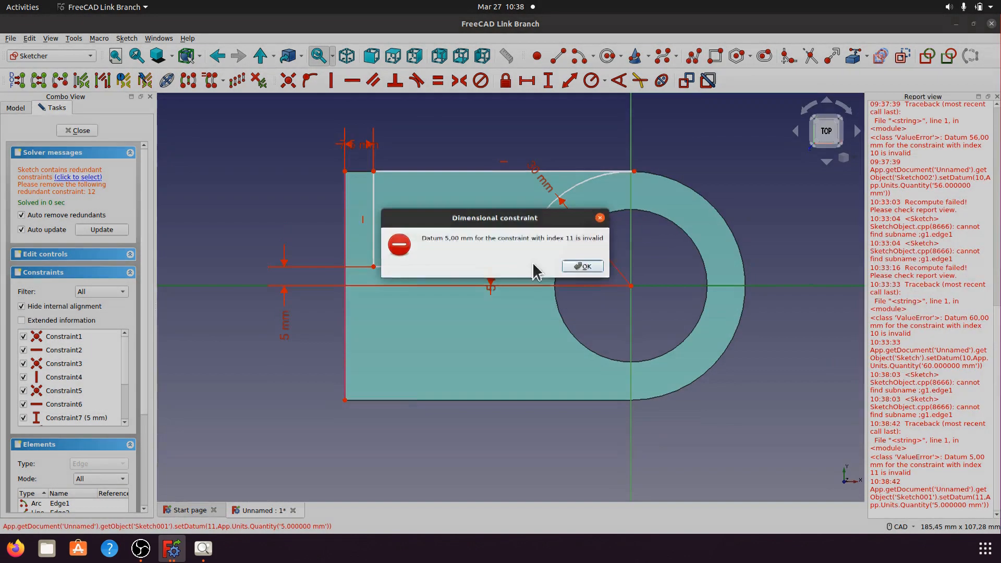
left_click(642, 266)
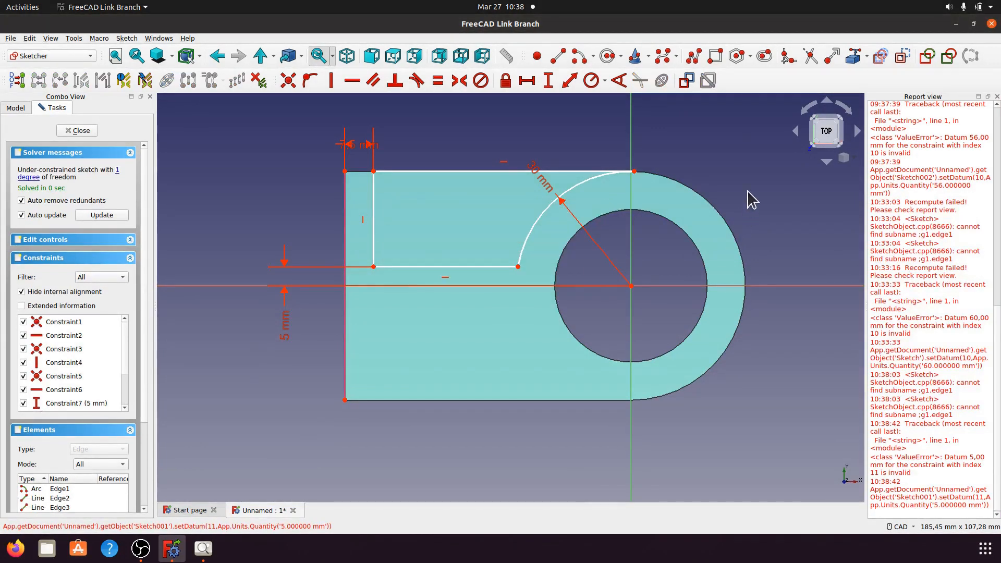
left_click(997, 96)
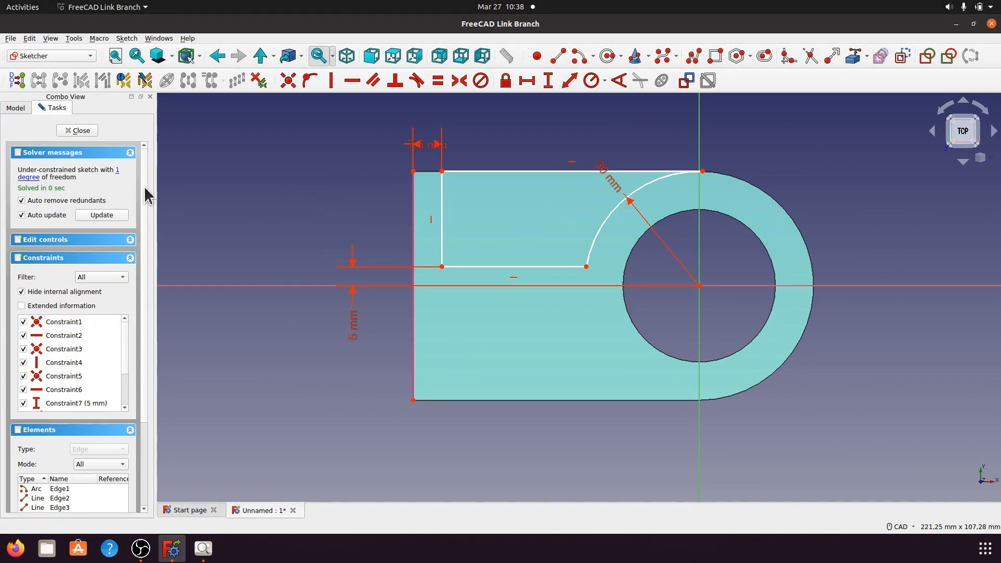
Constrain the arc's upper endpoint onto the vertical axis and move the radius label above the part's upper edge
left_click(118, 173)
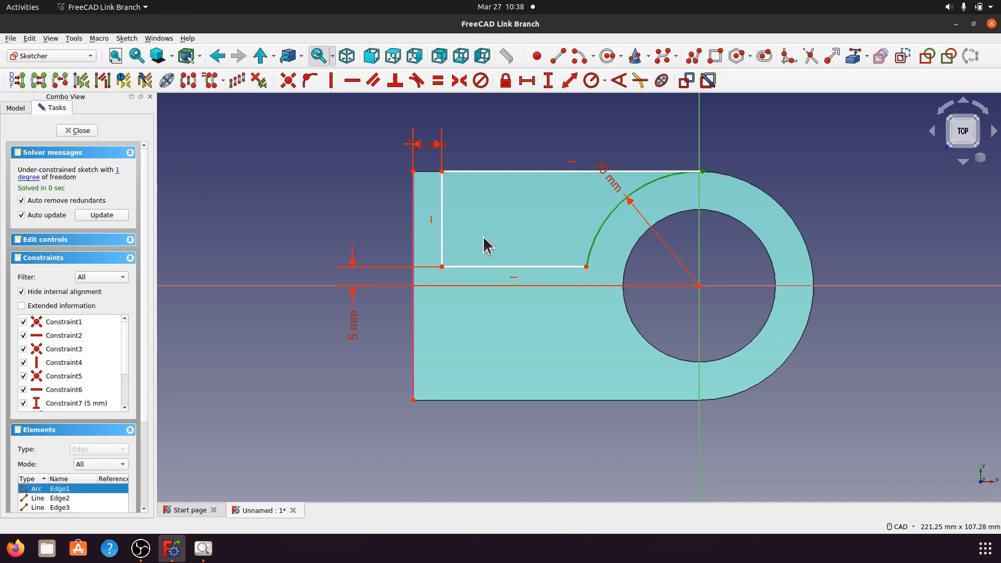
left_click(605, 227)
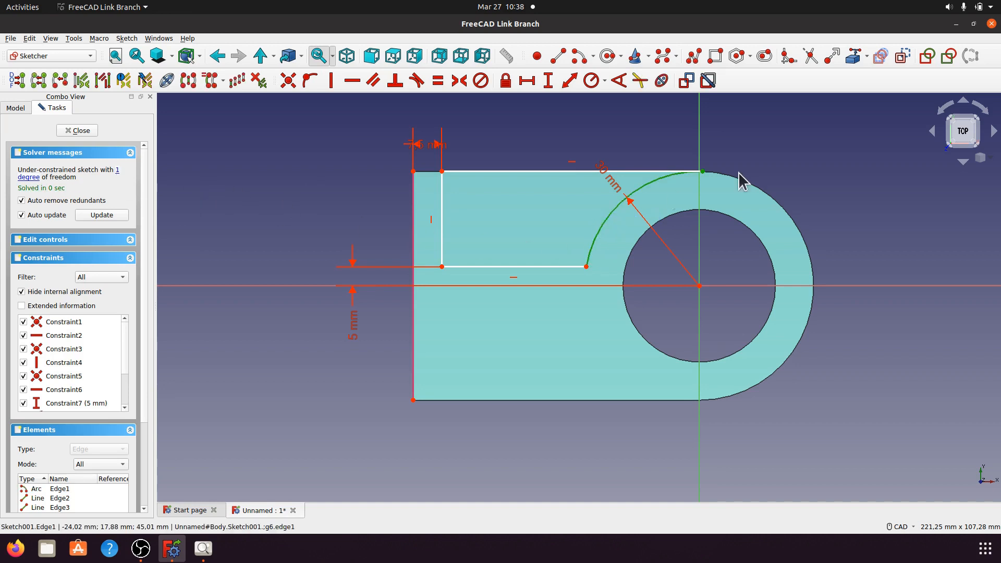
left_click(703, 172)
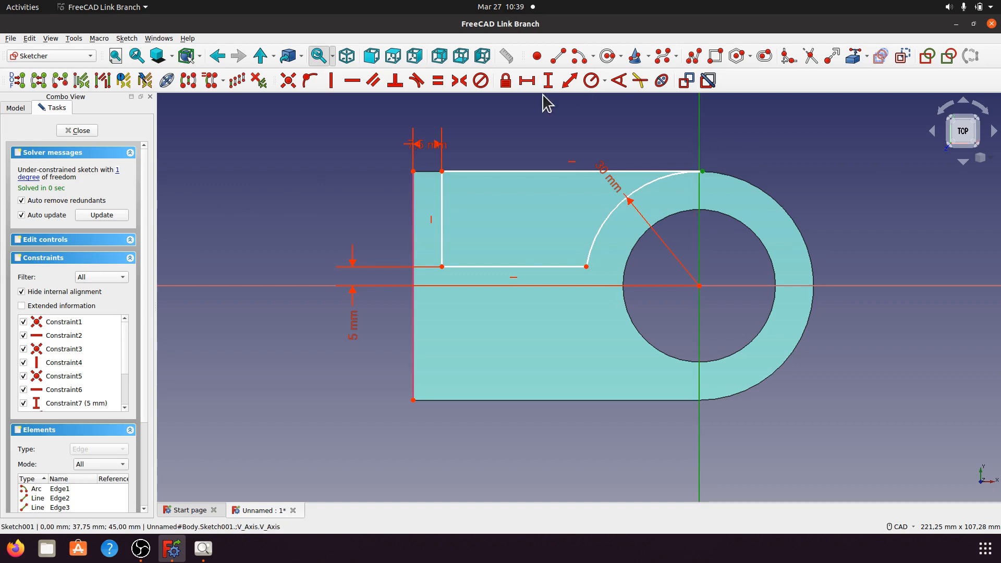
left_click(311, 82)
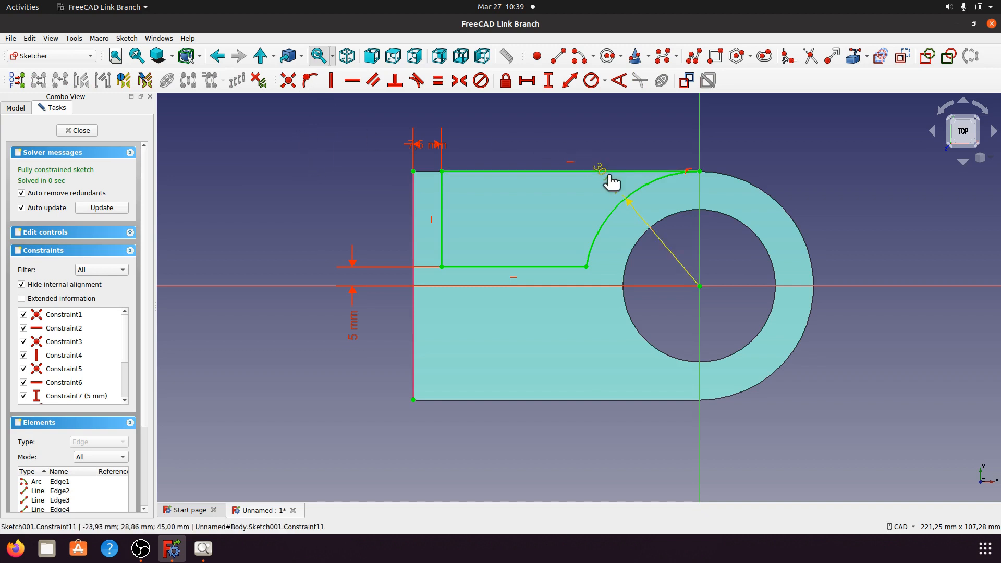
left_click_drag(606, 176, 591, 151)
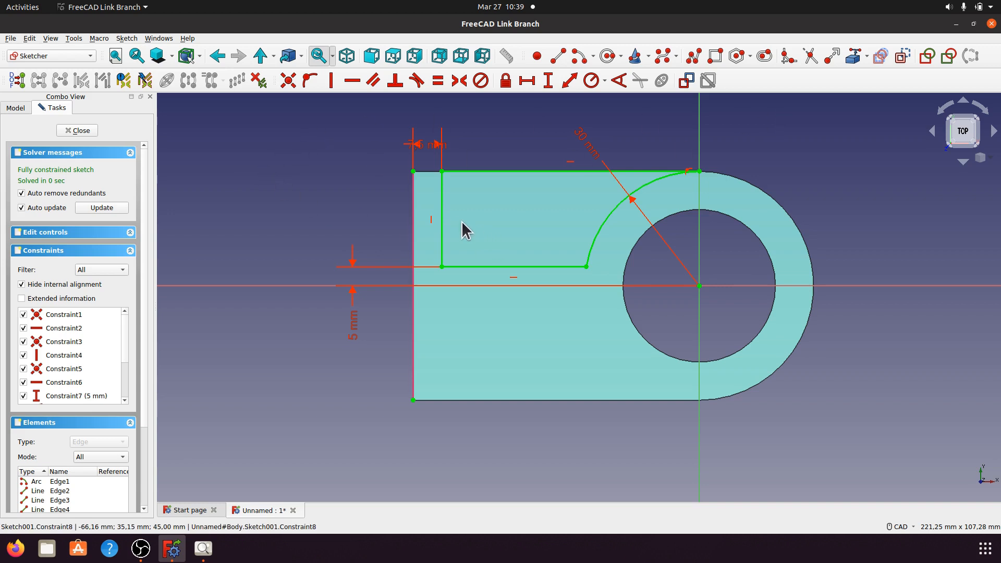
Try to mirror the recess profile about its own upper line, and undo the mirrored copy
left_click(443, 219)
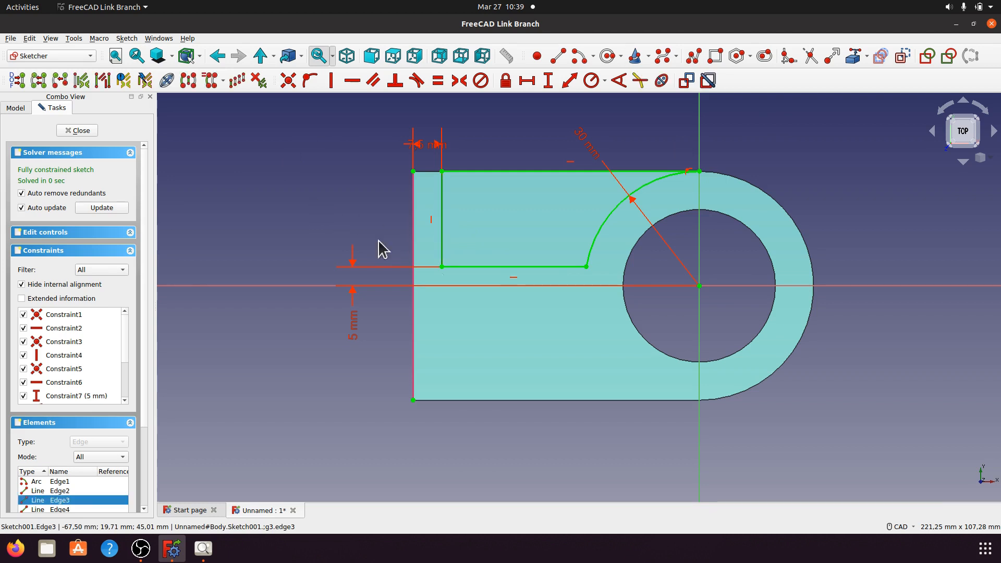
left_click(479, 266)
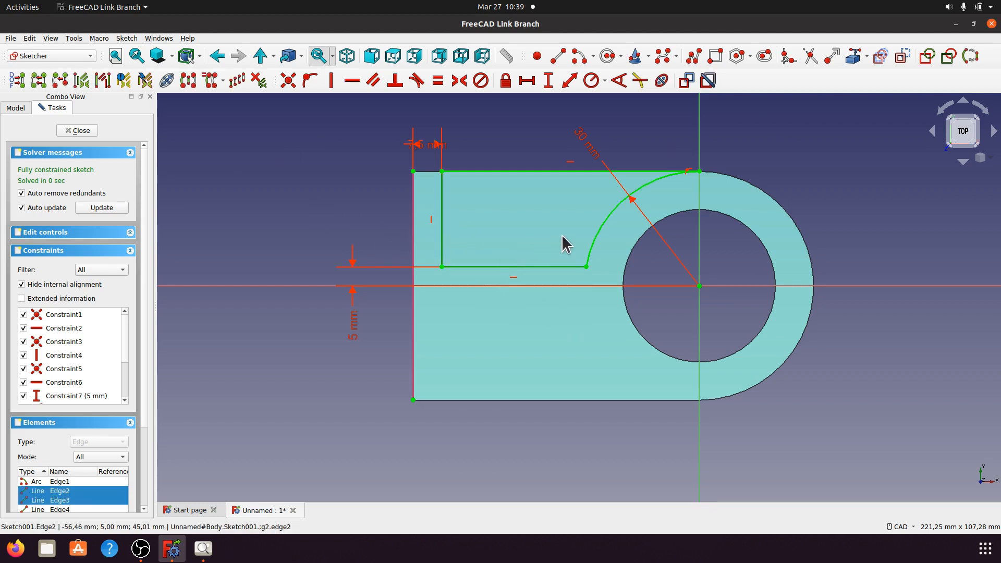
left_click(595, 232)
left_click(545, 172)
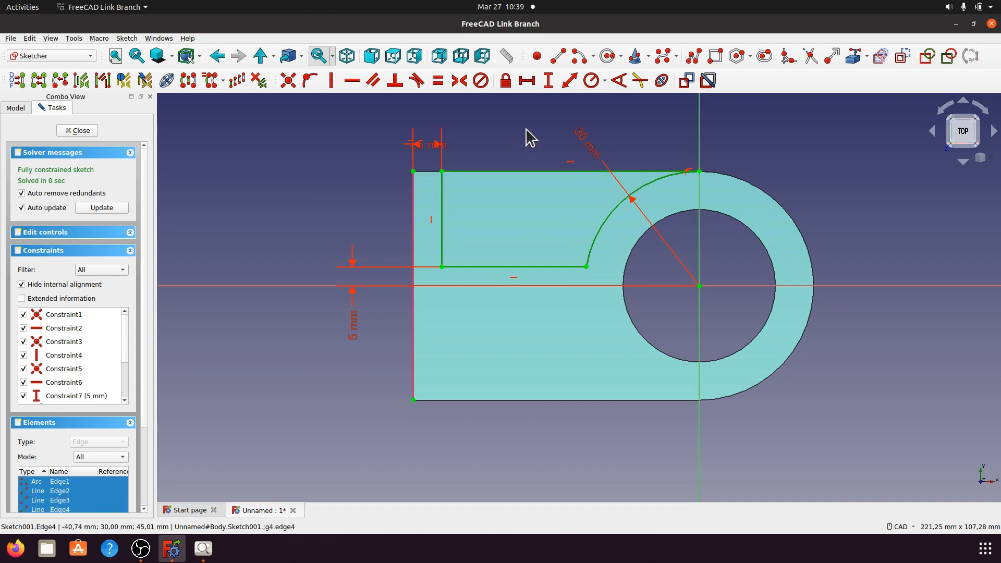
left_click(191, 82)
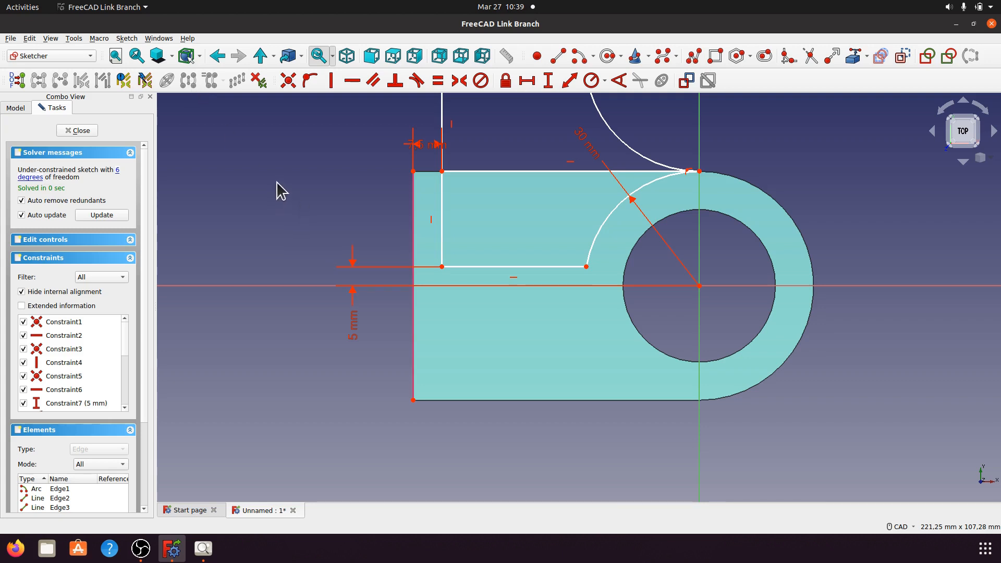
key("ctrl+z")
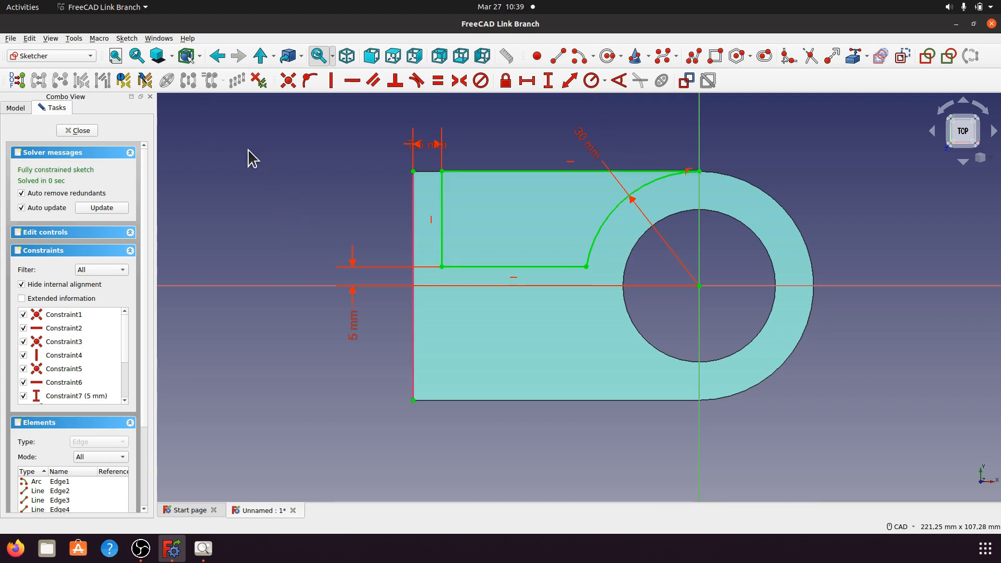
Mirror the recess profile's three lines and arc about the horizontal axis
left_click(441, 223)
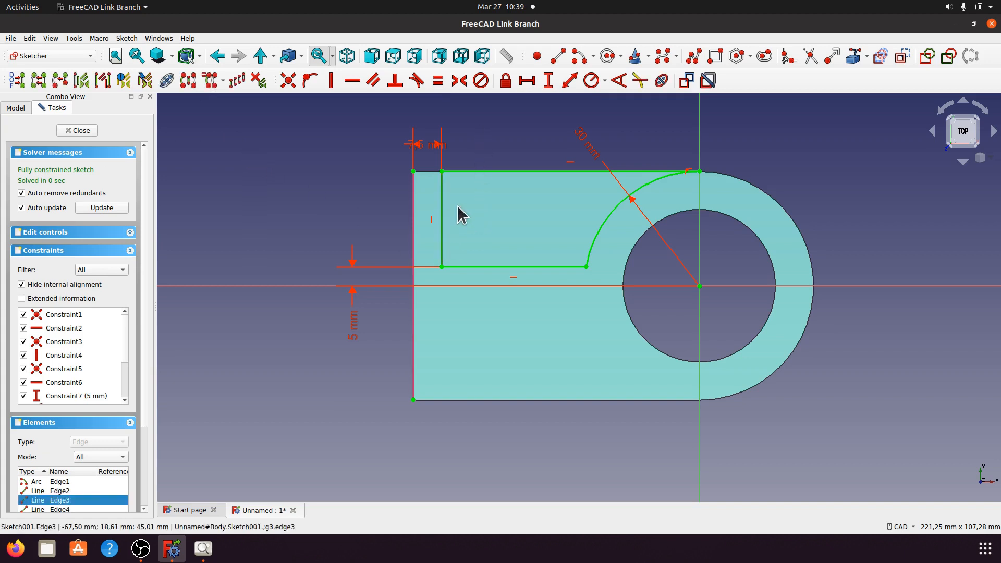
left_click(477, 171)
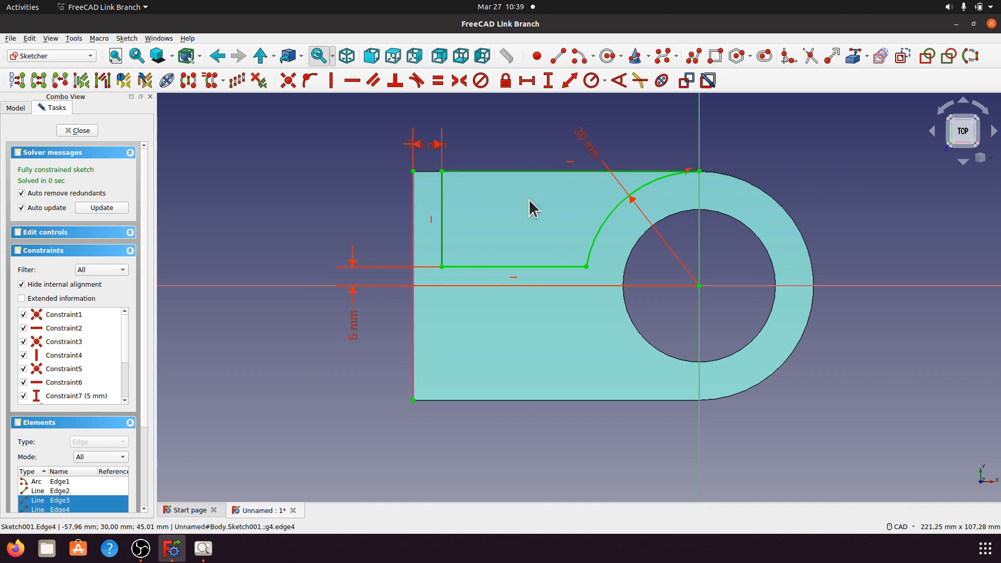
left_click(604, 228)
left_click(573, 266)
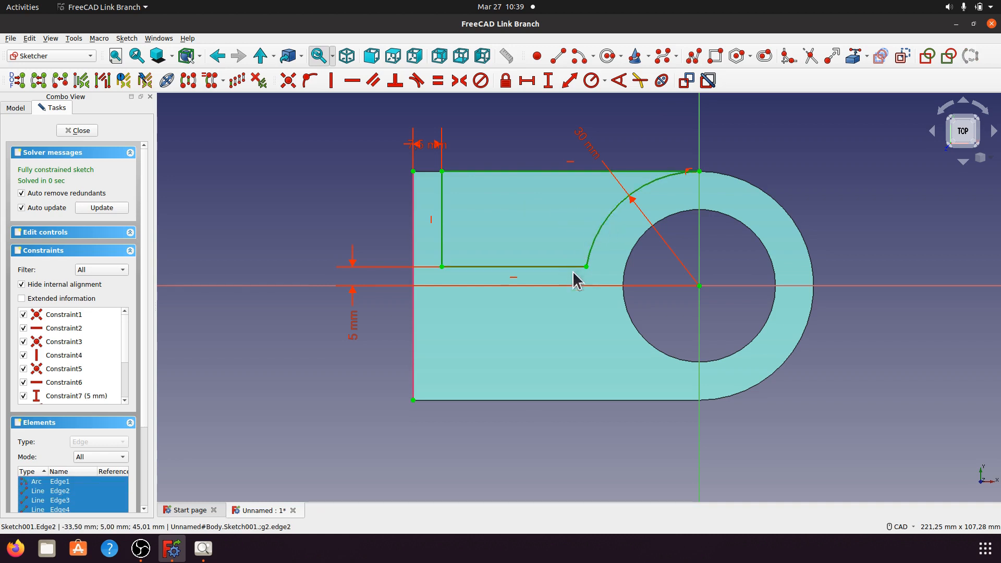
left_click(730, 286)
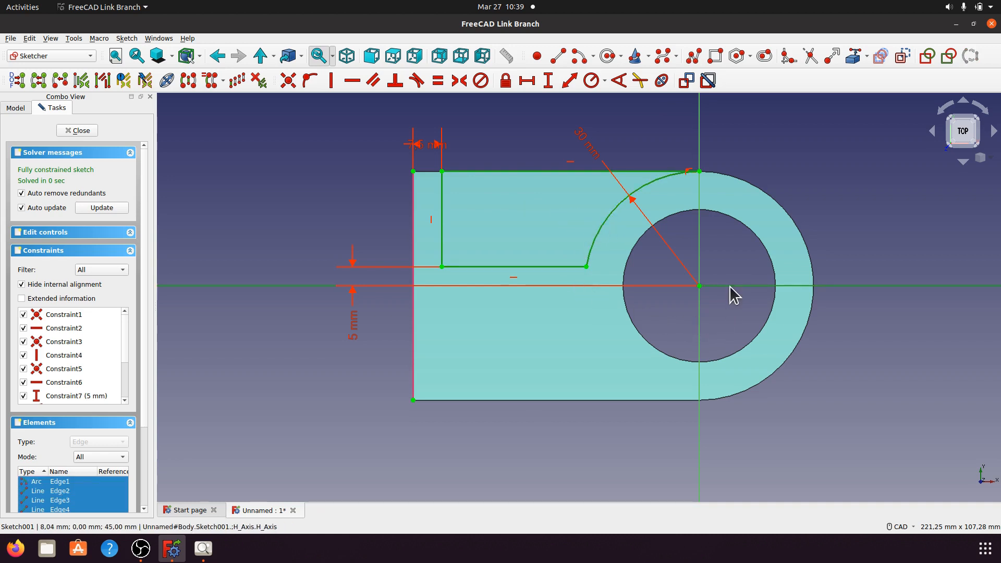
left_click(188, 81)
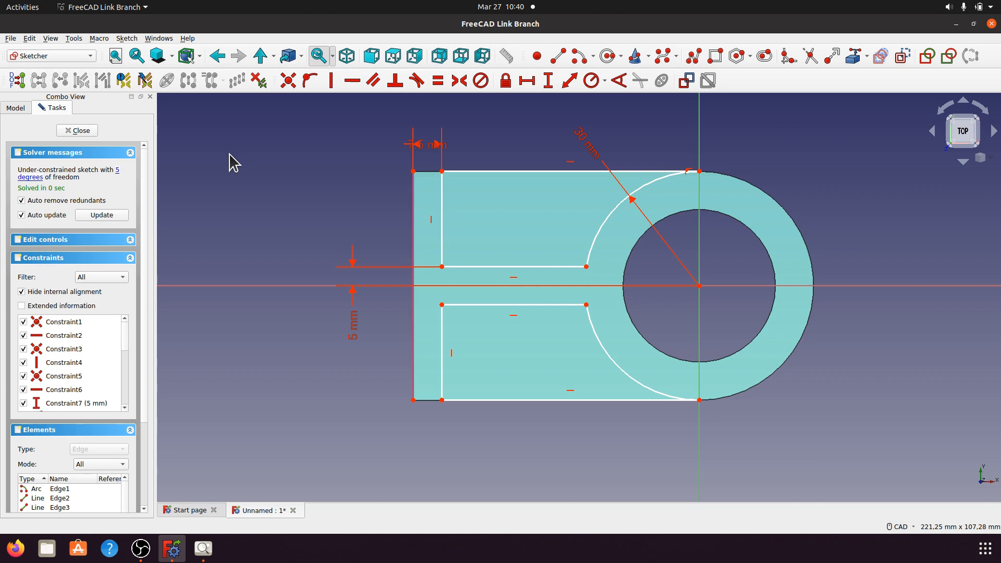
Constrain the inner left corners of the two profiles 10 mm apart vertically and move the dimension label outside the part's left side
left_click(118, 172)
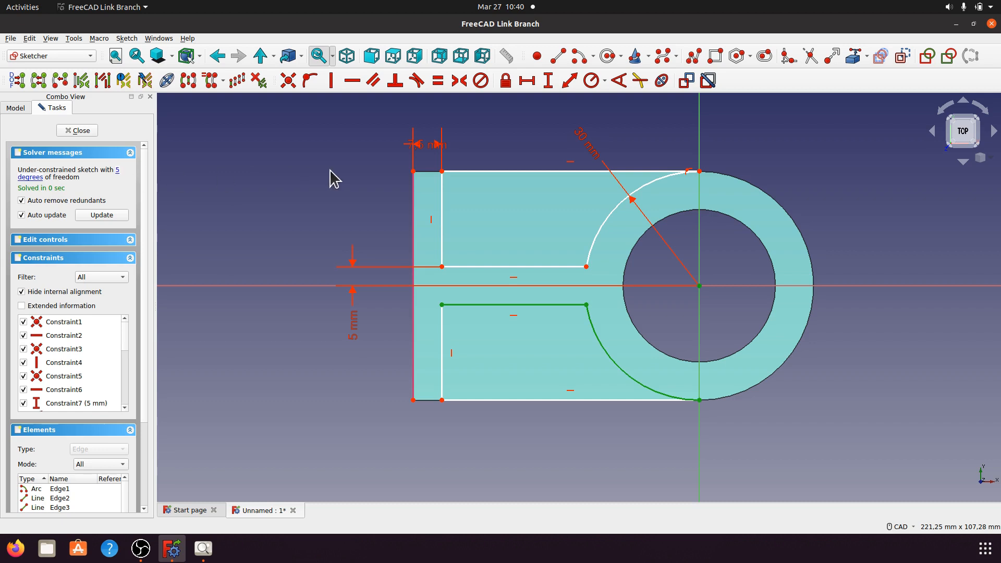
left_click(250, 172)
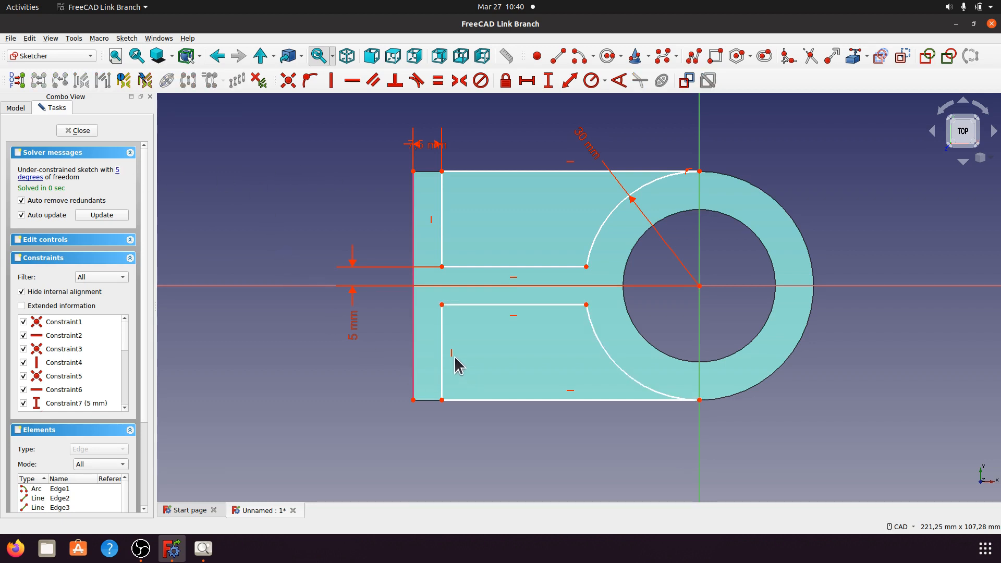
left_click(441, 267)
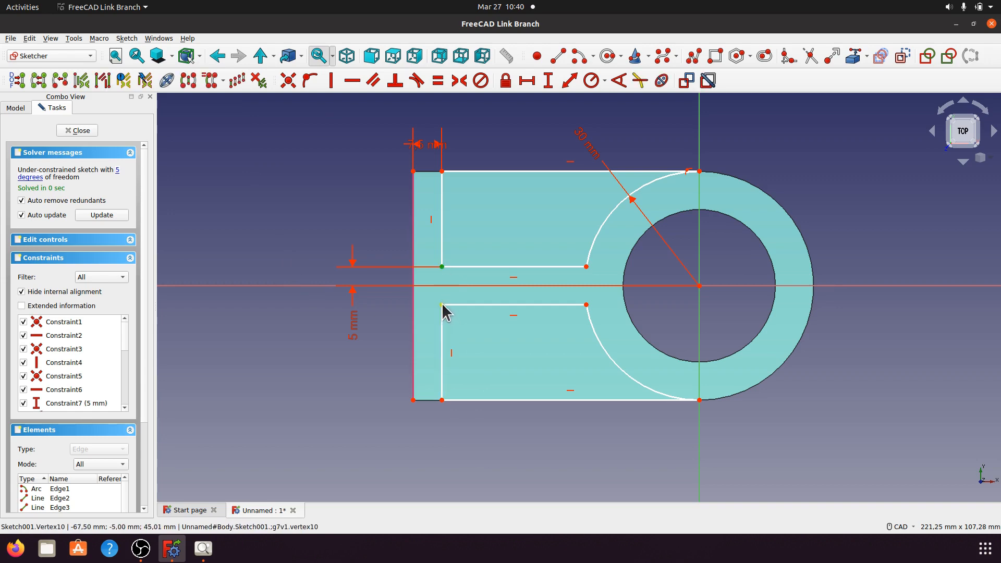
left_click(442, 305)
left_click(547, 81)
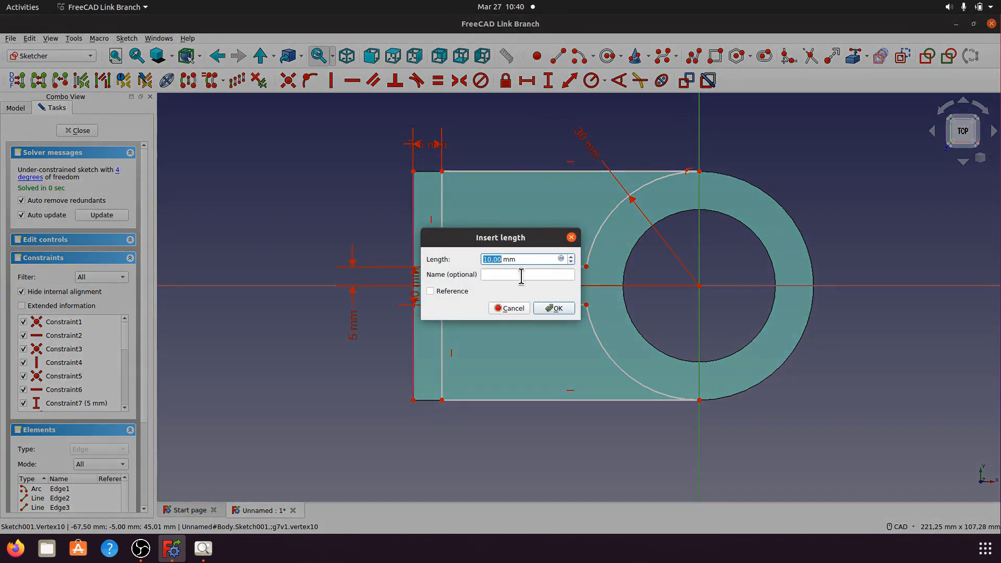
left_click(545, 308)
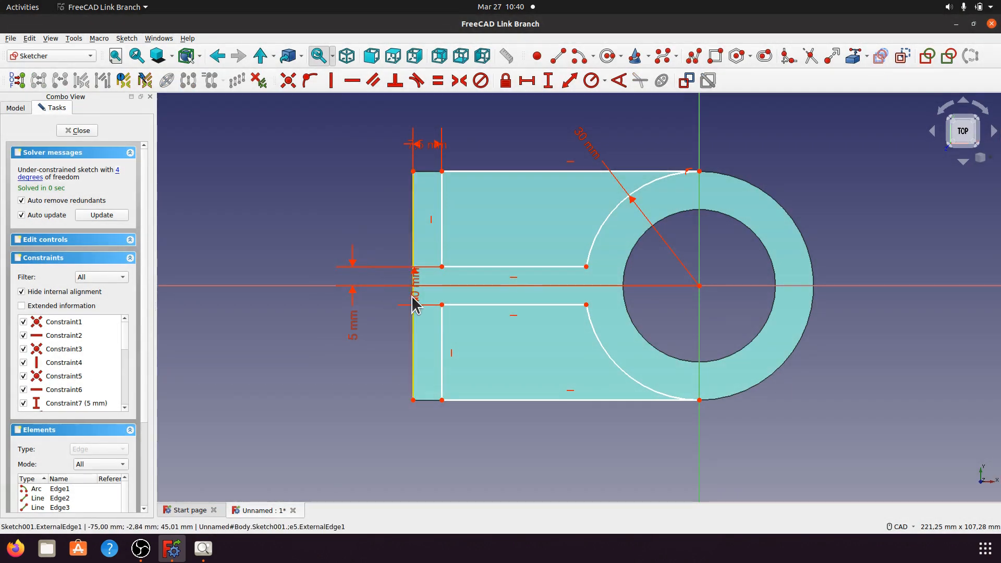
left_click_drag(408, 302, 306, 356)
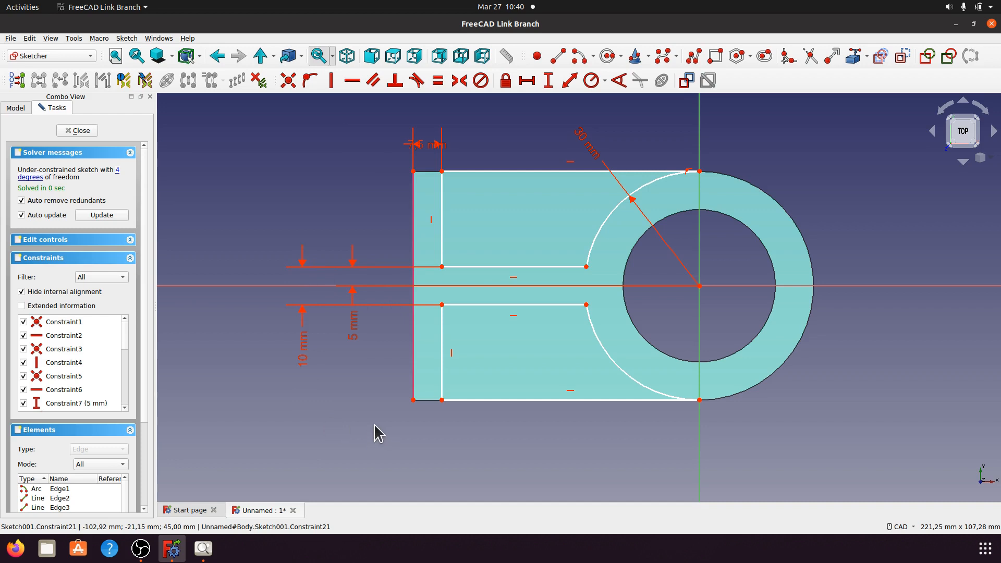
Highlight the sketch's remaining degrees of freedom and constrain the mirrored arc's lower endpoint onto the vertical axis
left_click(118, 170)
left_click(336, 428)
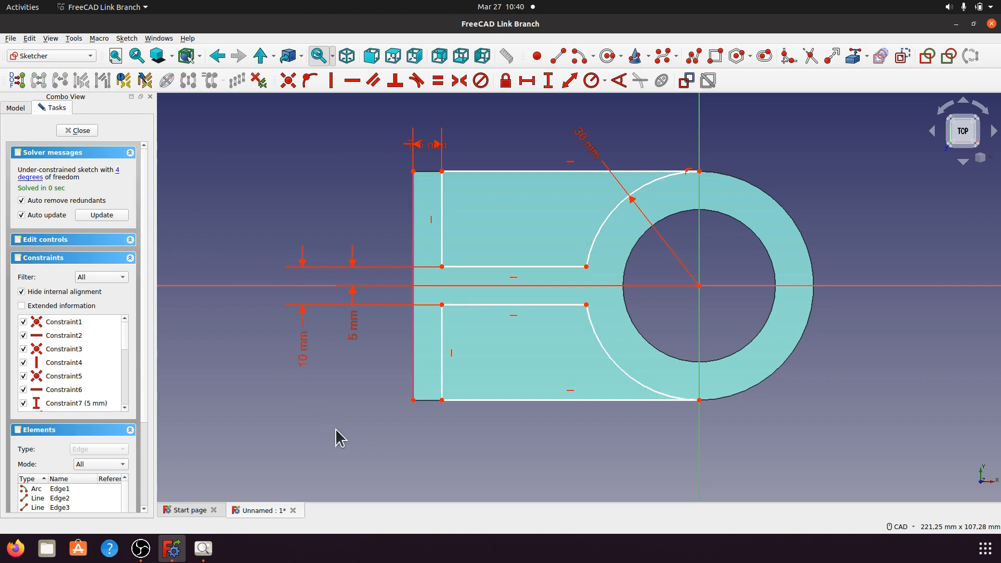
left_click(699, 400)
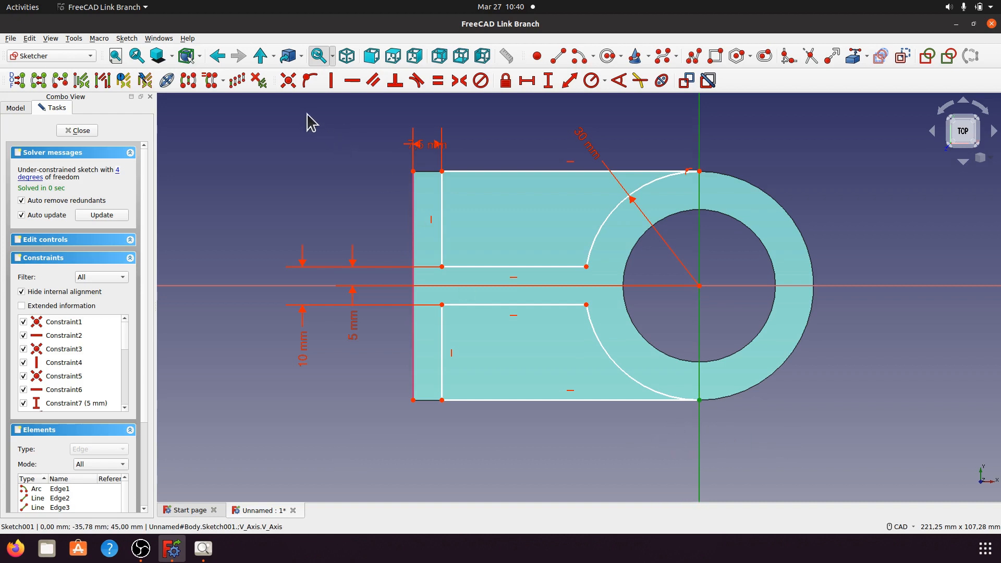
left_click(310, 81)
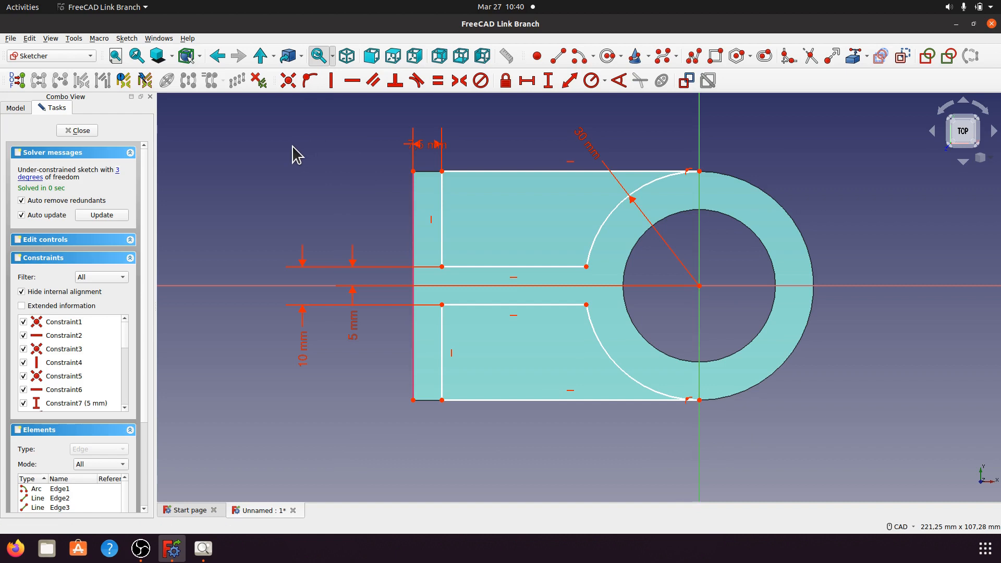
Highlight the remaining degrees of freedom and constrain the lower recess profile's outer left corner 7.5 mm from the part's left edge
left_click(118, 170)
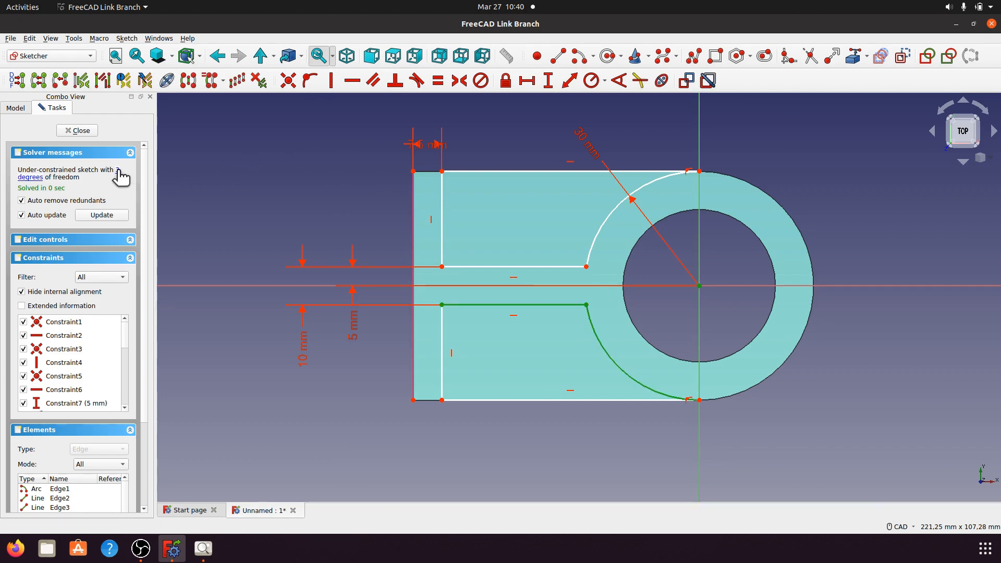
left_click(290, 155)
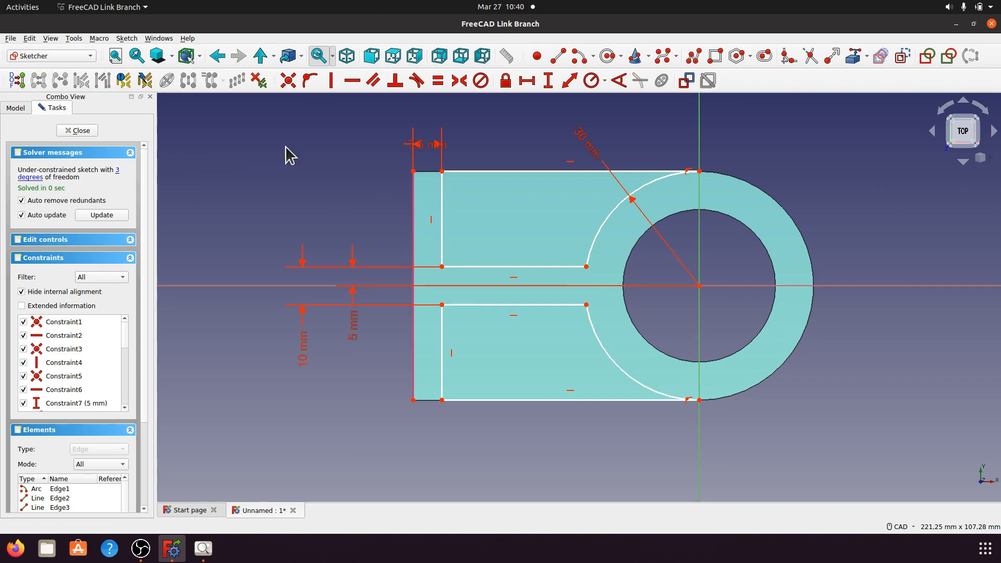
left_click(442, 400)
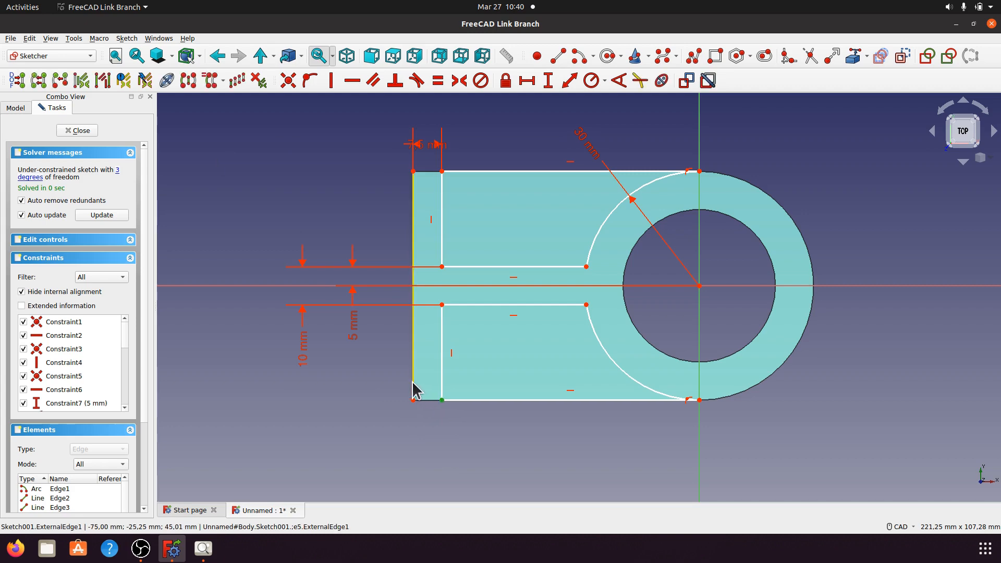
left_click(413, 391)
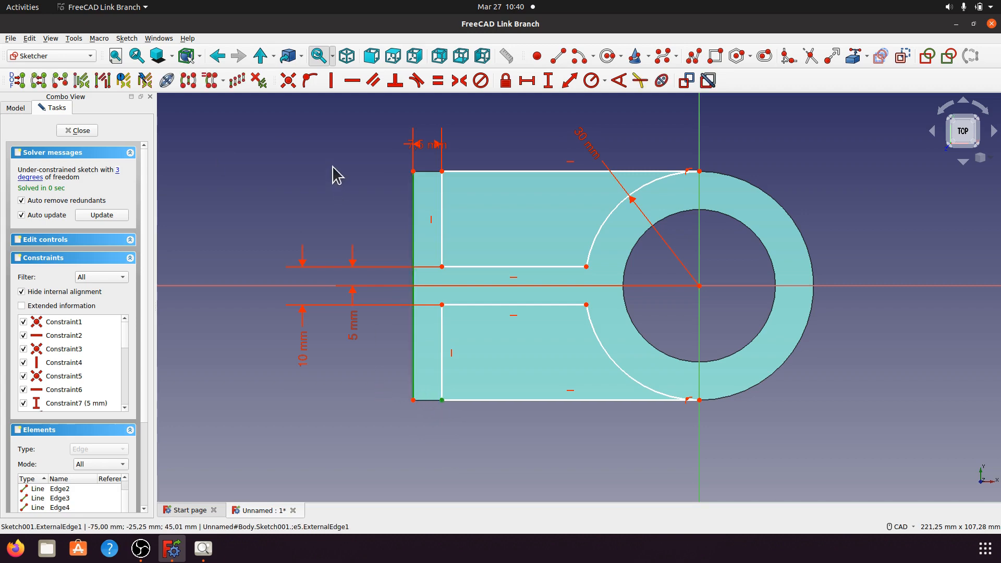
left_click(527, 81)
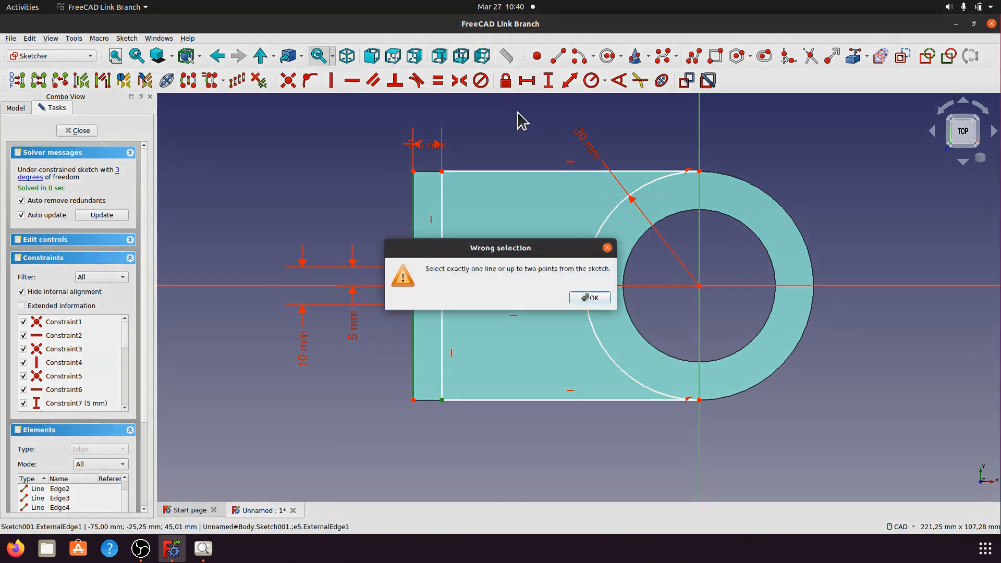
left_click(589, 297)
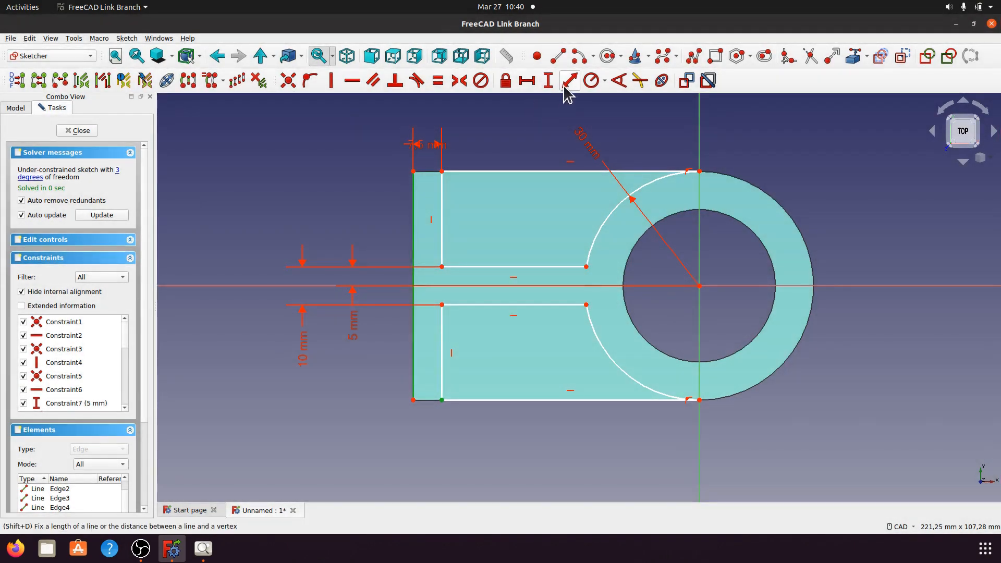
left_click(569, 80)
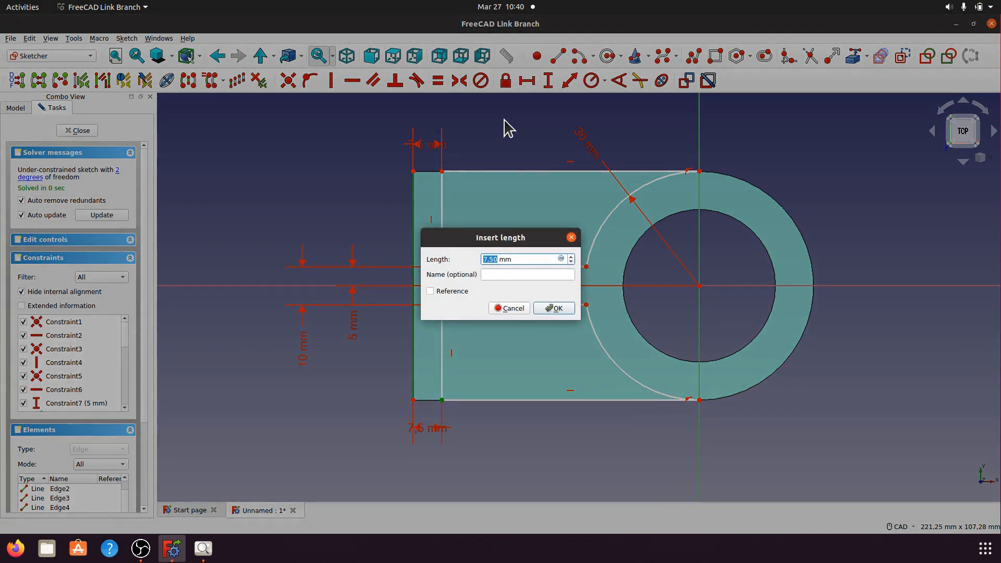
left_click(551, 310)
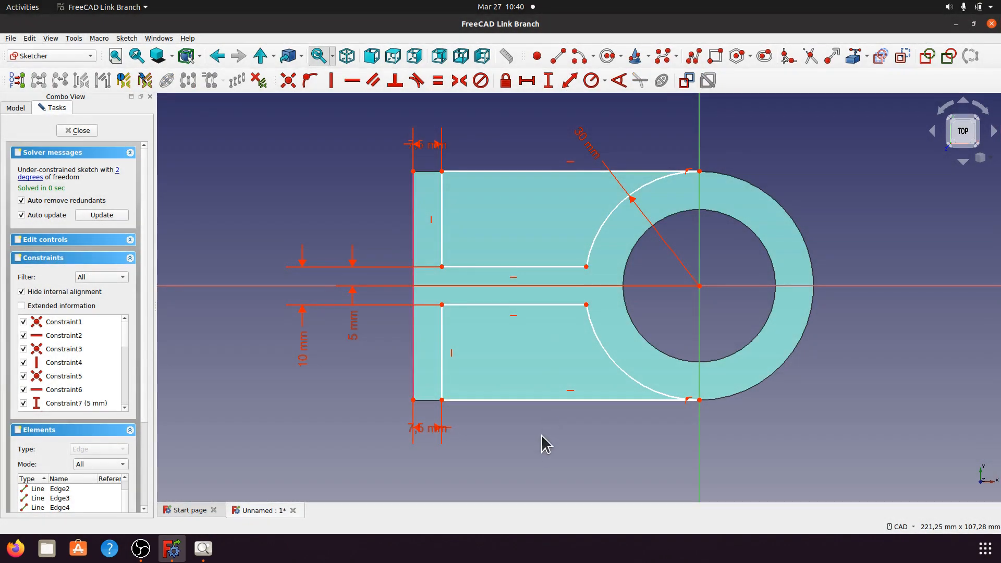
Highlight the unconstrained geometry, pull the lower profile slightly left to separate the arc centres, and make the two centres coincident
left_click(118, 171)
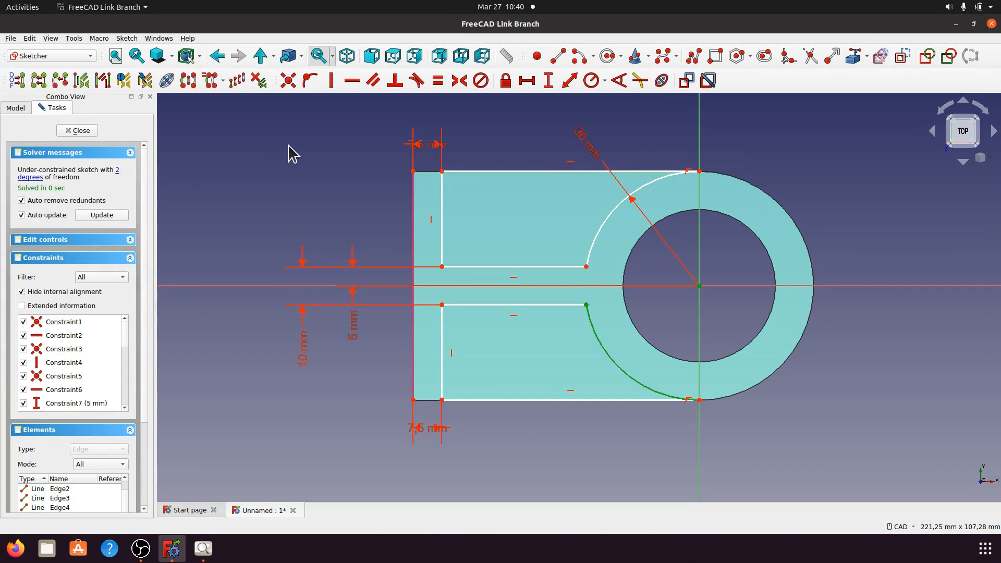
left_click(295, 150)
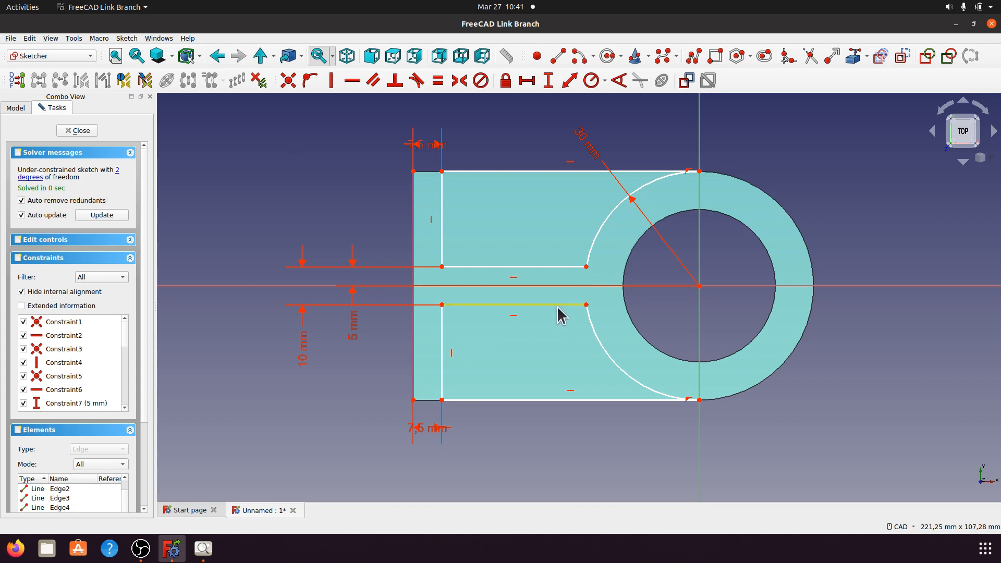
left_click_drag(560, 313, 555, 315)
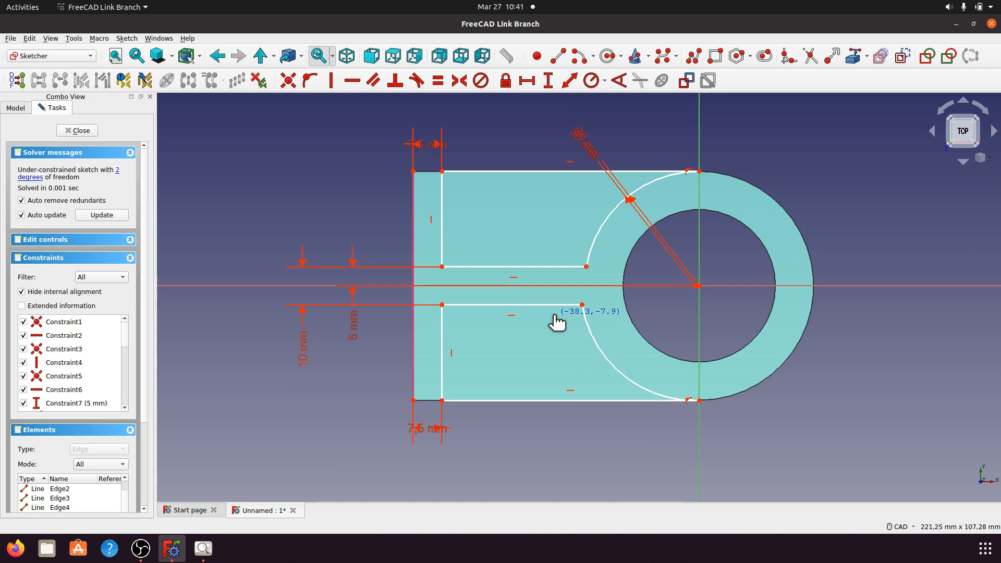
left_click_drag(555, 316, 555, 316)
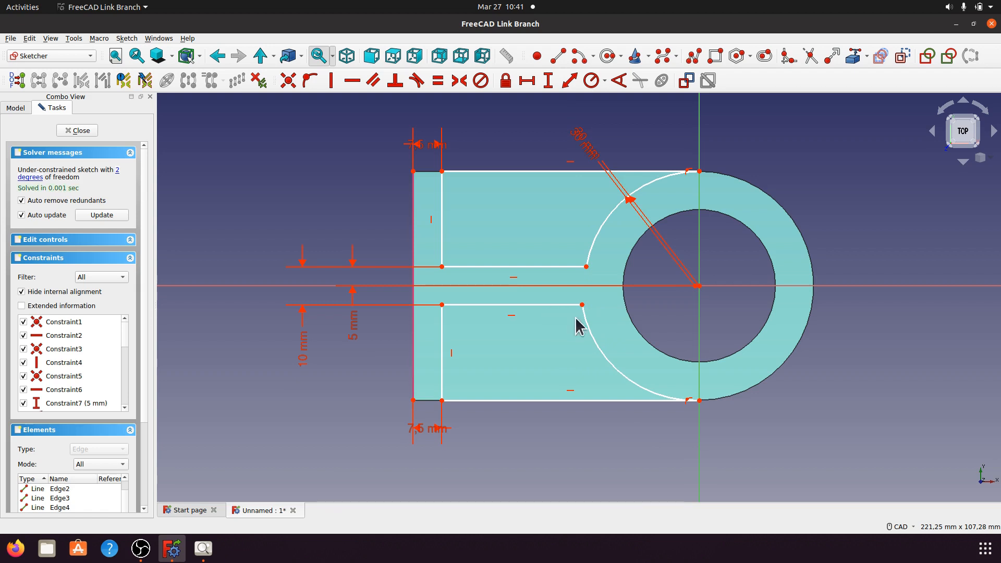
left_click(695, 287)
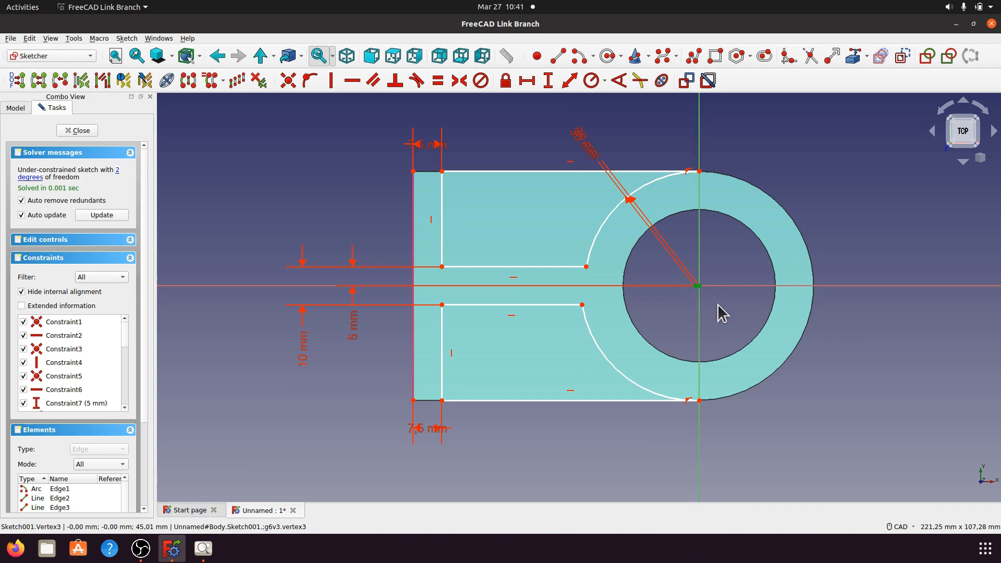
left_click(289, 81)
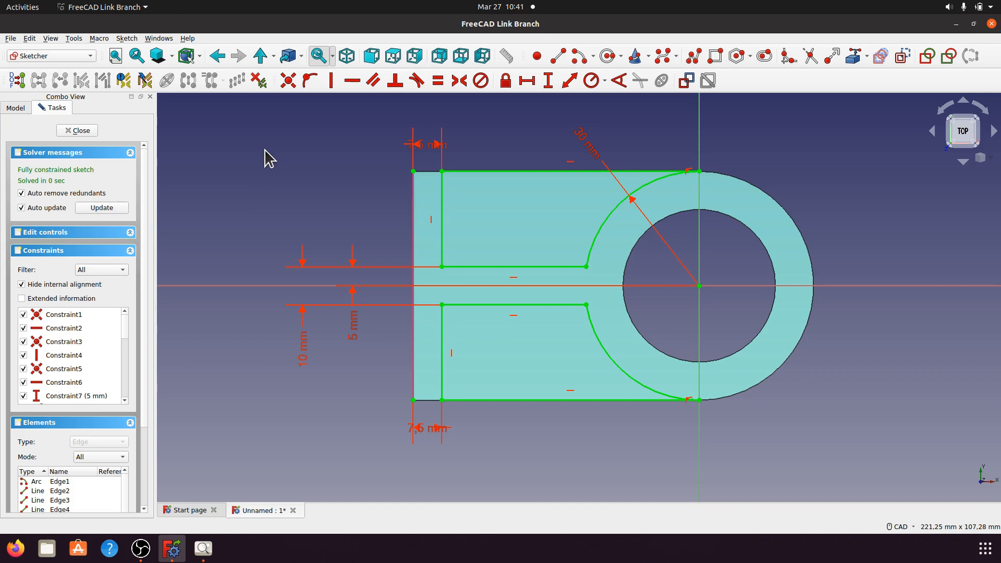
Close the recess sketch, consult drawing a008.png, and pocket both profiles 30 mm deep
left_click(85, 130)
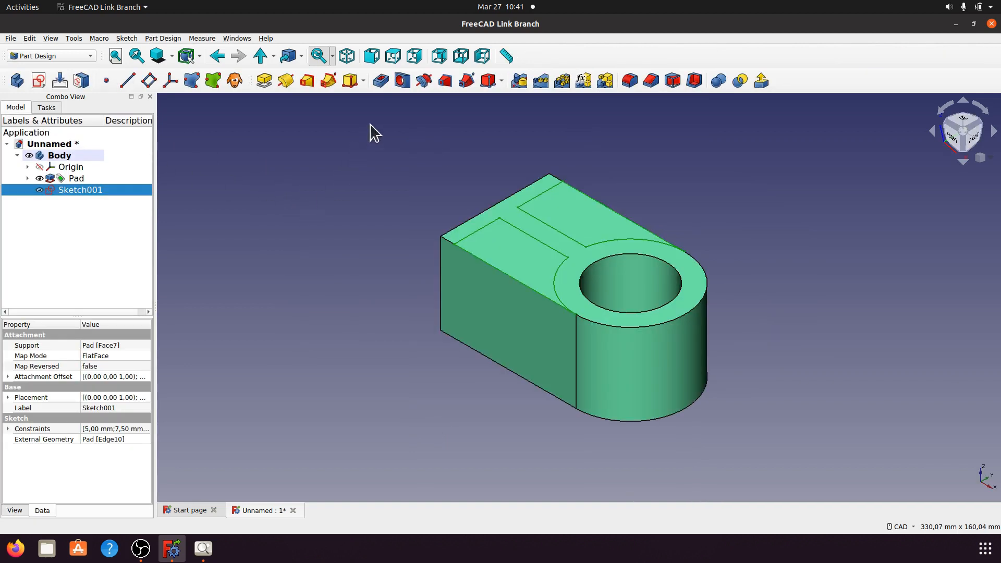
left_click(380, 80)
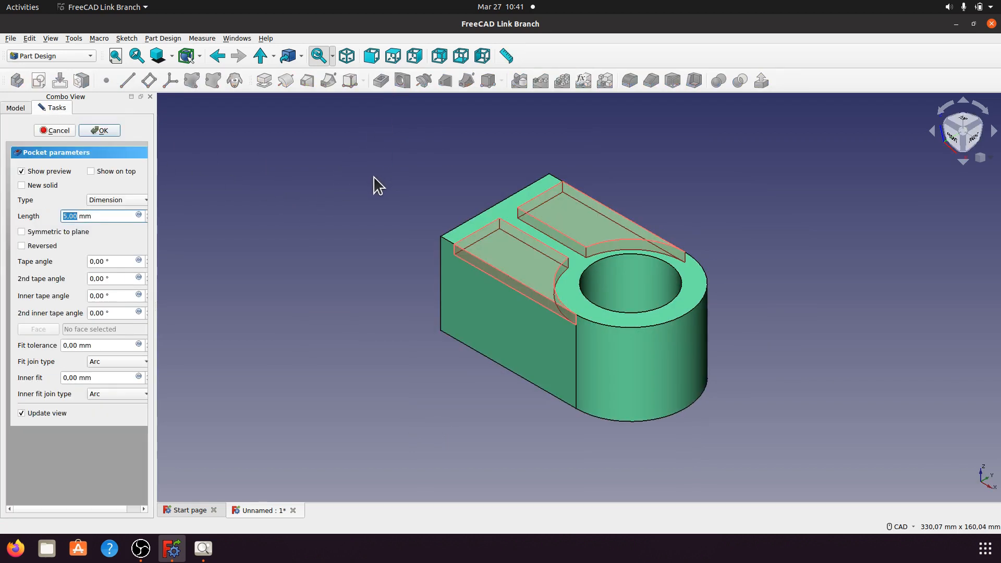
left_click_drag(152, 223, 182, 224)
left_click(203, 548)
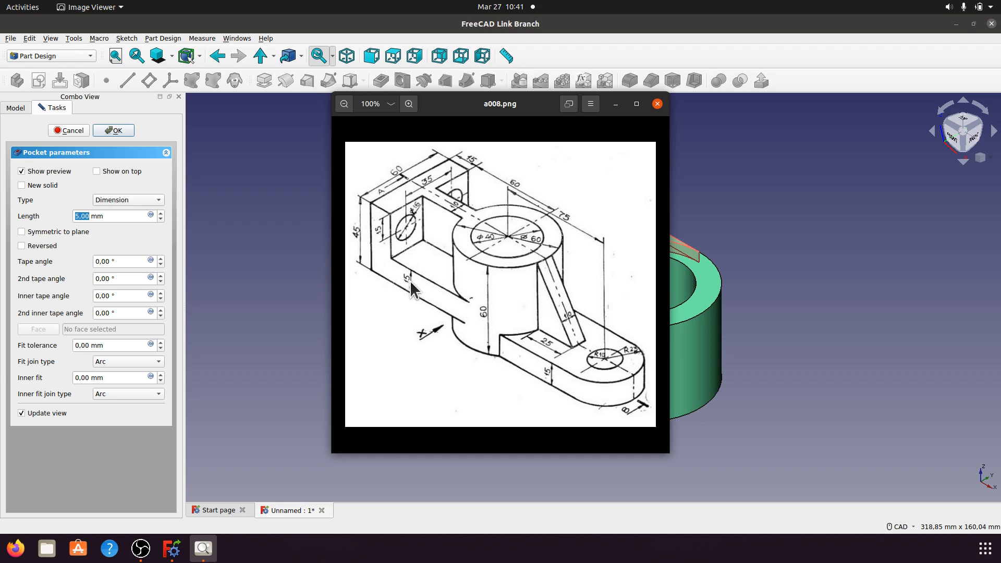
left_click(615, 104)
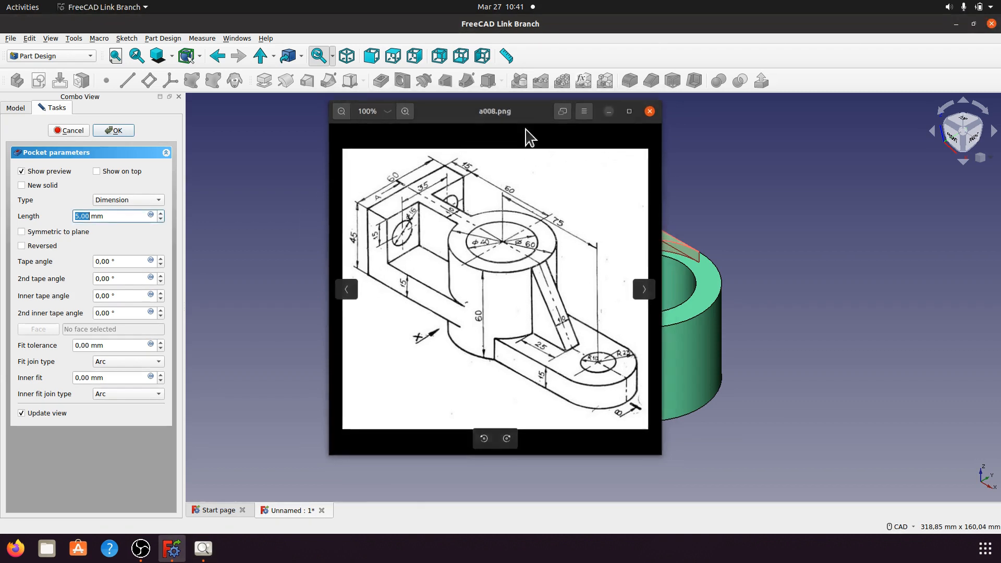
left_click_drag(106, 215, 74, 219)
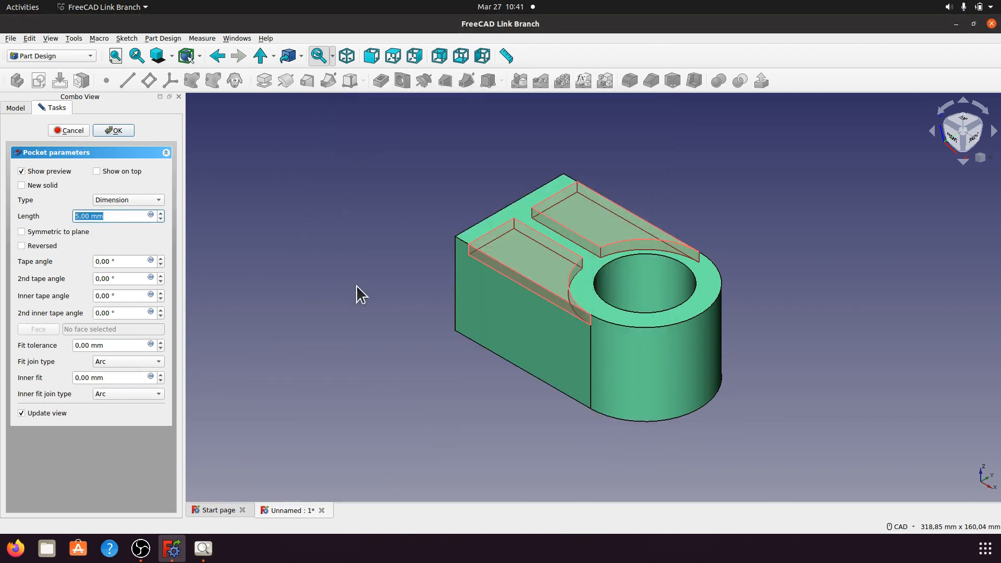
type("30")
key("Return")
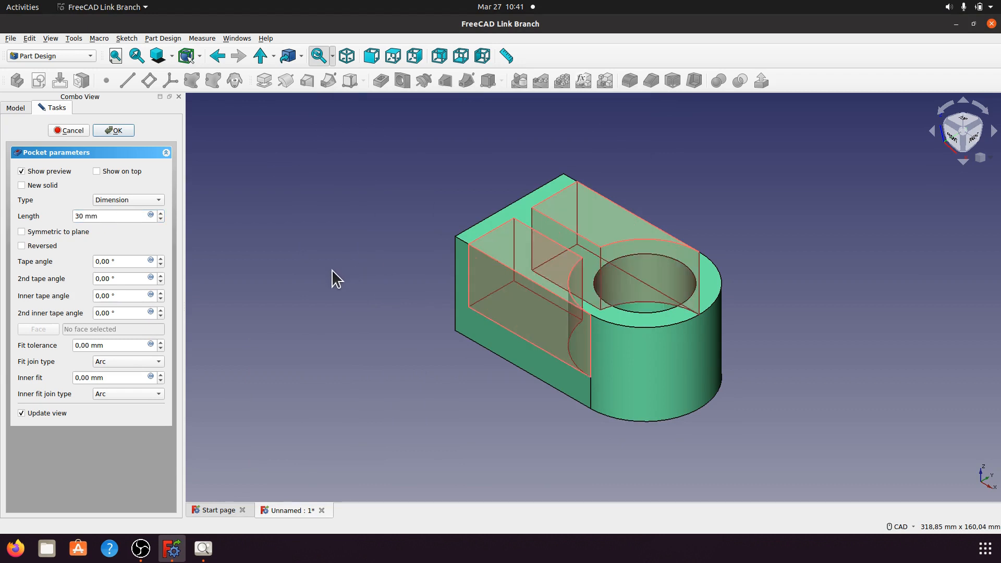
left_click(117, 130)
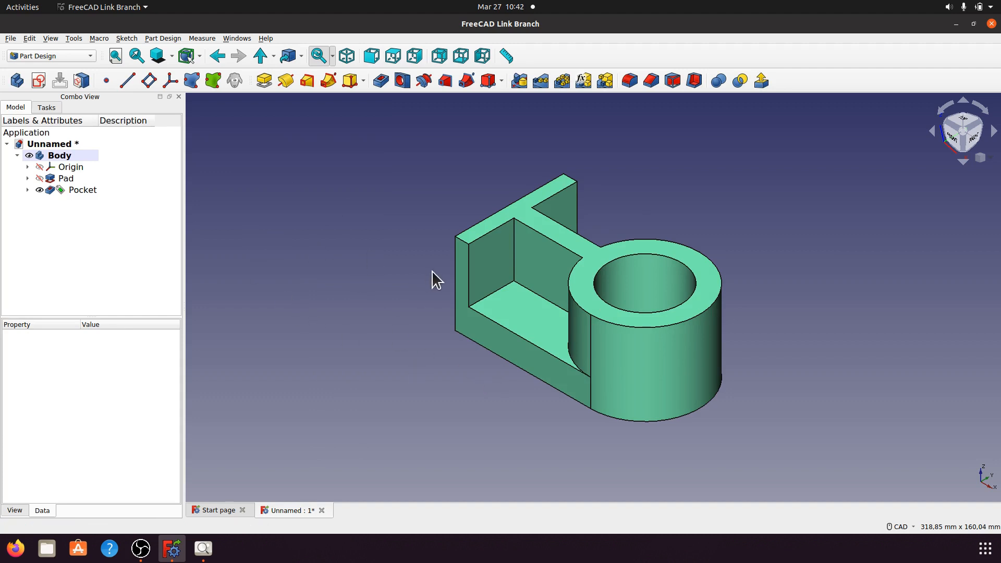
Check drawing a008.png, reopen the pocket's sketch, and set the upper profile's distance from the left edge to 15 mm
left_click(203, 548)
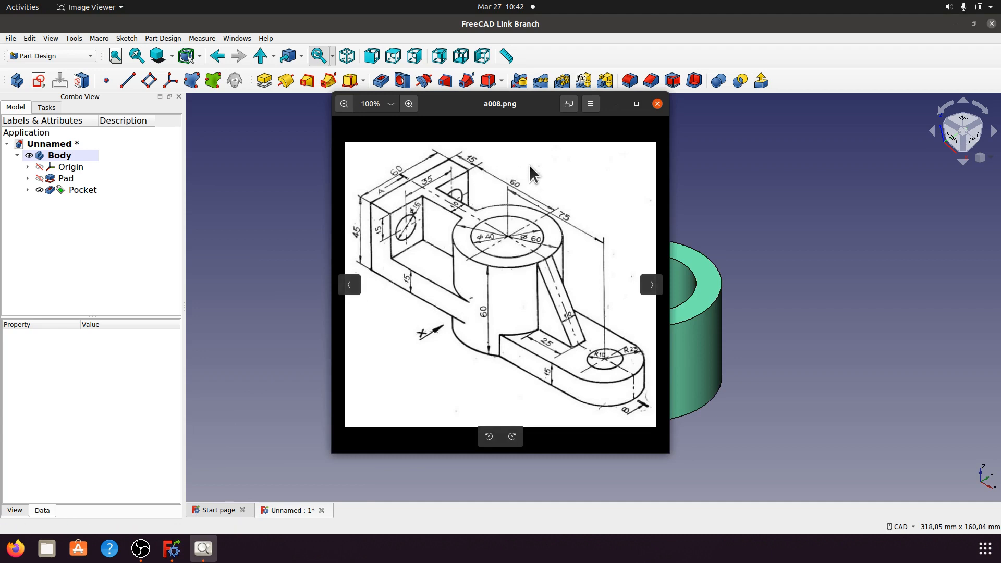
left_click(615, 104)
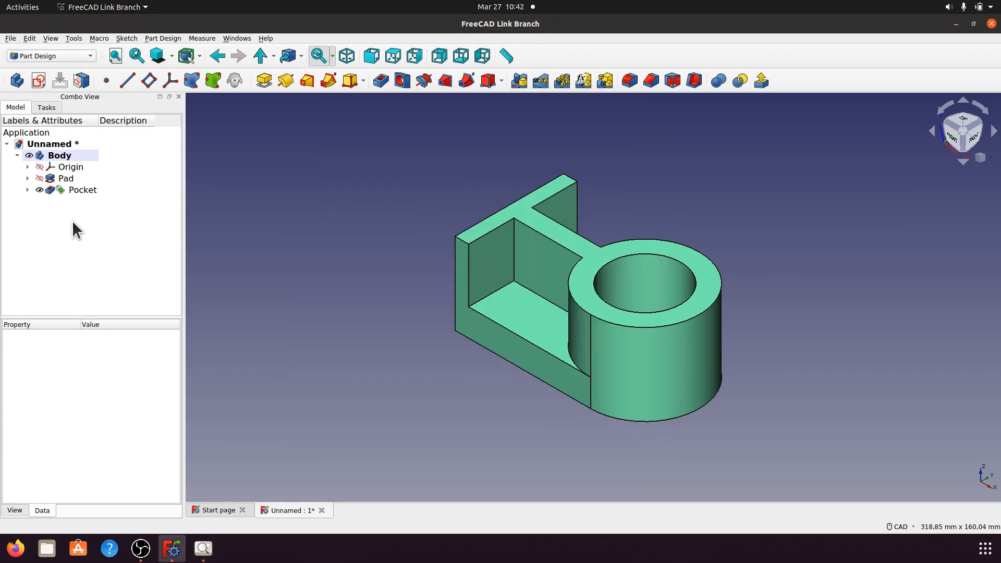
left_click(28, 189)
double_click(78, 201)
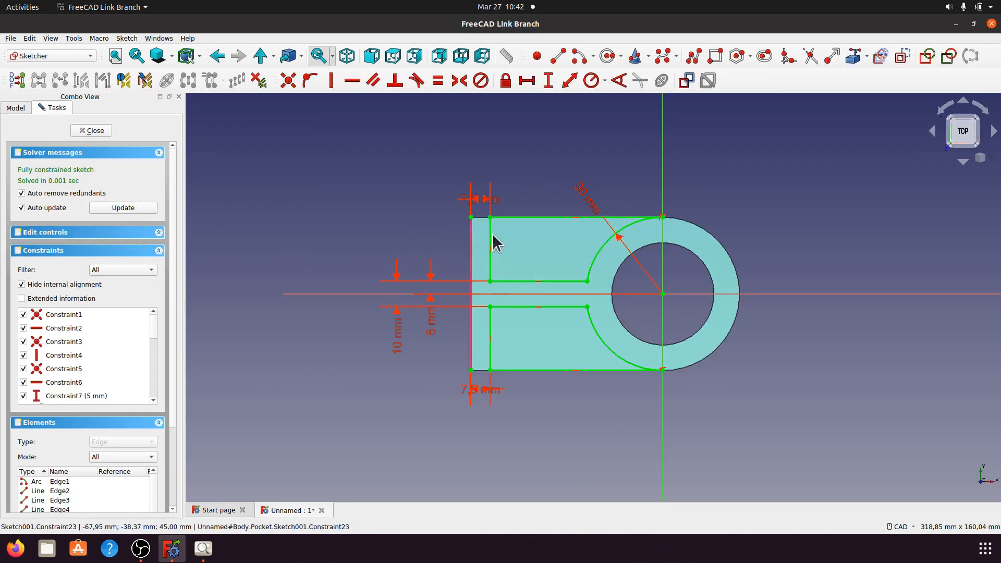
double_click(483, 208)
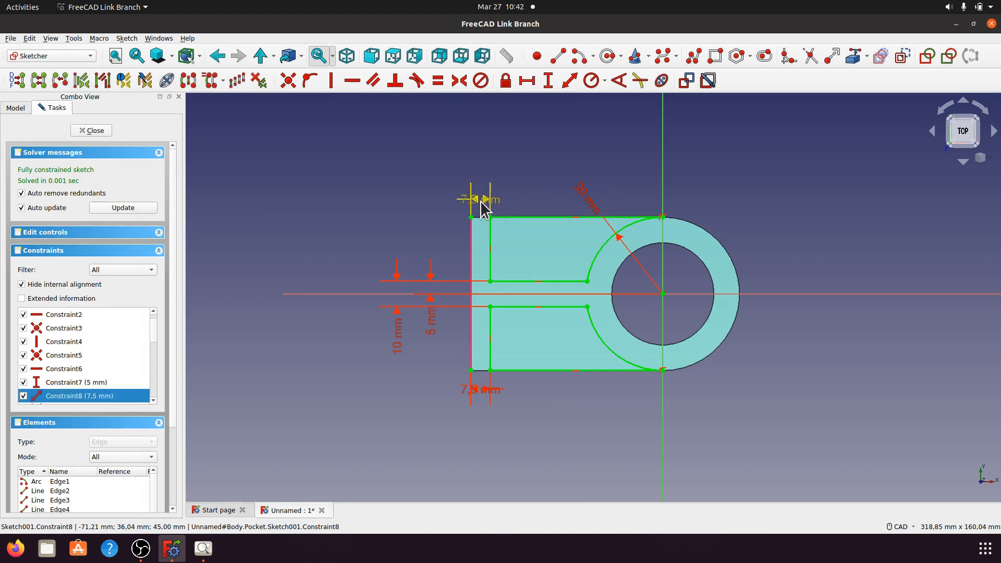
left_click(518, 260)
left_click_drag(518, 260, 478, 261)
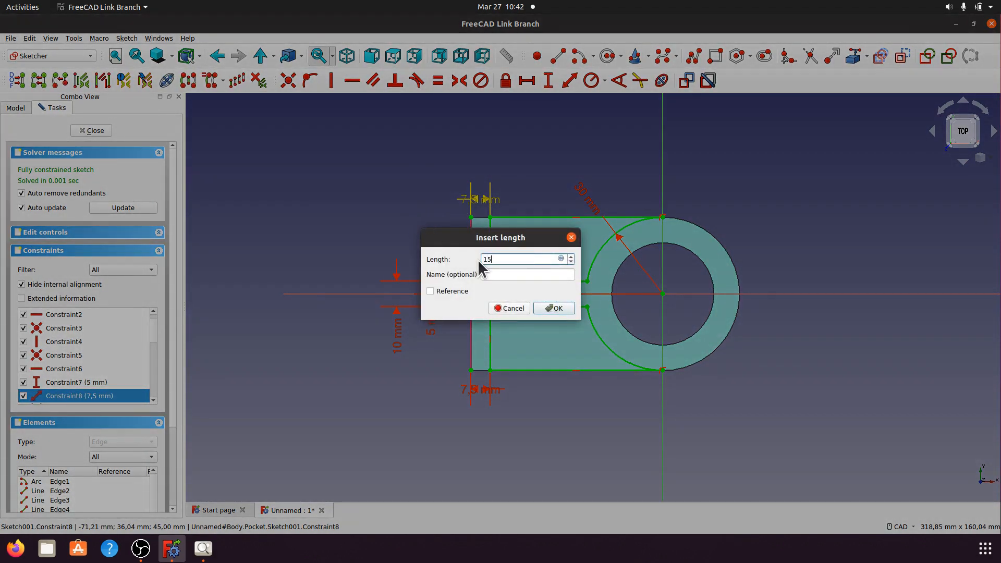
left_click(552, 310)
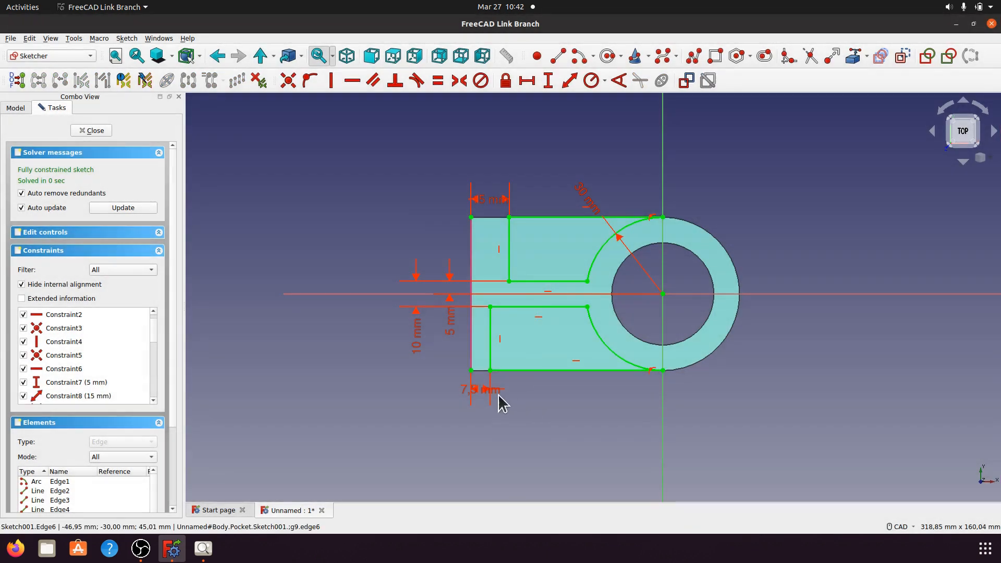
Set the lower profile's distance from the left edge to 15 mm and close the sketch
double_click(485, 391)
double_click(502, 263)
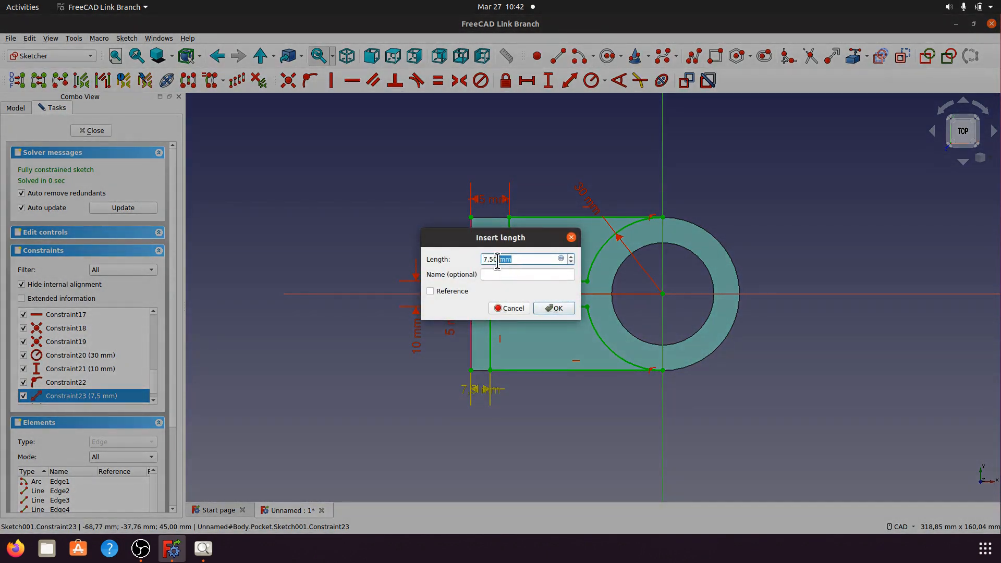
left_click_drag(497, 262, 481, 268)
left_click(557, 309)
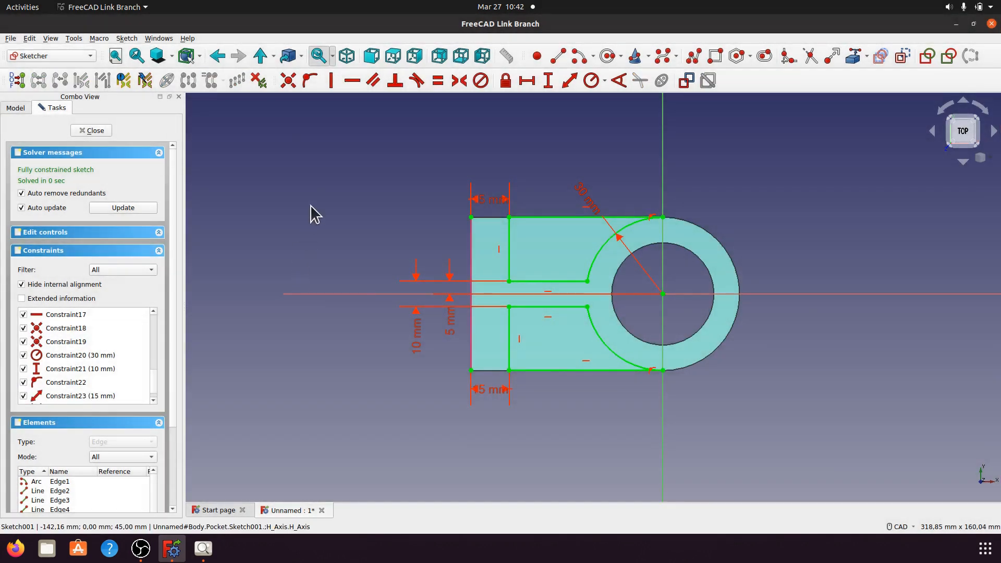
left_click(101, 130)
left_click(354, 203)
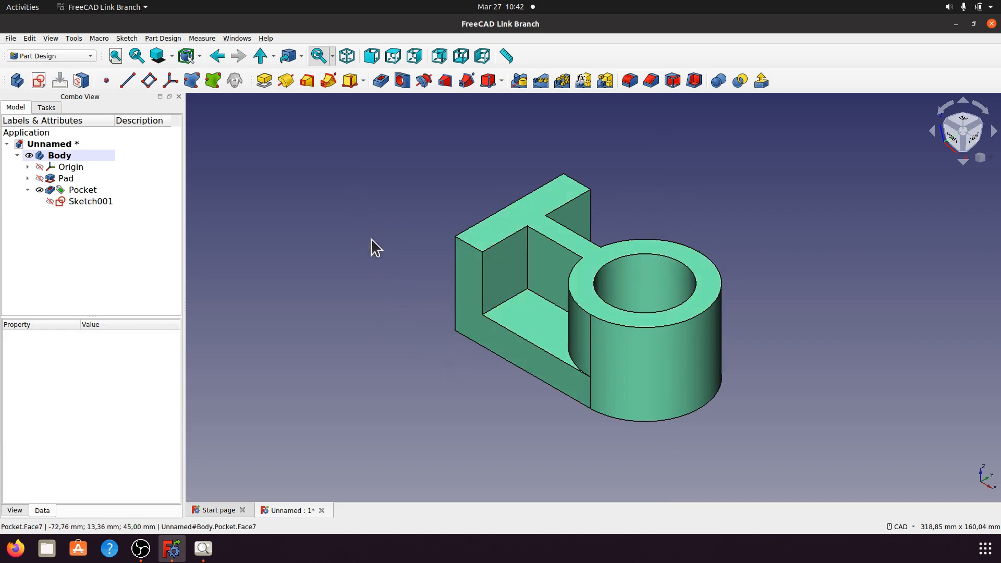
Check drawing a008.png for the lower lug's dimensions and start a new sketch on the part's bottom face
left_click(203, 547)
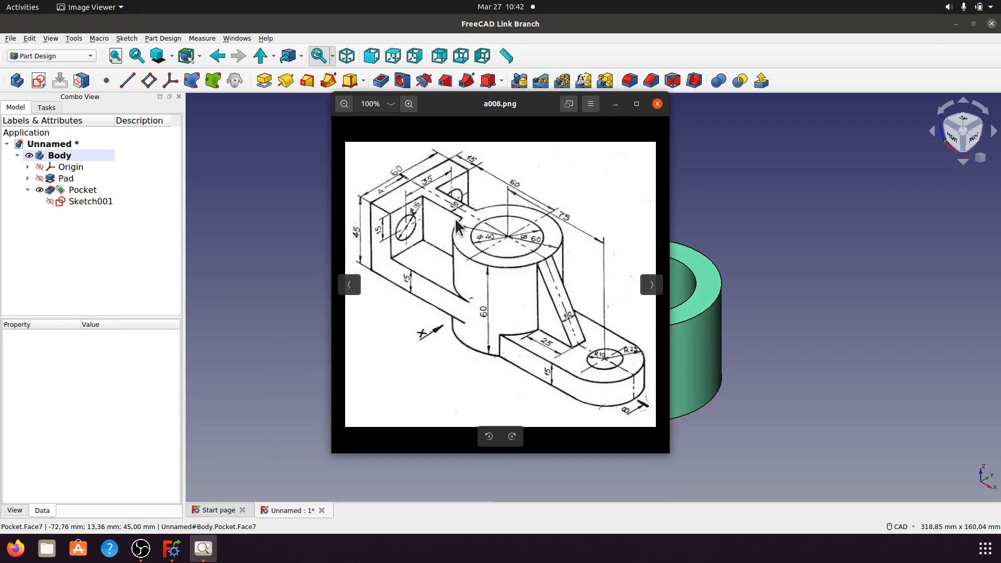
left_click(235, 389)
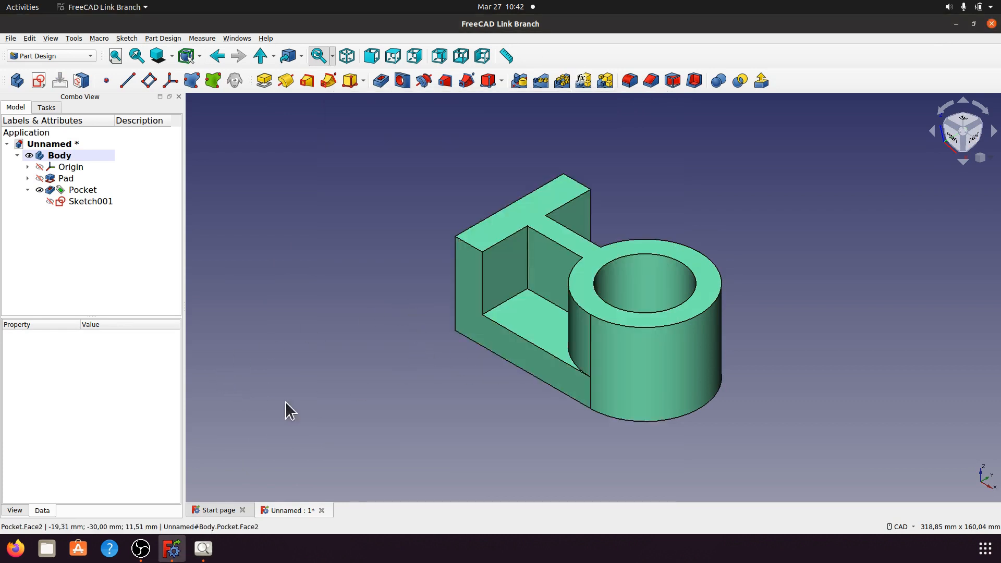
left_click(204, 547)
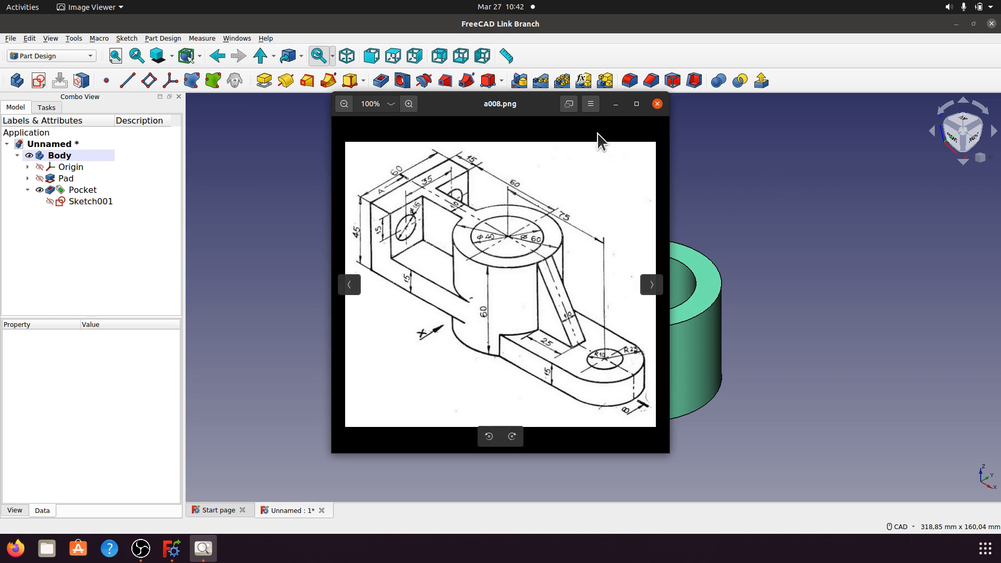
left_click(616, 104)
middle_click_drag(560, 388, 549, 189)
left_click(554, 275)
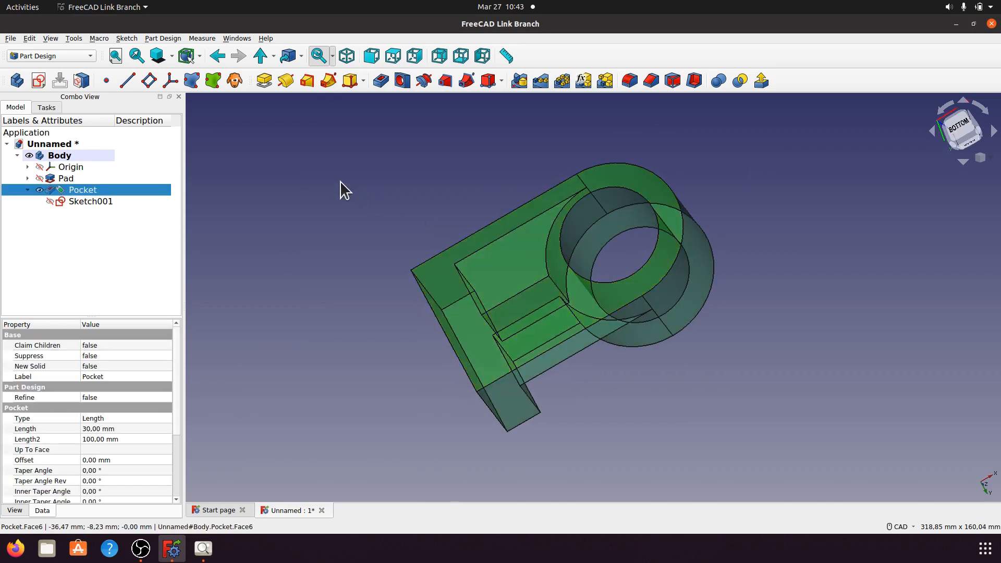
mouse_move(684, 172)
middle_mouse_down()
mouse_move(686, 212)
mouse_move(647, 250)
mouse_move(614, 183)
mouse_move(683, 157)
middle_mouse_up()
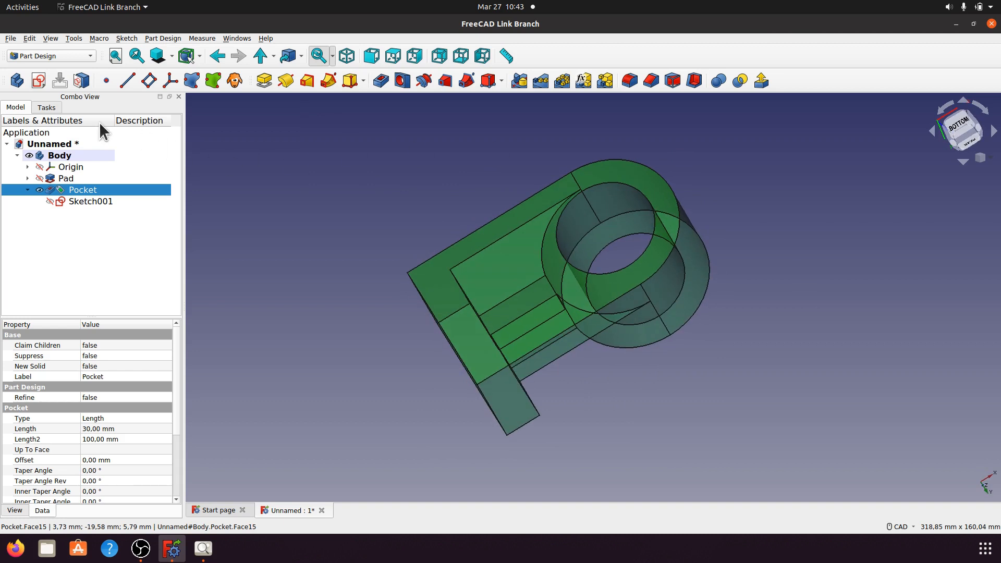
left_click(38, 80)
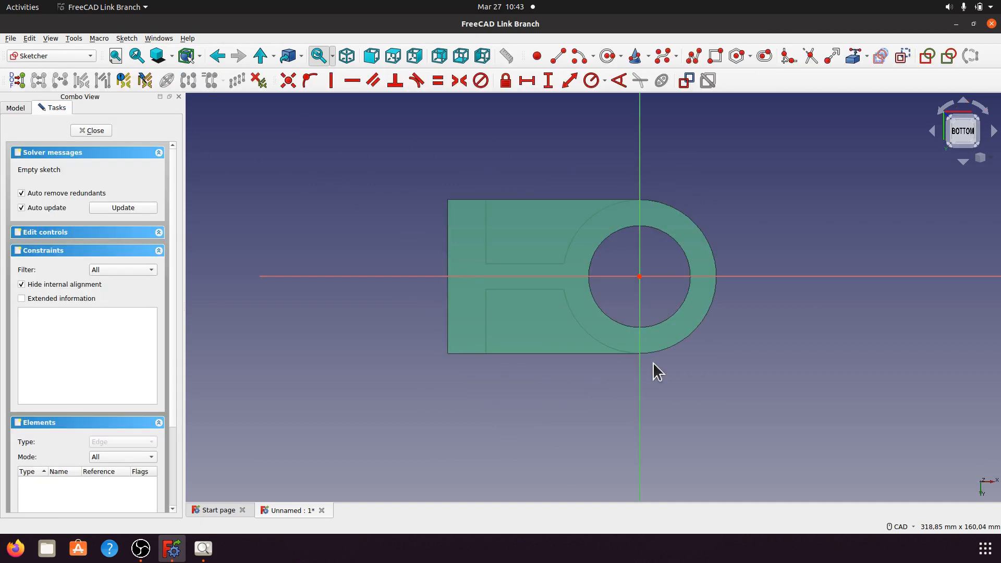
Draw a circle centred on the sketch origin and set its diameter to 60 mm
middle_click_drag(762, 356, 675, 349)
scroll(681, 333, "up", 3)
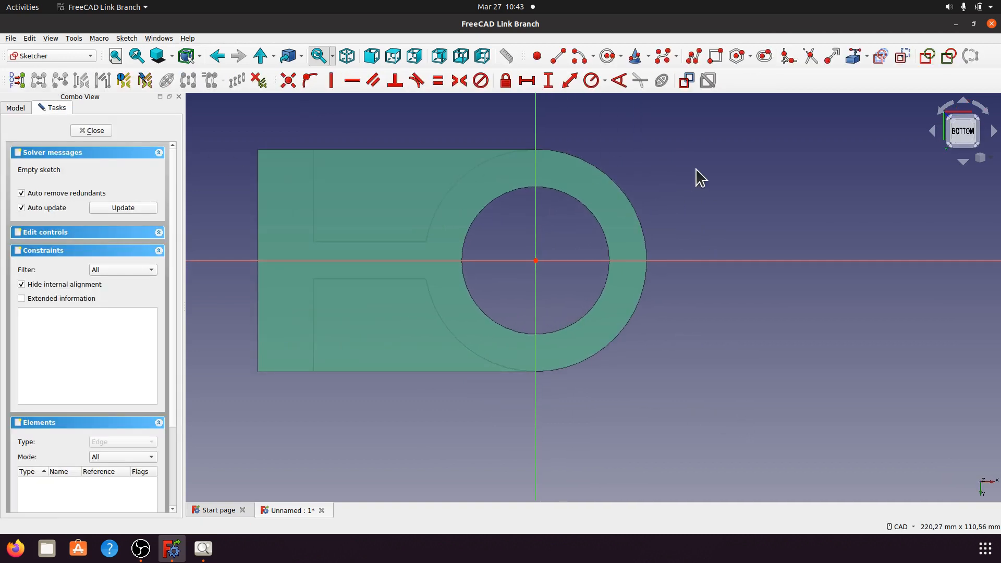
left_click(608, 56)
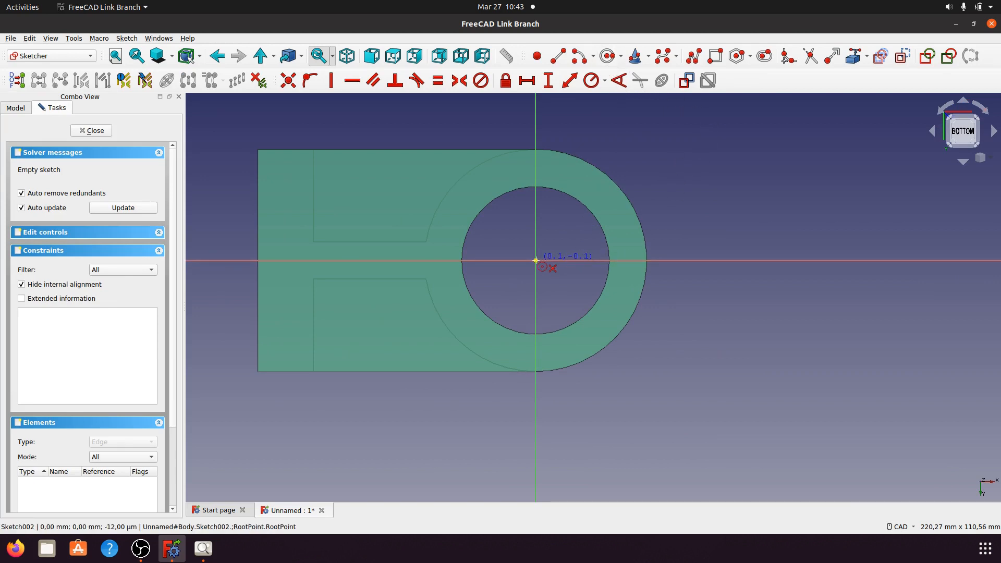
left_click(536, 260)
left_click(618, 346)
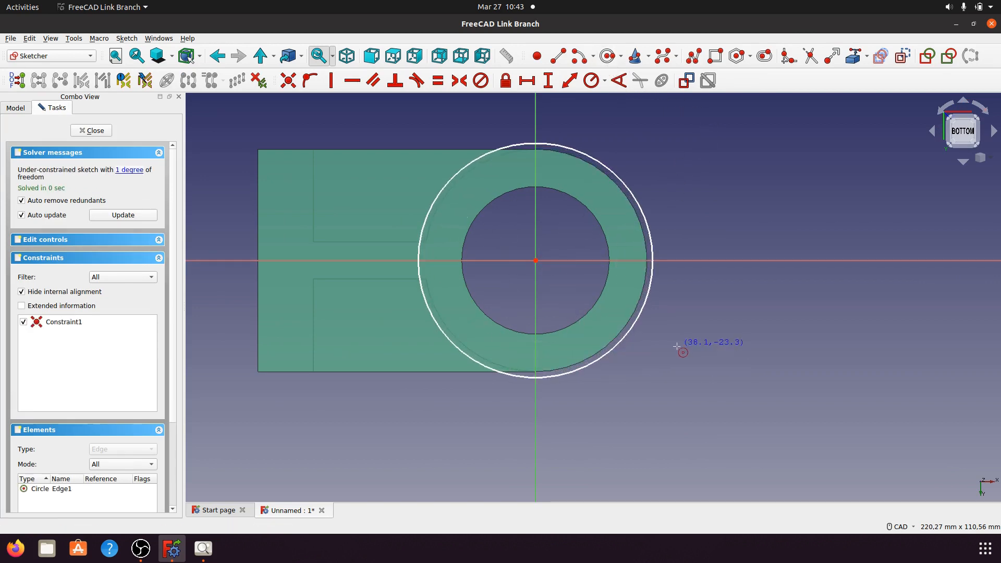
left_click(645, 312)
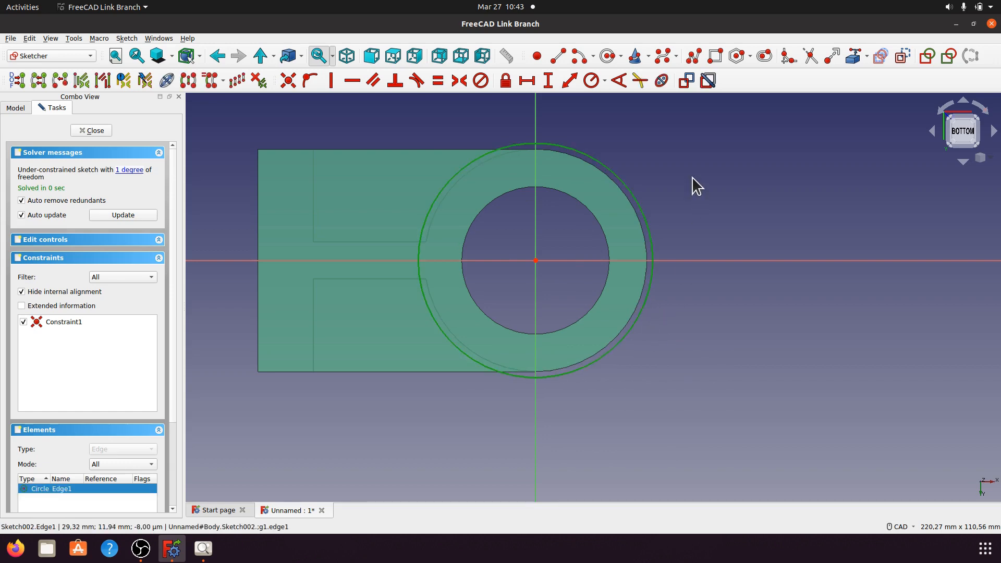
left_click(604, 81)
left_click(623, 108)
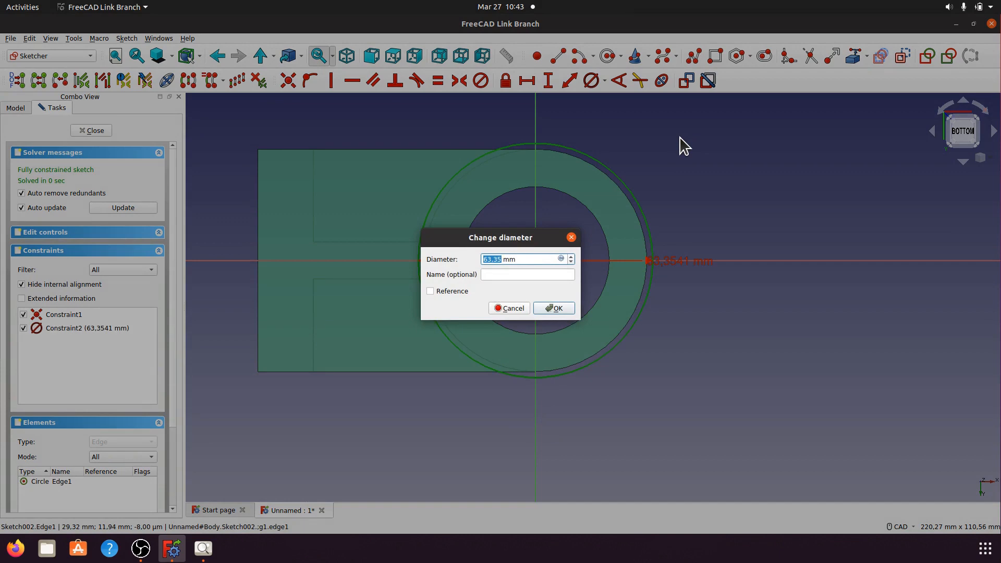
type("60")
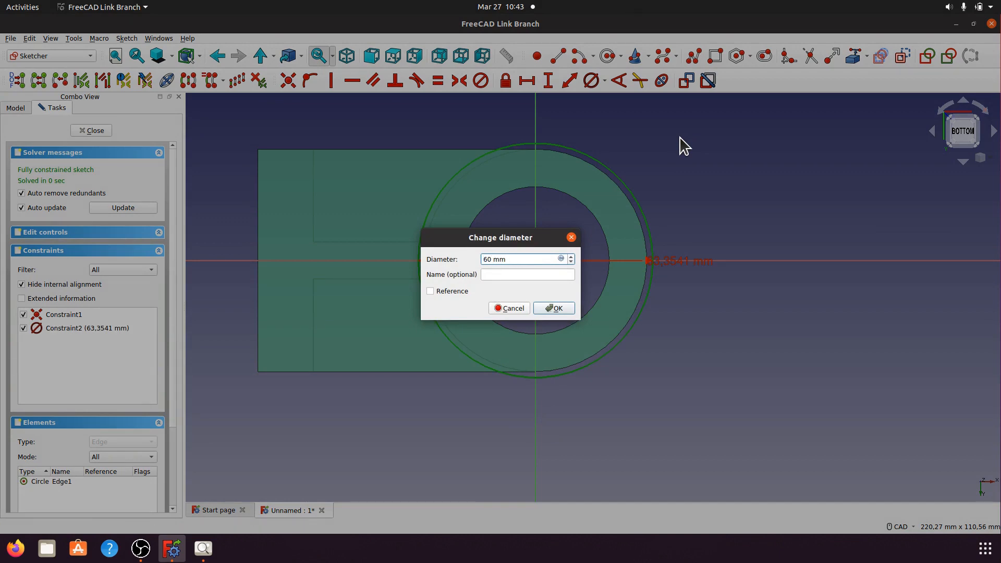
left_click(556, 308)
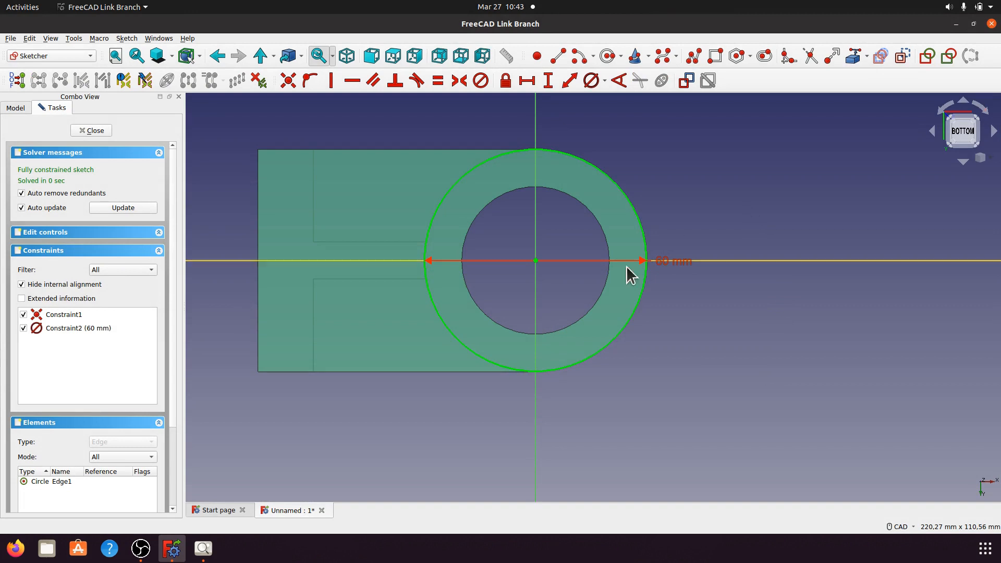
Consult drawing a008.png and draw a circle of about 21.3 mm radius on the horizontal axis, about 84 mm from the origin
left_click(203, 548)
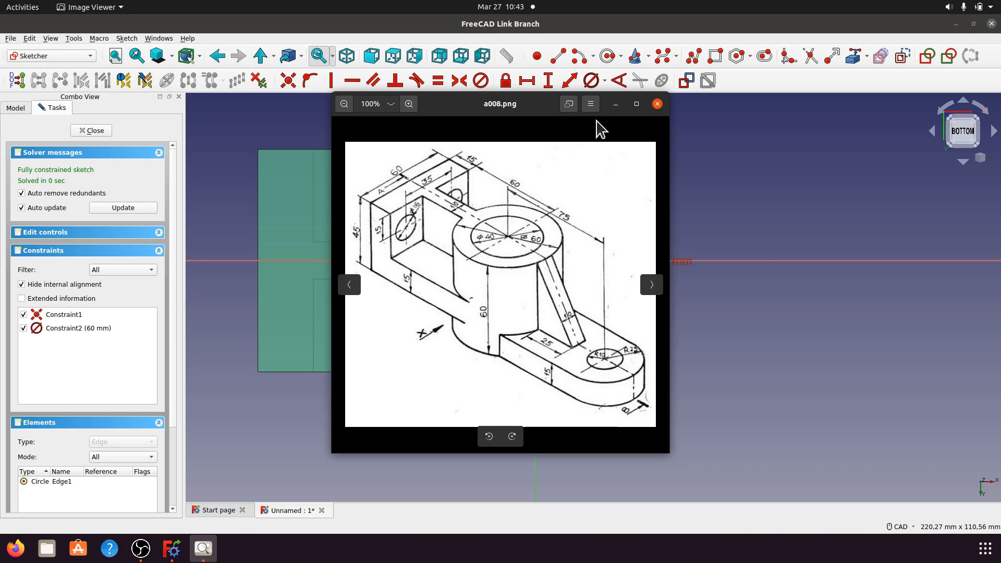
left_click(616, 104)
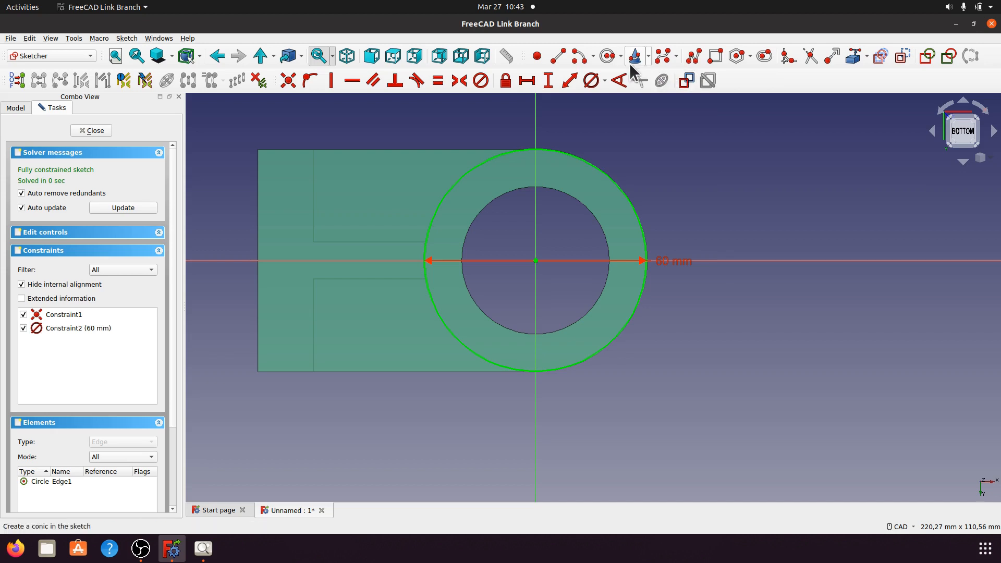
left_click(607, 56)
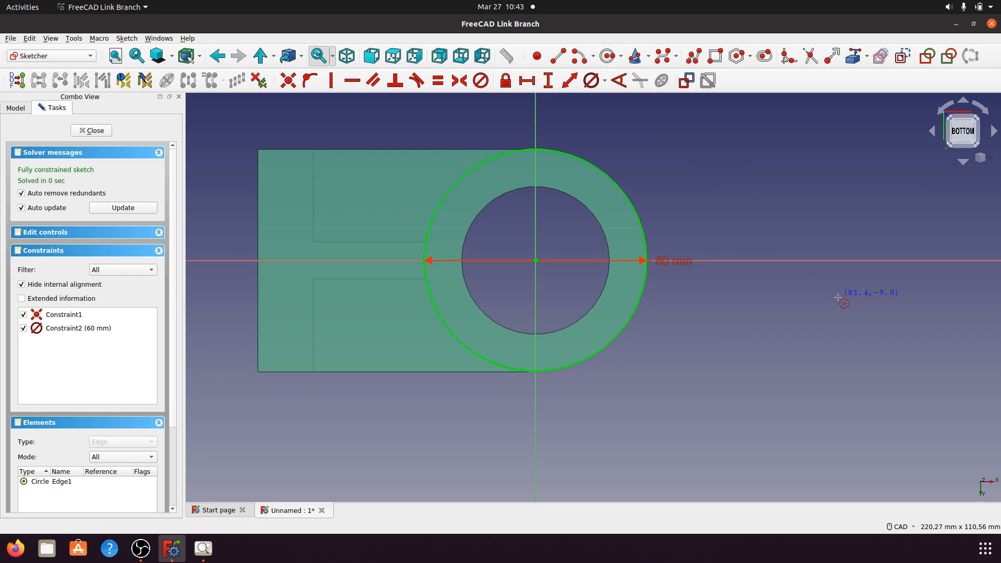
left_click(847, 261)
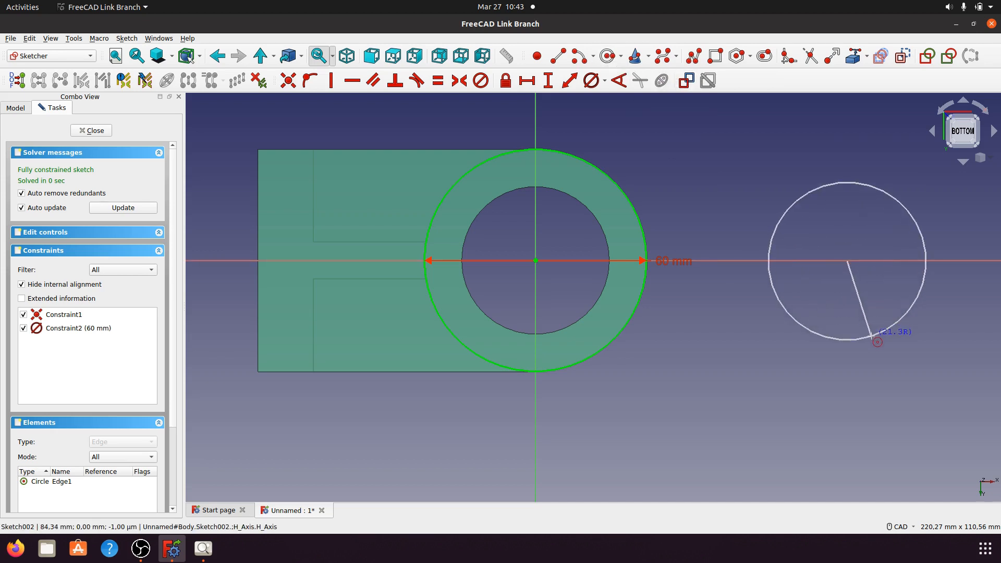
left_click(869, 337)
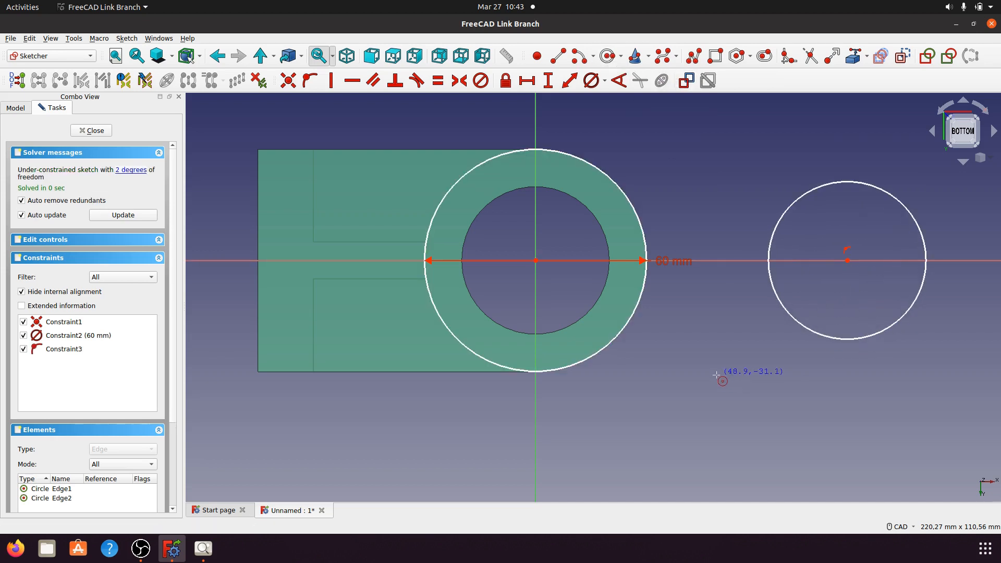
Try a radius constraint on the outlying circle, cancel it, and delete that circle
left_click(604, 81)
left_click(611, 99)
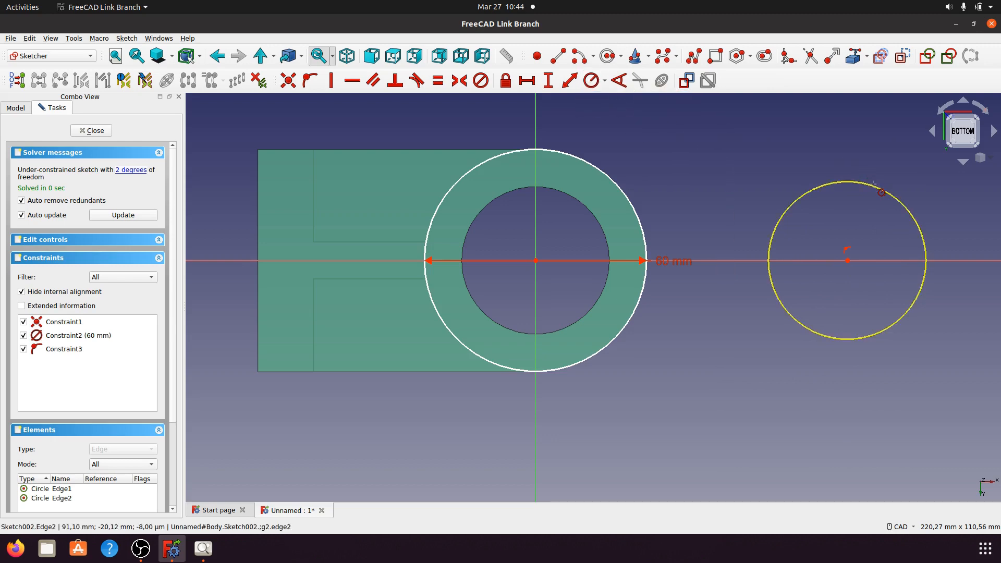
left_click(878, 194)
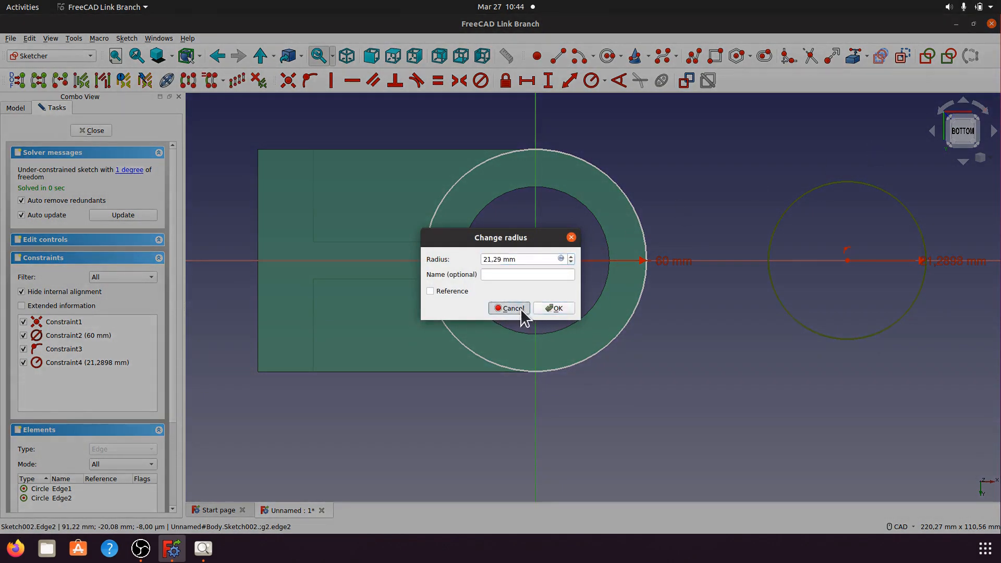
left_click(520, 308)
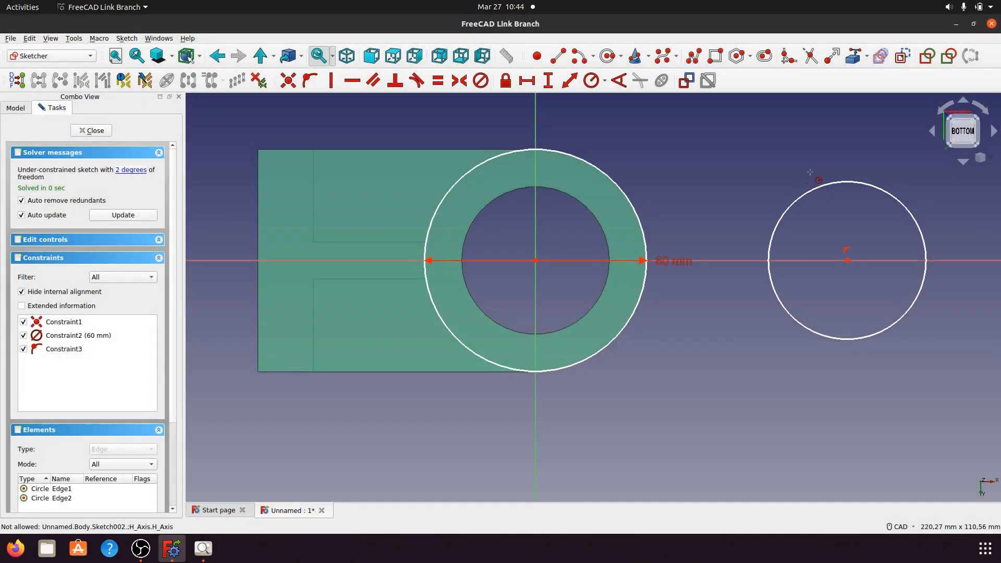
left_click(790, 316)
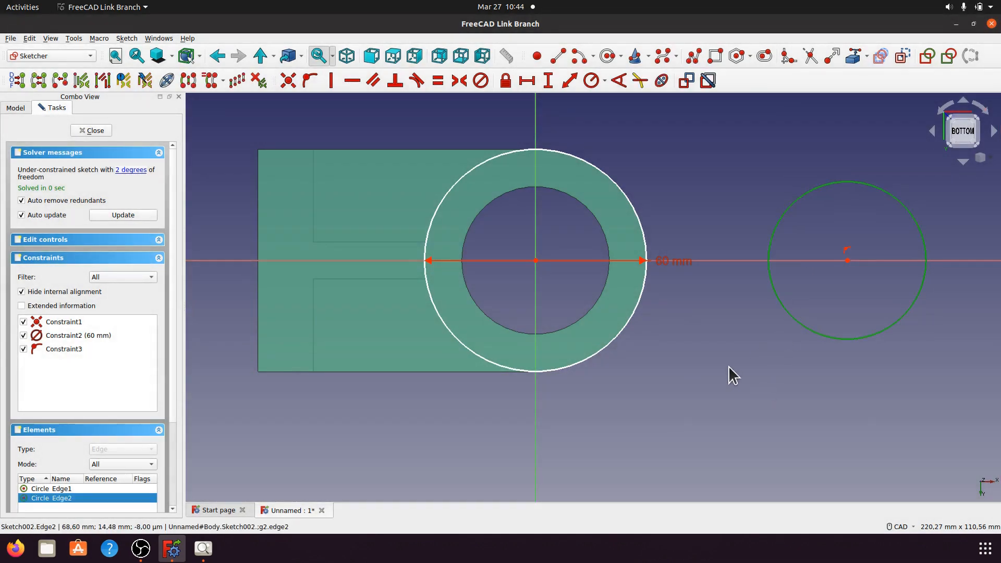
key("Delete")
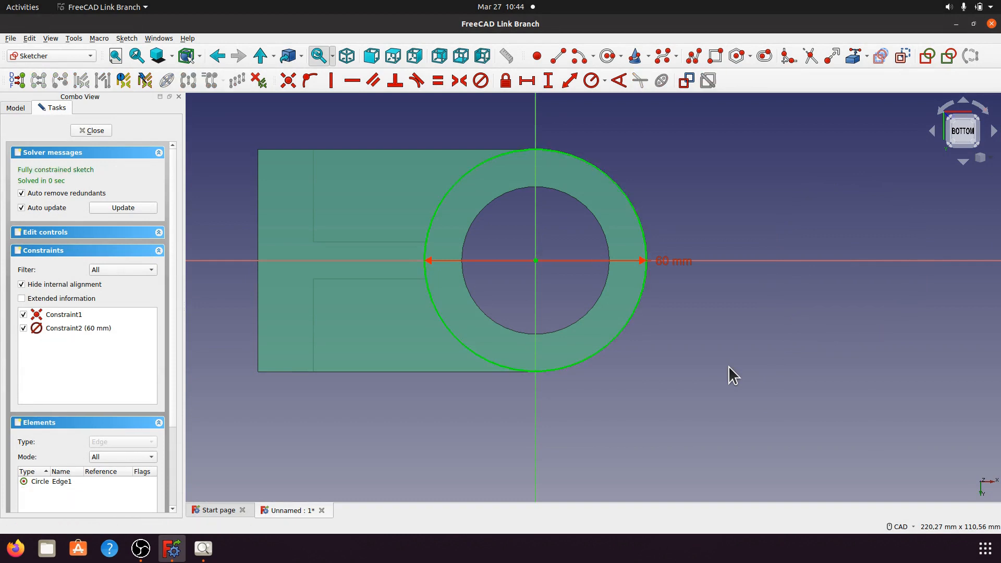
Begin a centre-based arc with its centre on the horizontal axis, about 85 mm from the origin
left_click(599, 81)
left_click(849, 261)
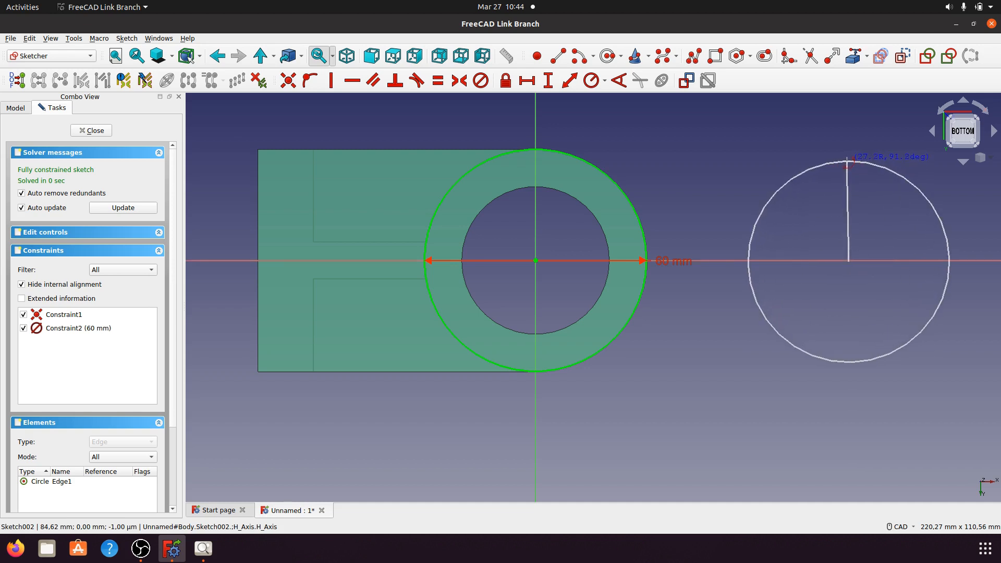
Draw a half-circle arc of about 27 mm radius, opening toward the circle, centred on the horizontal axis about 85 mm from the origin
left_click(845, 161)
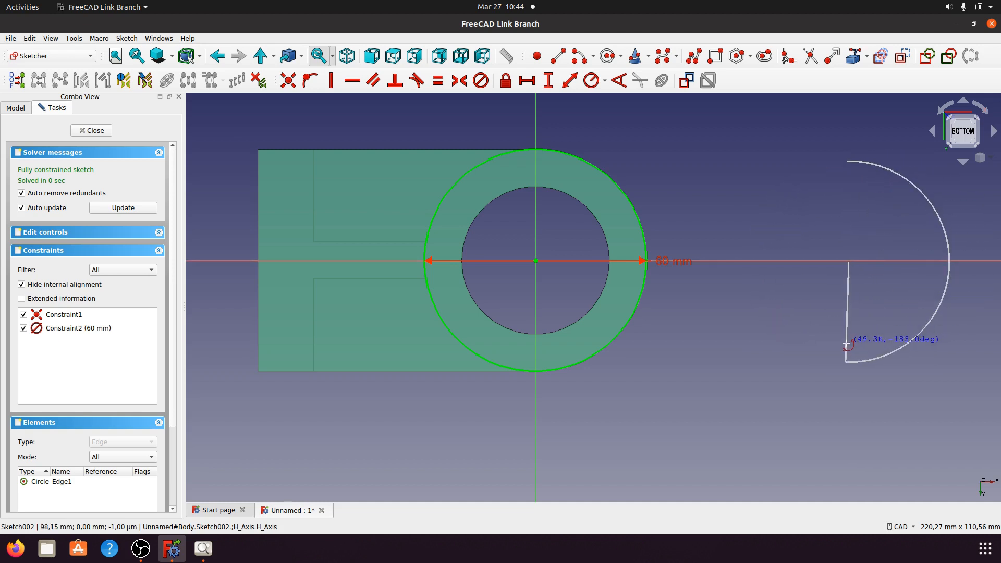
left_click(851, 348)
right_click(798, 317)
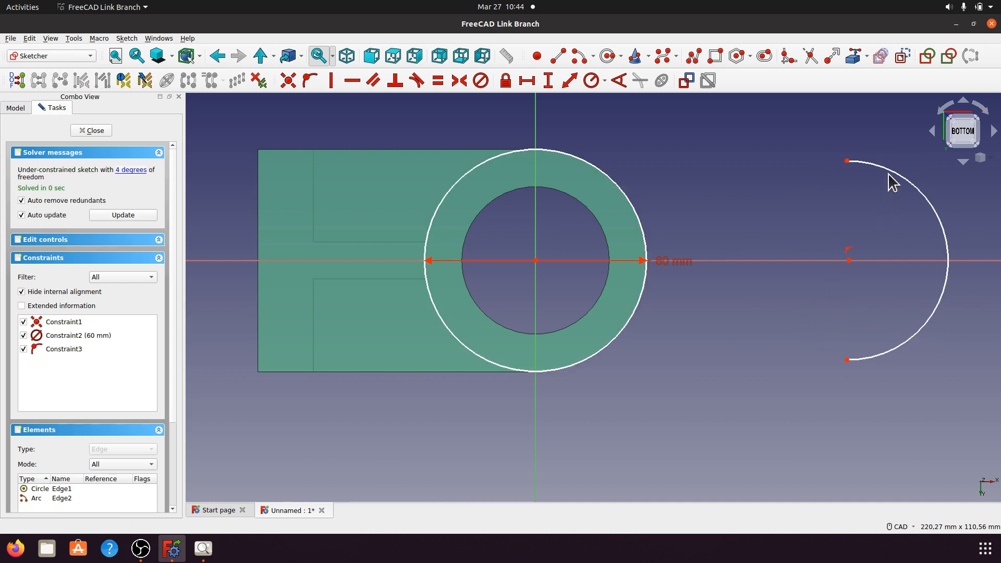
Constrain the arc's radius to 23 mm
left_click(890, 176)
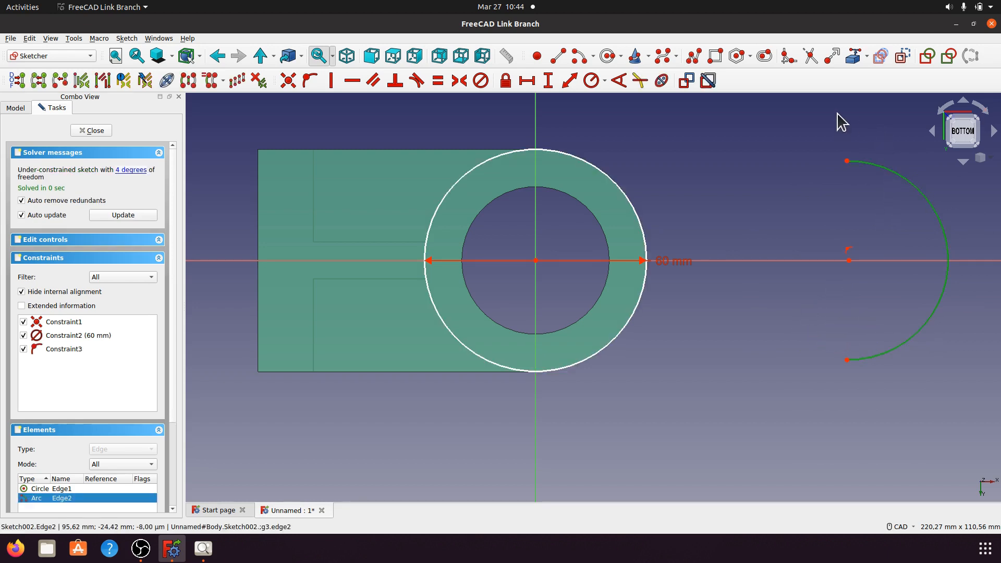
left_click(605, 81)
left_click(617, 97)
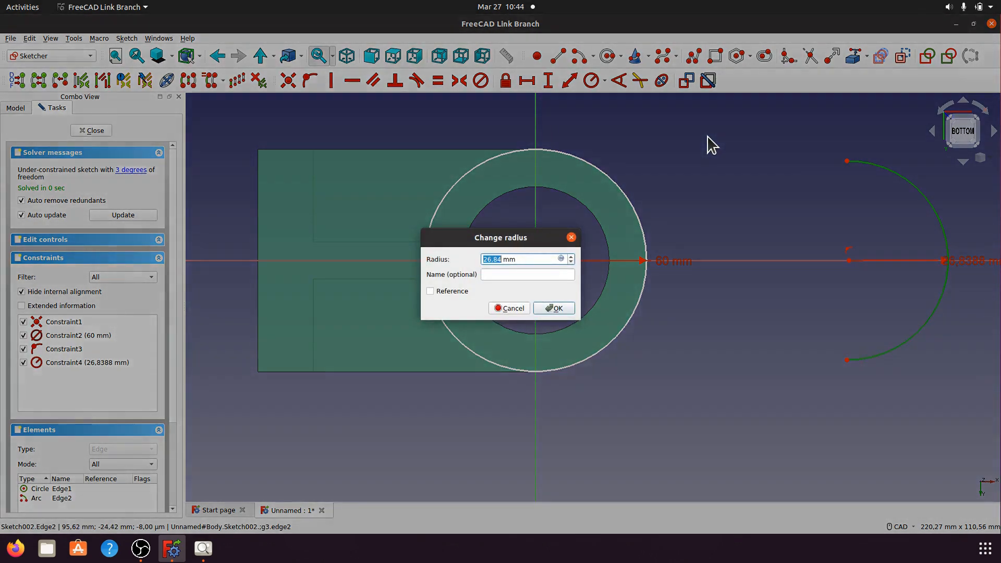
type("23")
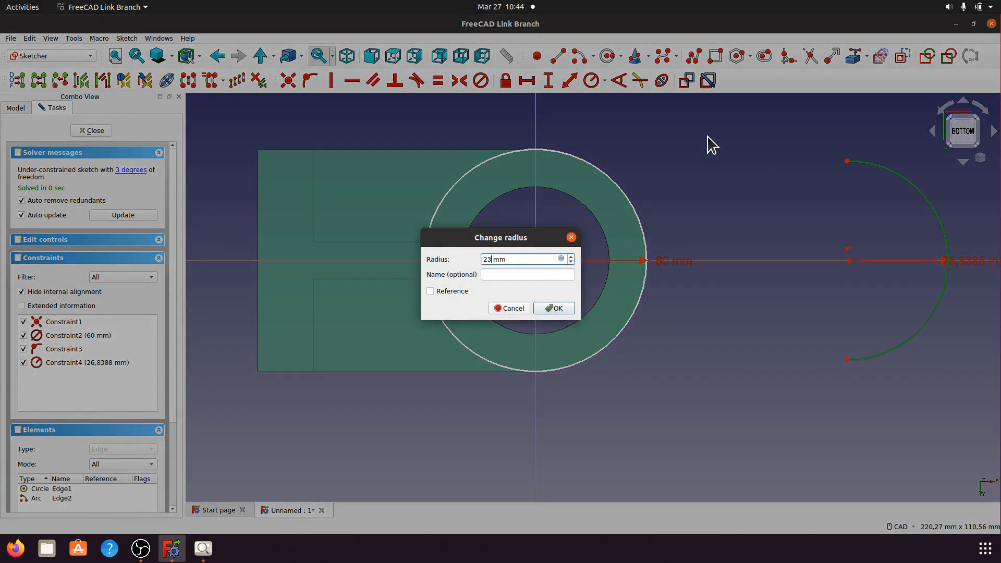
left_click(554, 308)
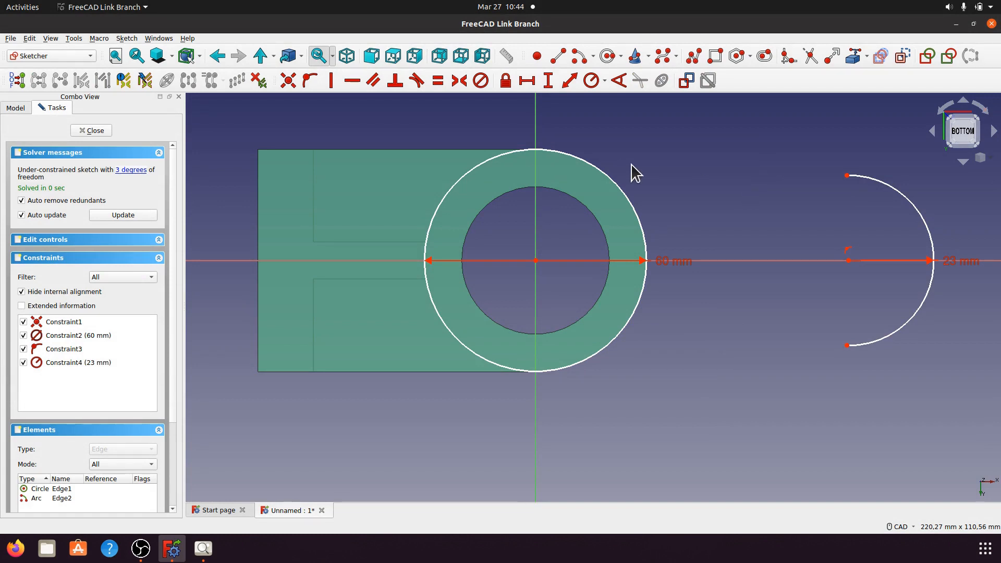
Check the reference drawing, set the arc centre's horizontal distance from the origin to 75 mm, and pull both arc ends closer to a half circle
left_click(203, 549)
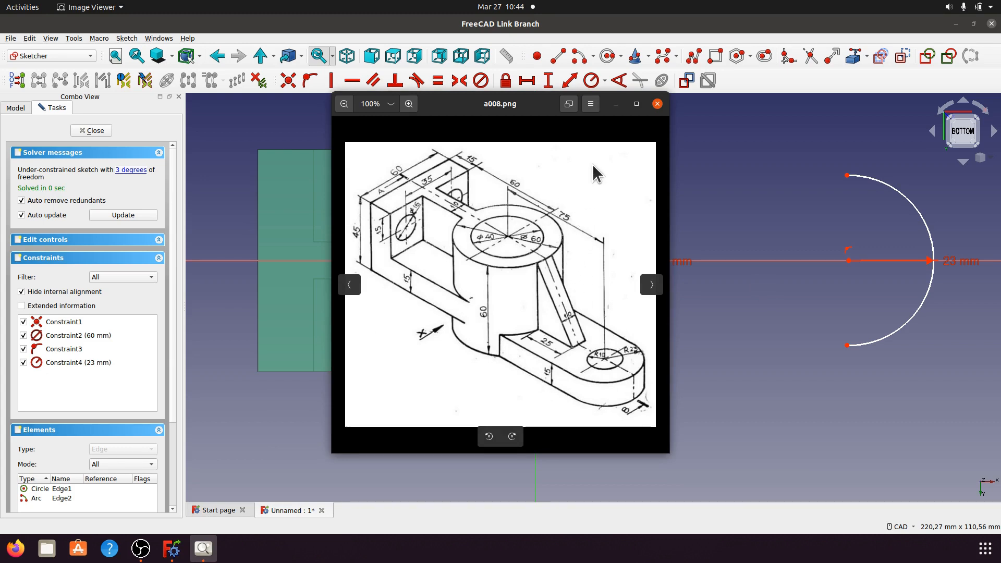
left_click(616, 103)
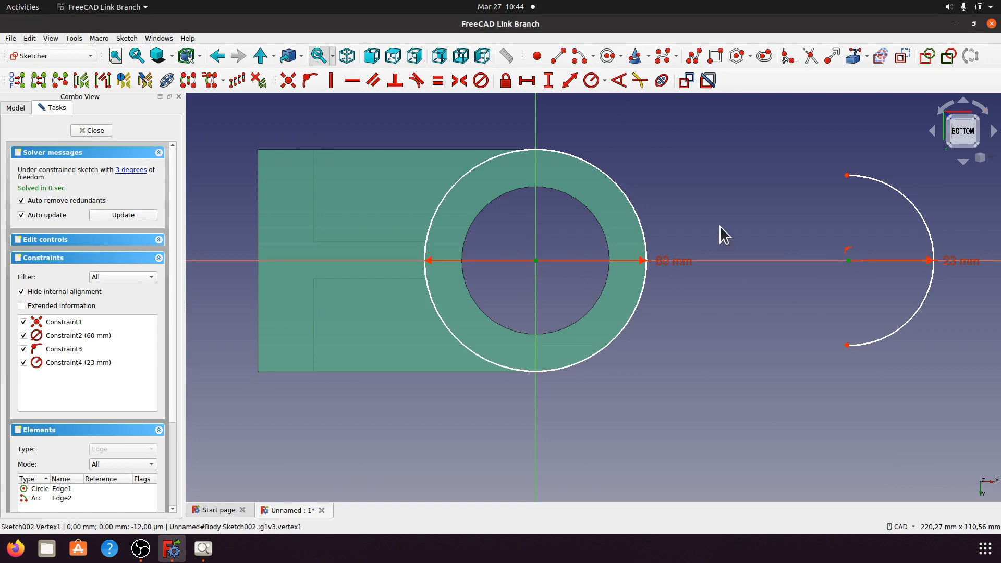
left_click(527, 81)
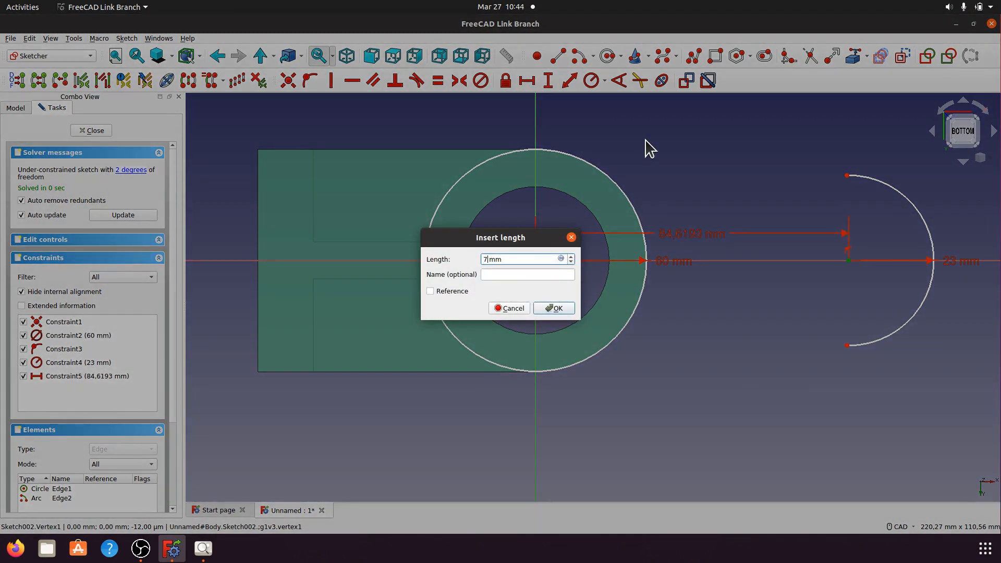
left_click(564, 307)
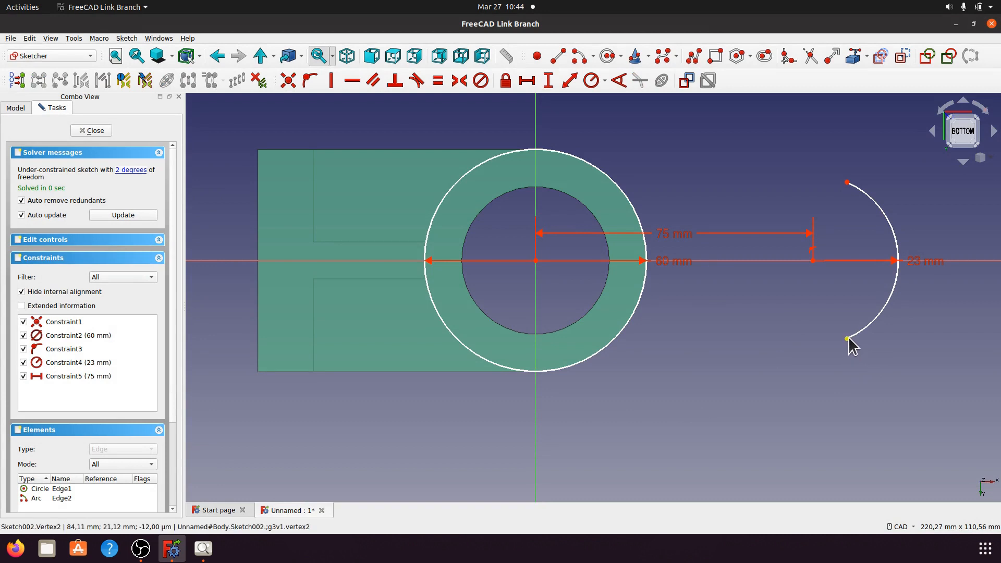
left_click_drag(849, 340, 829, 344)
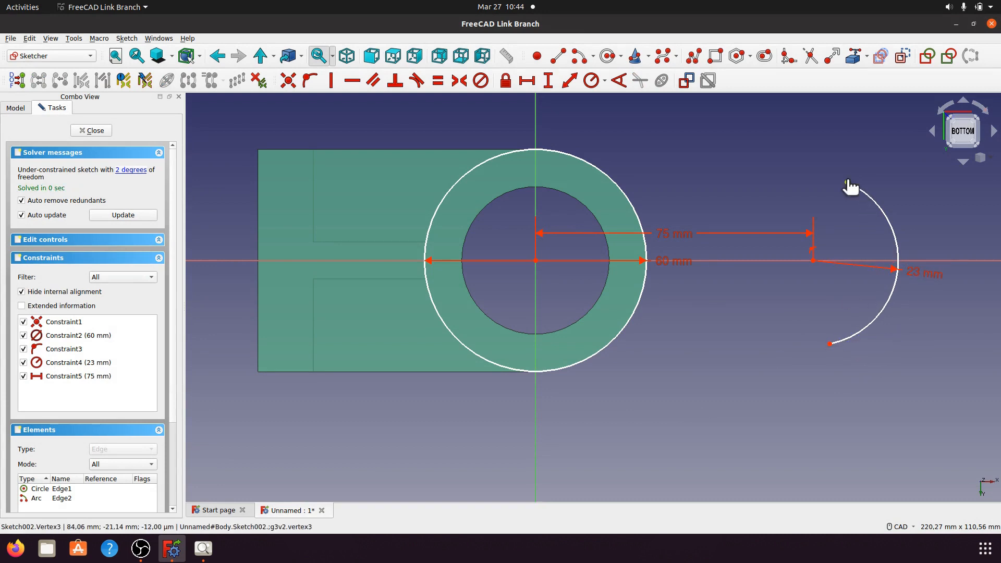
mouse_move(846, 183)
left_mouse_down()
mouse_move(823, 183)
mouse_move(830, 177)
left_mouse_up()
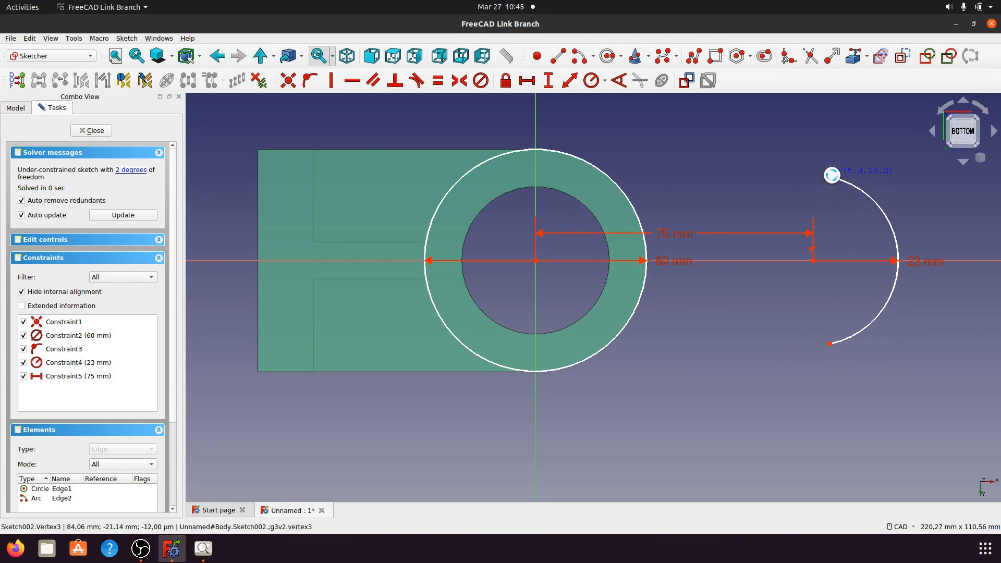
Draw a horizontal line from near the arc's upper end to the 60 mm circle and join it to the arc with an endpoint tangency
left_click(558, 56)
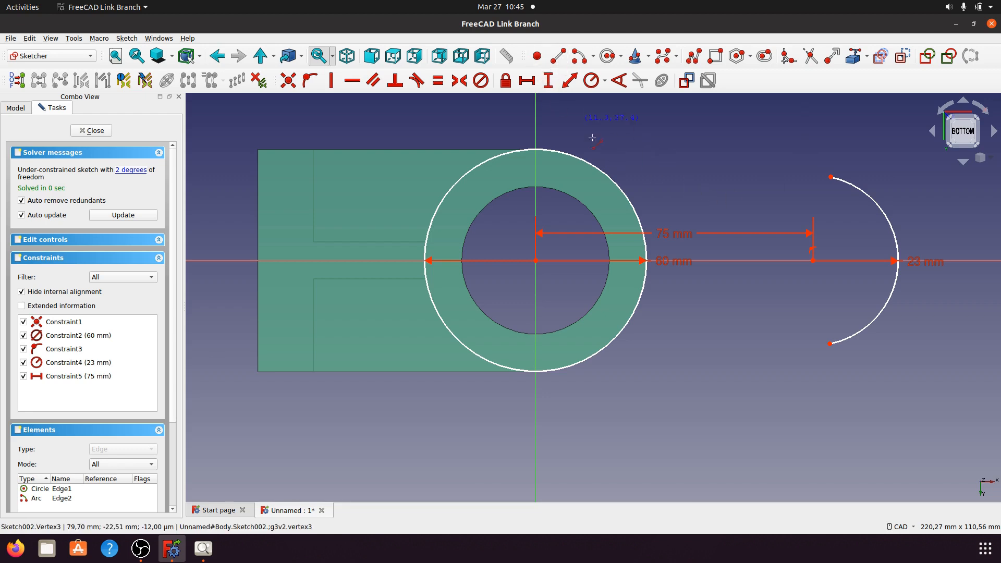
left_click(819, 177)
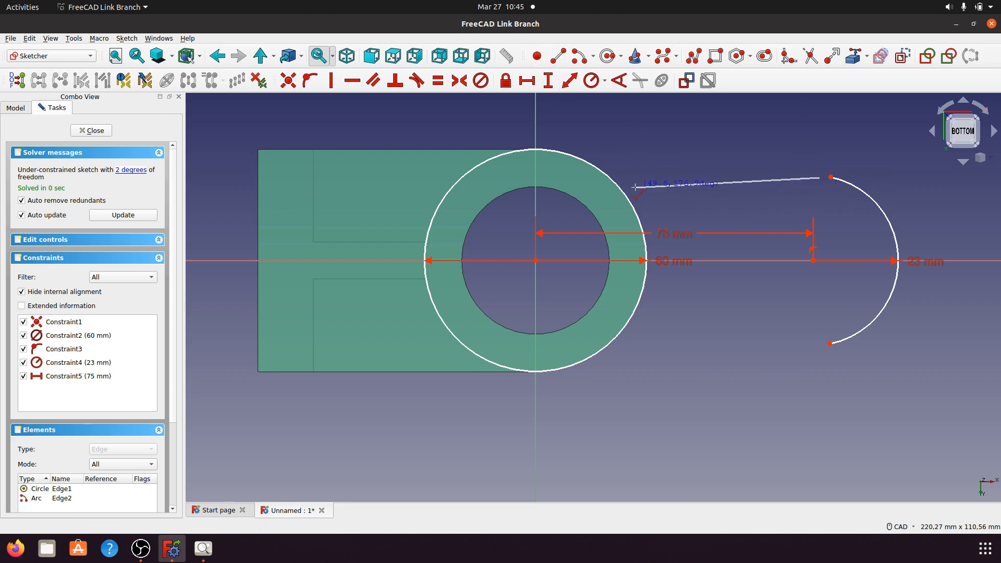
left_click(603, 184)
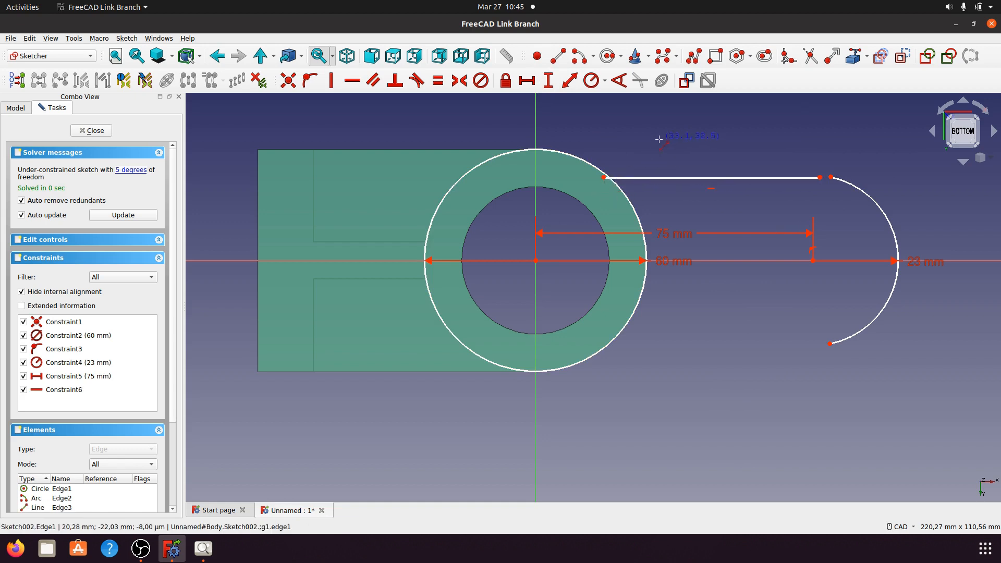
left_click(820, 178)
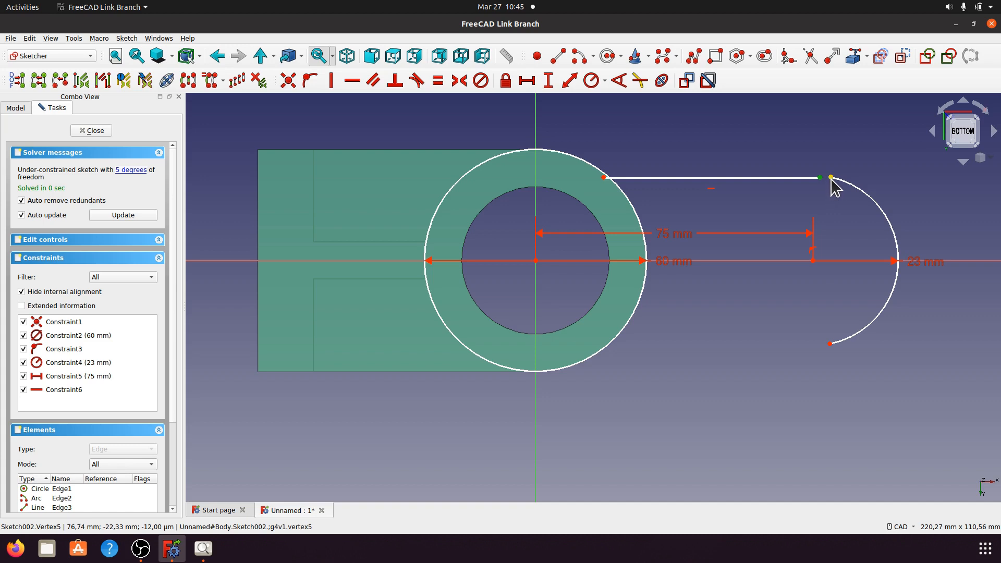
left_click(831, 177)
left_click(416, 80)
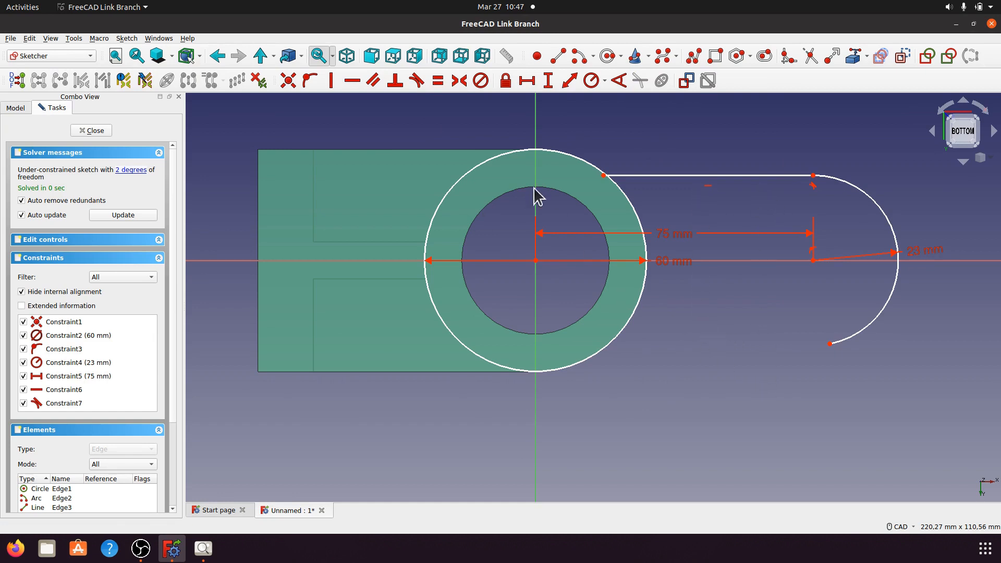
Draw a horizontal line from the arc's lower end to the 60 mm circle
left_click(558, 56)
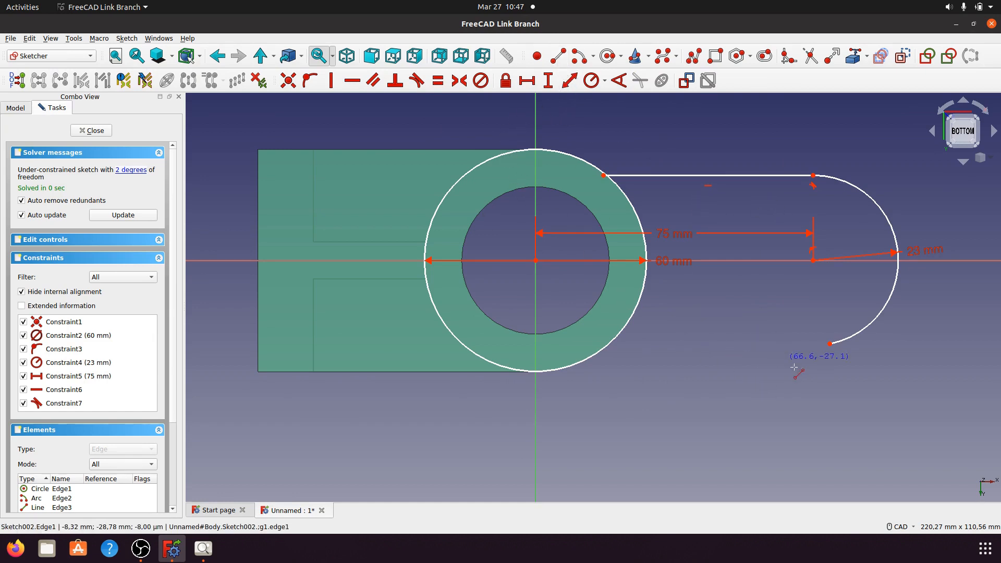
left_click(829, 345)
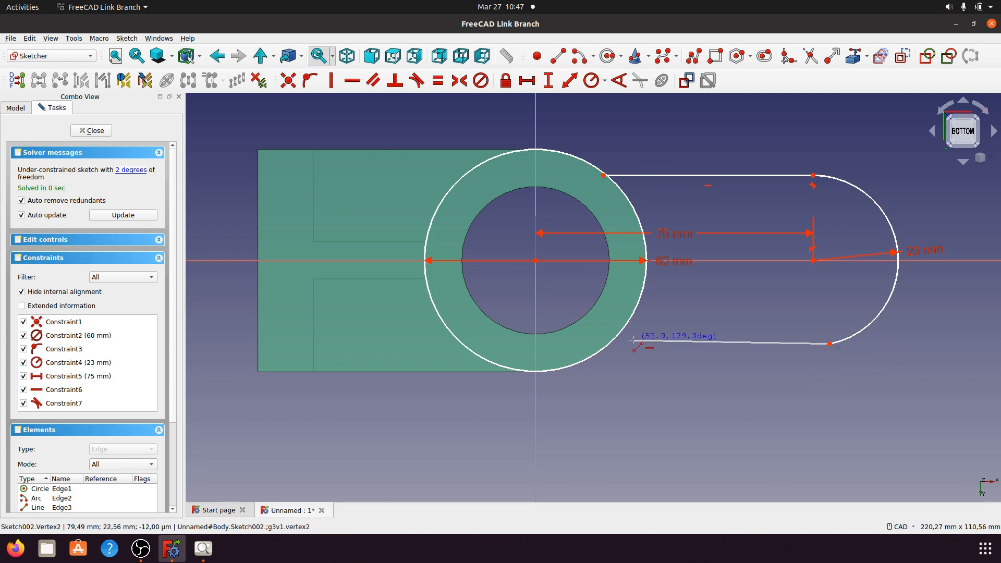
left_click(604, 342)
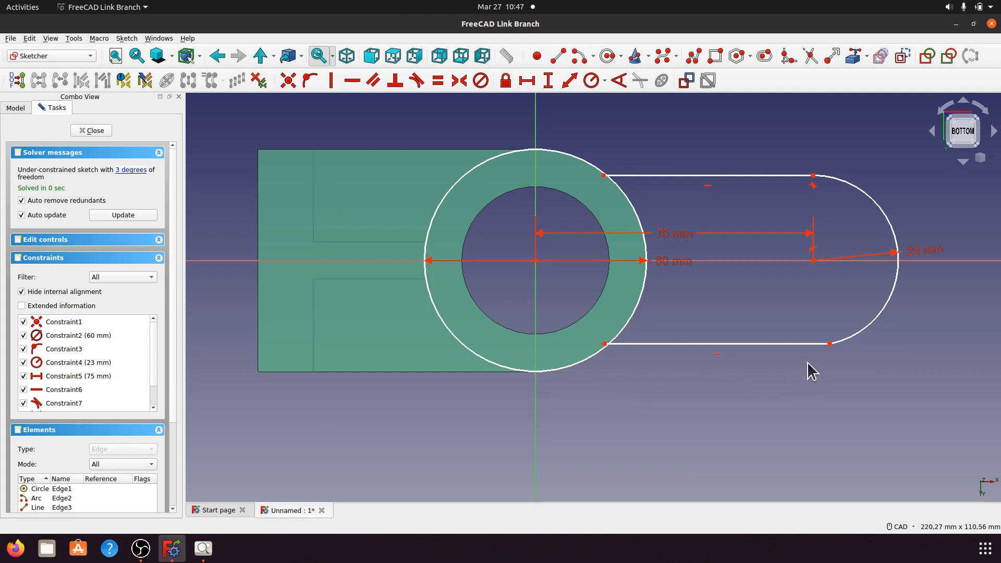
Check the reference drawing and constrain the lower line's arc-side end at a distance of -23 mm from the horizontal axis
left_click(829, 344)
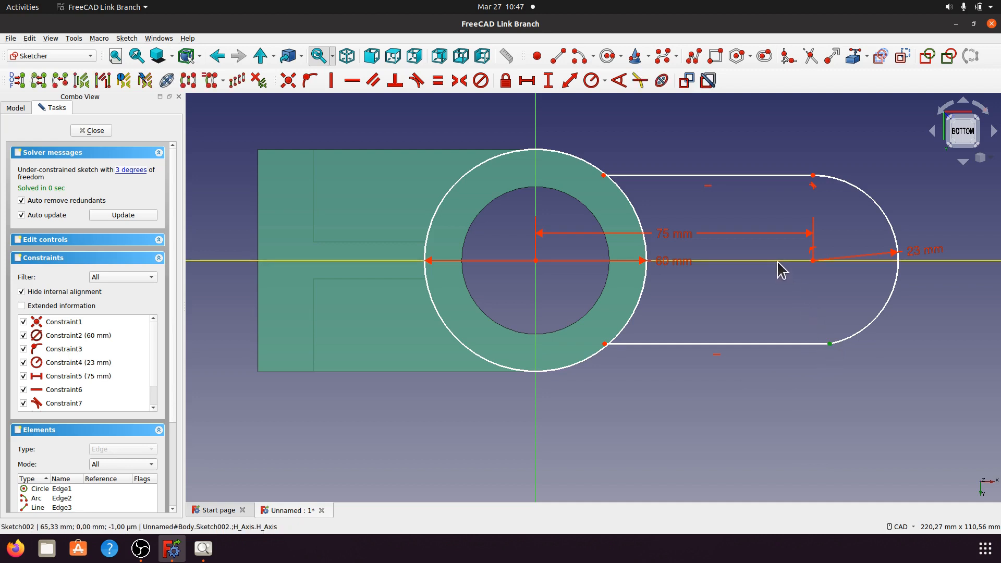
left_click(776, 260)
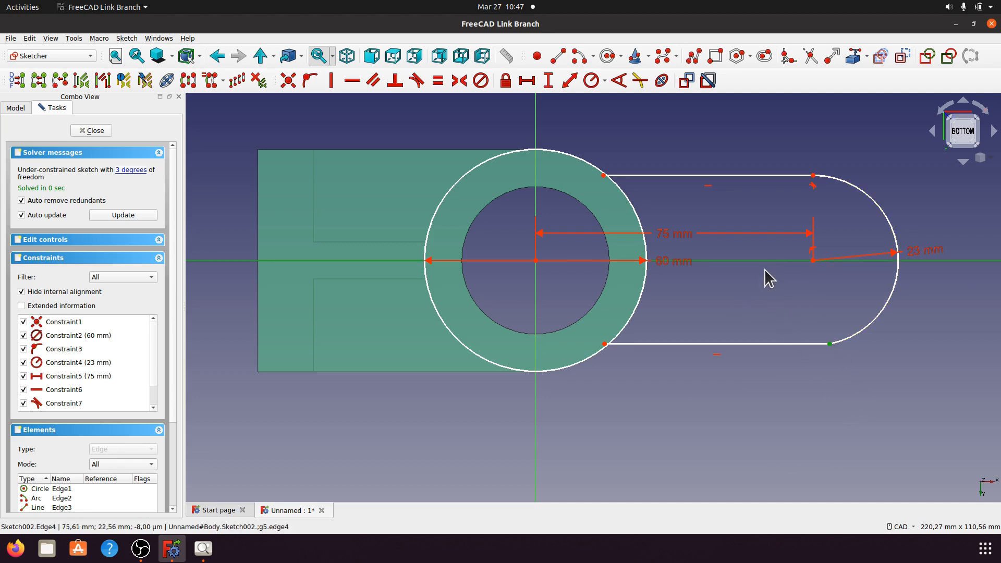
left_click(203, 549)
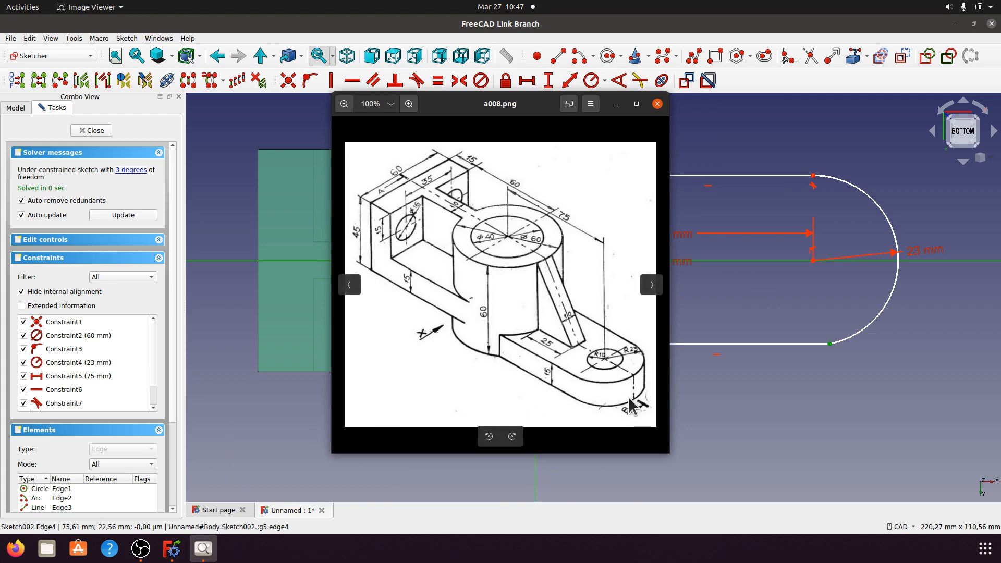
left_click(616, 104)
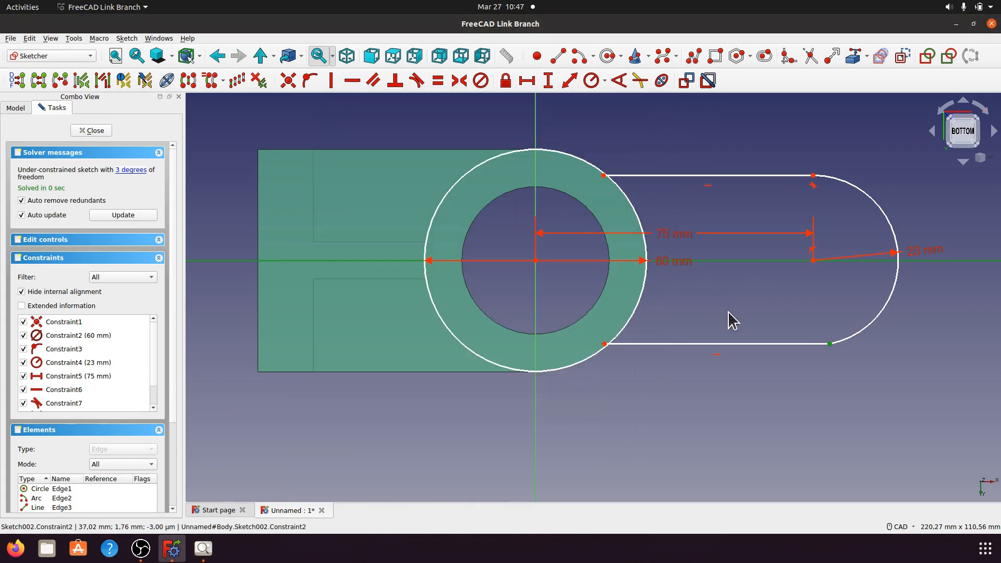
left_click(568, 81)
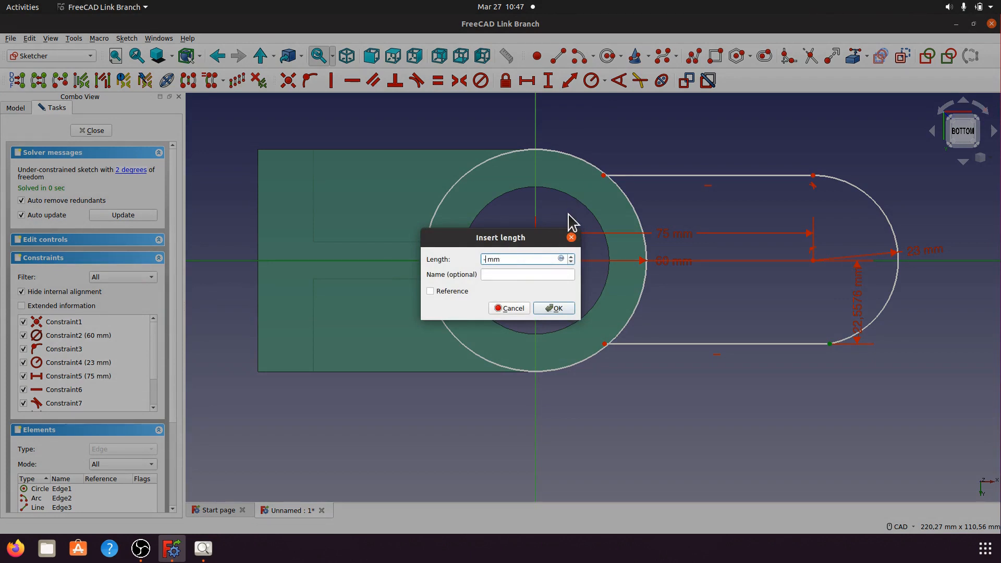
left_click(555, 310)
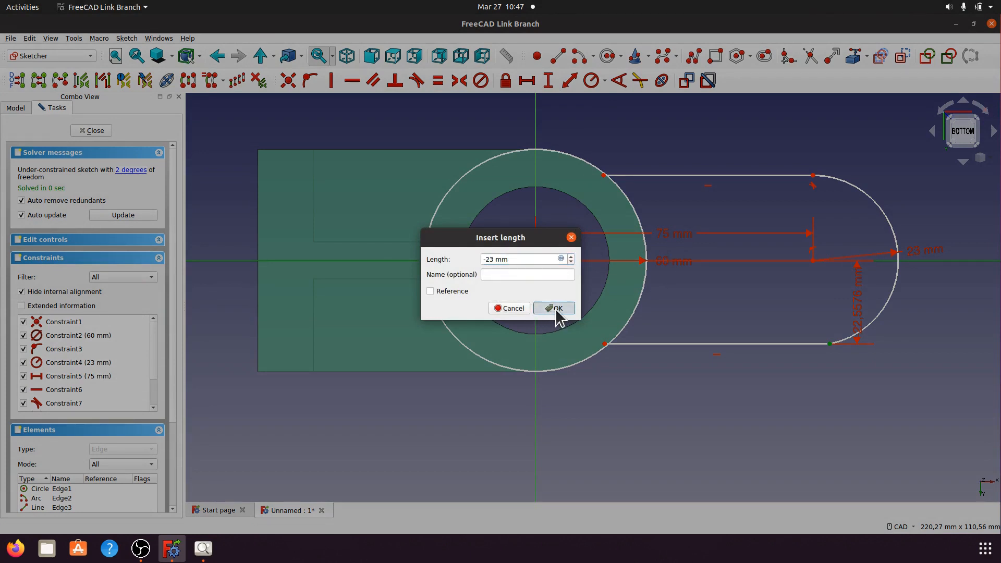
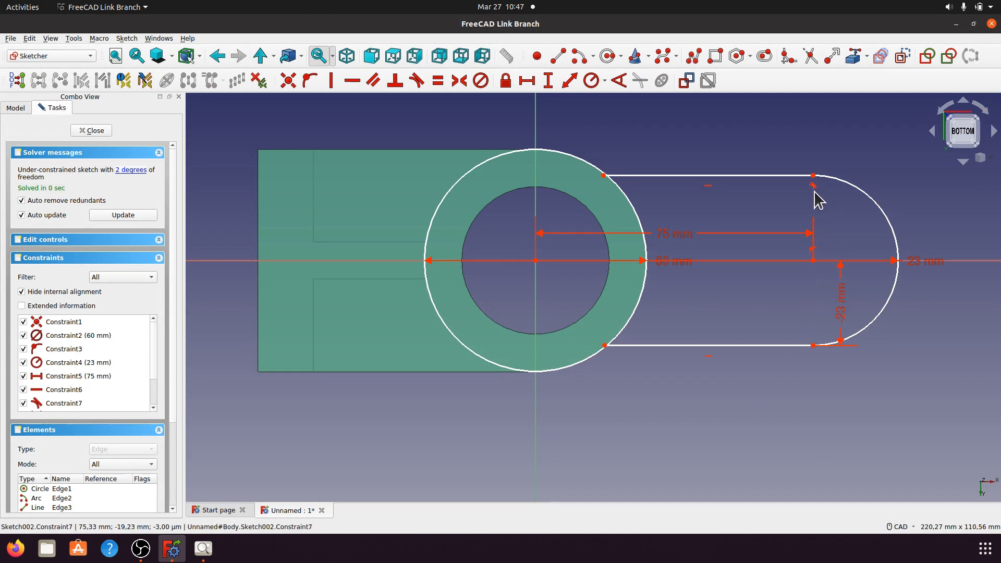
Reposition the arc's radius dimension diagonally outside the arc and delete the vertical -23 mm distance constraint on the lower line's end
left_click_drag(841, 313, 967, 324)
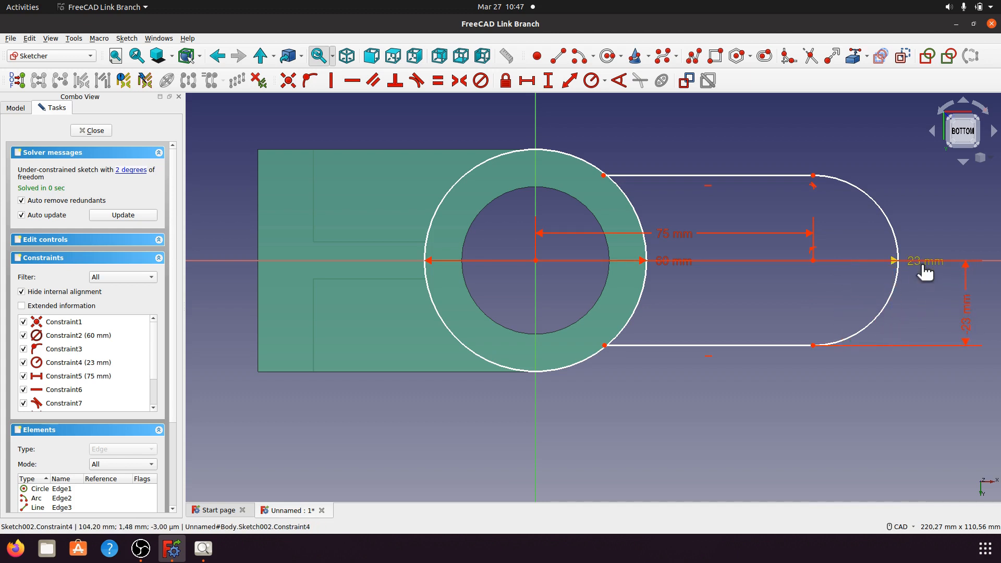
left_click_drag(923, 264, 916, 197)
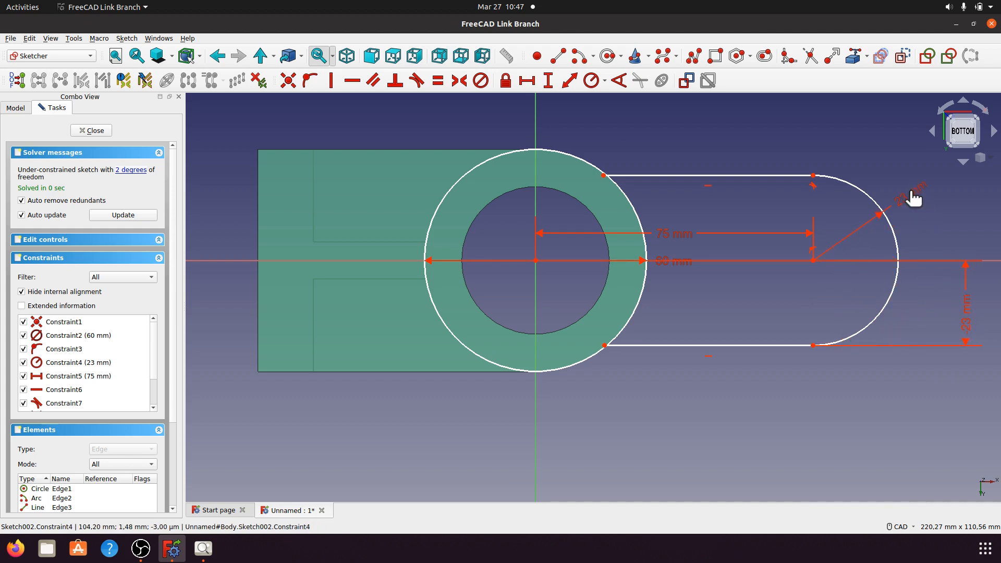
left_click(962, 329)
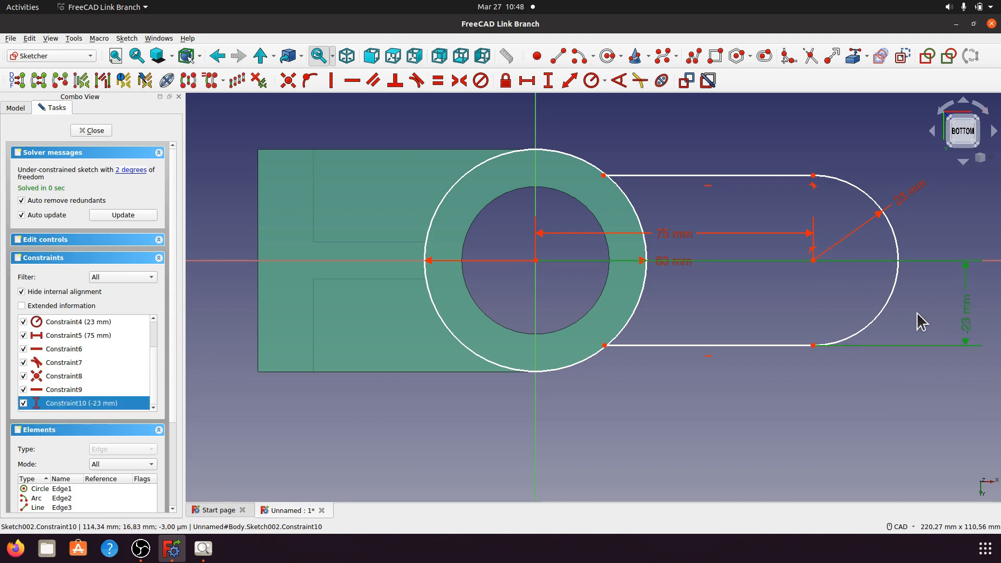
key("Delete")
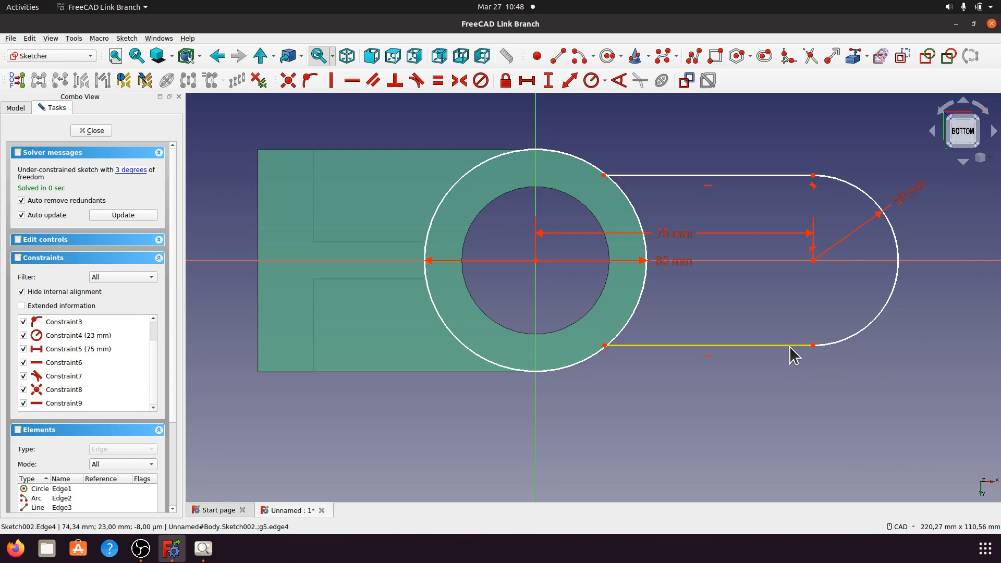
Make the arc and the lower horizontal line tangent, and move the 75 mm dimension above the profile
left_click(830, 348)
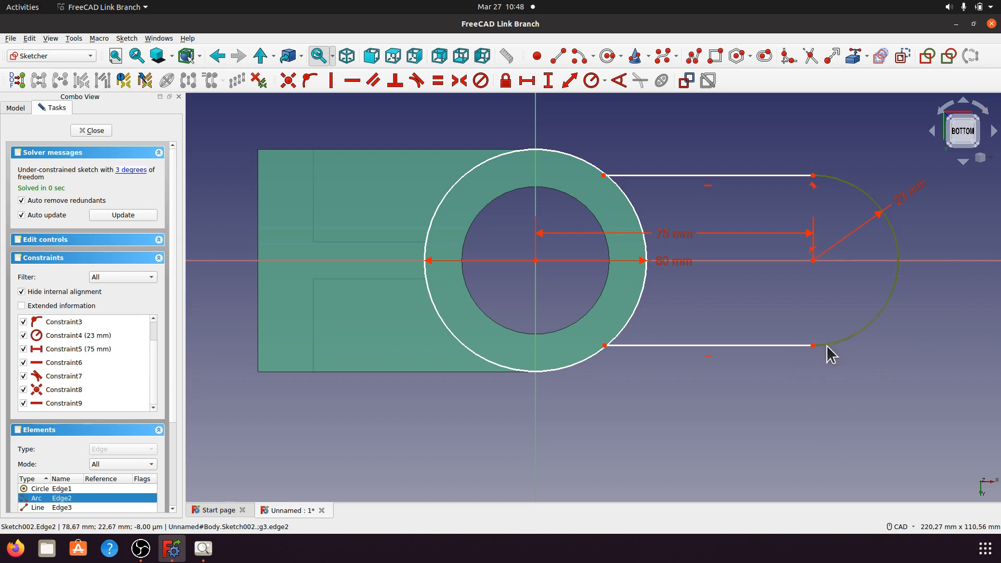
left_click(796, 346)
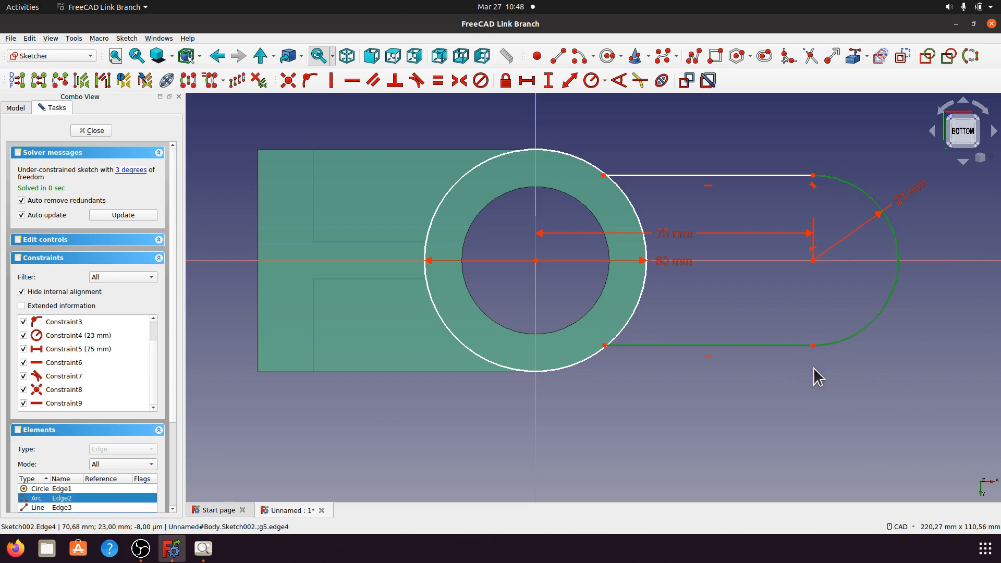
left_click(417, 80)
left_click(612, 299)
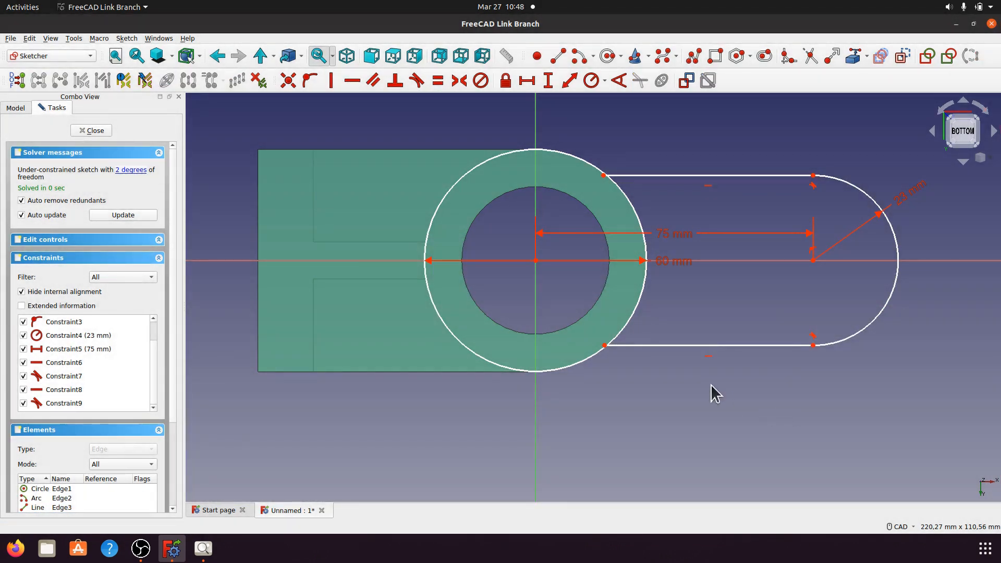
left_click_drag(666, 232, 671, 135)
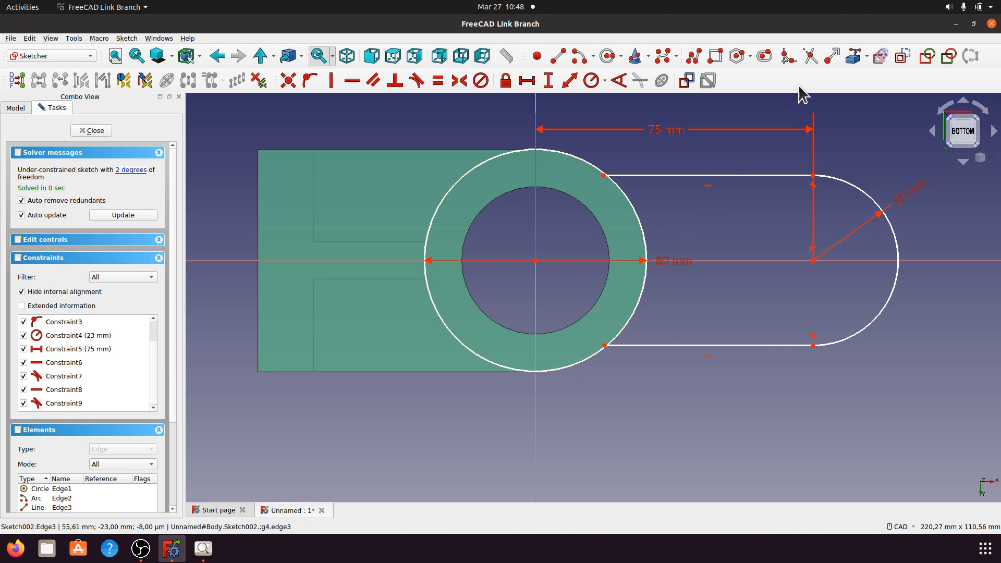
Trim the overhanging ends of the upper and lower horizontal lines back to the 60 mm circle
left_click(810, 56)
scroll(594, 137, "up", 8)
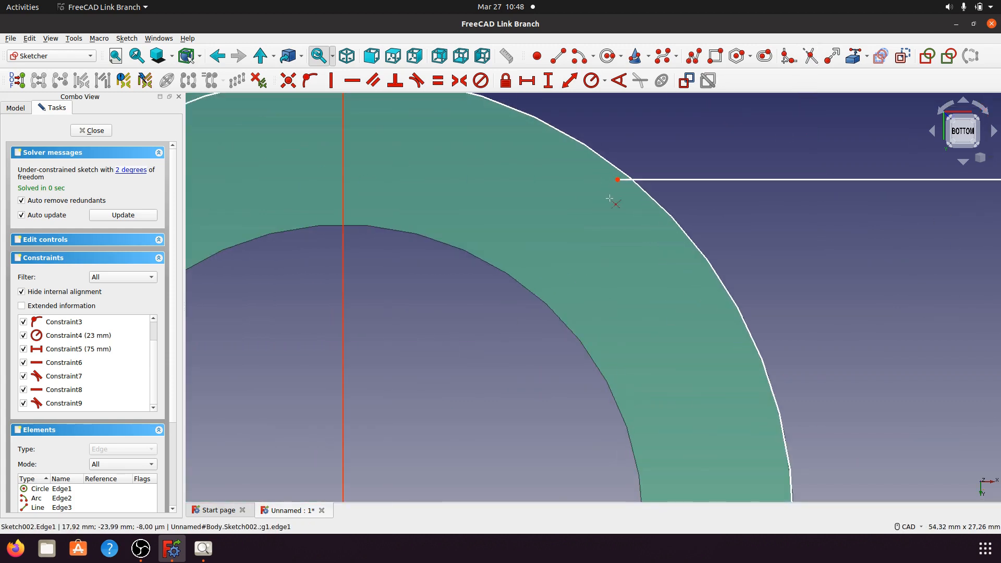
left_click(625, 180)
scroll(606, 185, "down", 7)
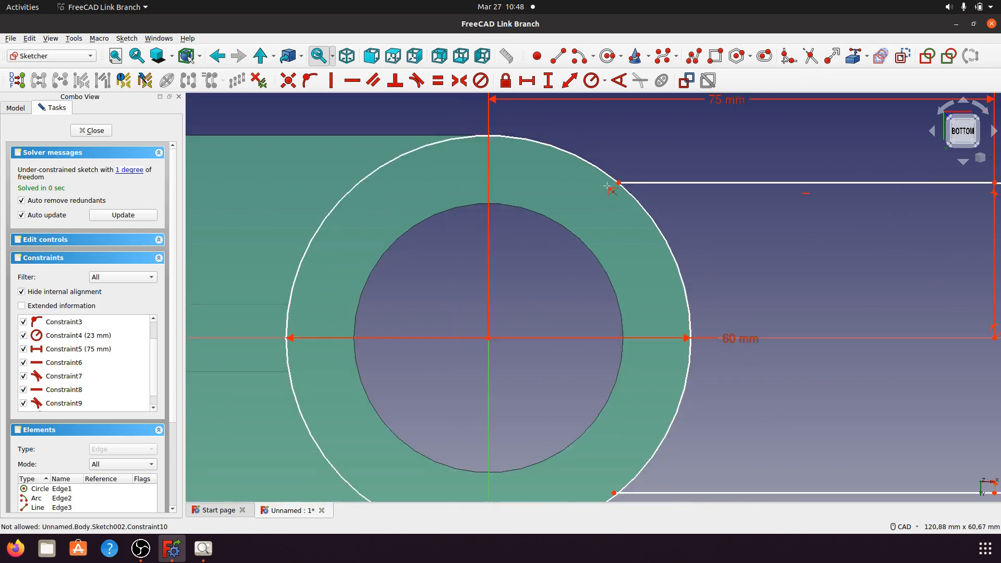
scroll(608, 416, "up", 4)
scroll(620, 315, "up", 8)
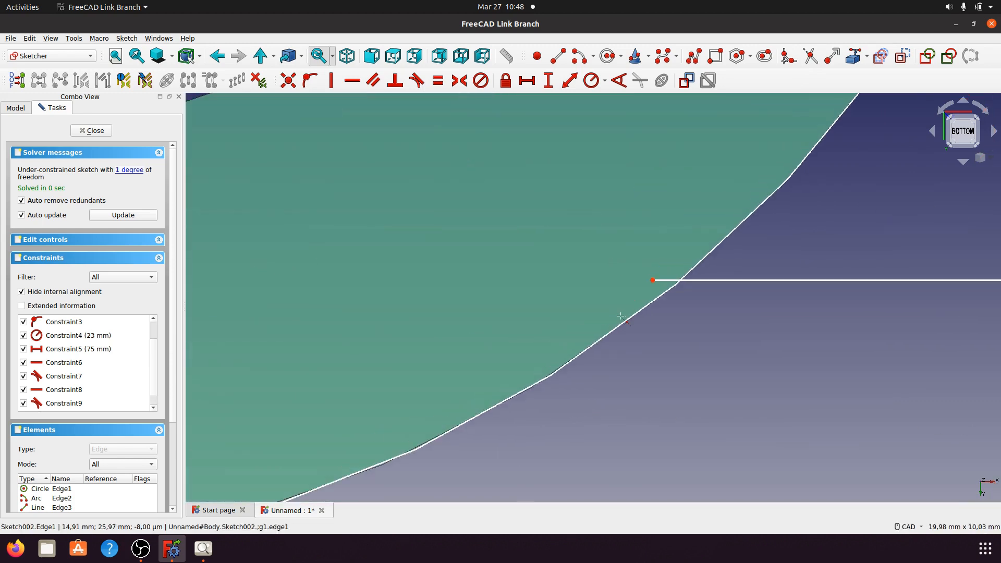
left_click(661, 285)
scroll(617, 362, "down", 8)
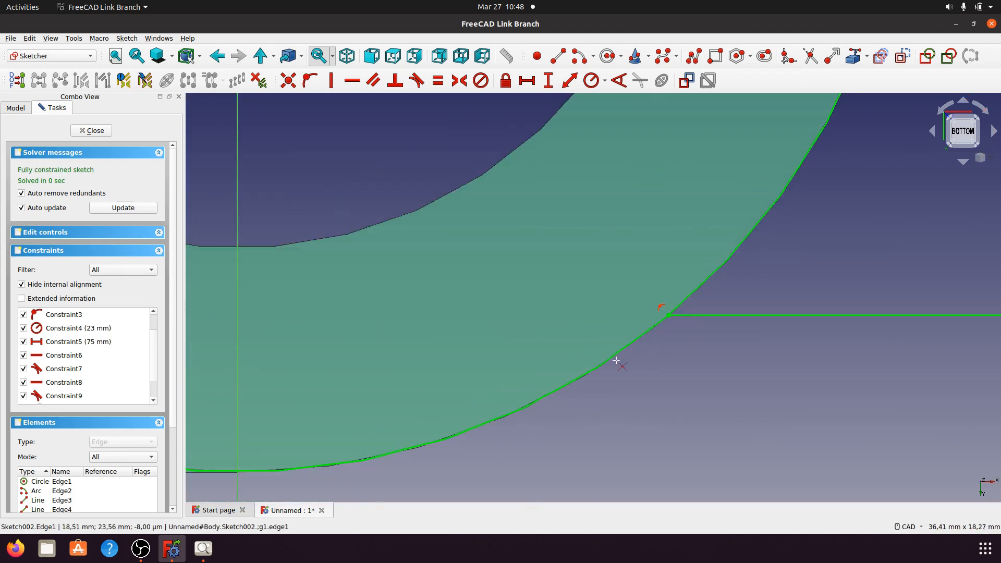
Trim away the 60 mm circle's segment between the two horizontal lines and close the report view
scroll(611, 364, "down", 3)
scroll(664, 263, "up", 3)
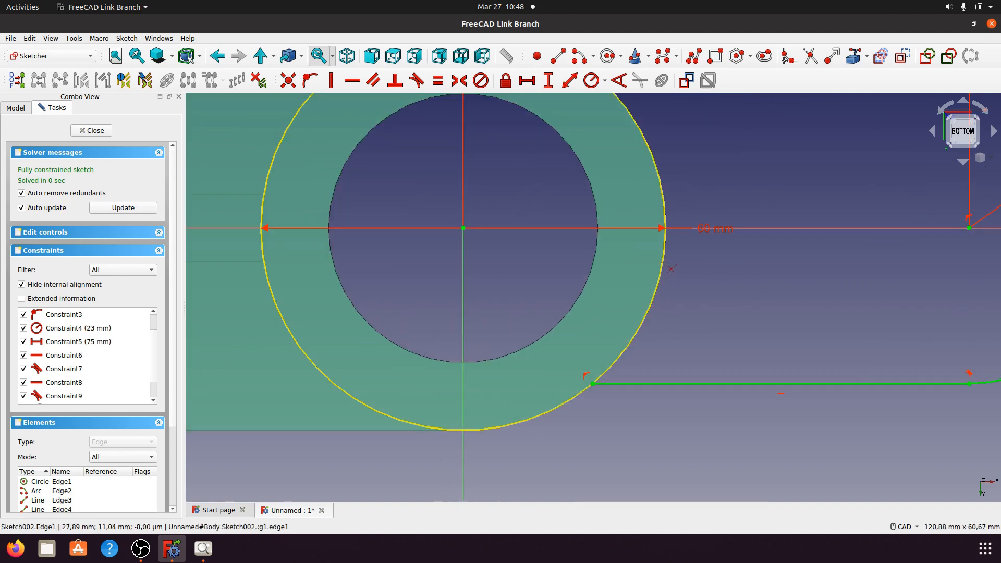
scroll(677, 281, "down", 3)
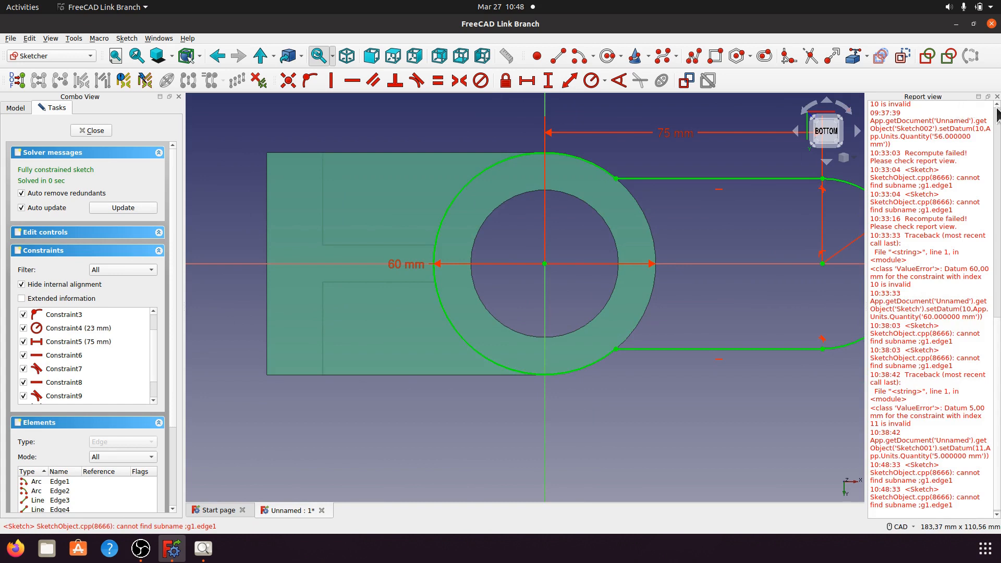
left_click(996, 97)
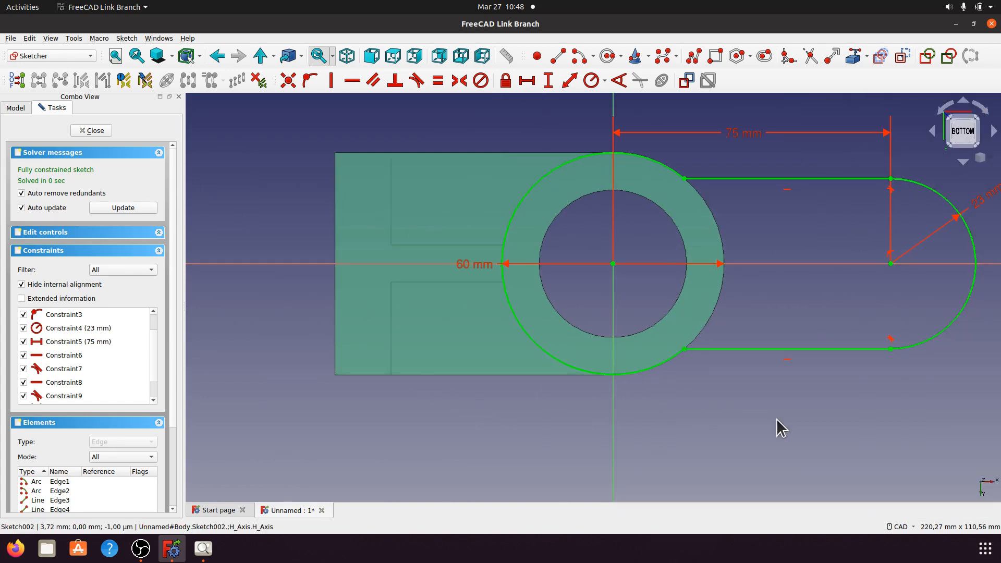
middle_click_drag(780, 428, 694, 420)
scroll(692, 420, "down", 2)
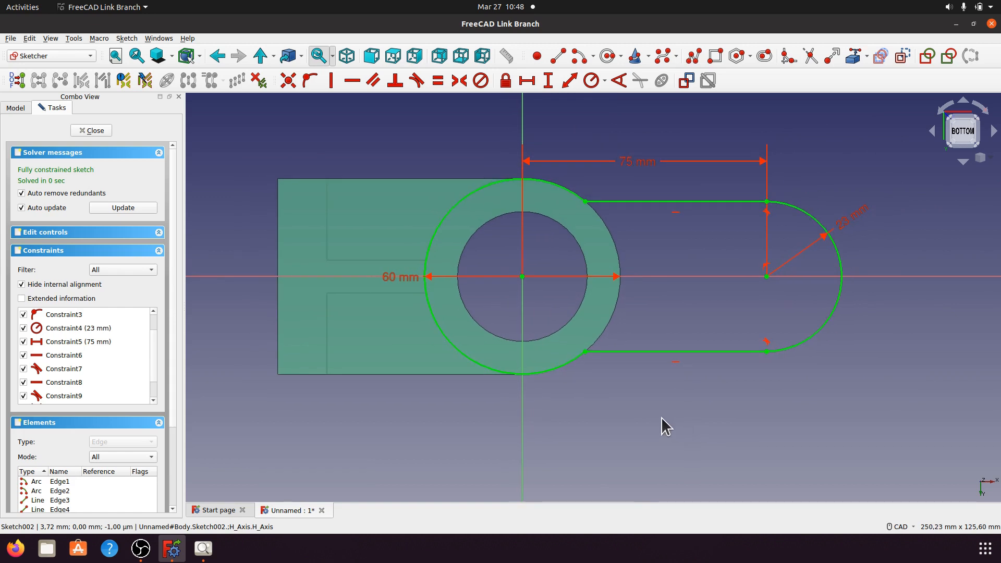
Check the foot's hole on the a008.png reference drawing and draw a circle centred on the end arc's centre
left_click(204, 548)
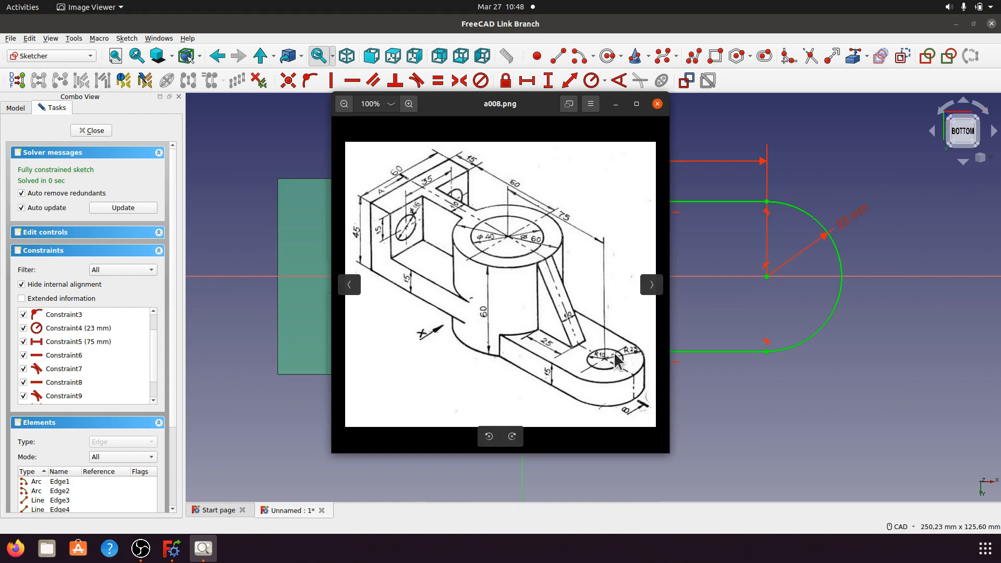
left_click(615, 104)
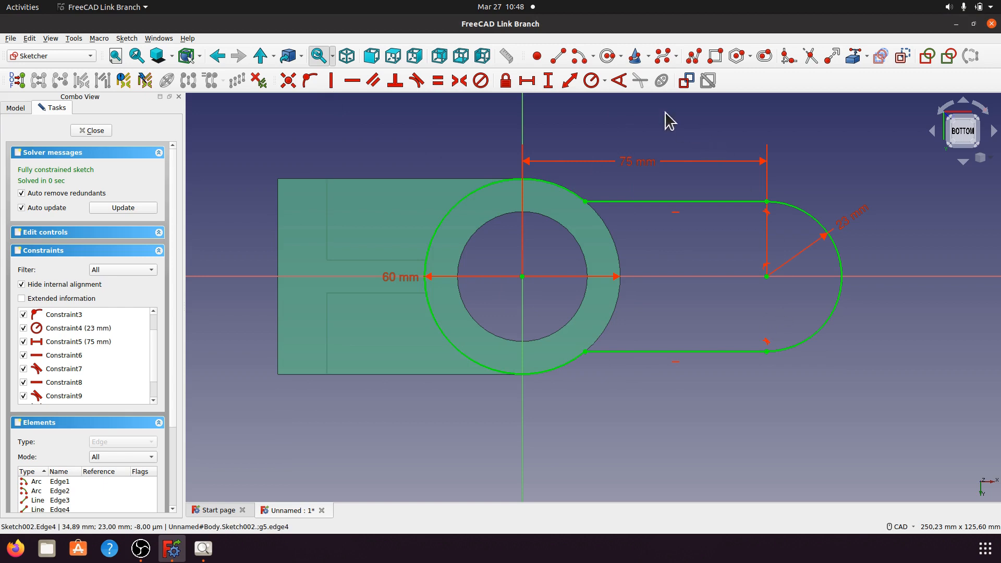
left_click(607, 56)
left_click(765, 276)
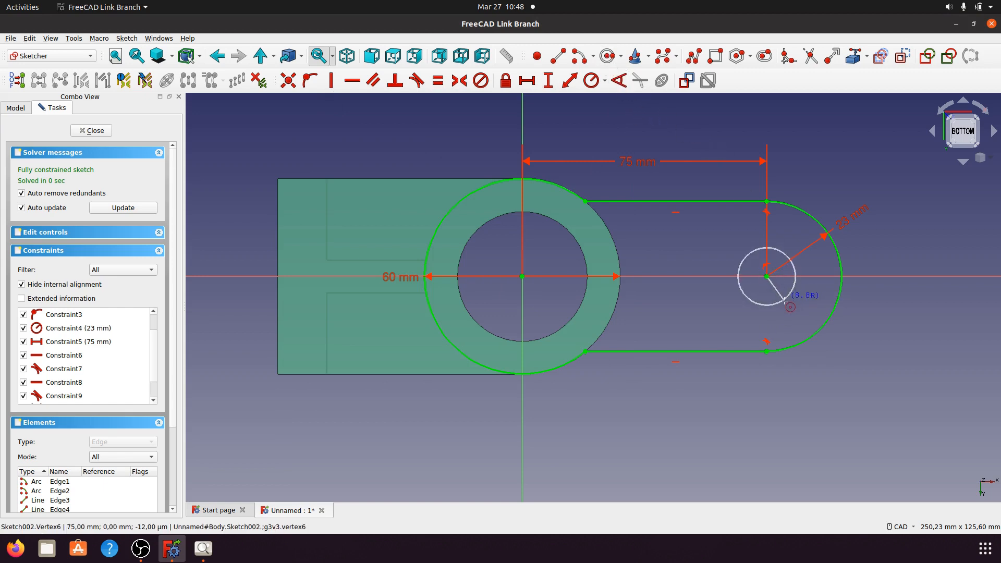
left_click(787, 306)
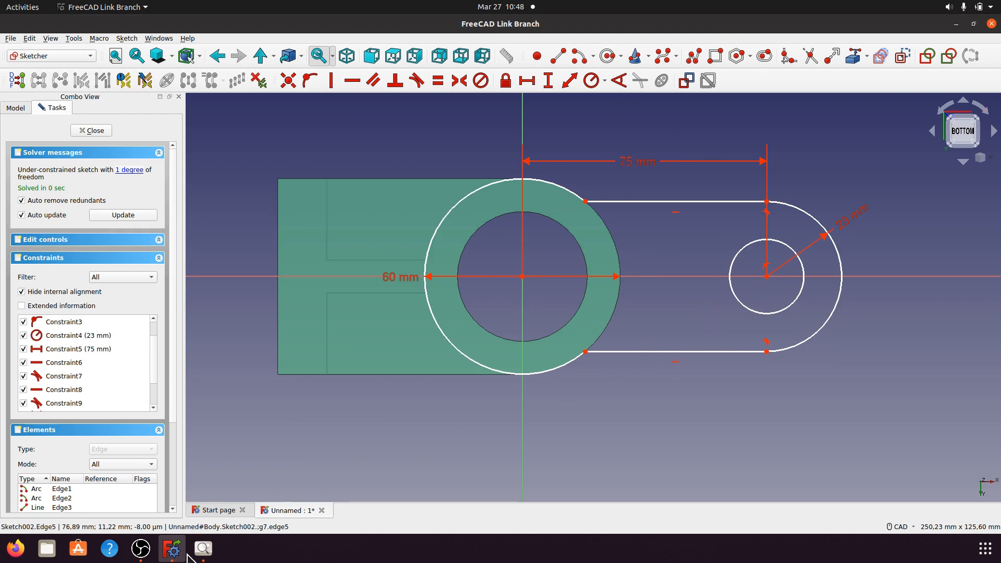
Check the hole size on the reference drawing and constrain the foot circle's diameter to 20 mm
left_click(203, 548)
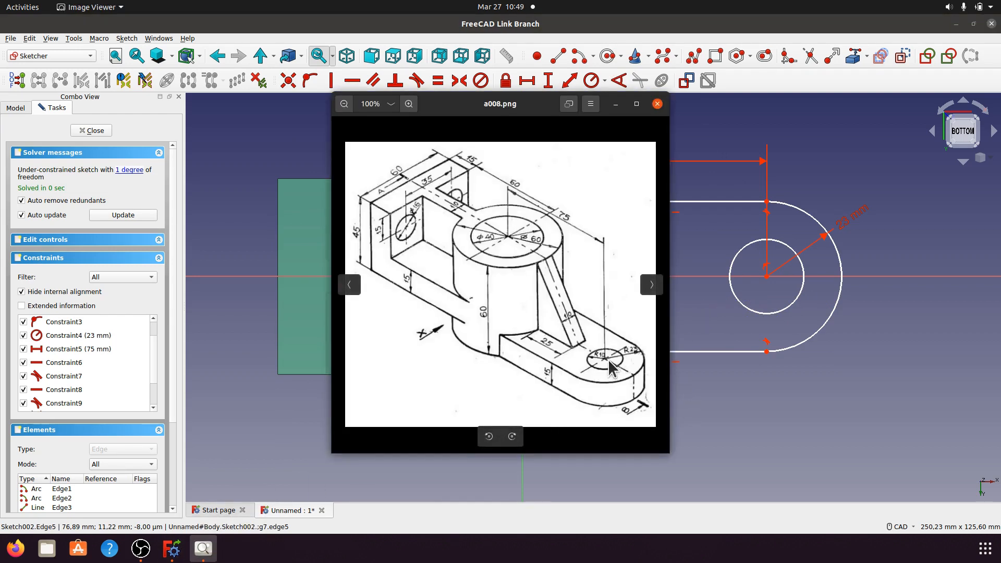
left_click(616, 105)
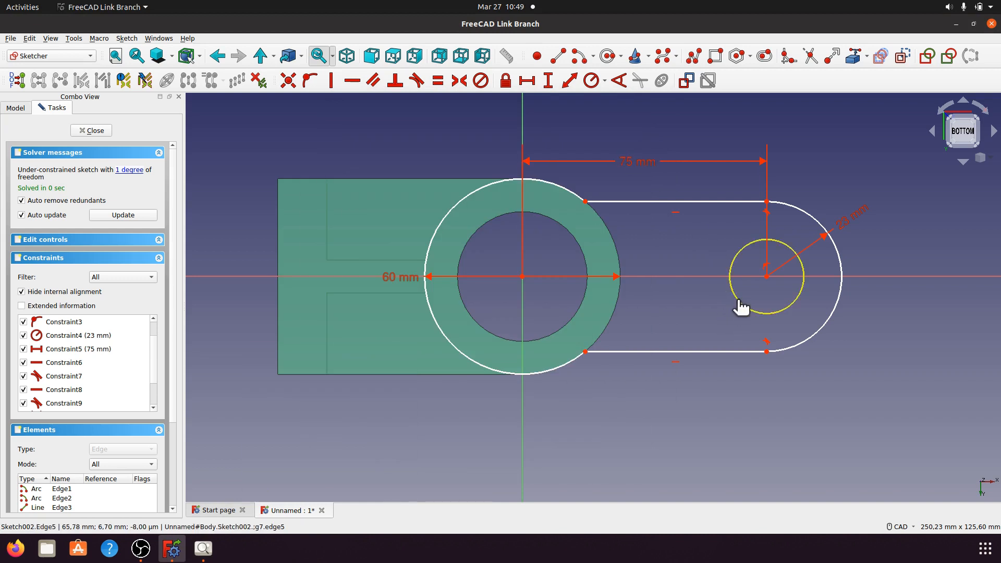
left_click_drag(740, 307, 738, 310)
left_click(604, 80)
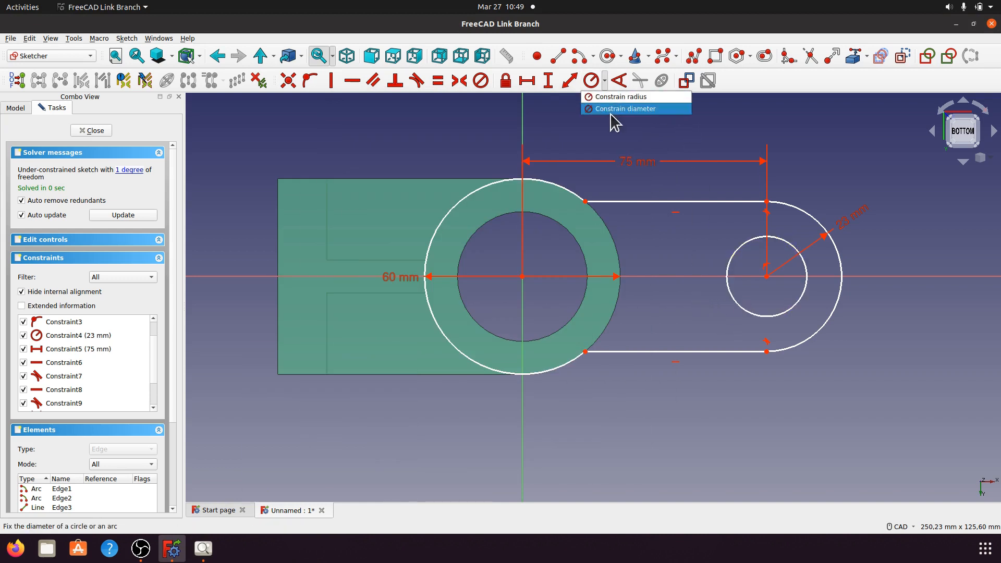
left_click(614, 108)
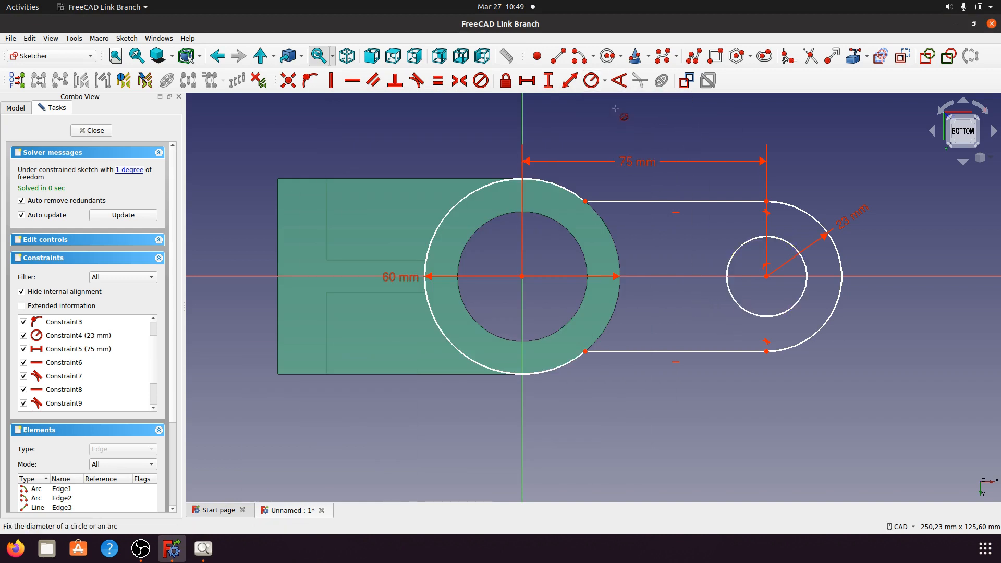
left_click(732, 299)
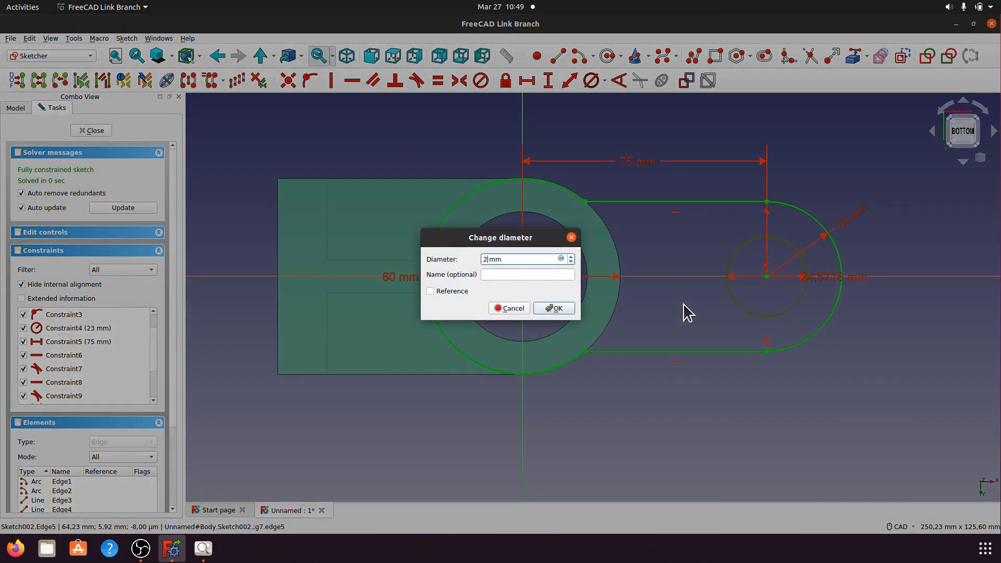
left_click(555, 308)
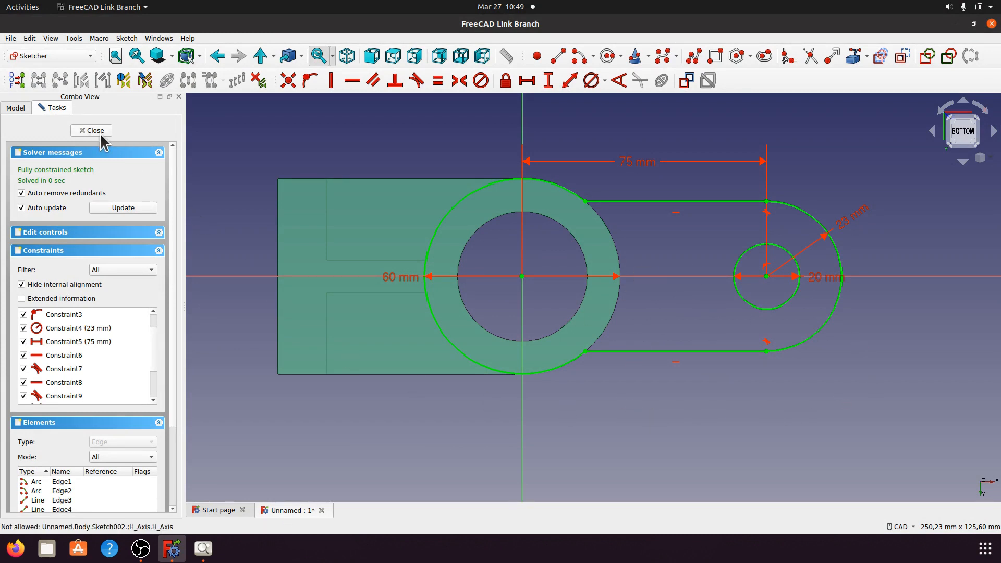
Close the sketch, check the foot's thickness on the reference drawing, and pad the foot profile 15 mm
mouse_move(787, 265)
middle_mouse_down()
mouse_move(681, 231)
mouse_move(432, 241)
mouse_move(580, 409)
mouse_move(728, 277)
mouse_move(409, 198)
mouse_move(542, 261)
mouse_move(589, 271)
mouse_move(552, 290)
mouse_move(486, 282)
mouse_move(445, 229)
mouse_move(451, 210)
mouse_move(488, 199)
mouse_move(509, 253)
mouse_move(591, 275)
mouse_move(554, 275)
middle_mouse_up()
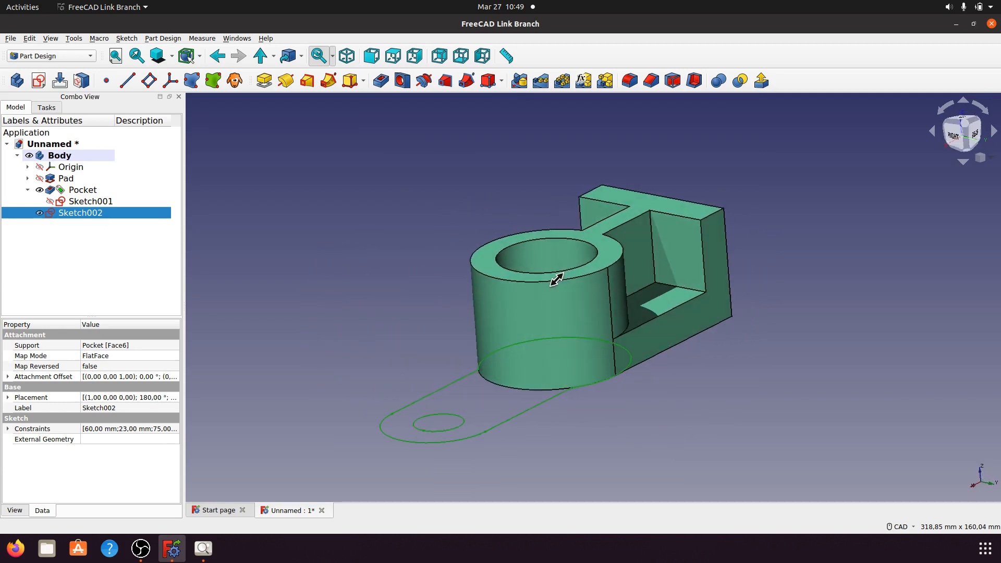
left_click(203, 549)
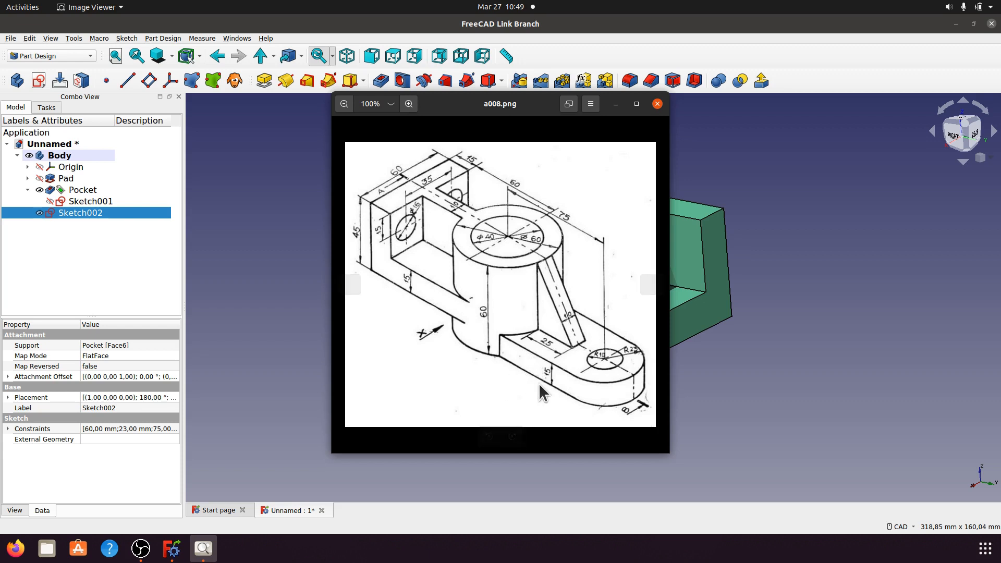
left_click(614, 104)
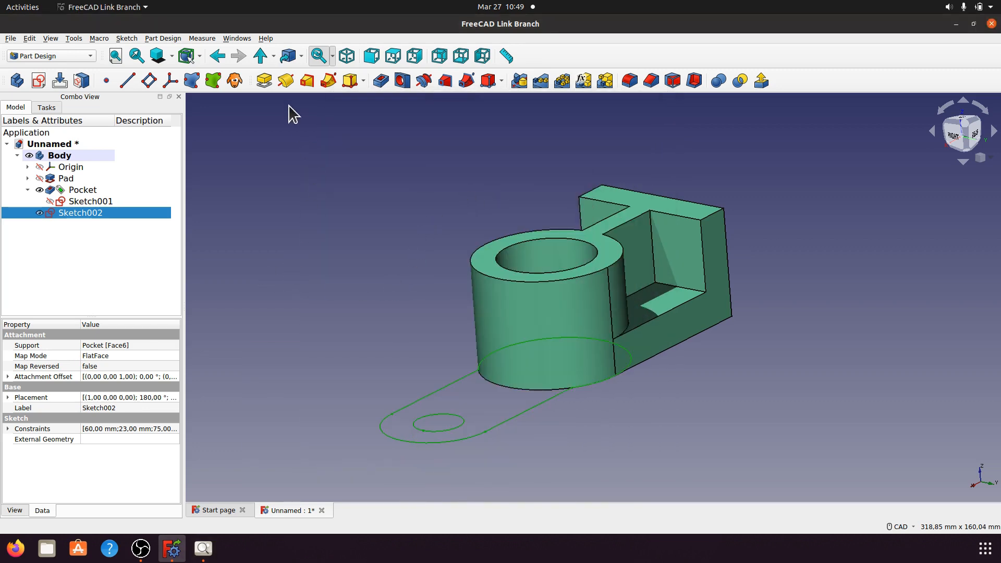
left_click(264, 80)
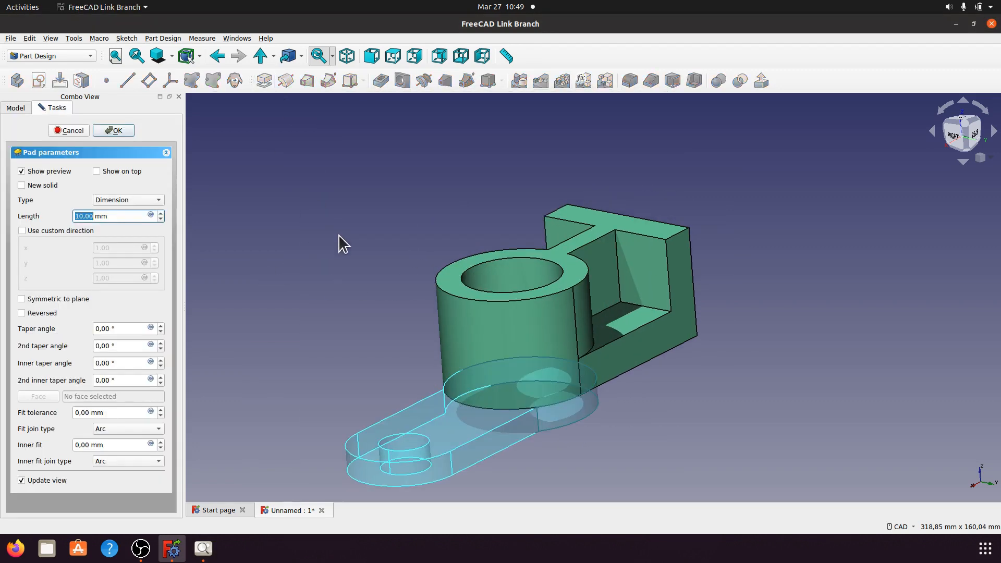
left_click_drag(109, 215, 72, 217)
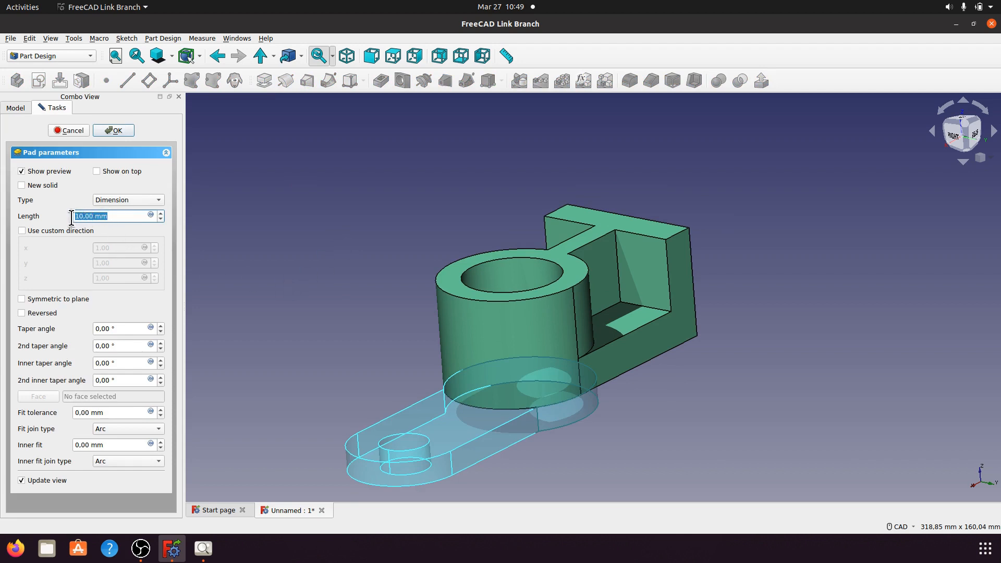
left_click(330, 275)
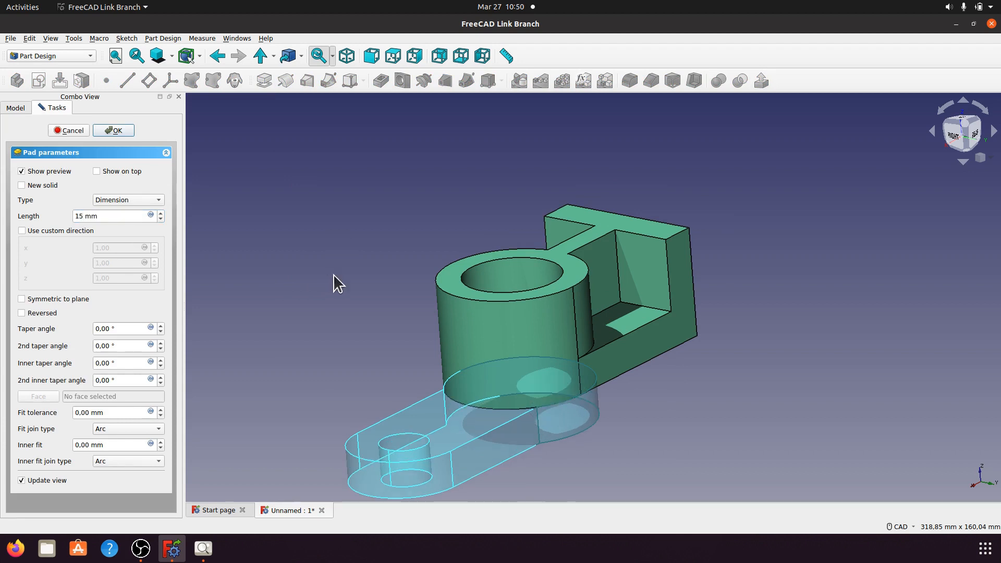
middle_click_drag(672, 381, 565, 348)
left_click(115, 131)
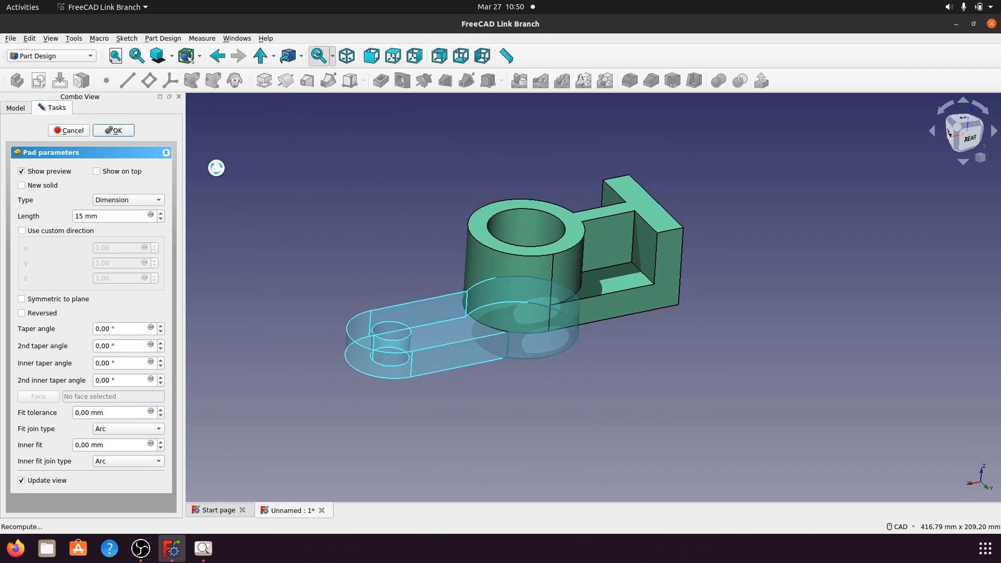
Inspect the padded foot from above and below, and reopen its sketch for editing
middle_click_drag(570, 390, 748, 362)
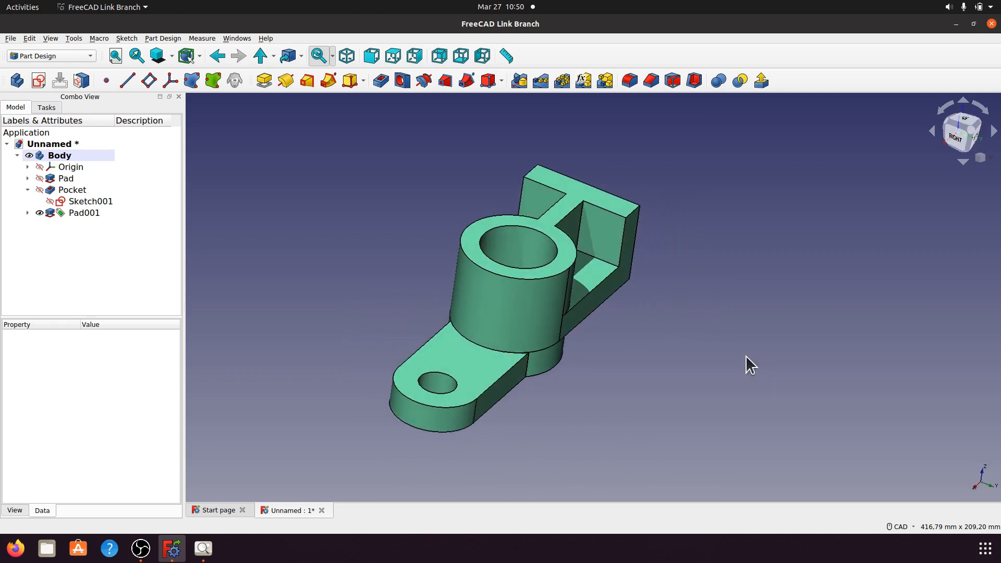
middle_click_drag(446, 323, 376, 300)
scroll(583, 302, "up", 3)
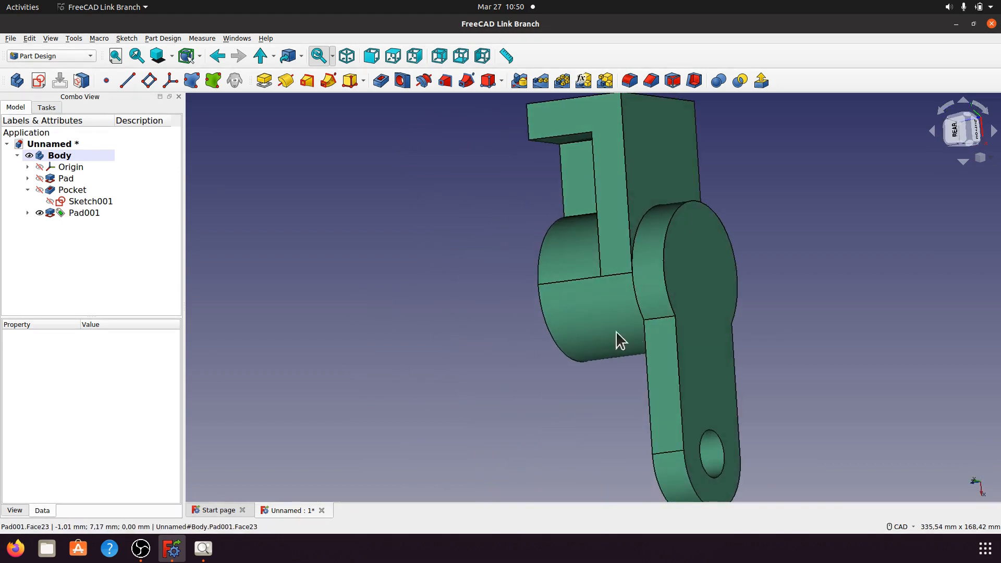
left_click(27, 212)
double_click(84, 224)
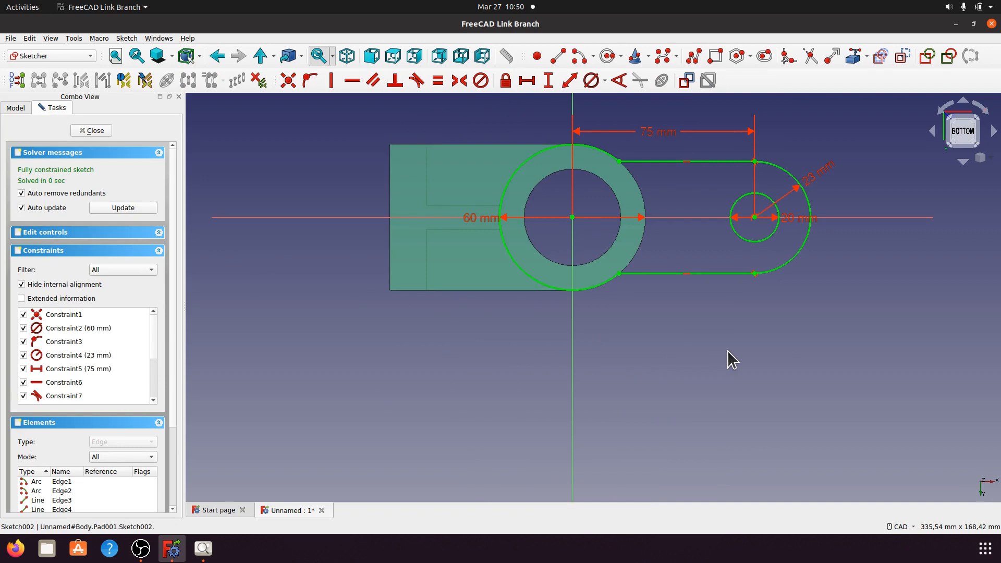
scroll(699, 346, "up", 2)
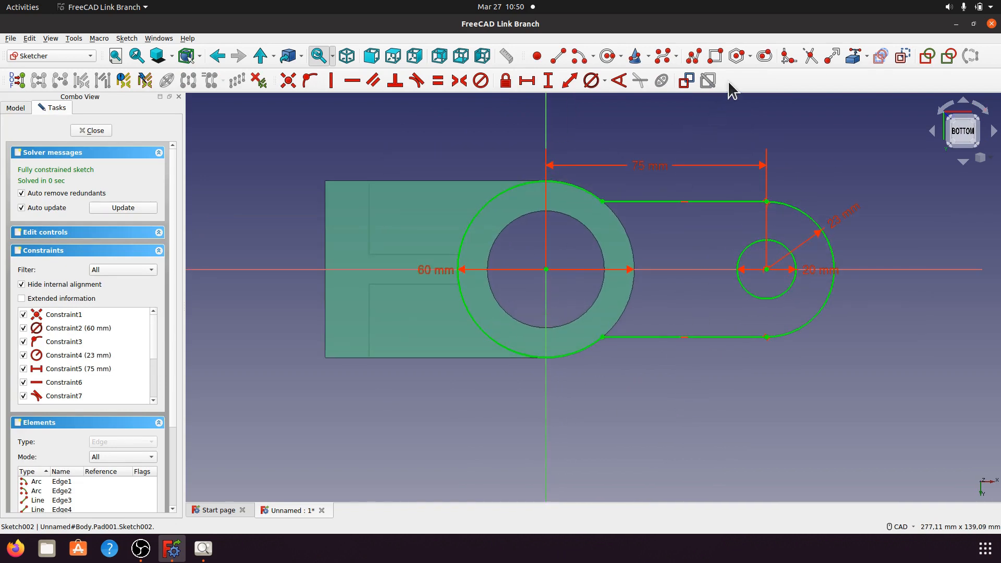
Draw a circle with a radius of about 17.6 mm centred on the sketch origin, inside the cylinder's bore
left_click(609, 58)
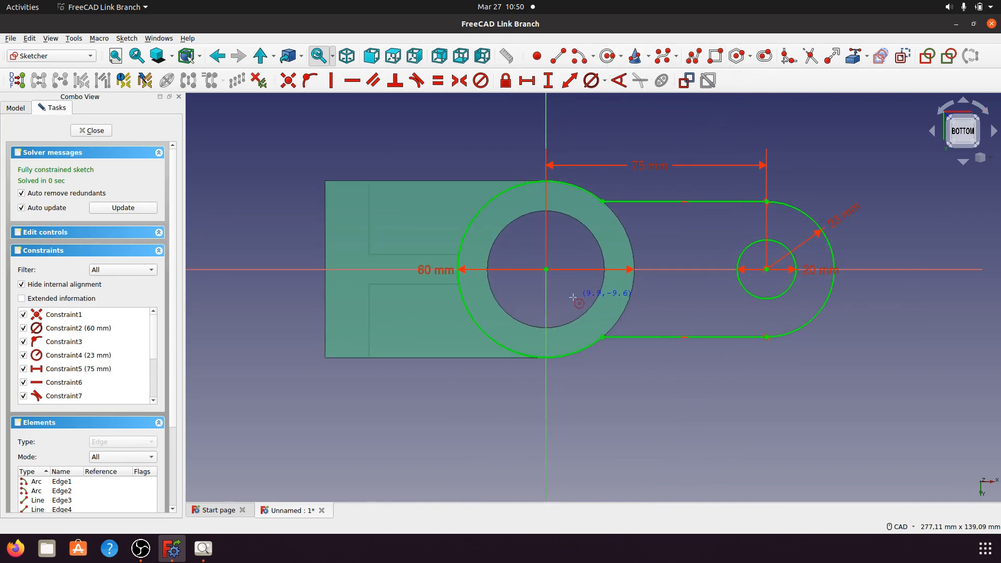
left_click(546, 269)
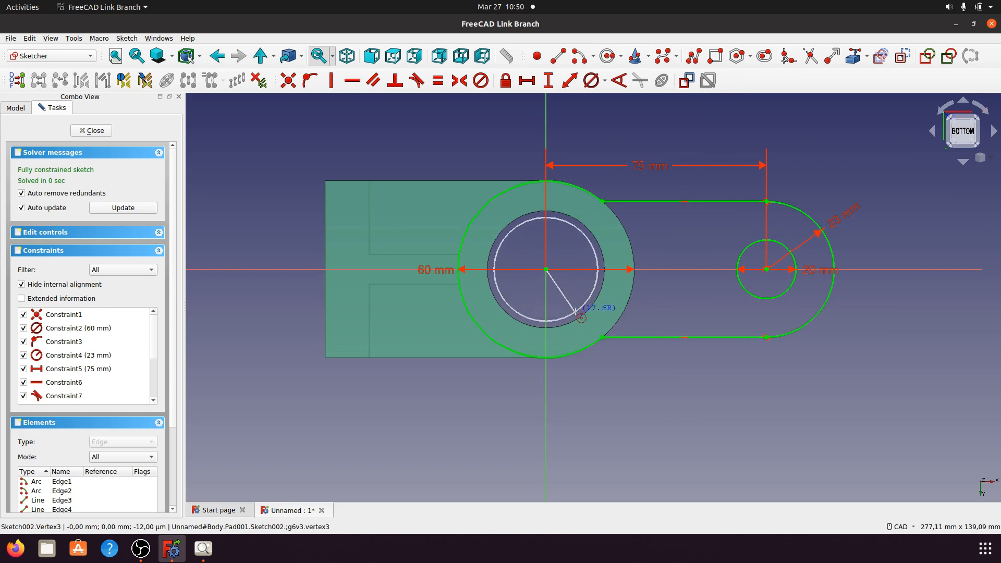
left_click(575, 312)
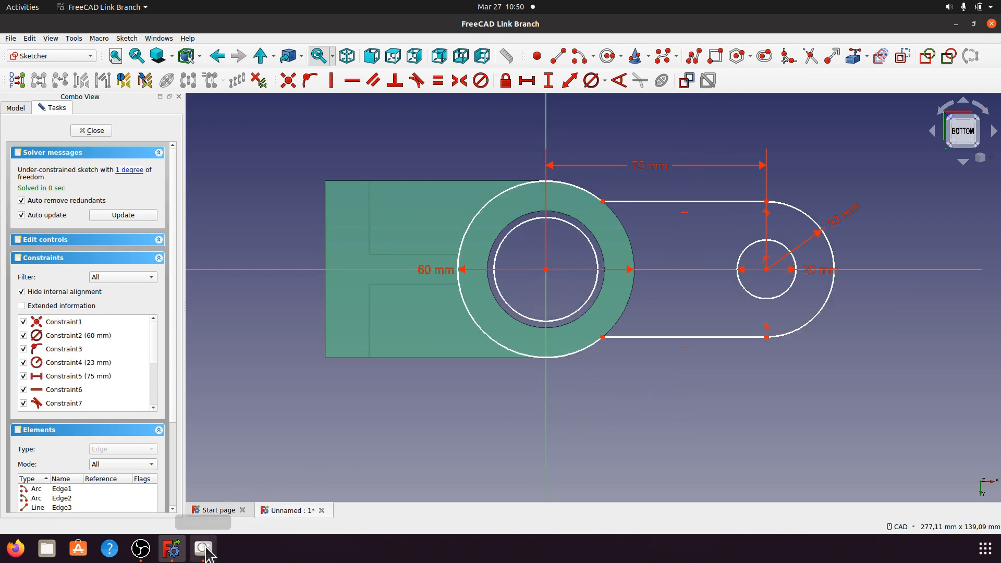
Check the bore size on the reference drawing and constrain the inner circle's diameter to 40 mm
left_click(204, 548)
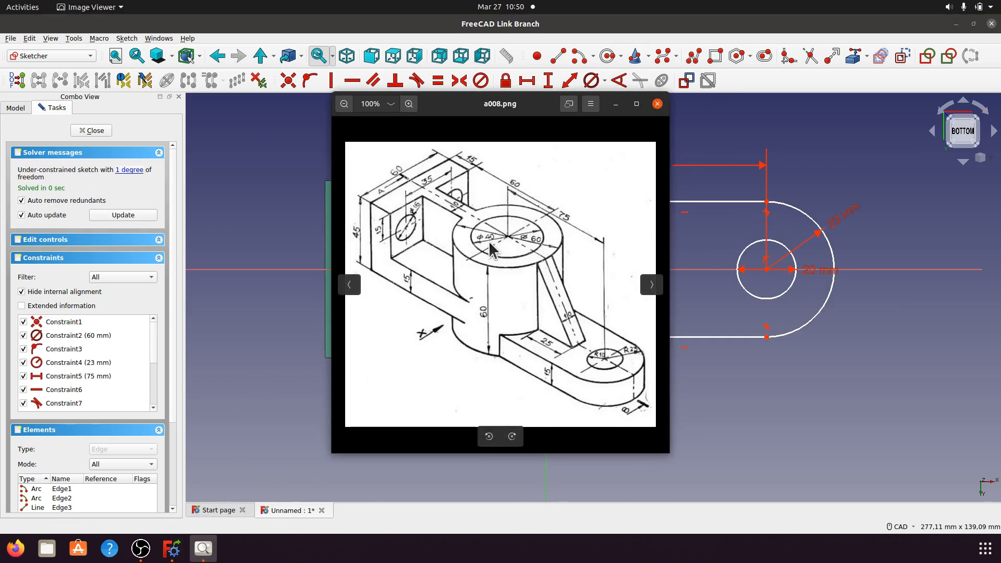
left_click(616, 104)
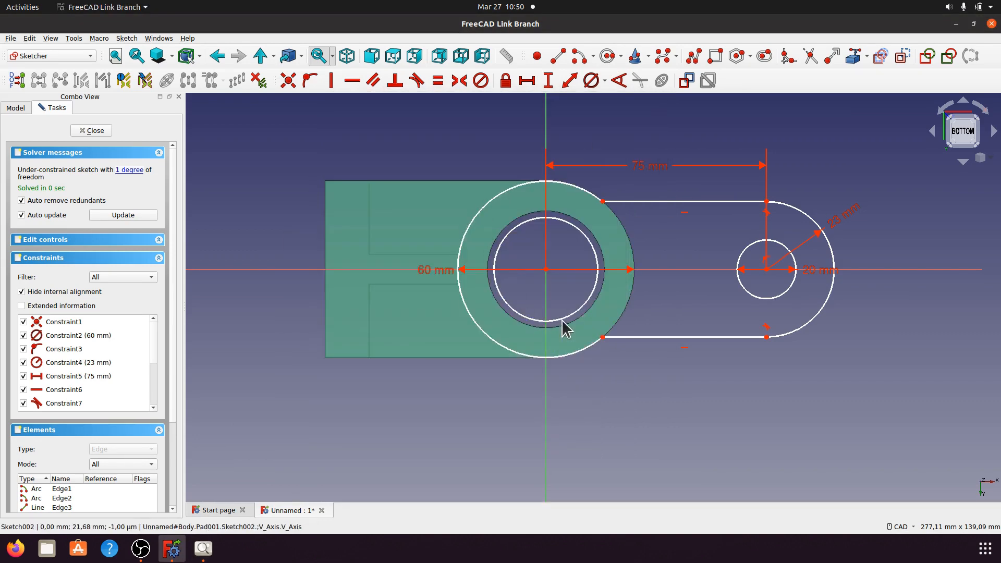
left_click(587, 235)
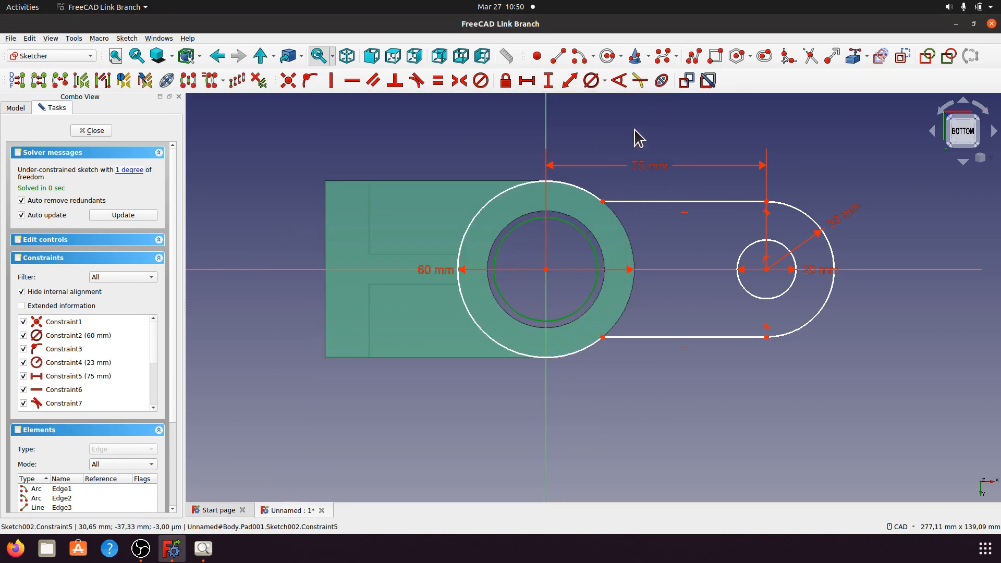
left_click(604, 80)
left_click(614, 108)
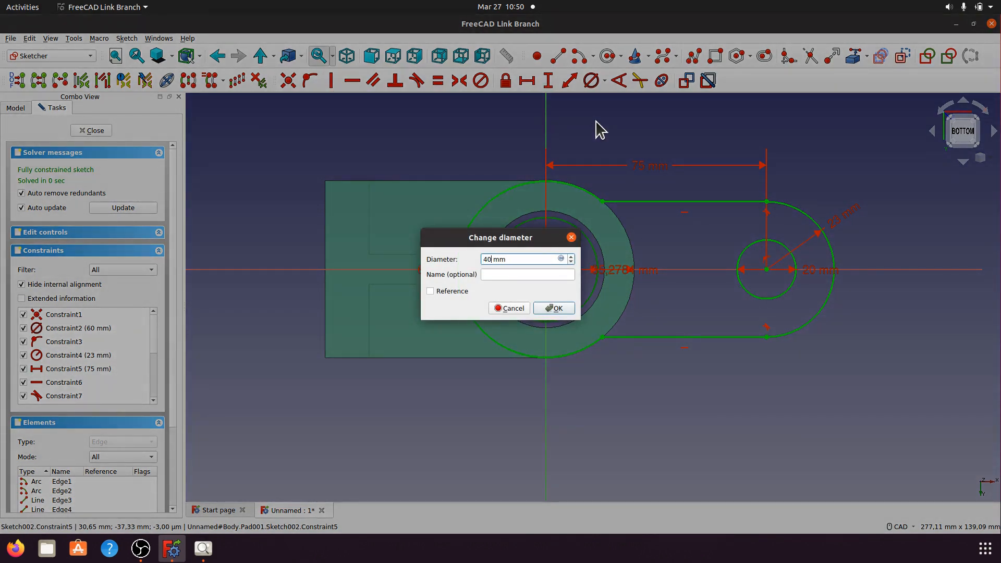
left_click(564, 309)
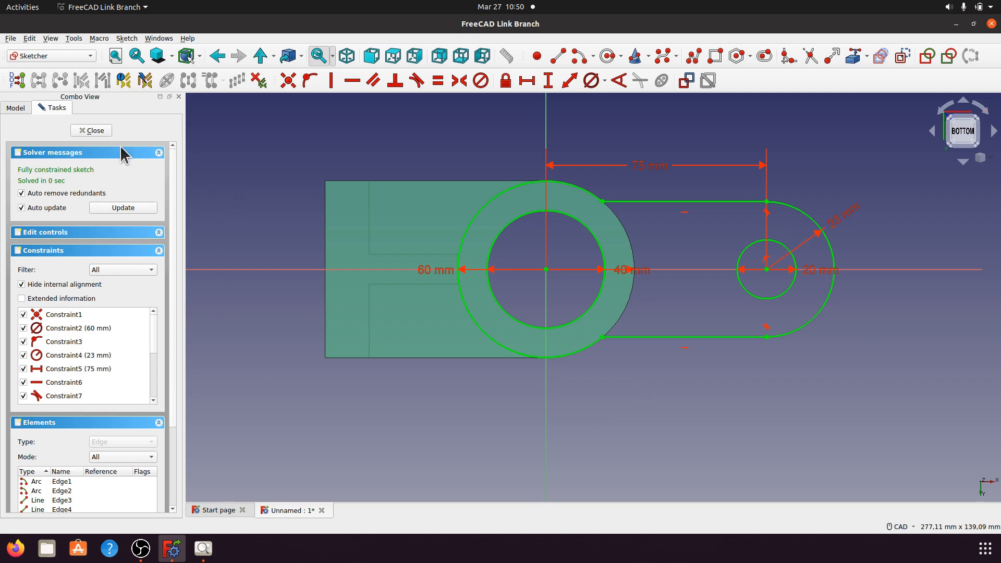
Close the sketch, inspect the bored foot in isometric view, and compare it with the reference drawing
left_click(100, 132)
left_click(402, 315)
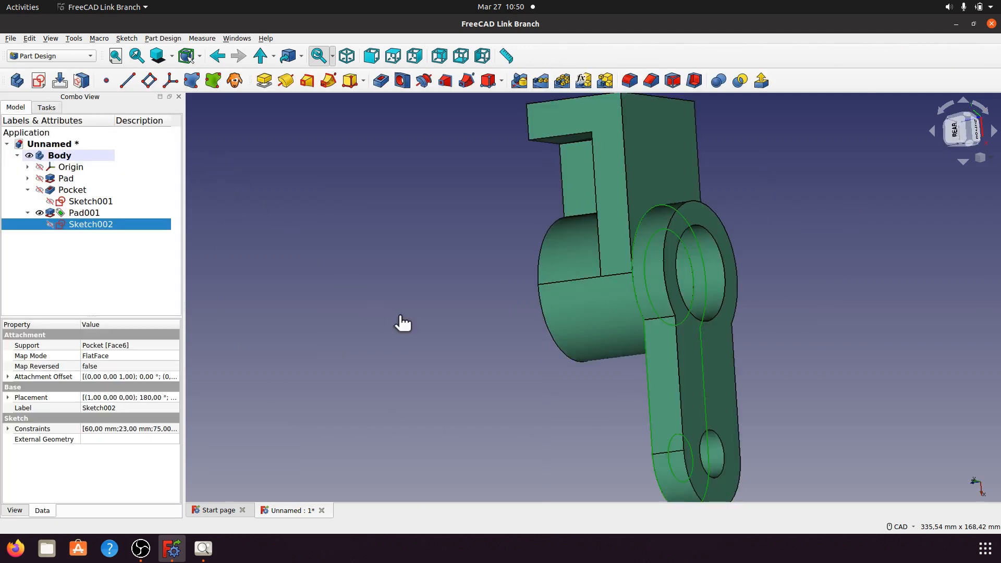
mouse_move(835, 251)
middle_mouse_down()
mouse_move(500, 327)
mouse_move(471, 320)
mouse_move(712, 286)
mouse_move(632, 219)
mouse_move(464, 305)
mouse_move(480, 348)
middle_mouse_up()
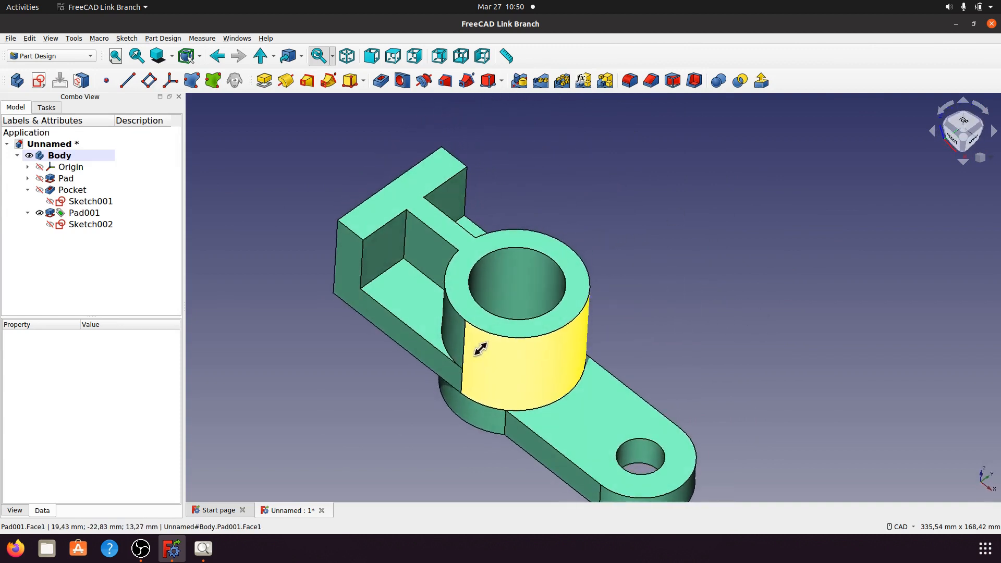
middle_click_drag(585, 359, 603, 316)
scroll(594, 326, "down", 3)
middle_click_drag(547, 397, 480, 332)
left_click(342, 59)
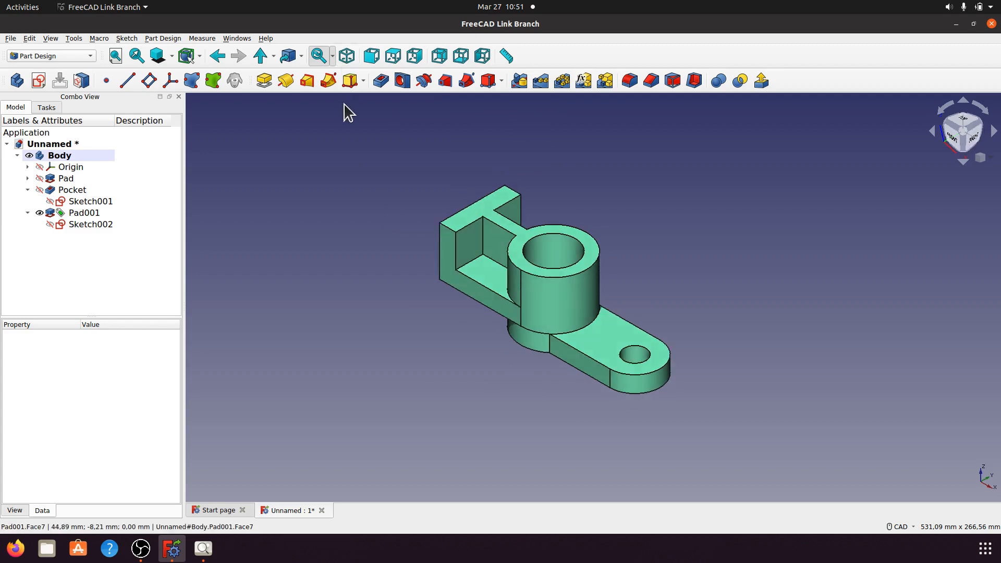
scroll(433, 339, "up", 3)
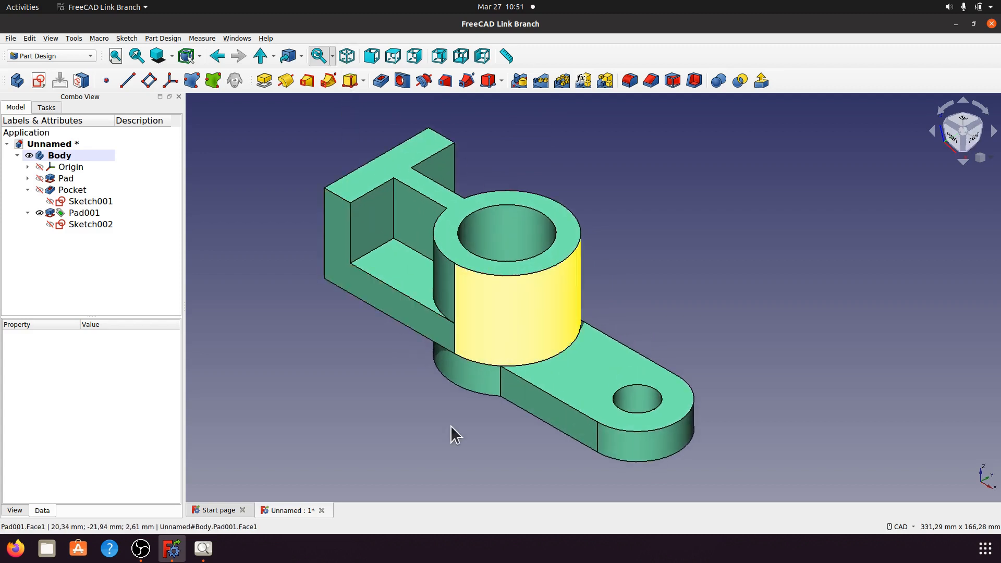
left_click(203, 548)
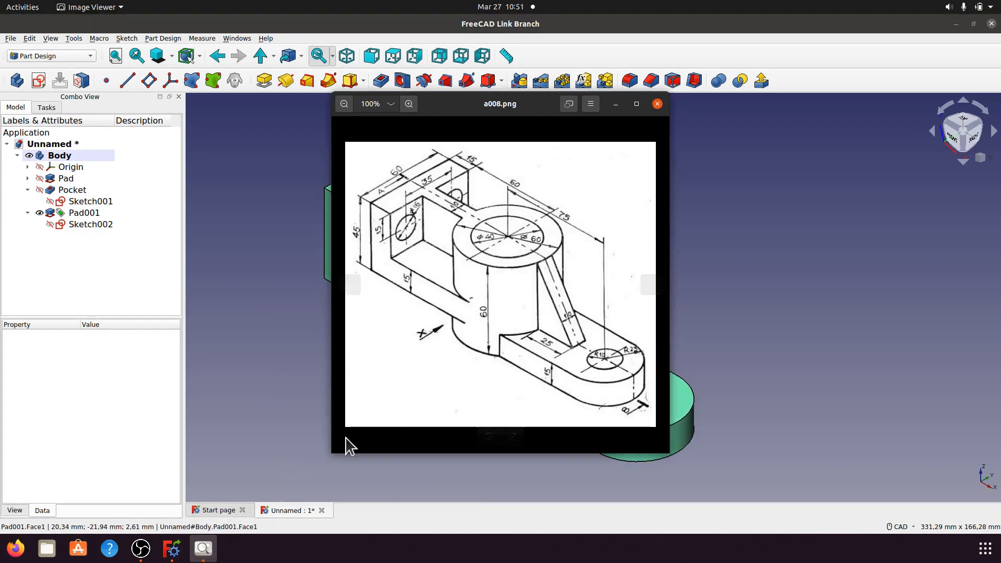
left_click(615, 103)
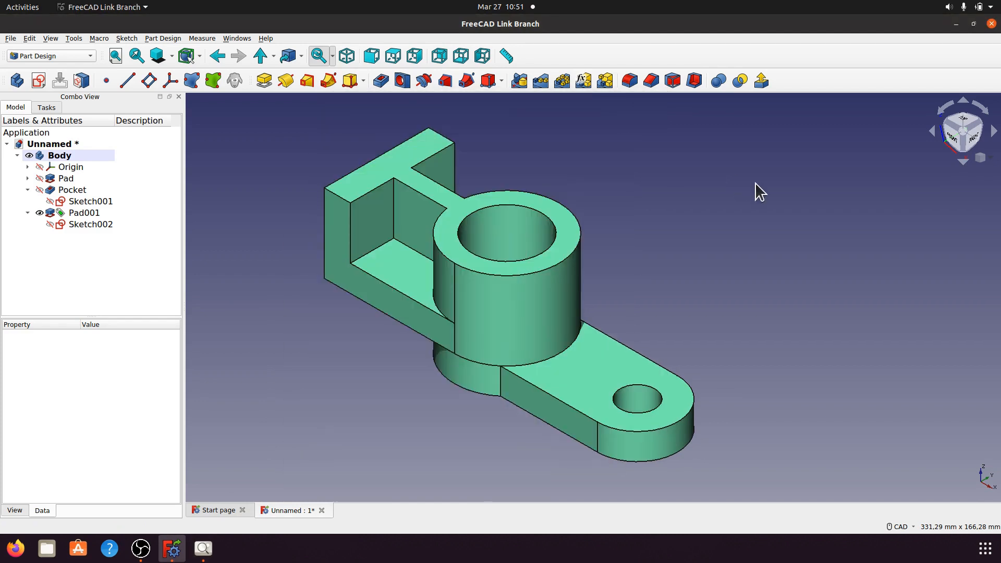
Set the foot pad's Refine property to true to merge the leftover edges on the cylinder
left_click(81, 211)
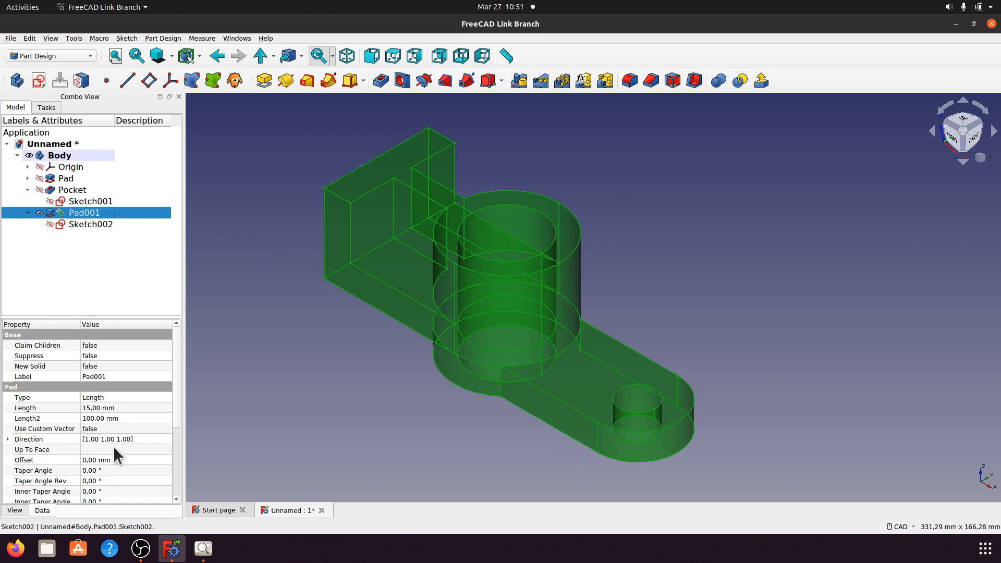
scroll(174, 430, "down", 3)
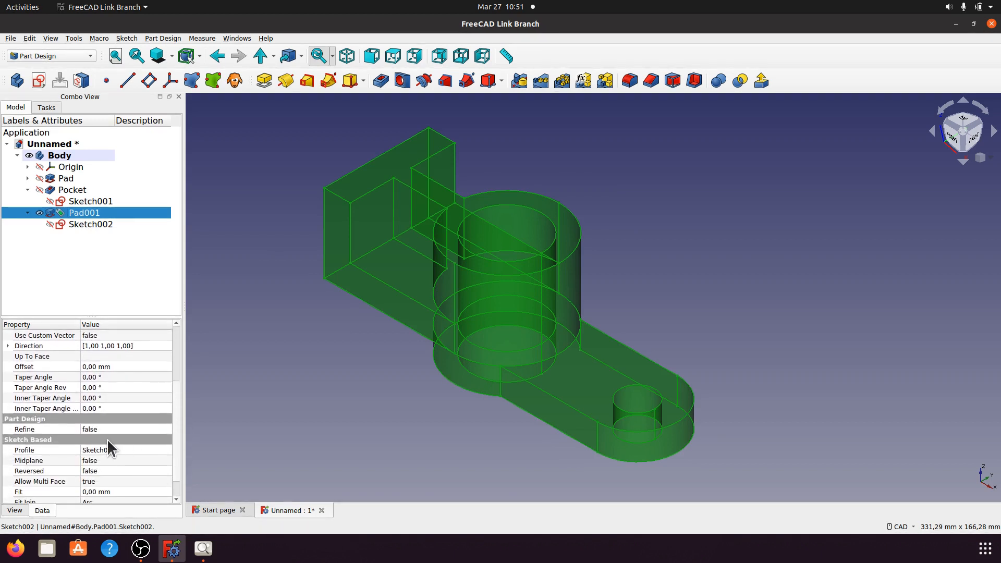
left_click(147, 430)
left_click(167, 430)
left_click(140, 440)
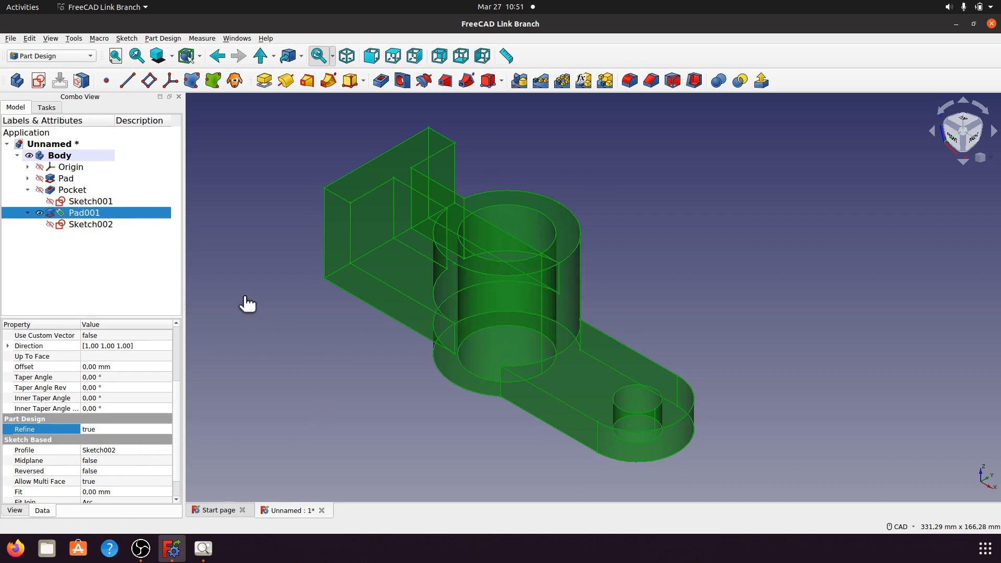
left_click(283, 352)
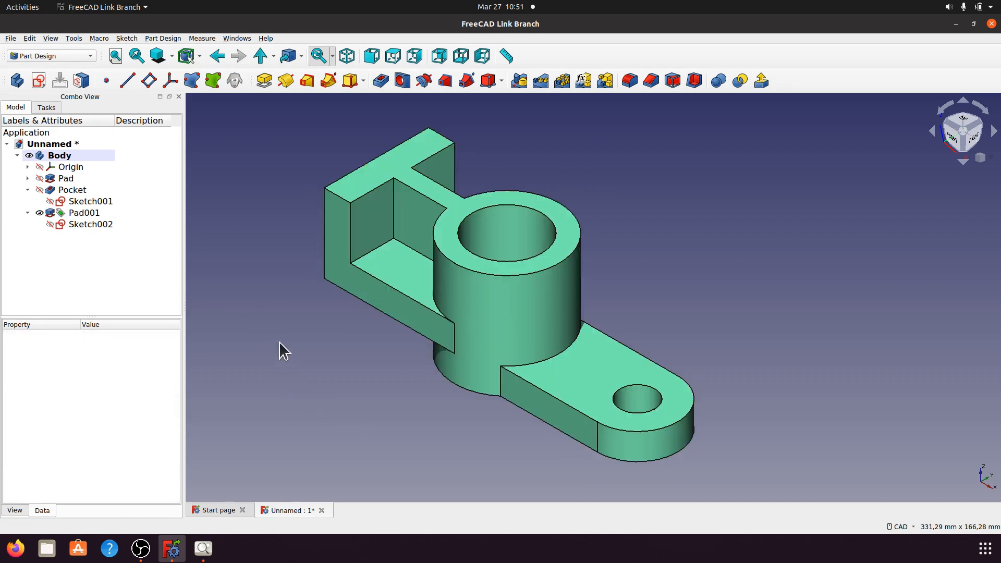
Study the slanted rib on the reference drawing and create a new sketch on the foot's top face
left_click(203, 548)
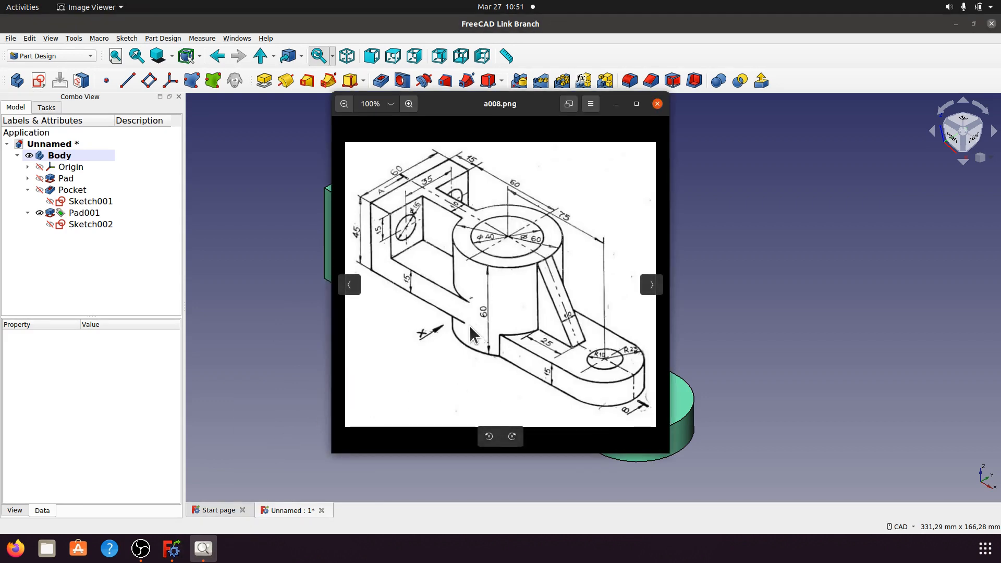
left_click(615, 103)
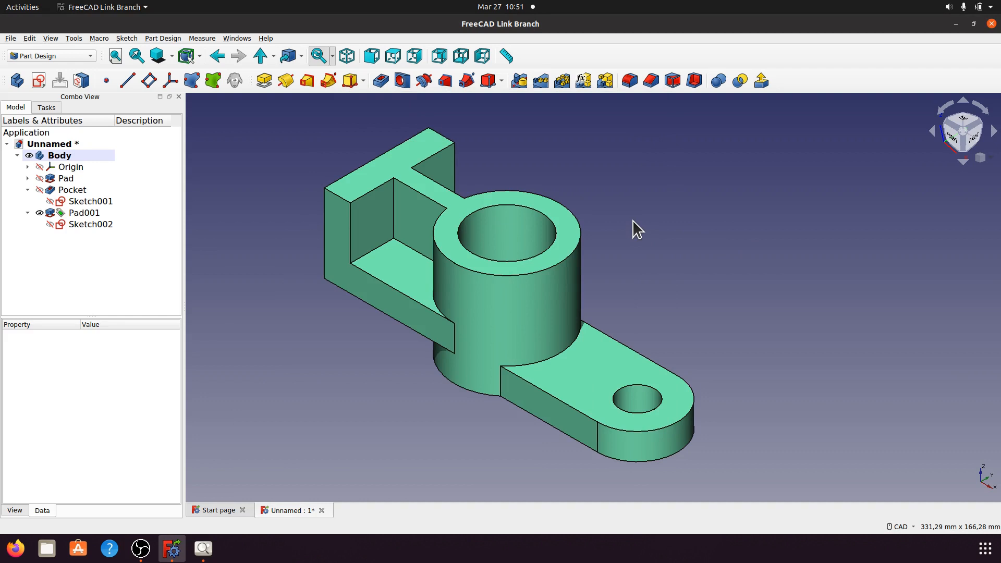
left_click(203, 548)
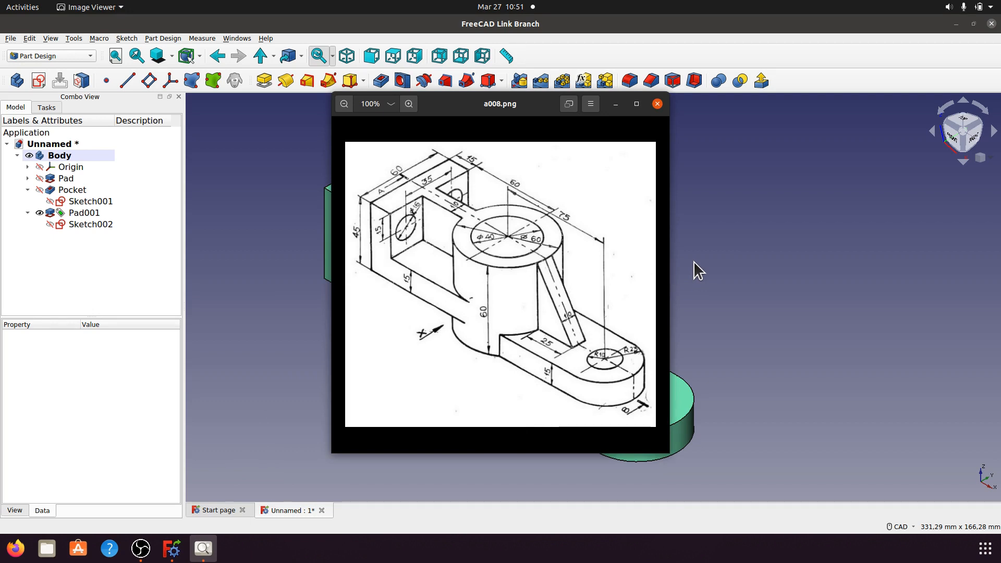
left_click(615, 105)
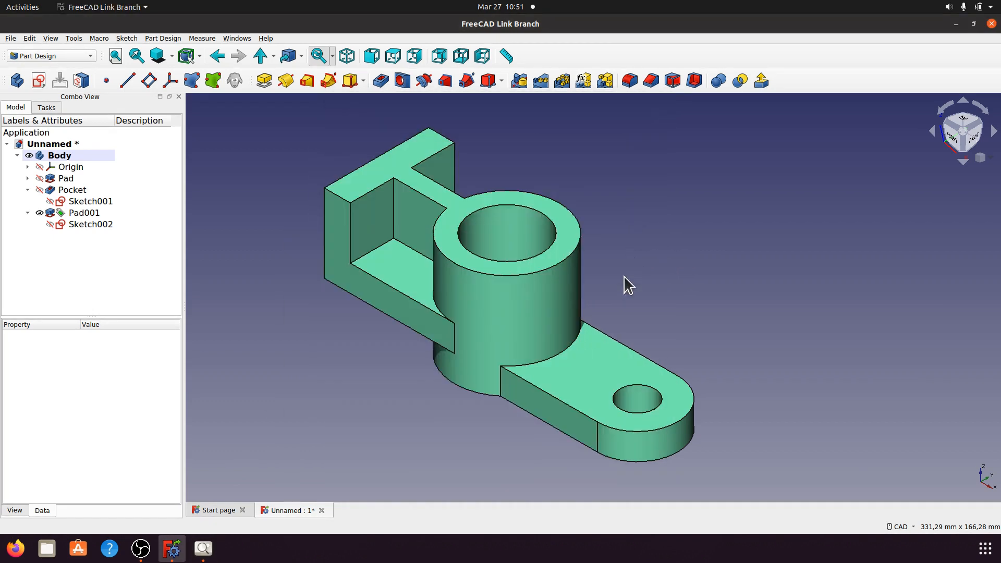
left_click(594, 360)
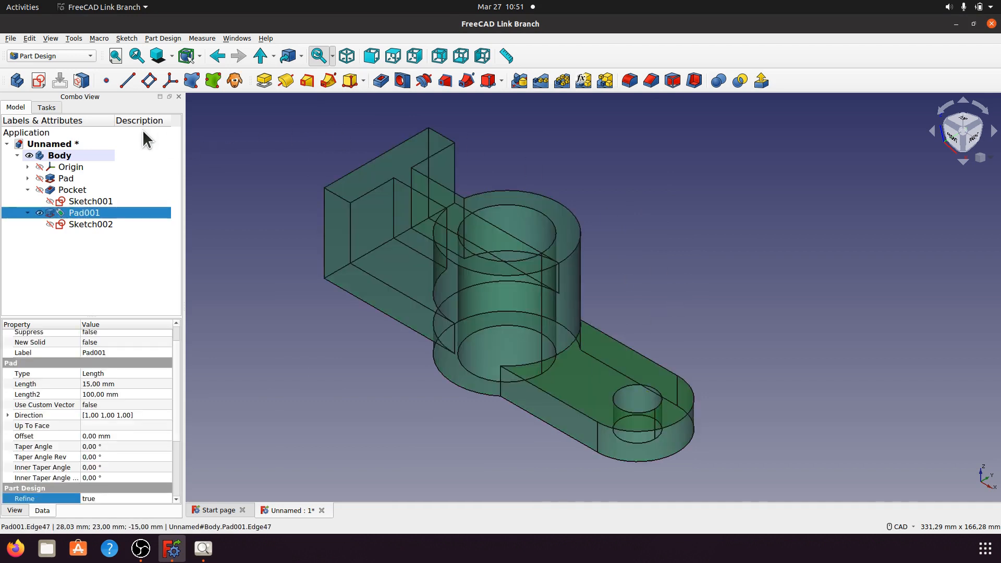
left_click(38, 80)
Draw a narrow rectangle across the horizontal axis, from the cylinder's outer edge to just short of the foot's hole
scroll(623, 188, "up", 3)
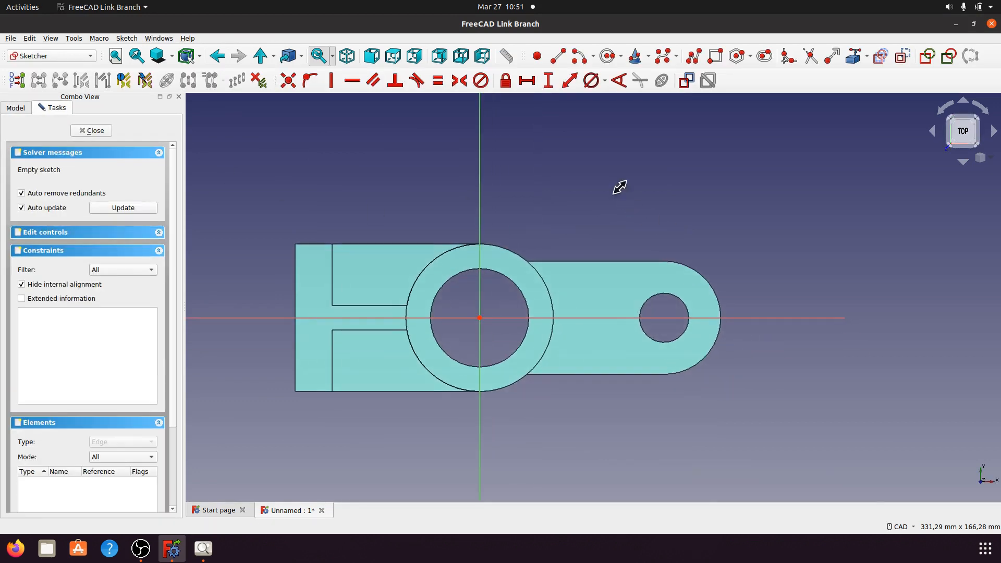
left_click(714, 57)
left_click(513, 313)
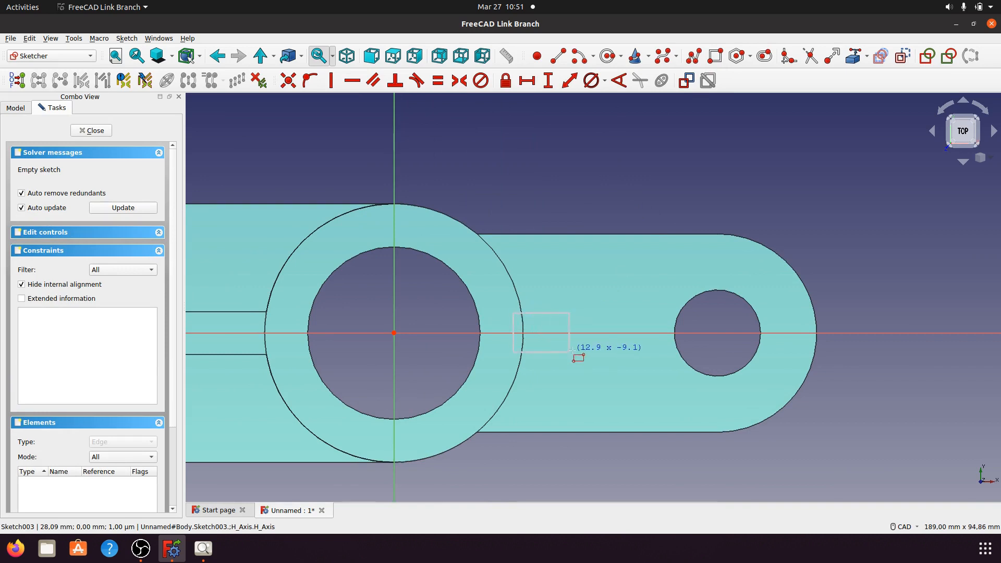
left_click(649, 346)
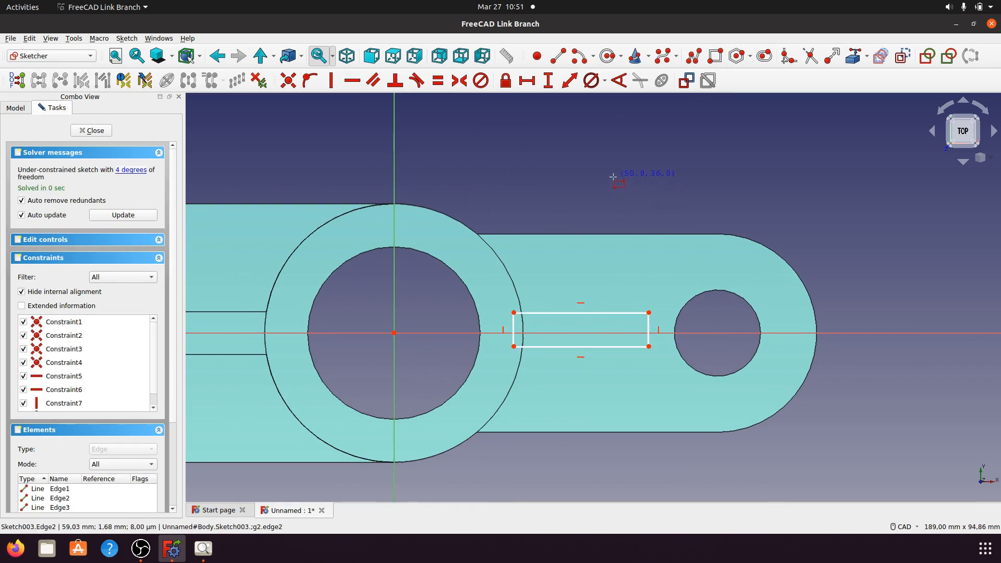
Make the rectangle's two corners nearest the hole symmetric about the horizontal axis
left_click(649, 346)
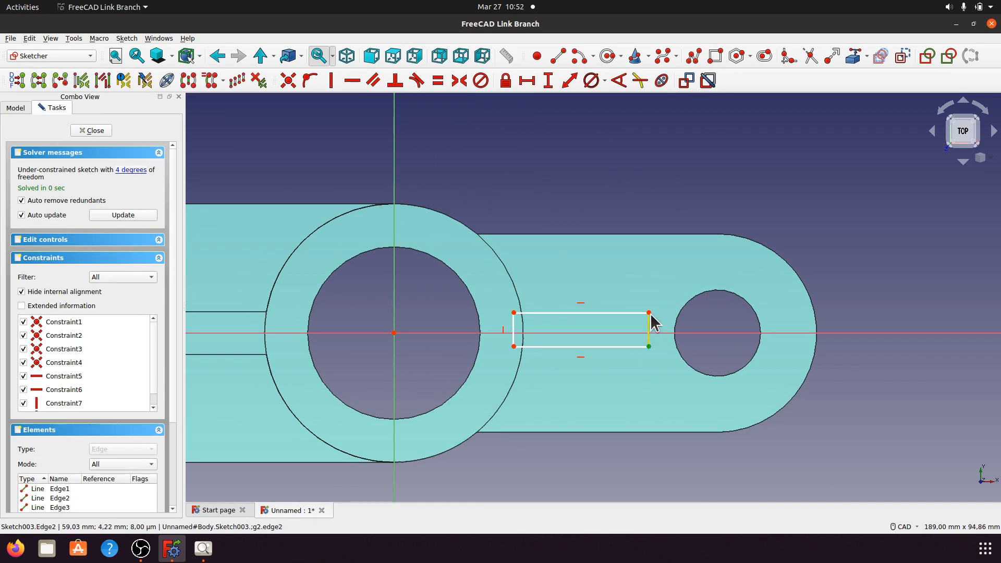
left_click(649, 313)
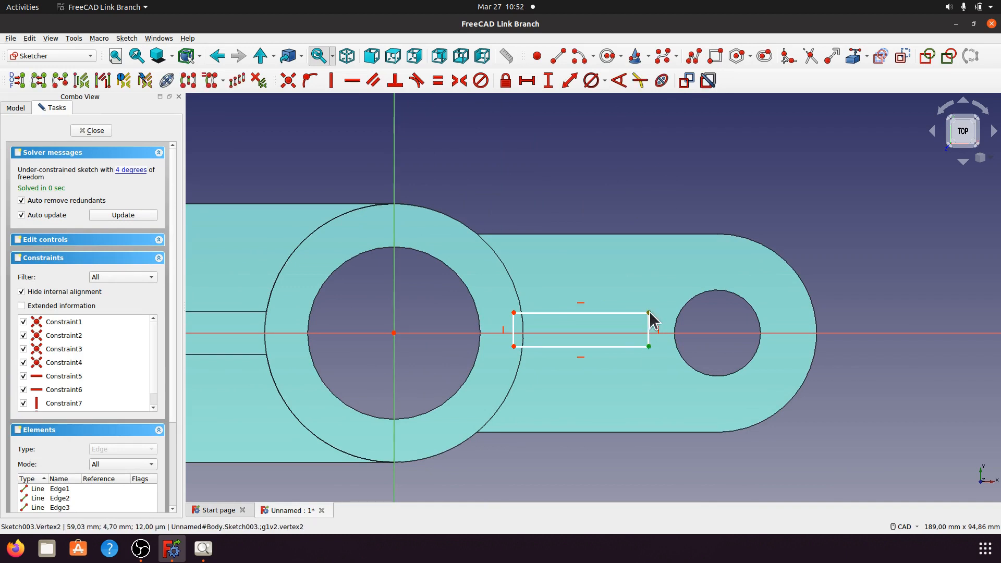
left_click(634, 333)
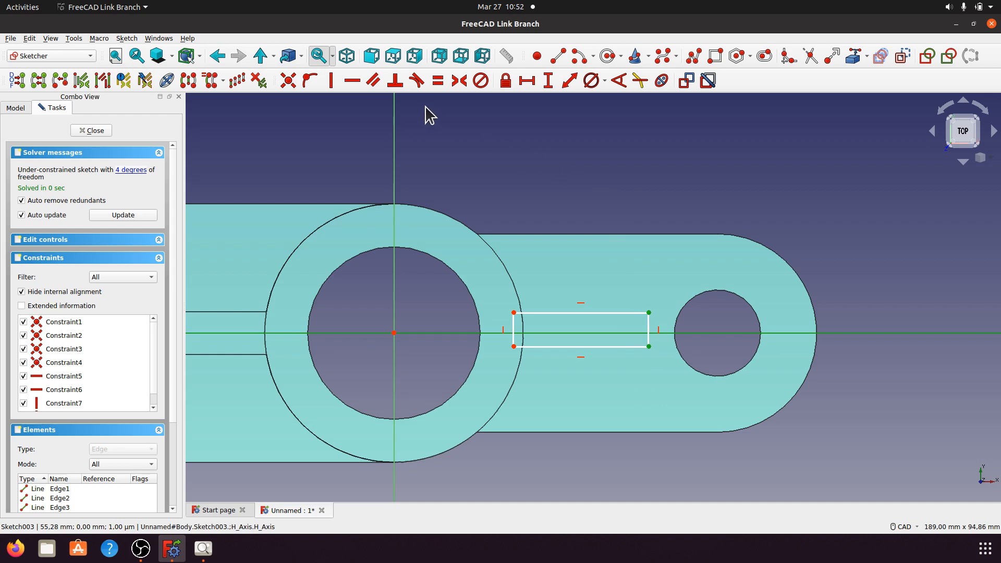
left_click(460, 82)
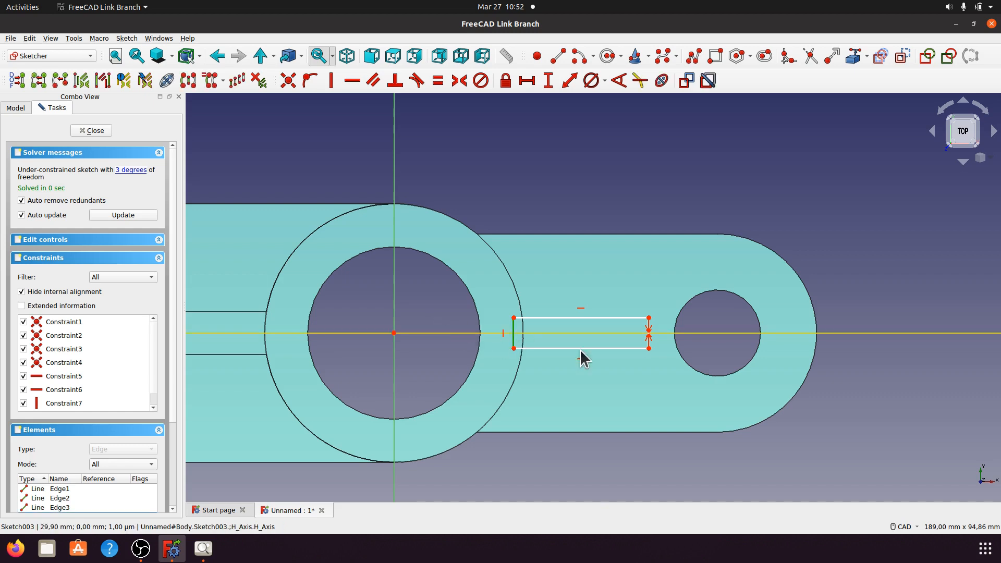
Check the rib's thickness on the reference drawing and constrain the rectangle's vertical edge nearest the hole to 10 mm
left_click(649, 340)
left_click(548, 80)
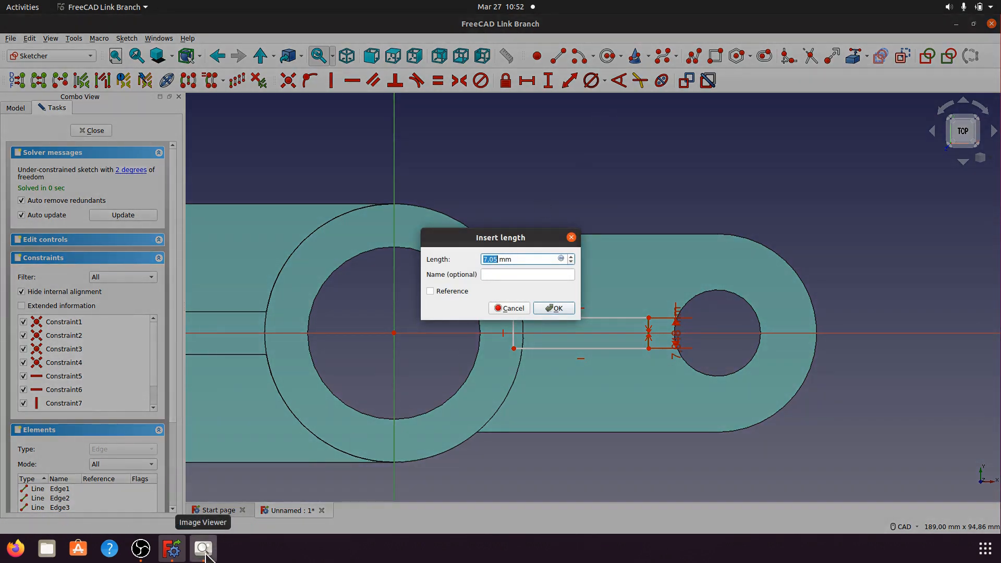
left_click(195, 556)
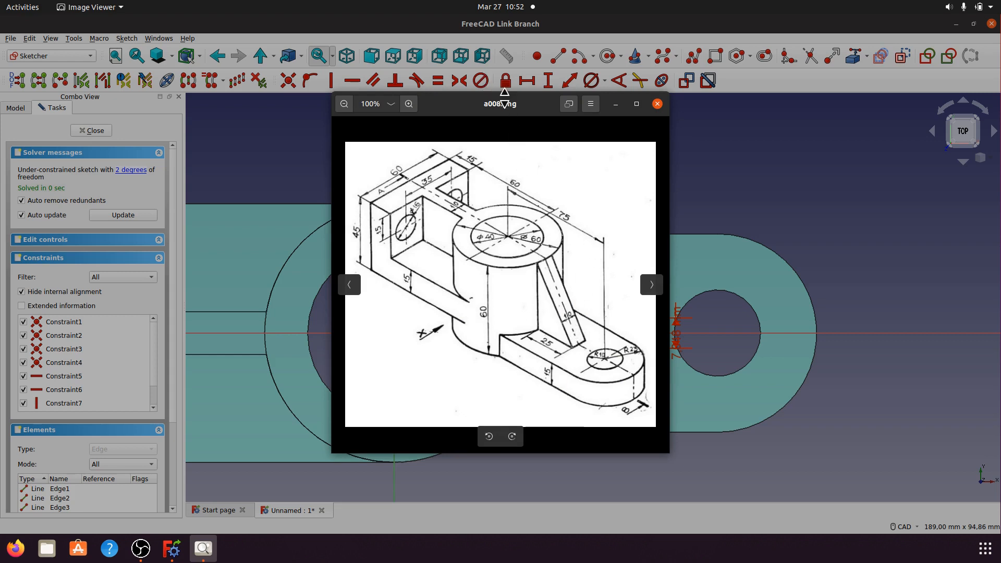
left_click(614, 104)
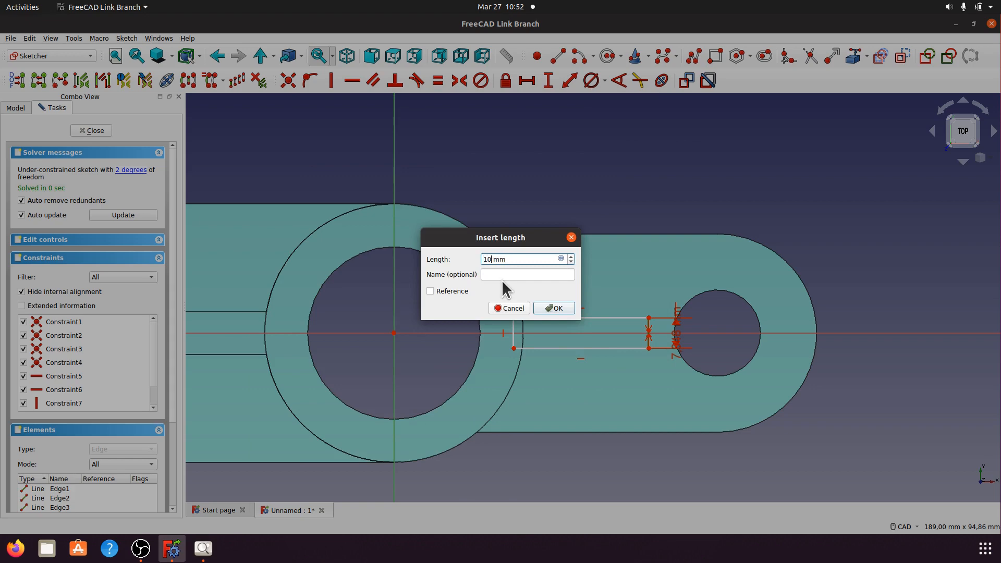
left_click(552, 307)
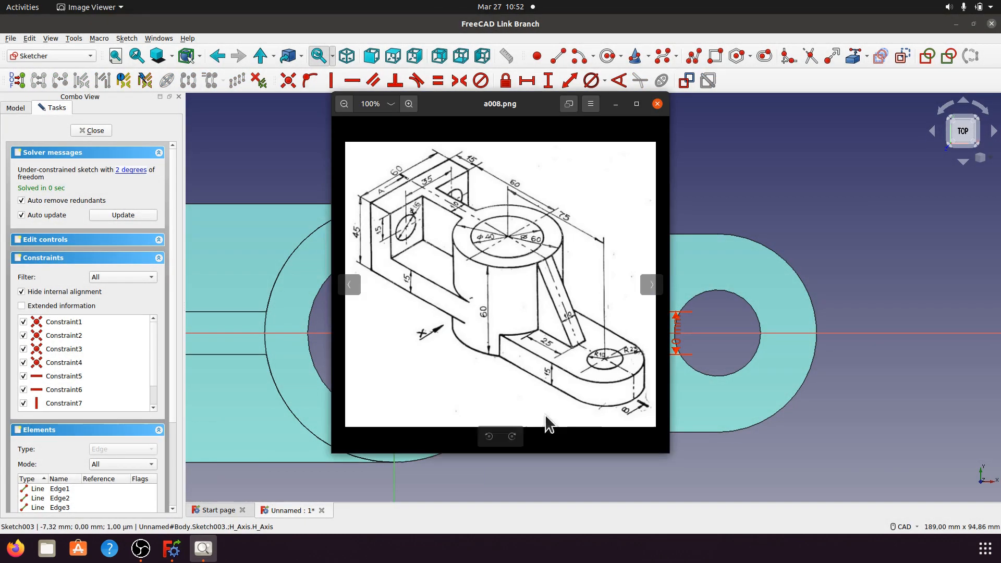
Check the reference drawing, constrain the rectangle's edge nearest the hole 55 mm horizontally from the origin, and move both dimension labels clear of the rectangle
left_click(204, 548)
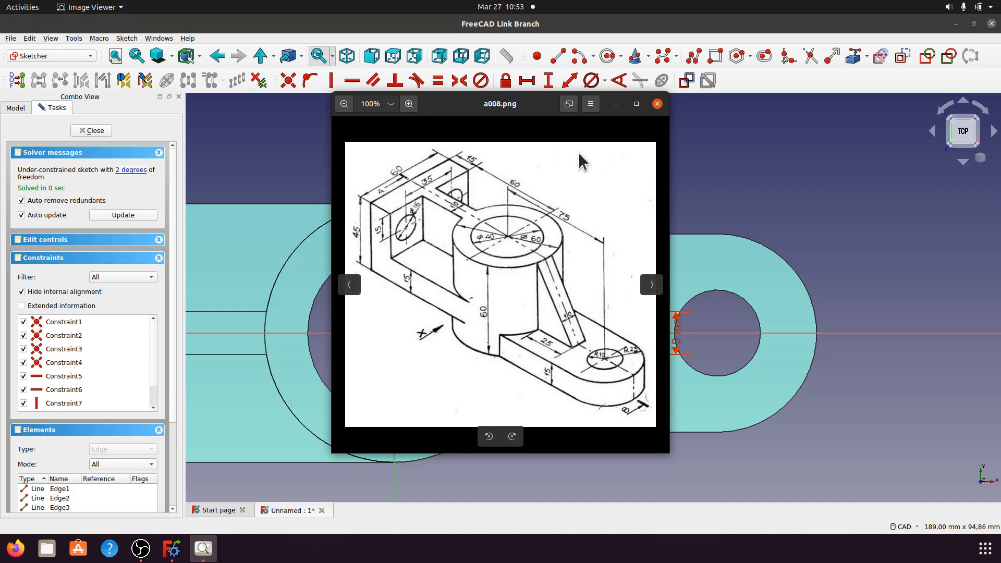
left_click(615, 104)
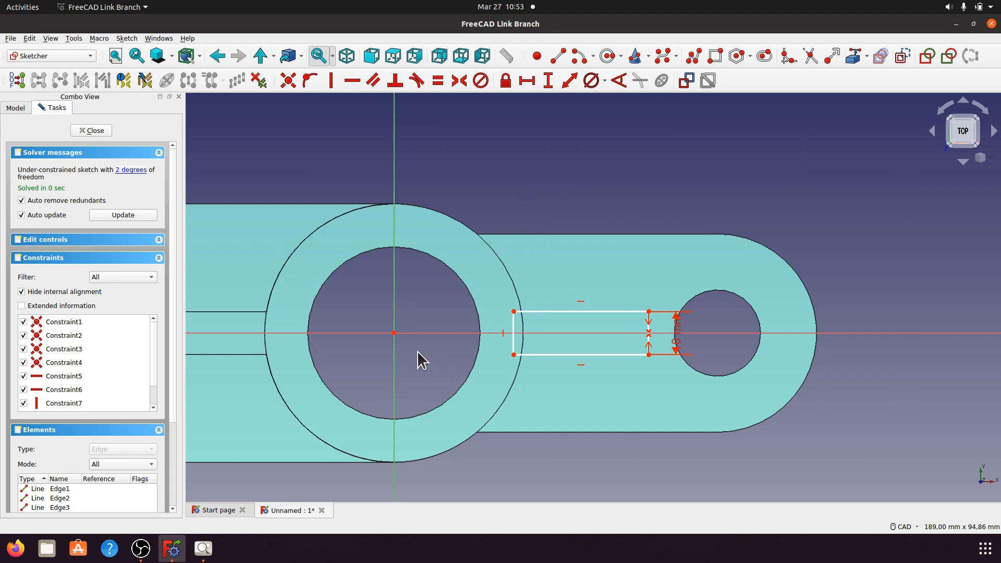
left_click(394, 332)
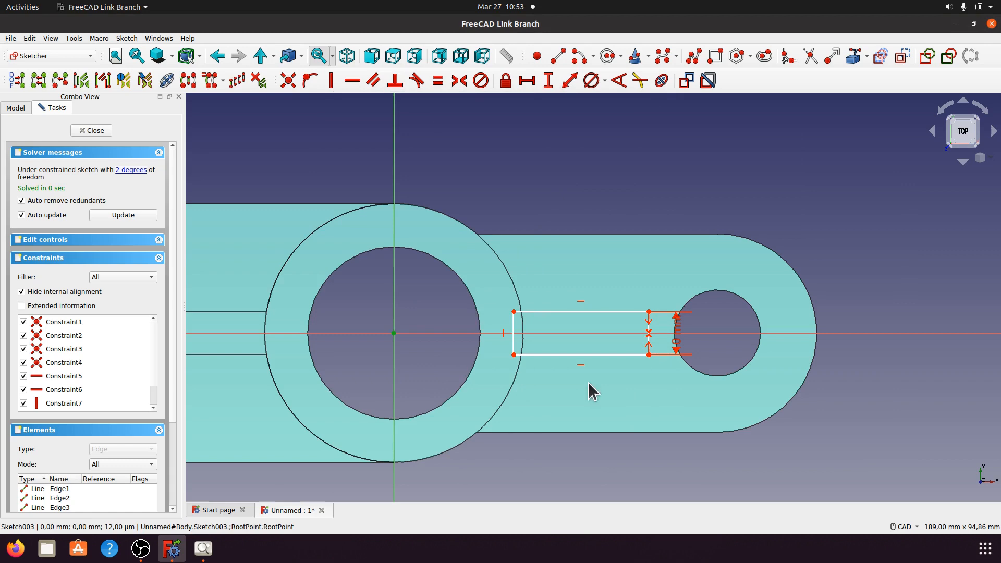
left_click(649, 333)
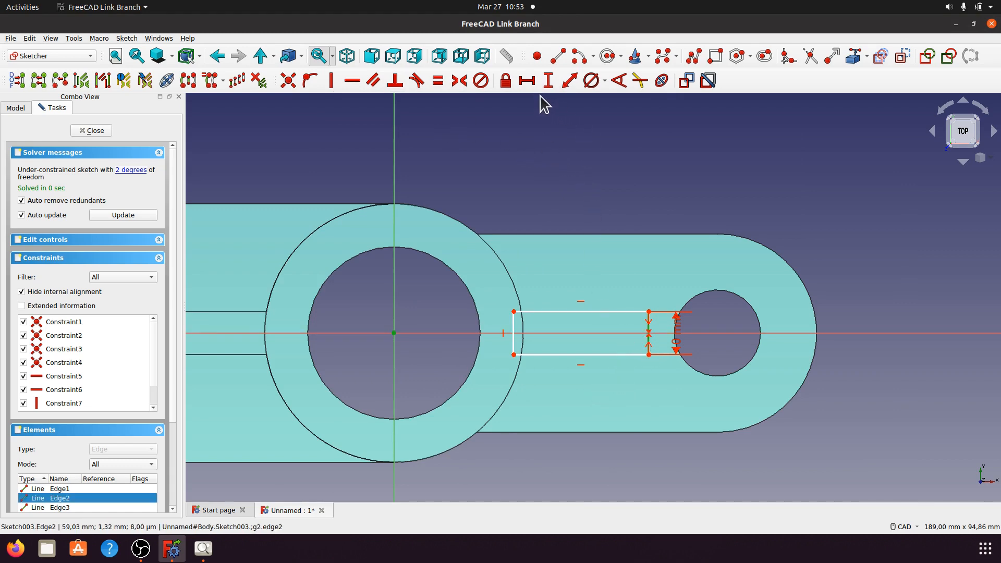
left_click(528, 80)
left_click(589, 298)
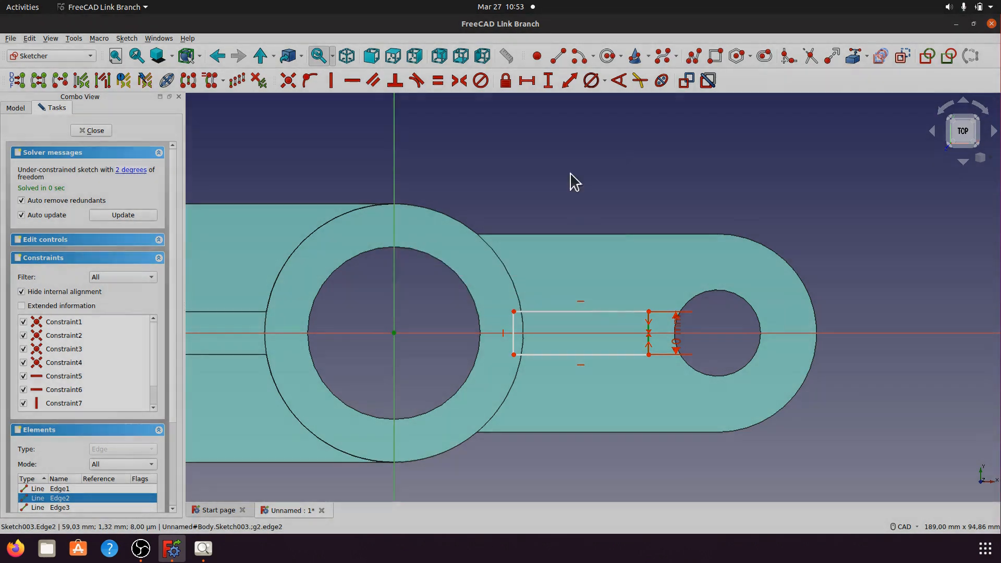
left_click(569, 81)
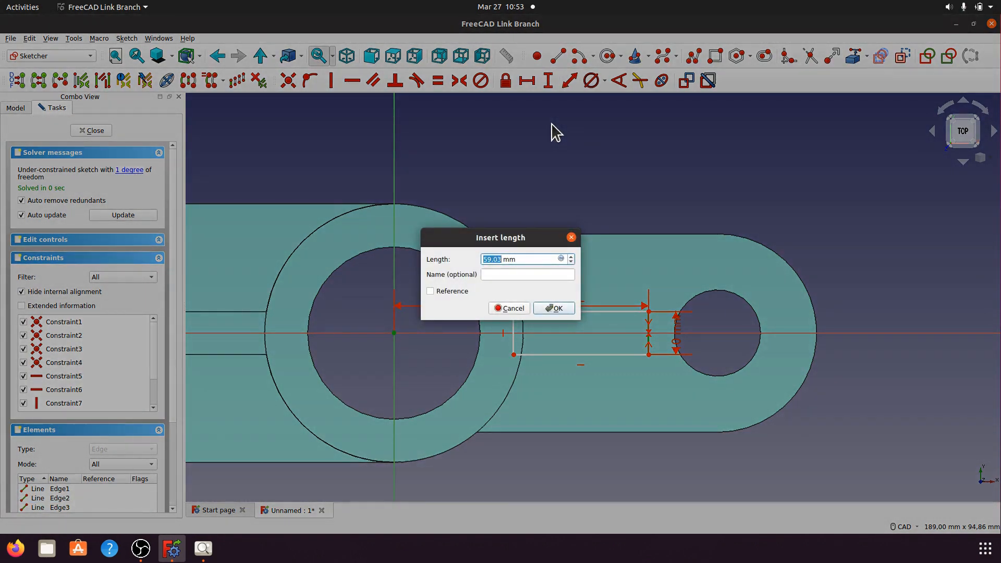
type("5")
left_click(553, 307)
left_click_drag(509, 310, 520, 186)
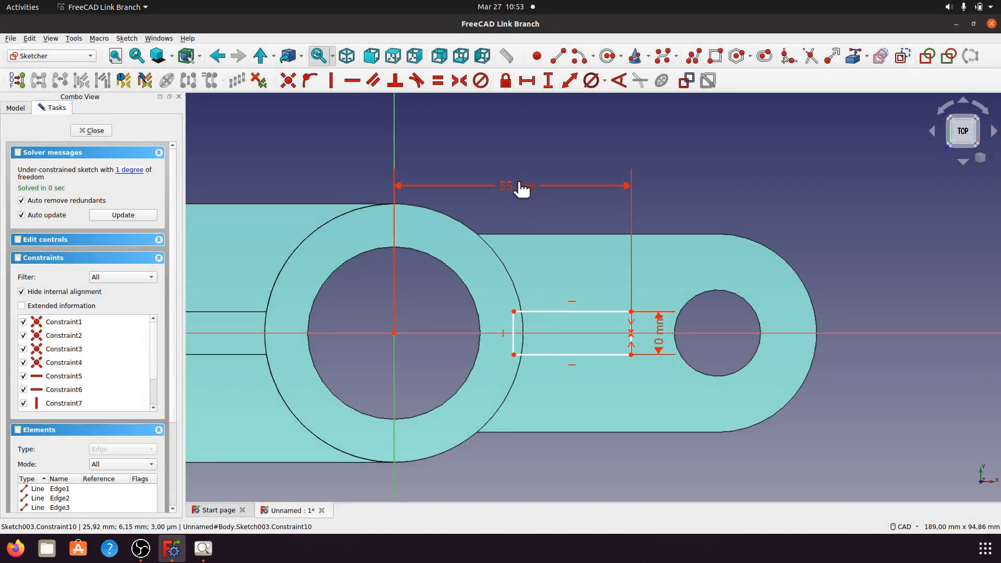
left_click_drag(663, 334, 664, 211)
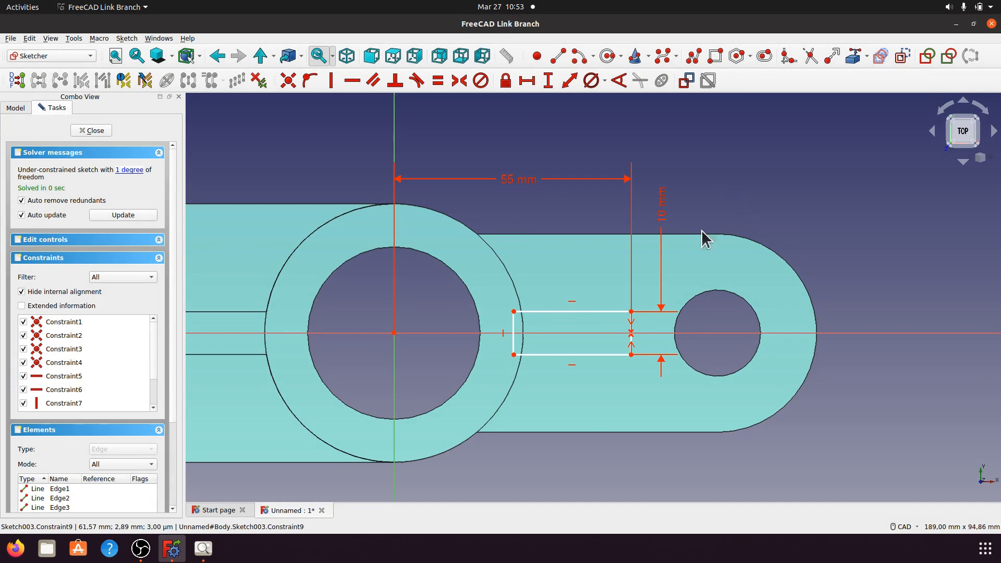
Draw an arc centred on the origin along the cylinder's outer edge, extending past both long sides of the rectangle
middle_click_drag(578, 406, 596, 328)
middle_click_drag(596, 327, 595, 315, "ctrl")
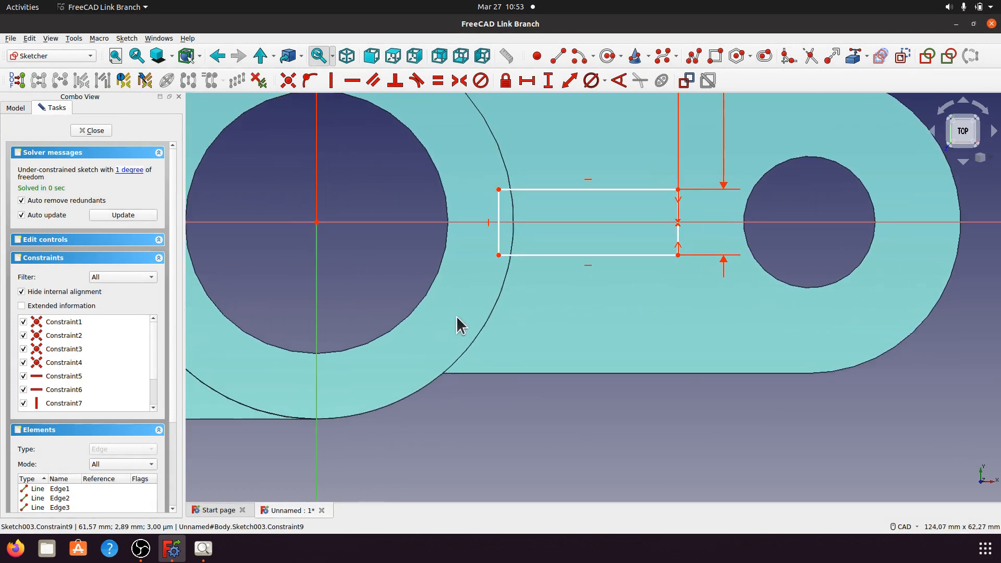
middle_click_drag(535, 310, 578, 389)
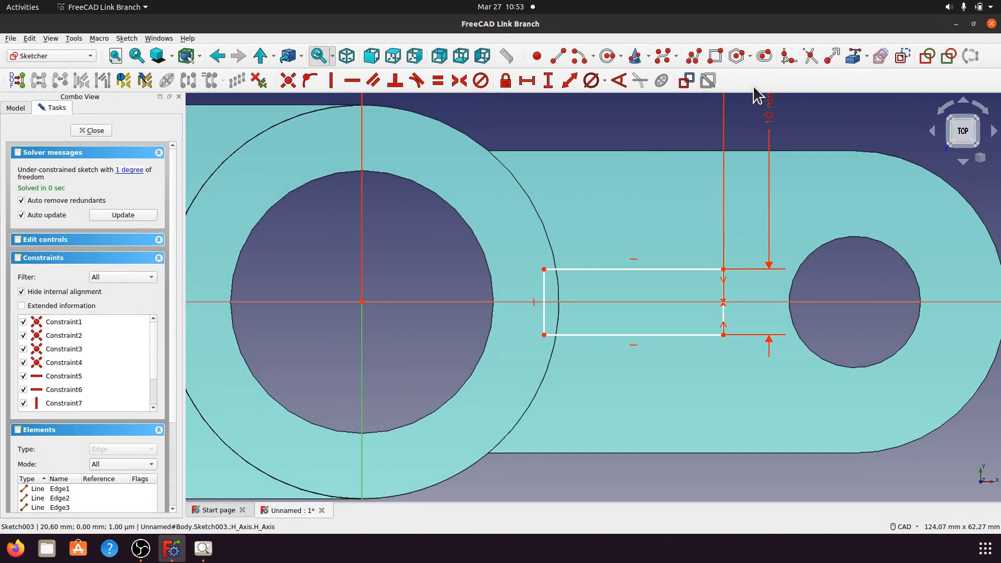
left_click(577, 56)
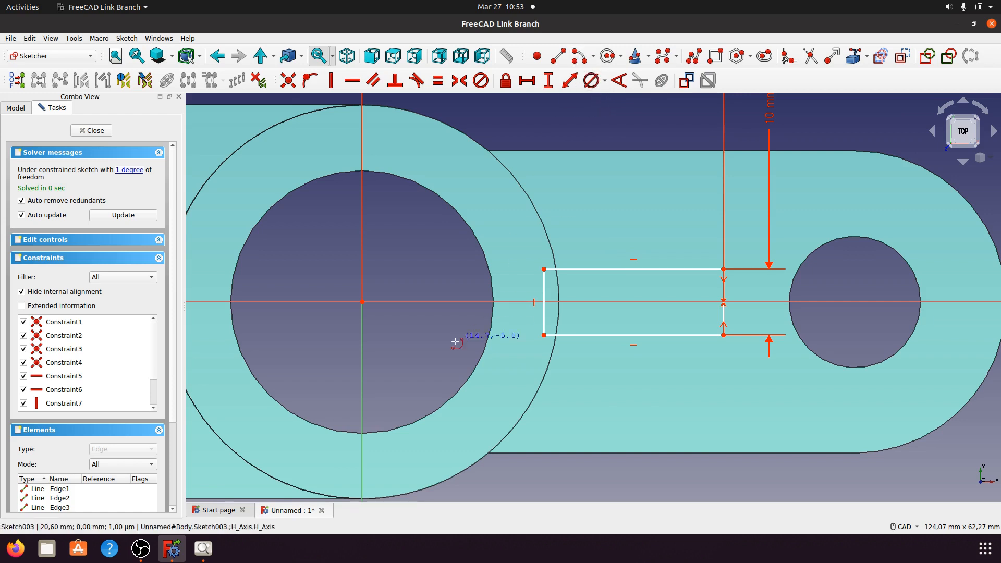
left_click(362, 301)
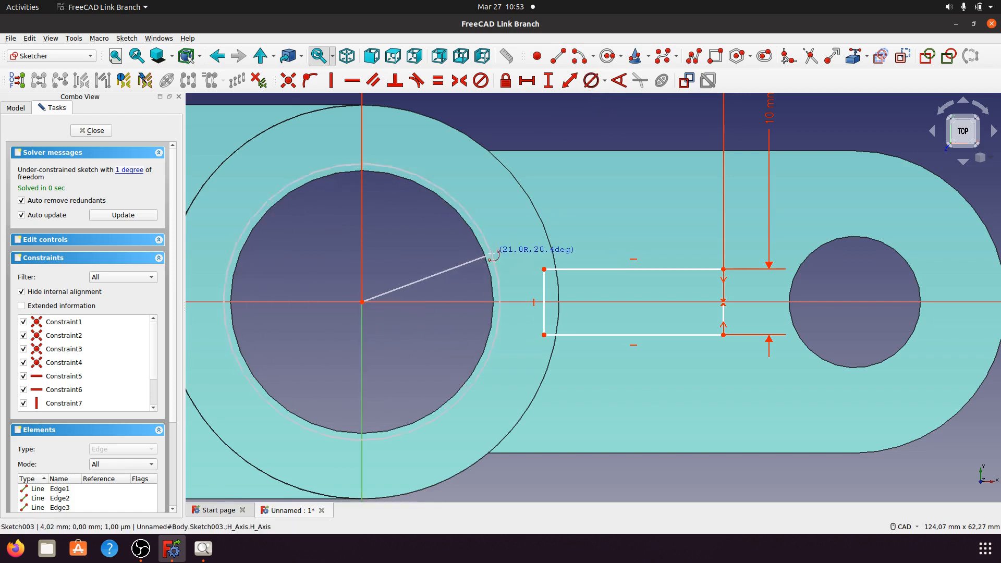
left_click(550, 245)
left_click(551, 358)
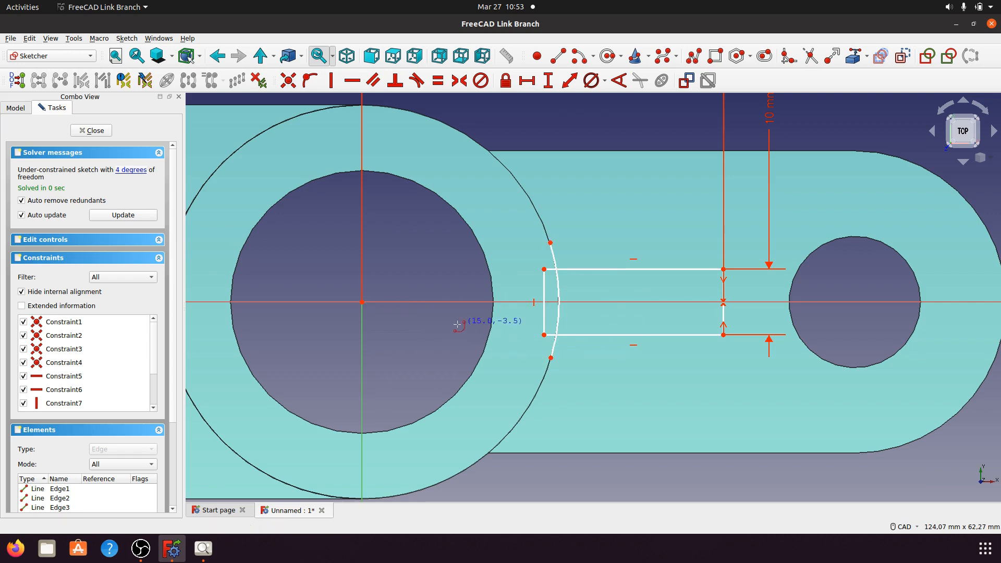
Constrain the arc's radius to 30 mm and move its dimension label away from the rectangle
left_click(557, 265)
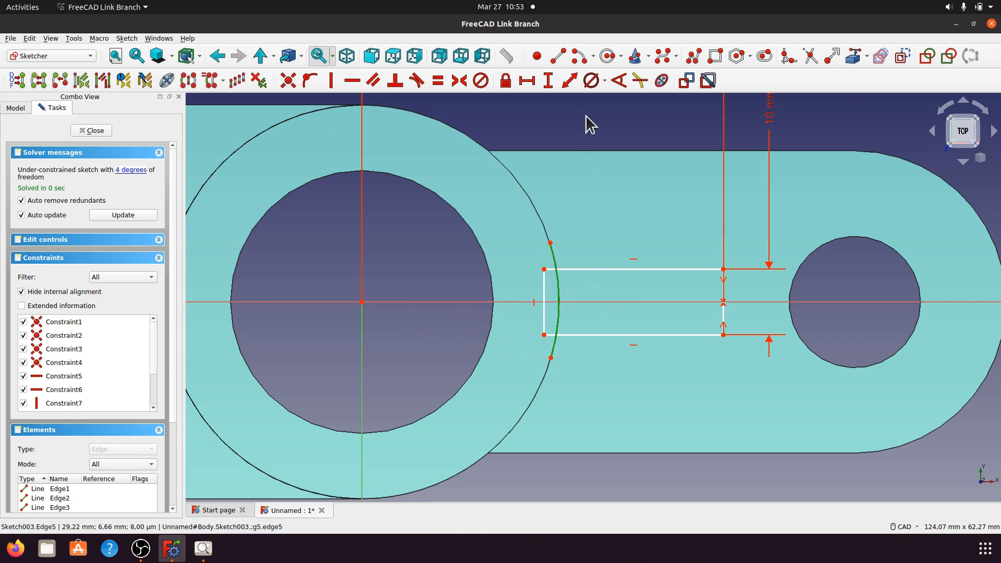
left_click(605, 81)
left_click(622, 99)
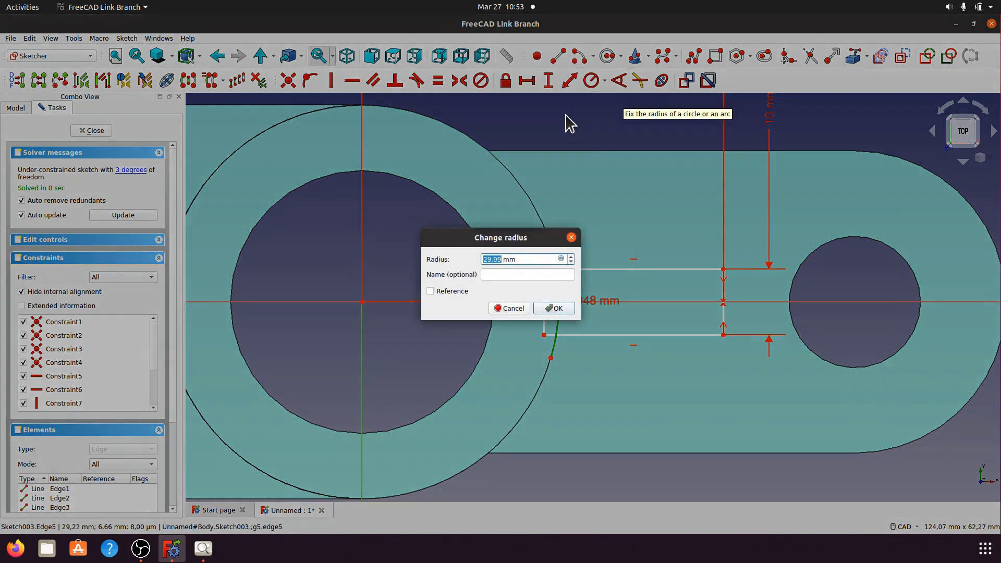
type("30")
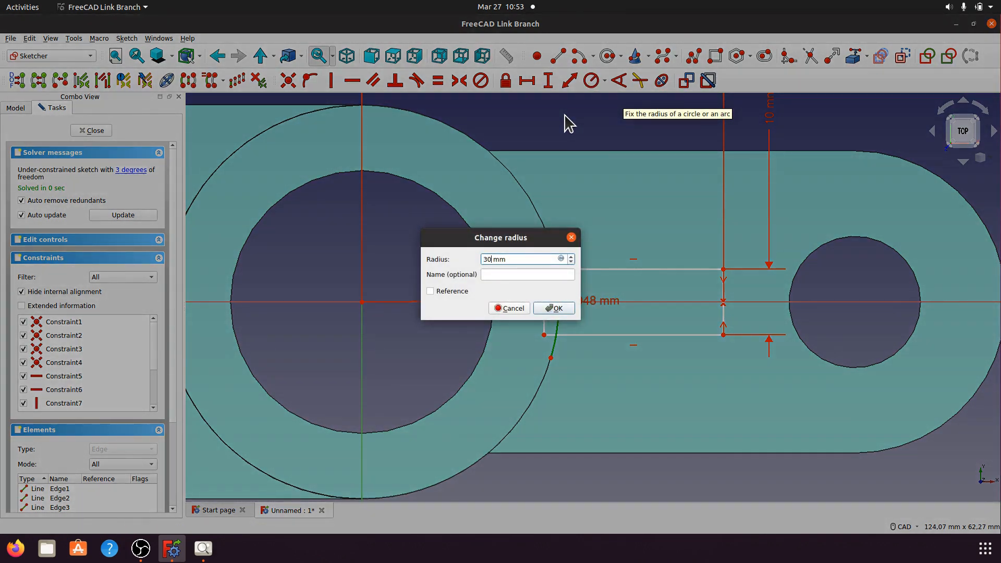
left_click(553, 307)
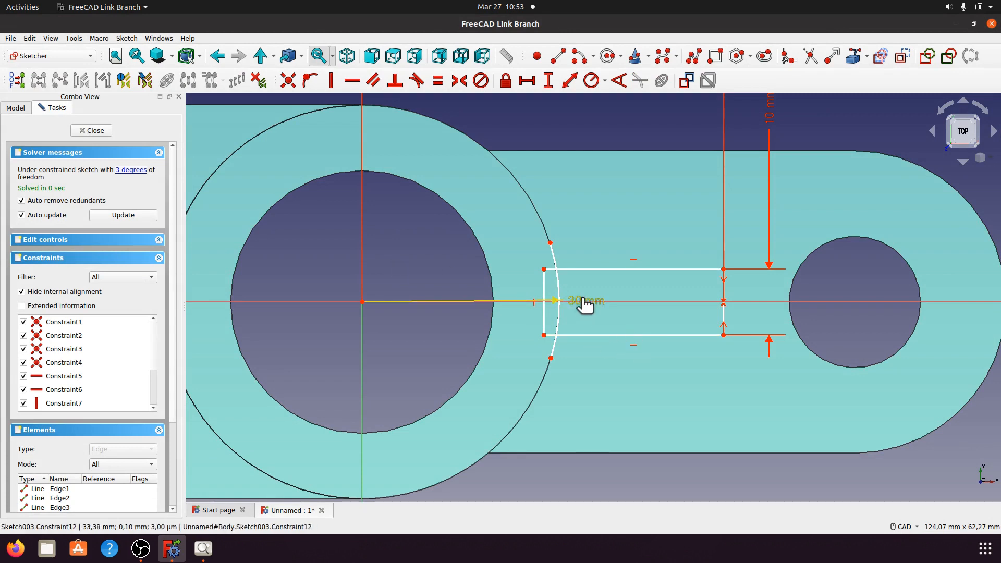
left_click_drag(585, 306, 576, 197)
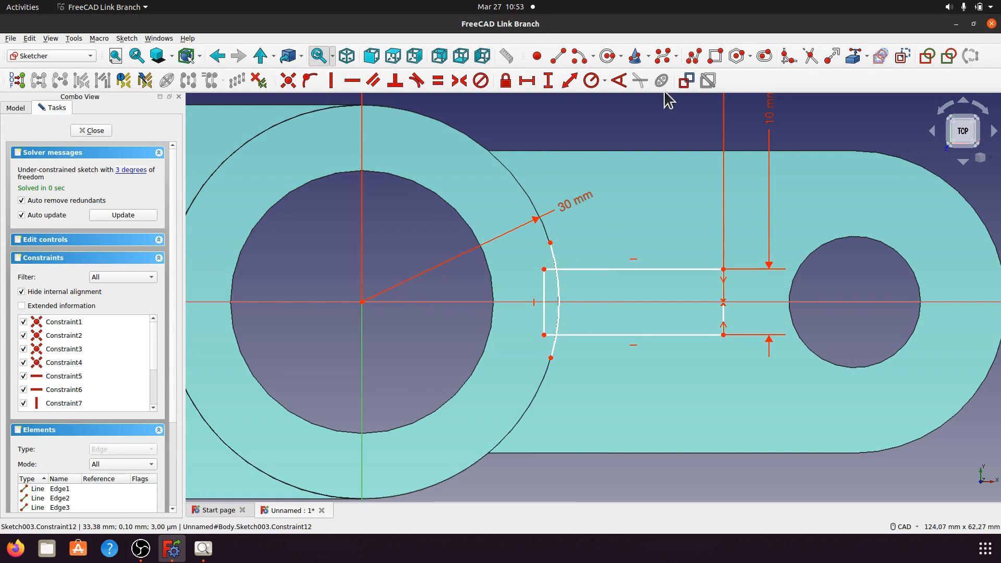
Trim the arc's ends beyond the rectangle and the parts of the two horizontal edges inside the cylinder
scroll(571, 318, "up", 2)
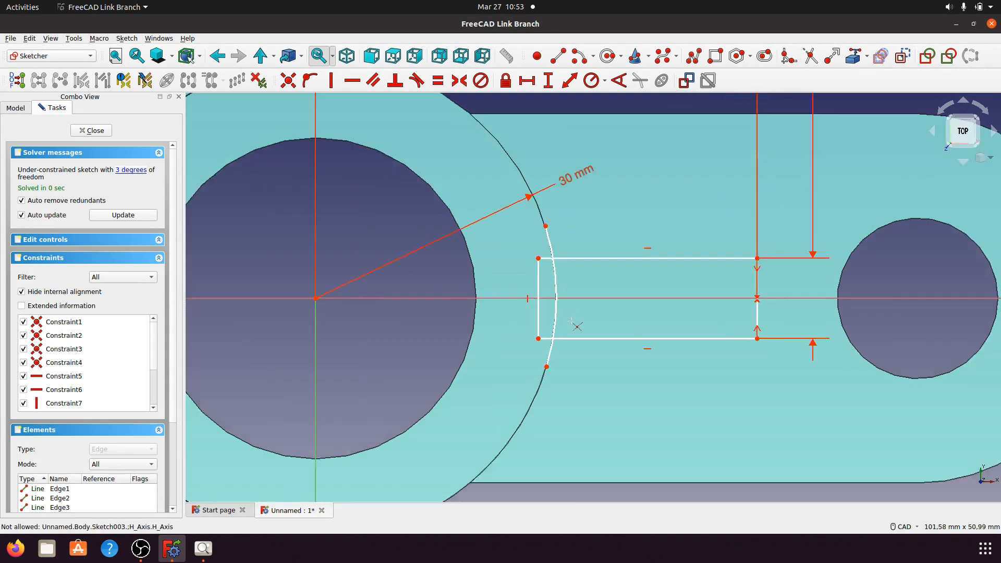
left_click(545, 226)
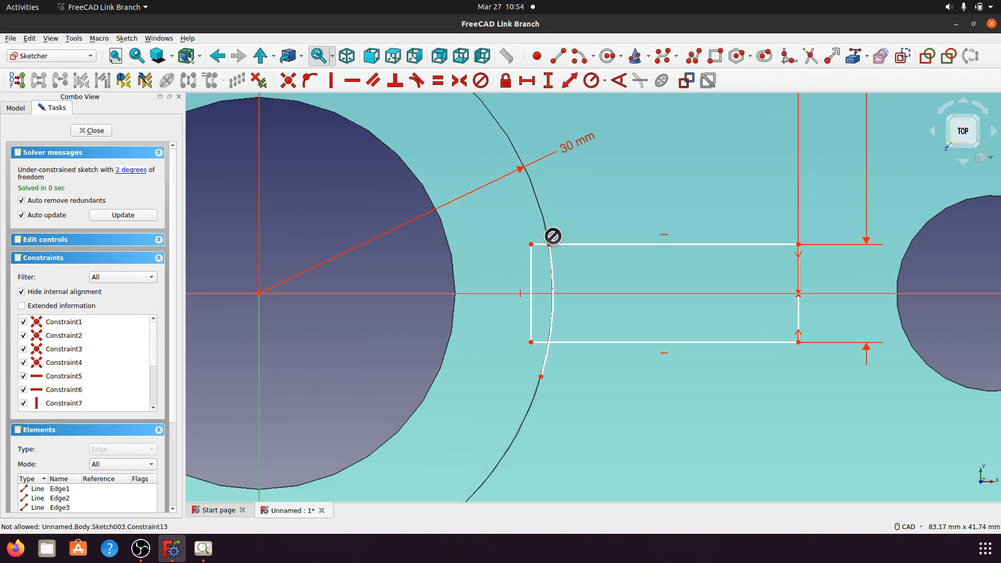
left_click(544, 361)
left_click(539, 343)
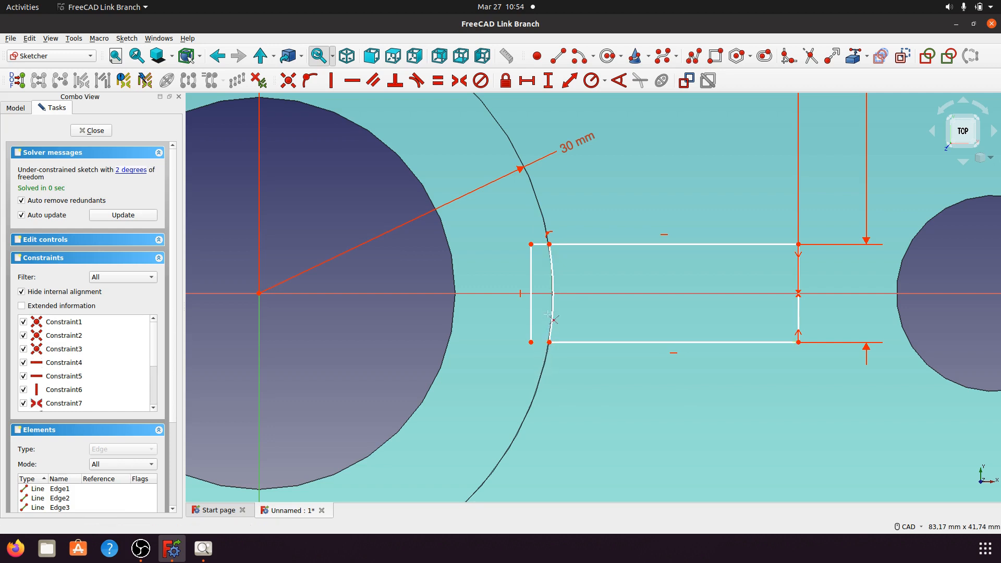
left_click(540, 244)
right_click(391, 249)
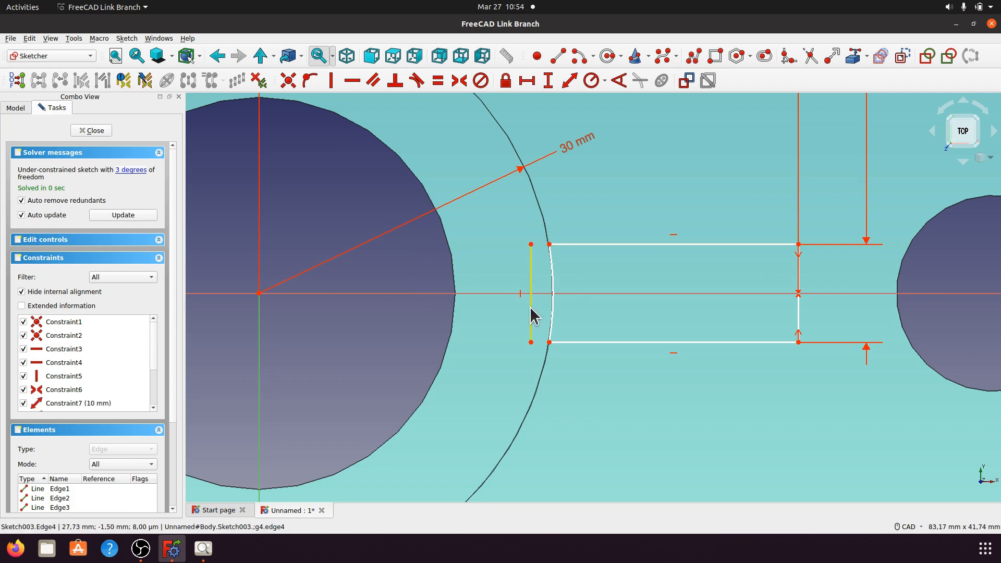
Delete the leftover vertical line inside the cylinder wall and close the rib sketch
left_click(529, 306)
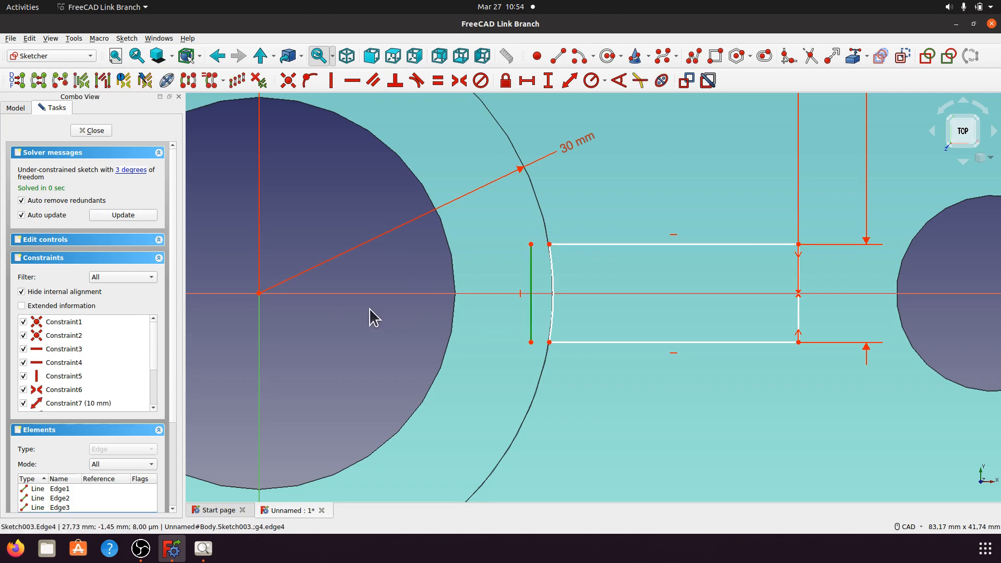
key("Delete")
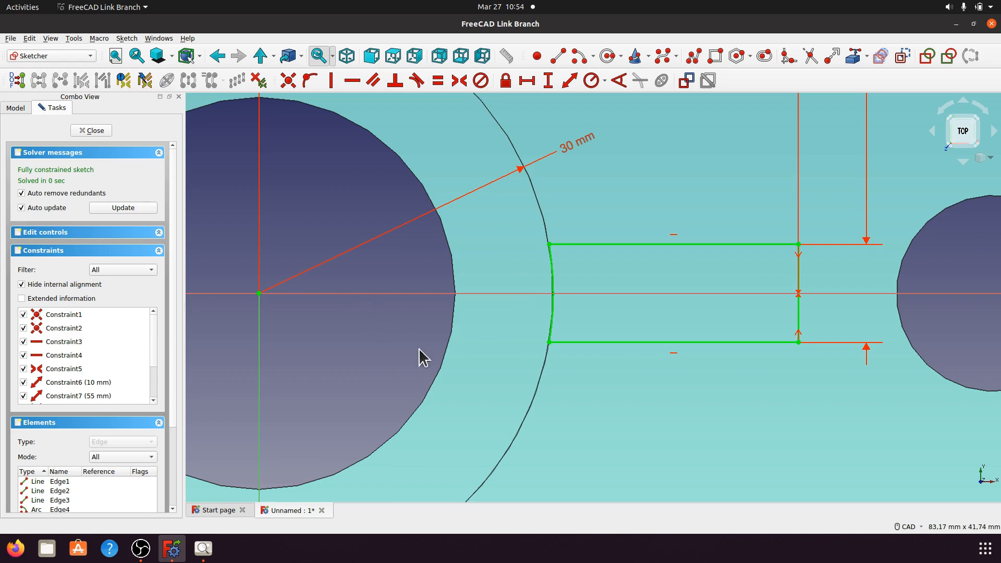
scroll(568, 376, "down", 3)
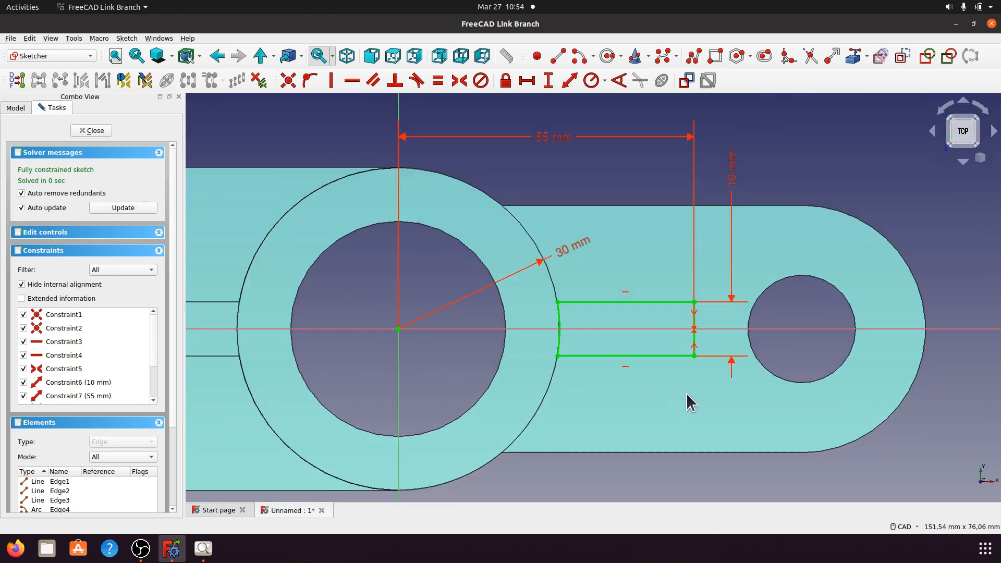
left_click(93, 131)
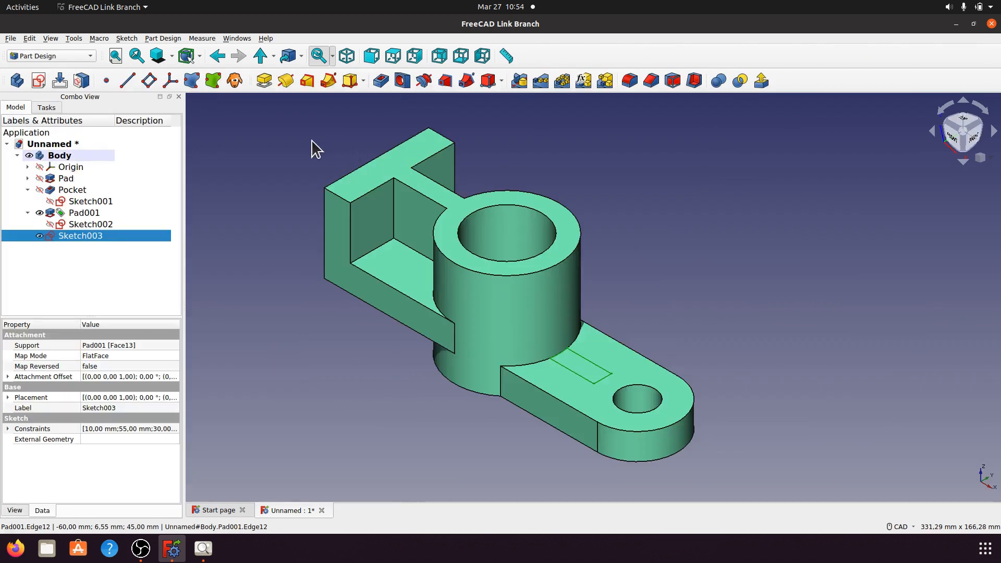
Check the cylinder and foot heights on the reference drawing and pad the rib sketch with a length of 45 mm
left_click(264, 80)
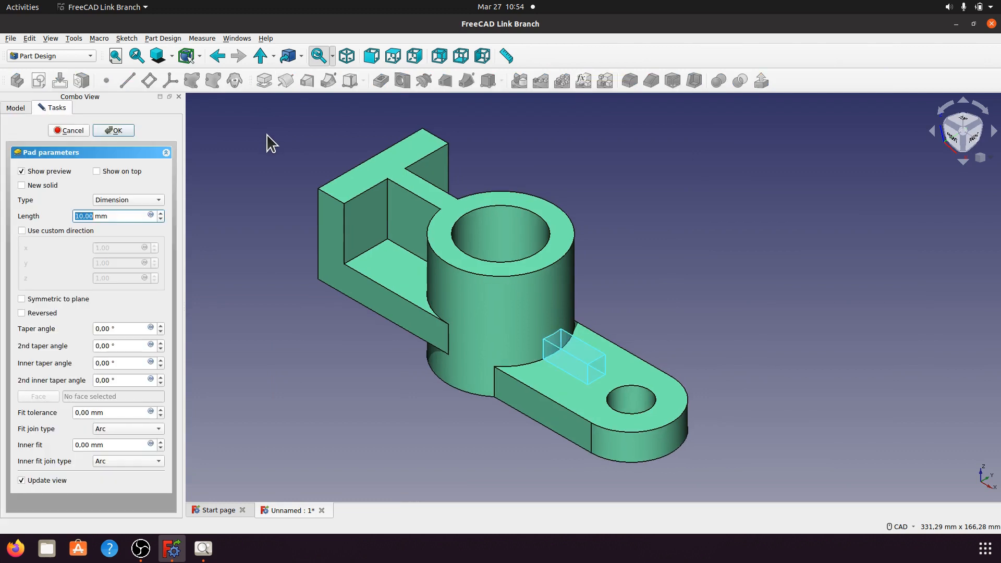
left_click(204, 549)
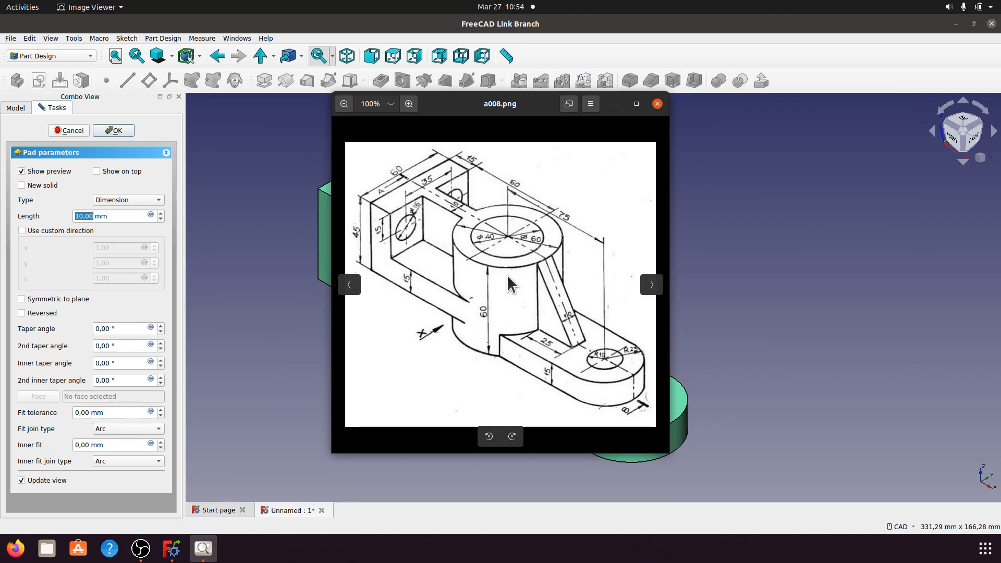
left_click(615, 104)
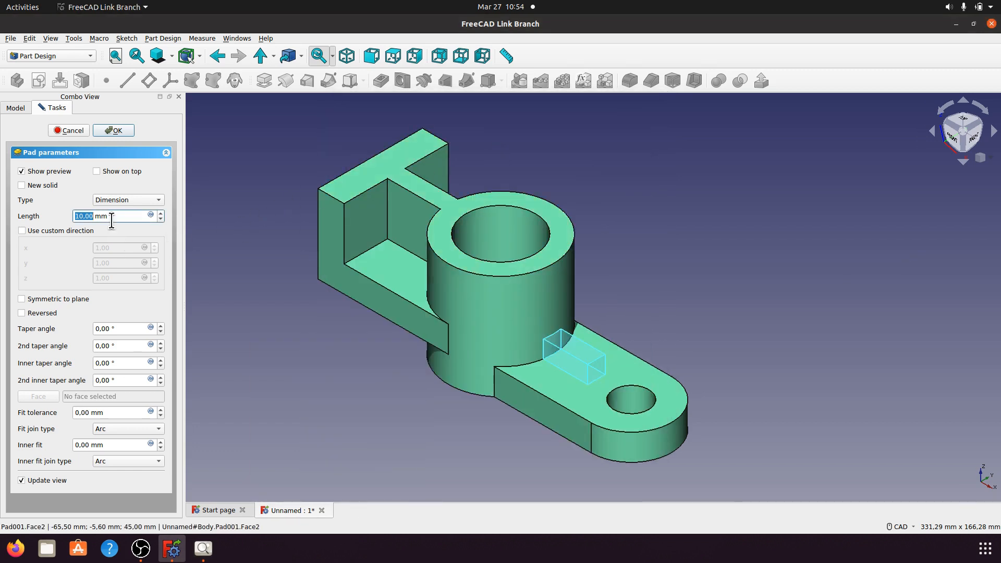
left_click_drag(112, 219, 69, 217)
type("45")
left_click(297, 340)
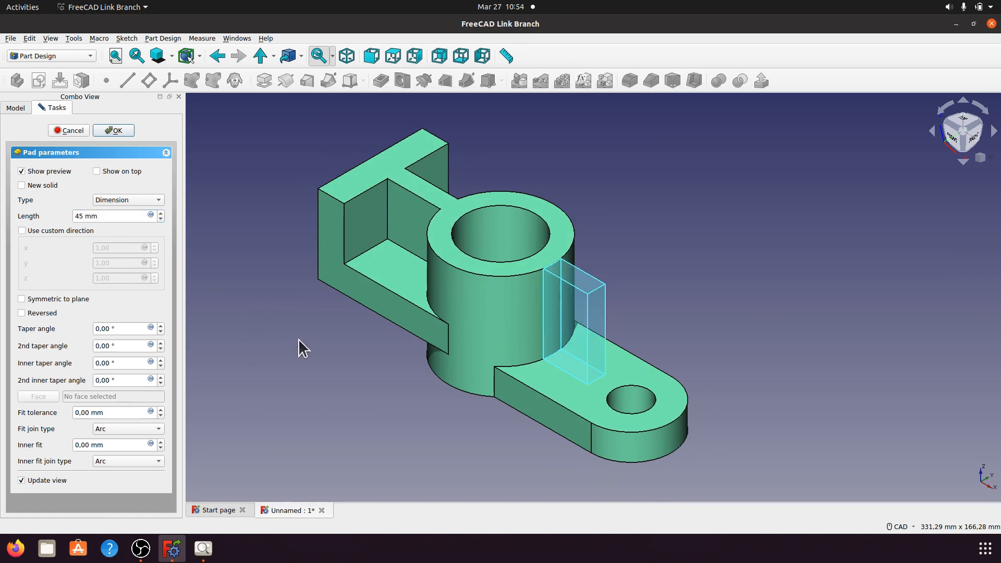
left_click(124, 134)
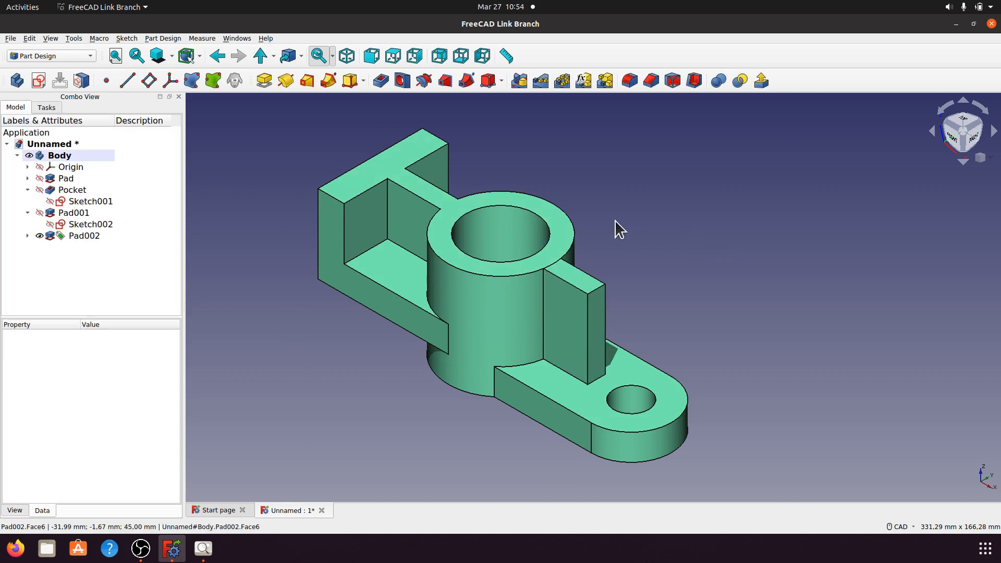
Show the body's origin in the isometric view and hide its X, Y and Z axes
middle_click_drag(439, 295, 521, 292)
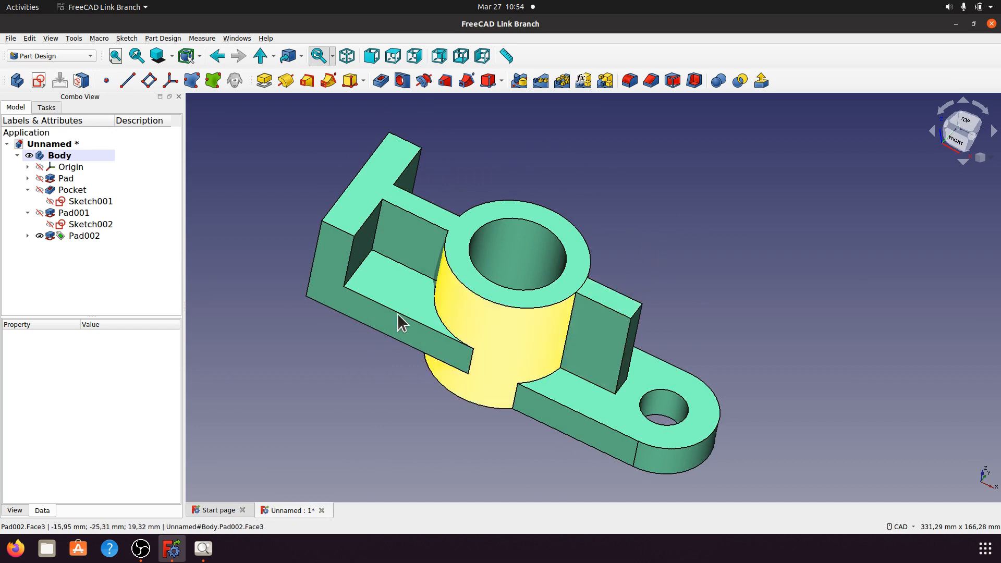
left_click(347, 56)
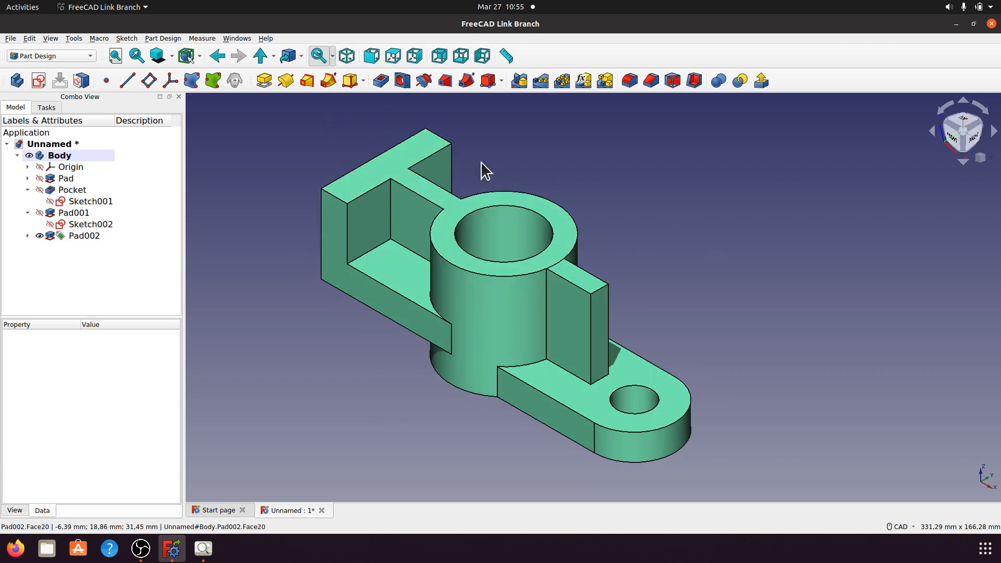
left_click(27, 167)
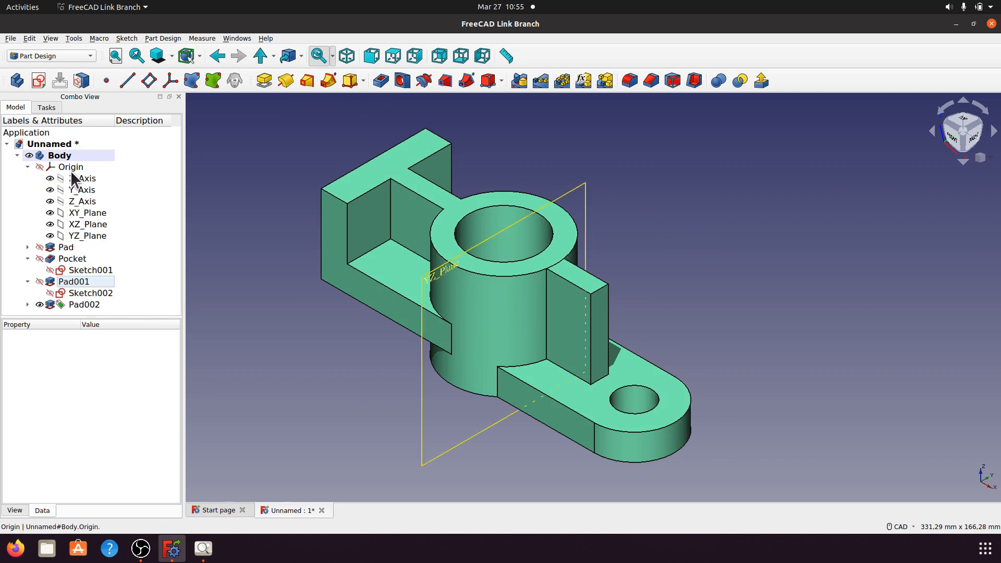
left_click(98, 234)
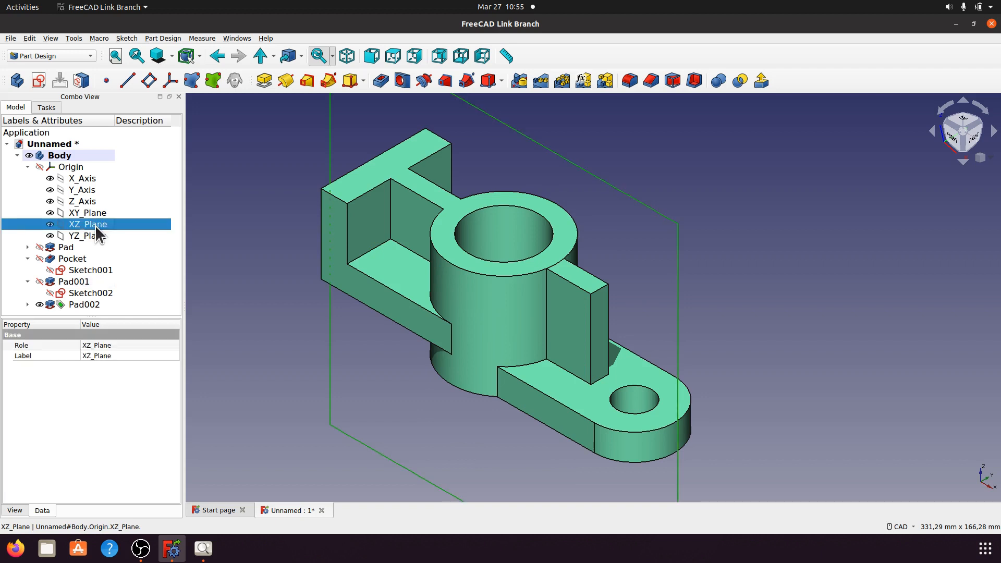
left_click(66, 168)
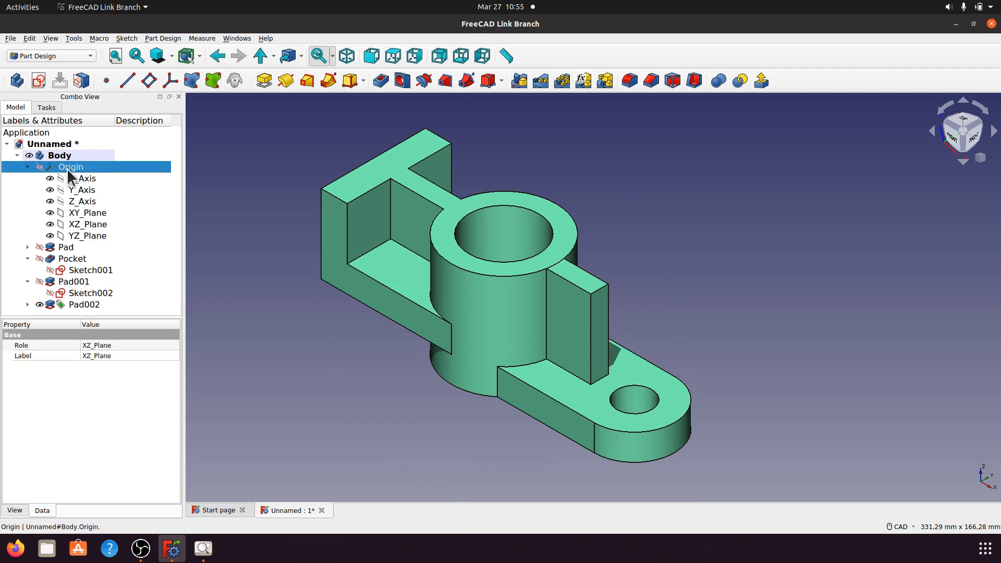
key("space")
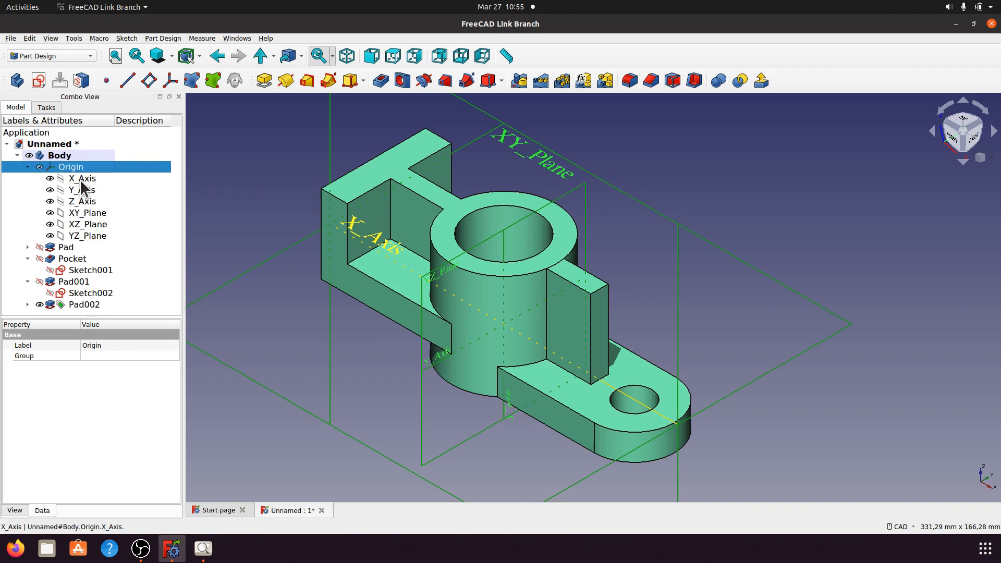
left_click(80, 179)
key("space")
left_click(92, 190)
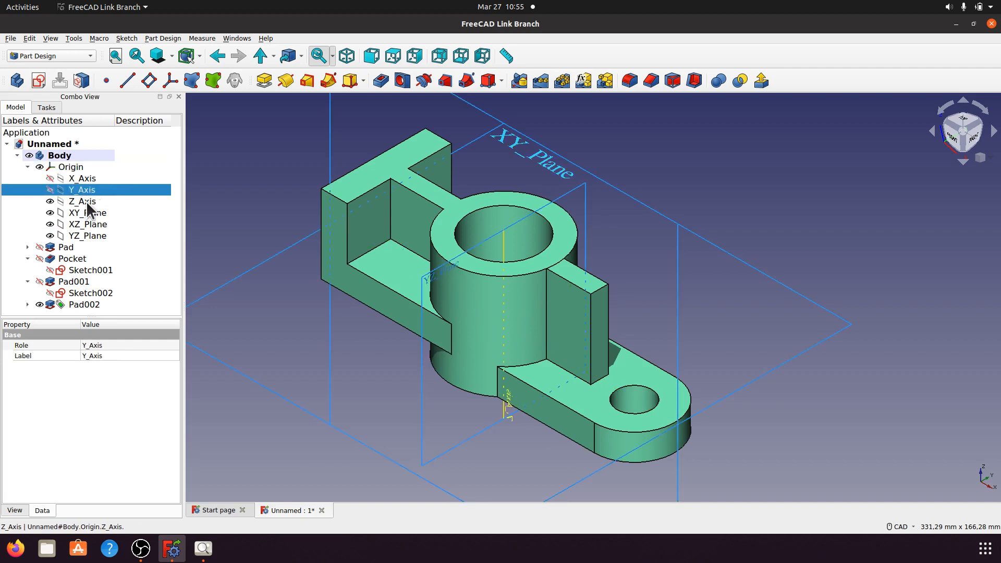
left_click(86, 201)
key("space")
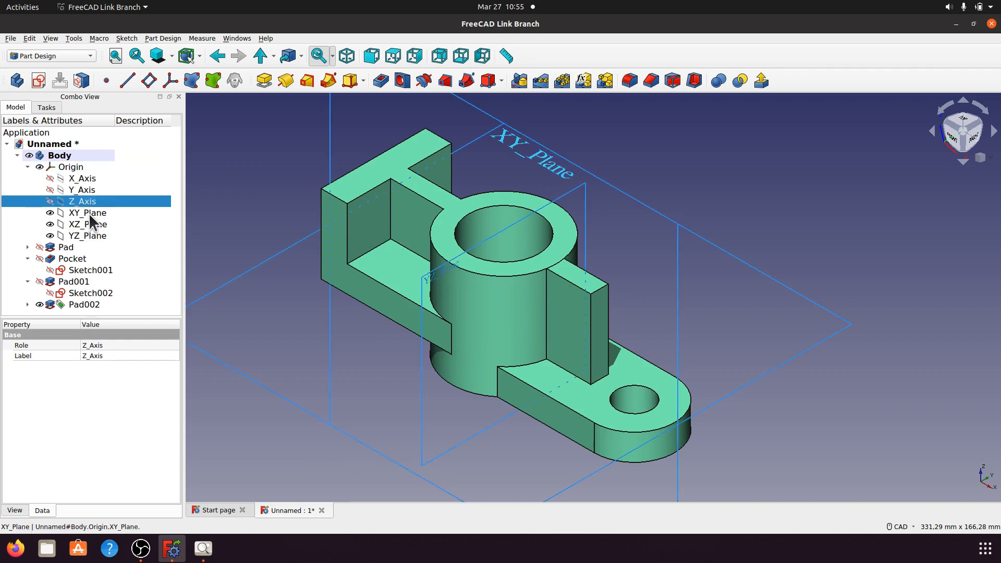
Hide the origin's XY and YZ planes, keeping only the XZ plane shown
left_click(89, 212)
key("space")
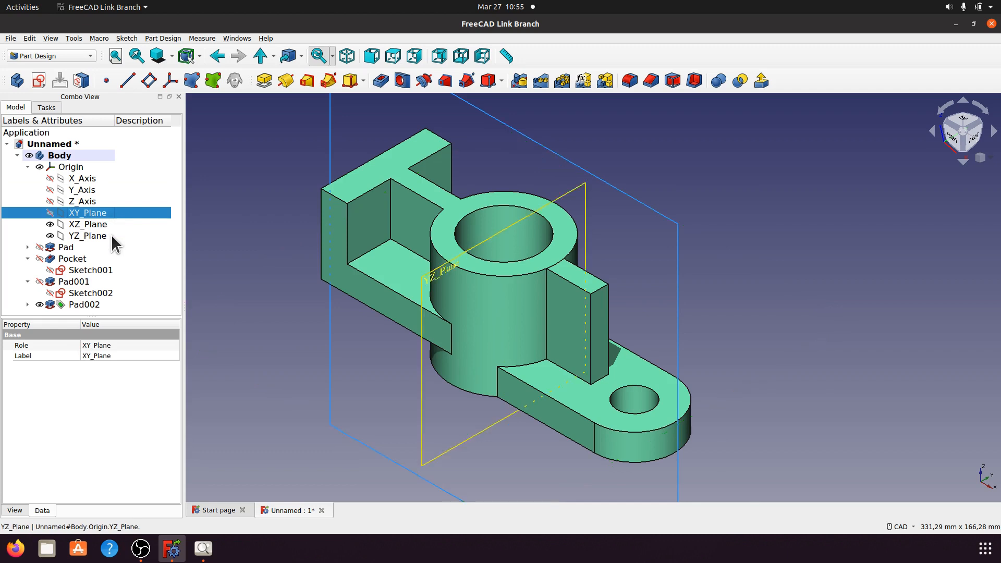
left_click(92, 224)
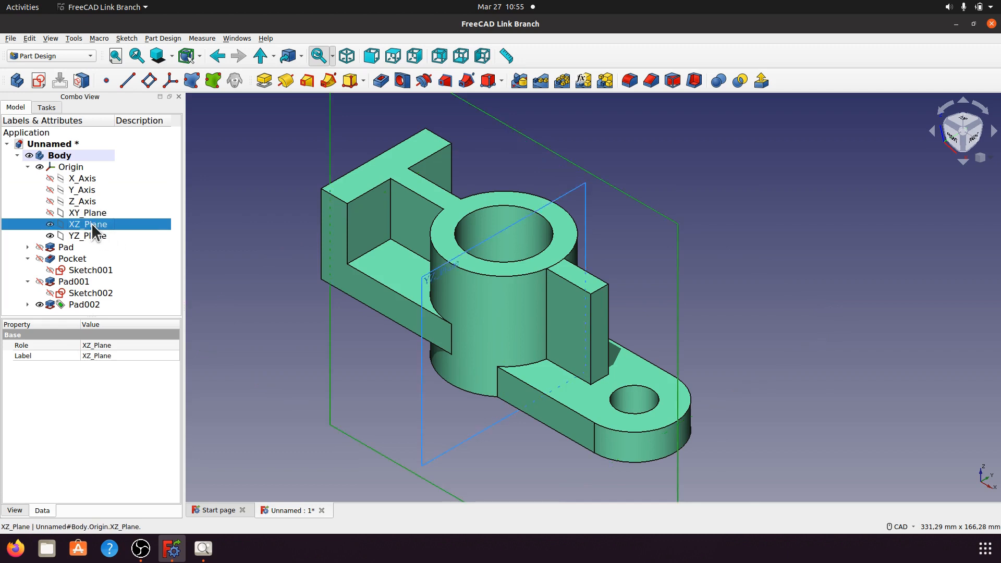
key("space")
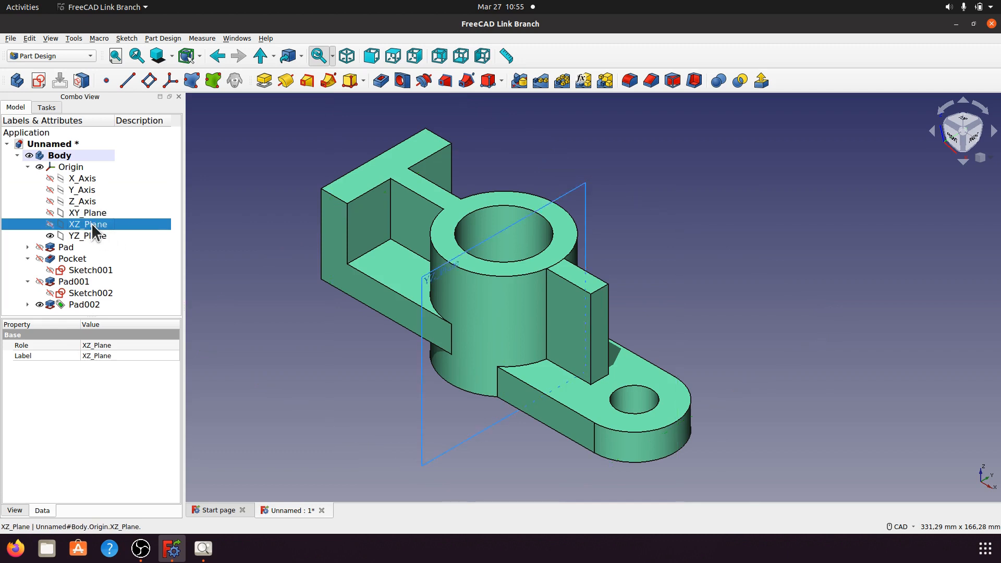
key("space")
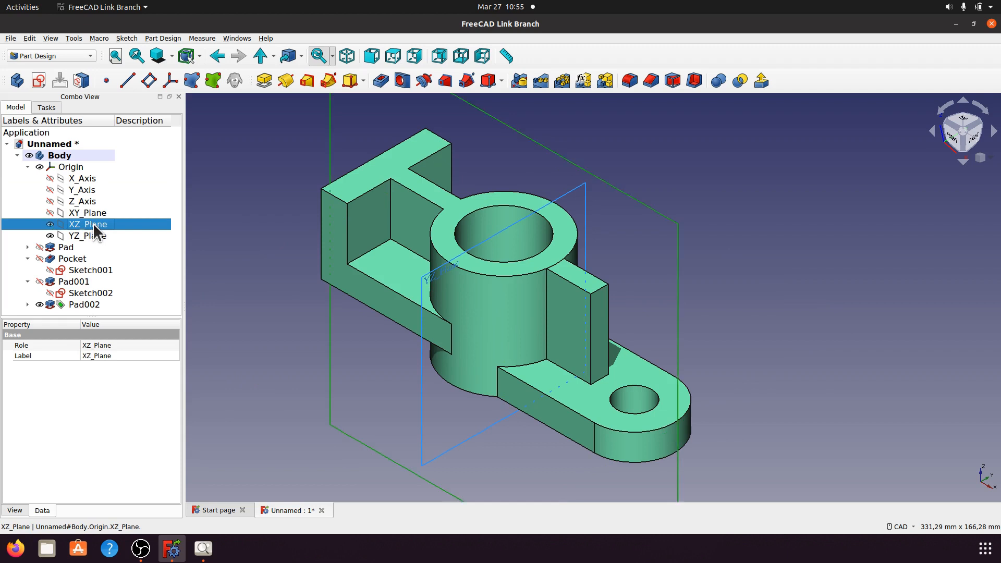
left_click(95, 234)
key("space")
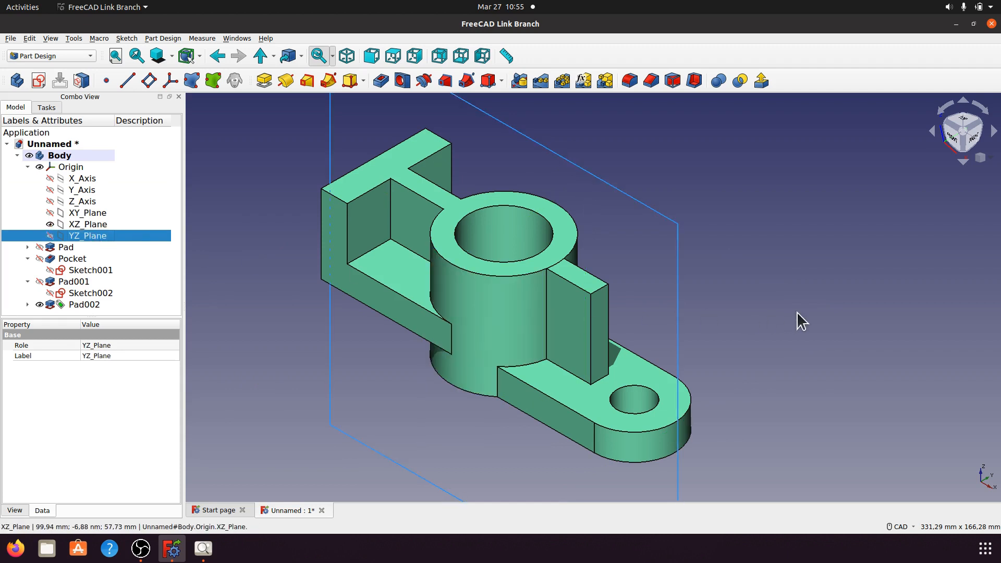
left_click(791, 282)
Create a new sketch on the XZ plane for cutting the rib beside the cylinder
scroll(783, 271, "down", 4)
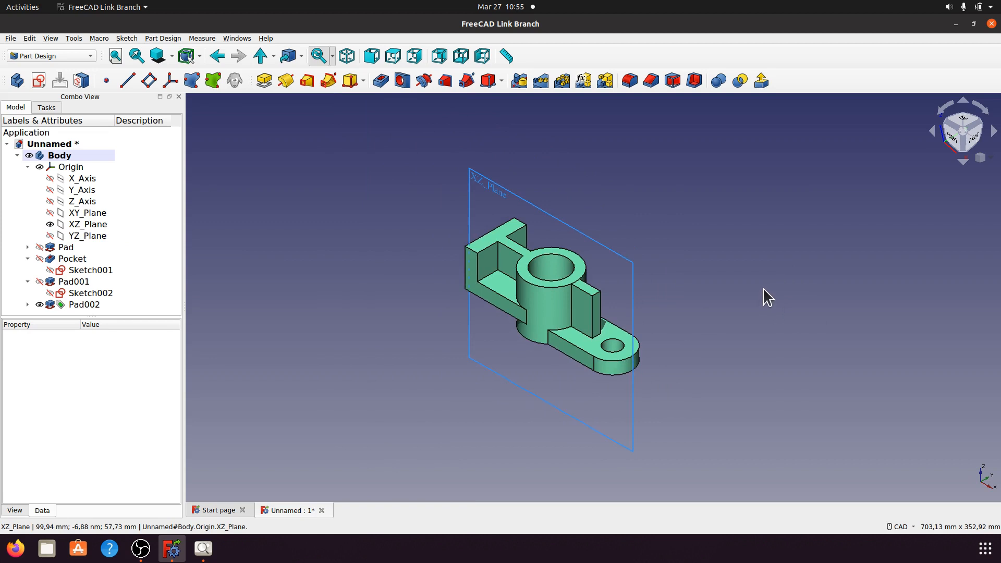
left_click(632, 289)
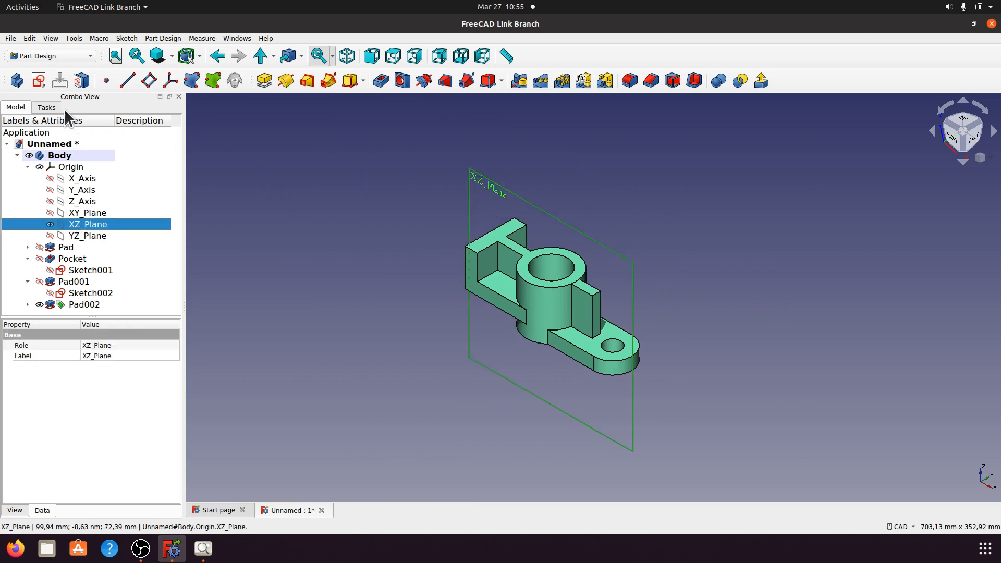
left_click(39, 80)
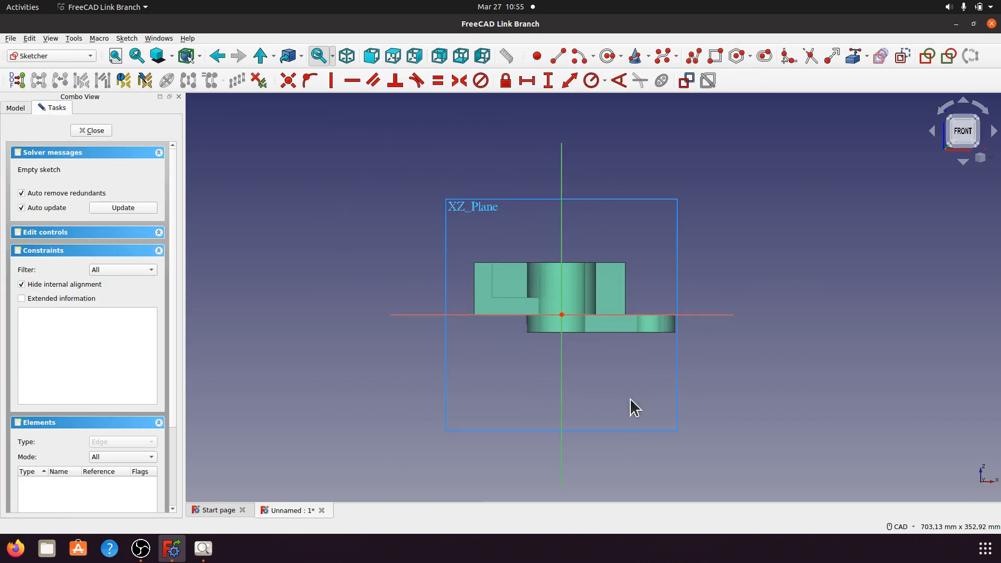
middle_click_drag(630, 399, 594, 392)
scroll(646, 317, "up", 9)
middle_click_drag(539, 260, 620, 347)
scroll(620, 347, "down", 1)
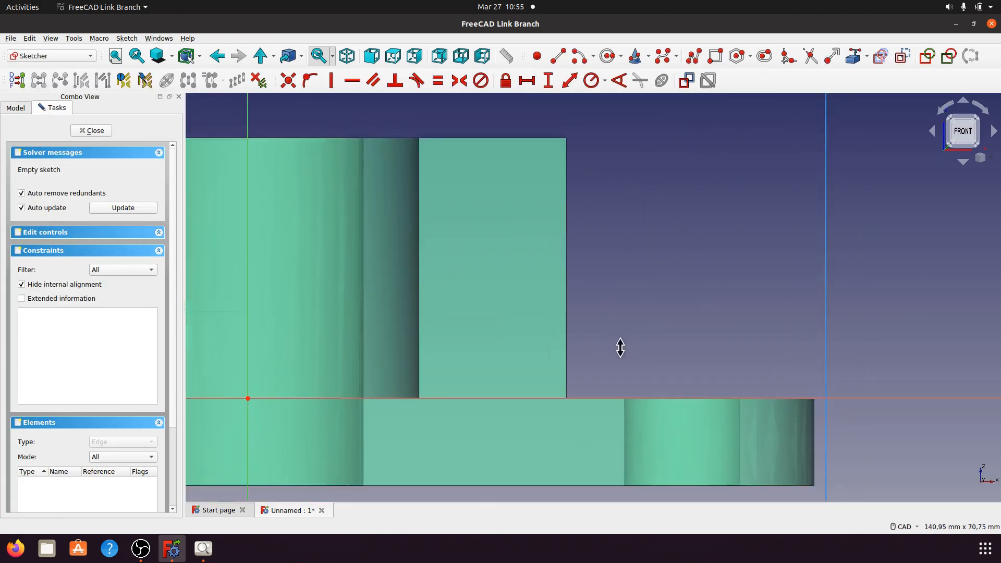
scroll(594, 295, "down", 1)
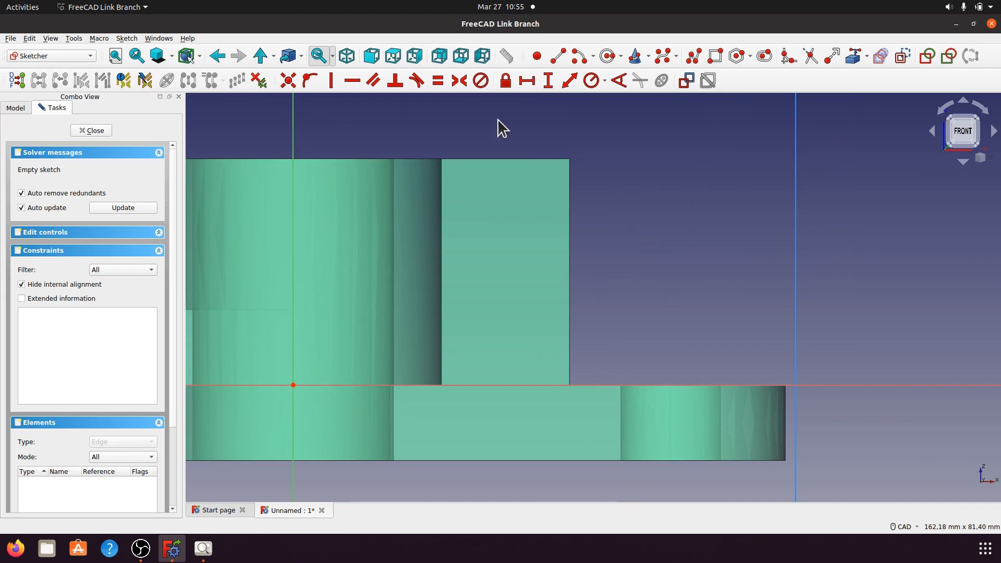
Draw a closed right triangle over the rib with a sloping line from its upper inner to lower outer corner, a vertical side and a horizontal top
left_click(694, 58)
left_click(445, 169)
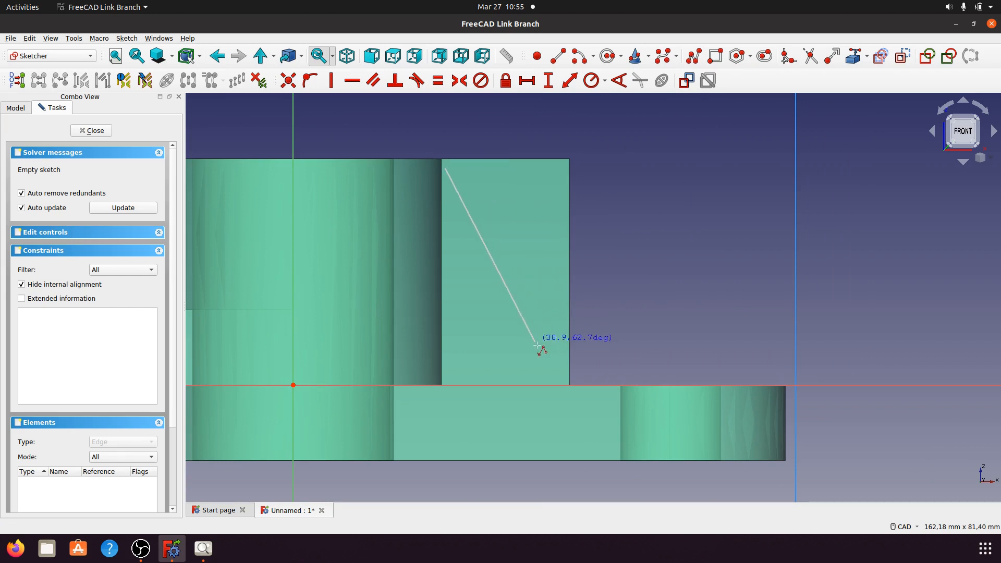
left_click(567, 381)
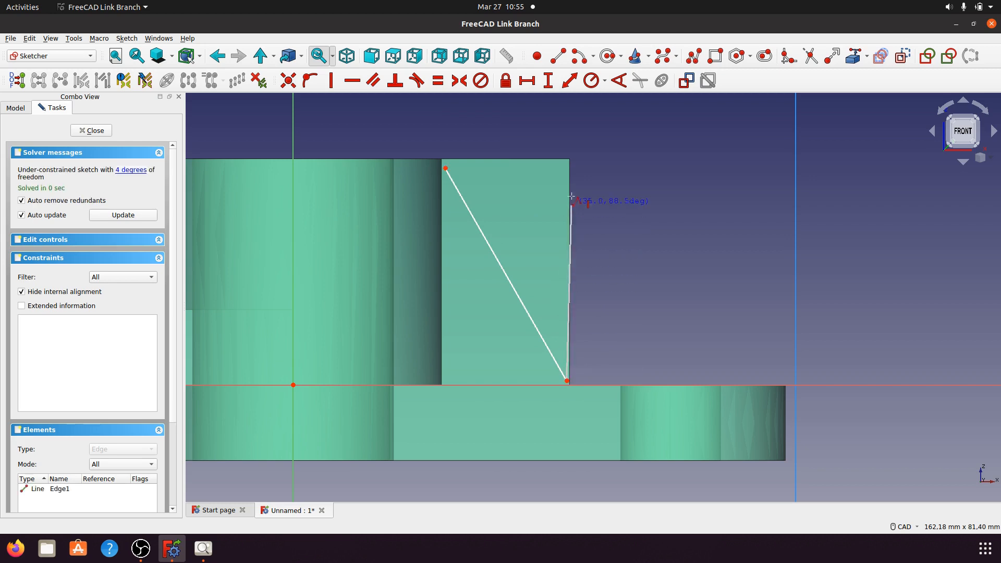
left_click(567, 164)
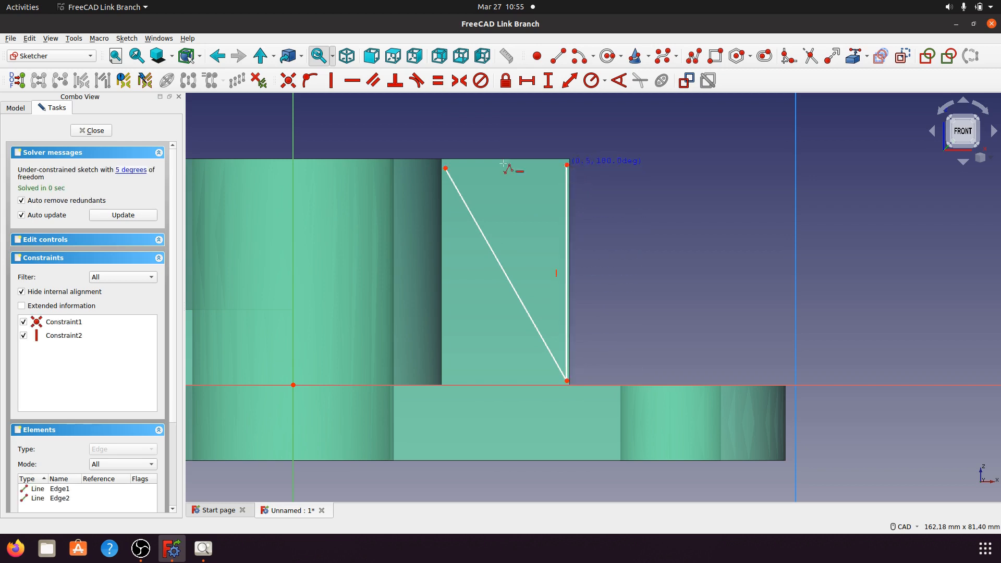
left_click(447, 166)
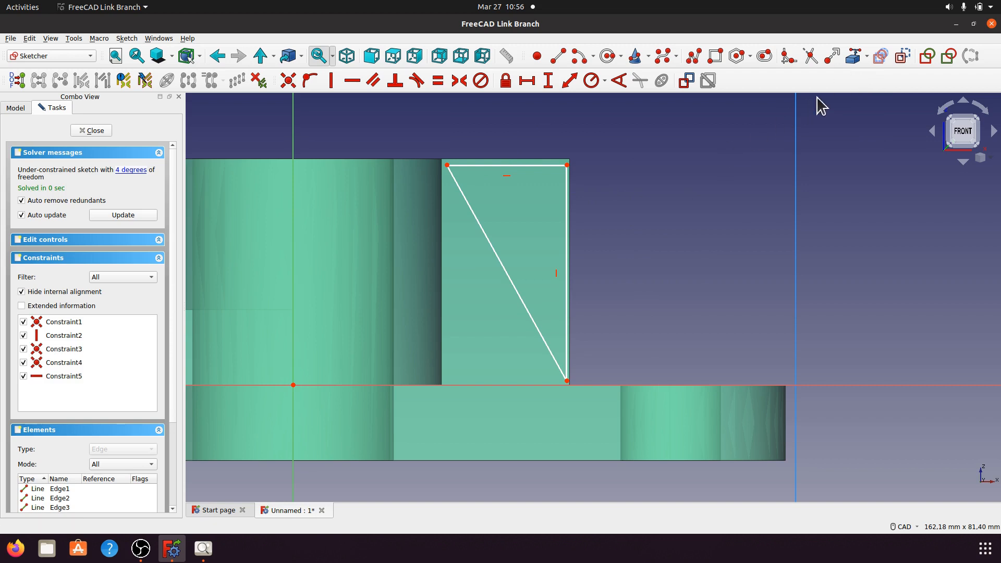
Project the rib's upper edge and outer vertical edge into the sketch as external geometry
left_click(851, 56)
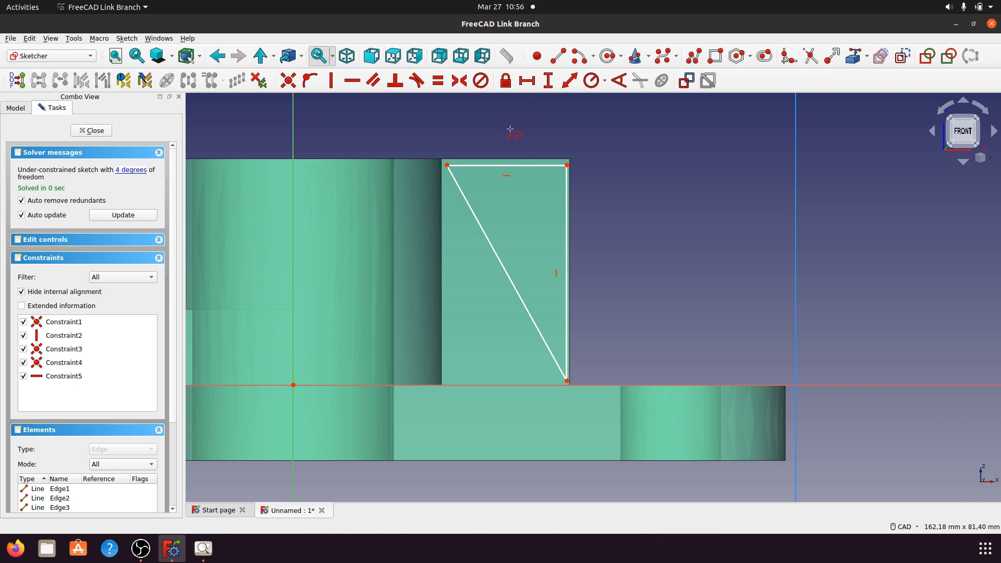
left_click(514, 159)
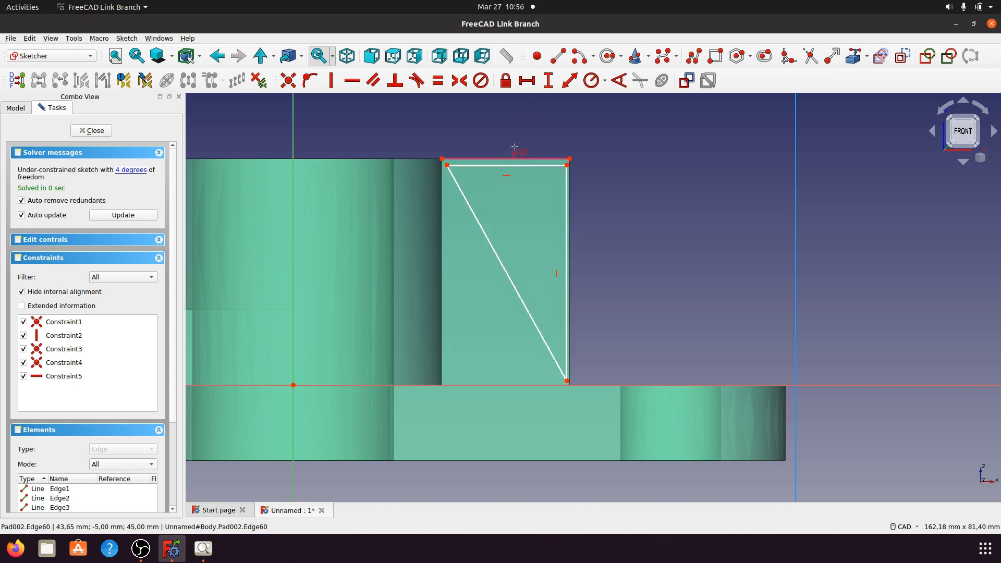
left_click(569, 203)
right_click(630, 174)
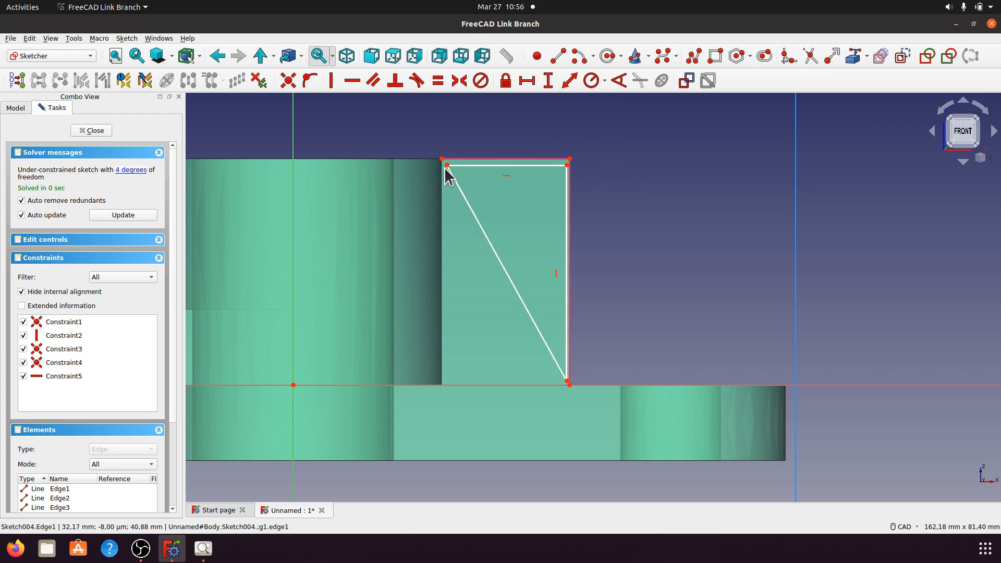
Make the triangle's three corners coincident with the endpoints of the projected rib edges and close the sketch
left_click(446, 165)
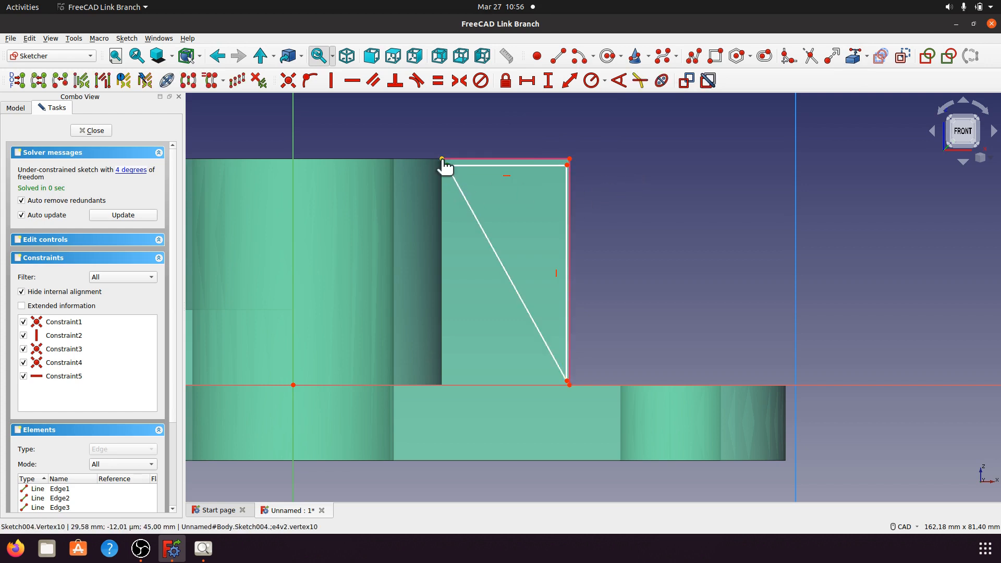
left_click(441, 159)
left_click(287, 81)
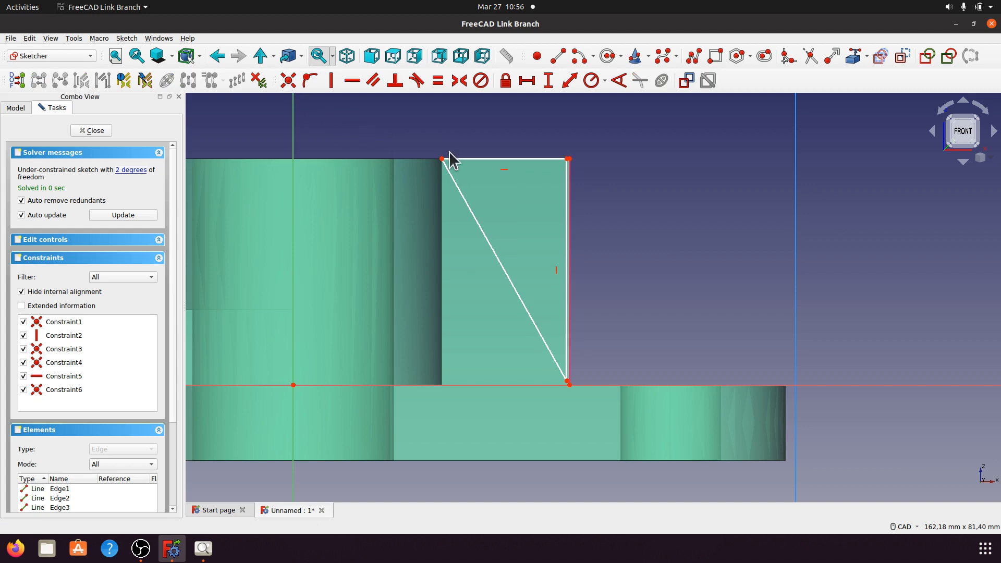
left_click(568, 159)
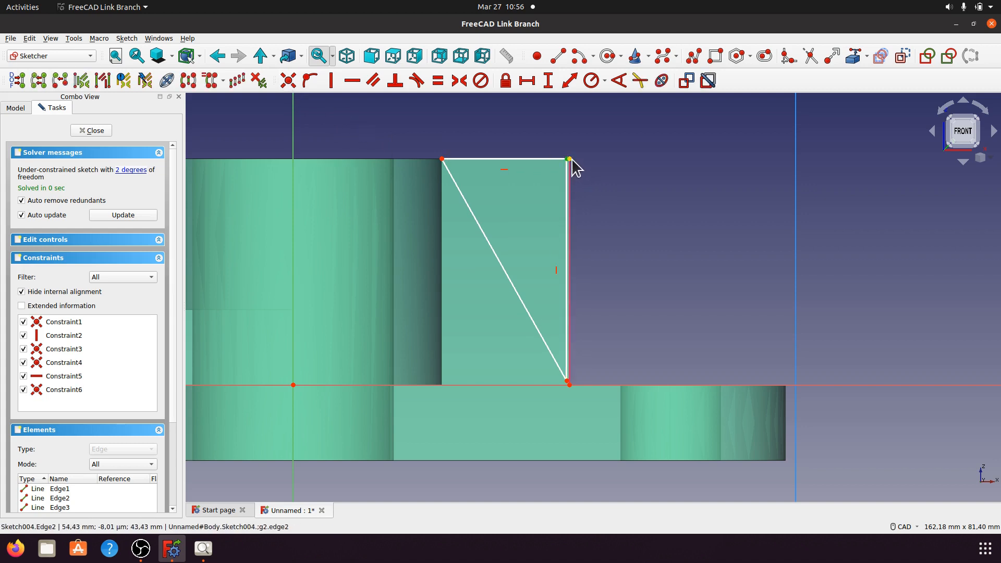
left_click(288, 82)
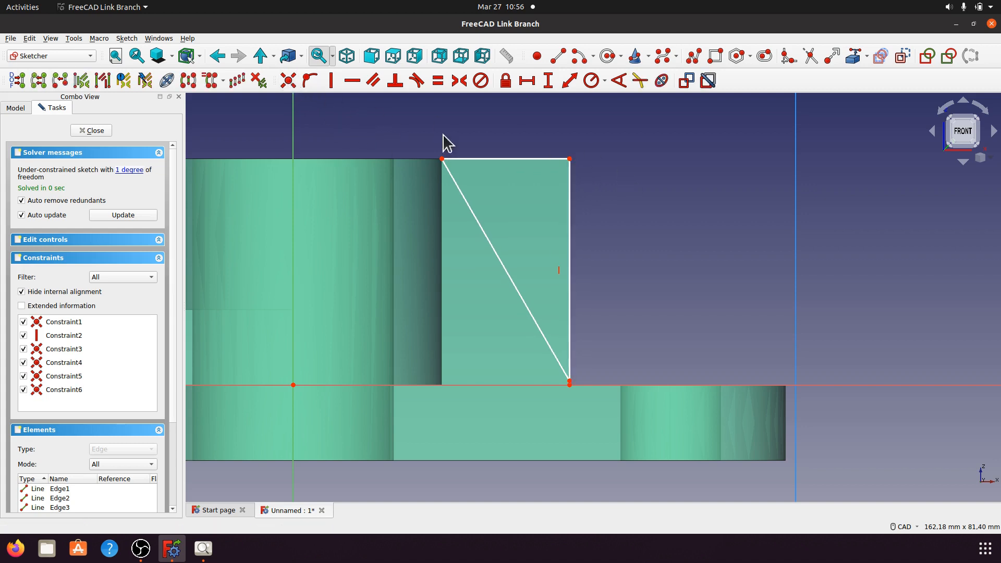
left_click(569, 381)
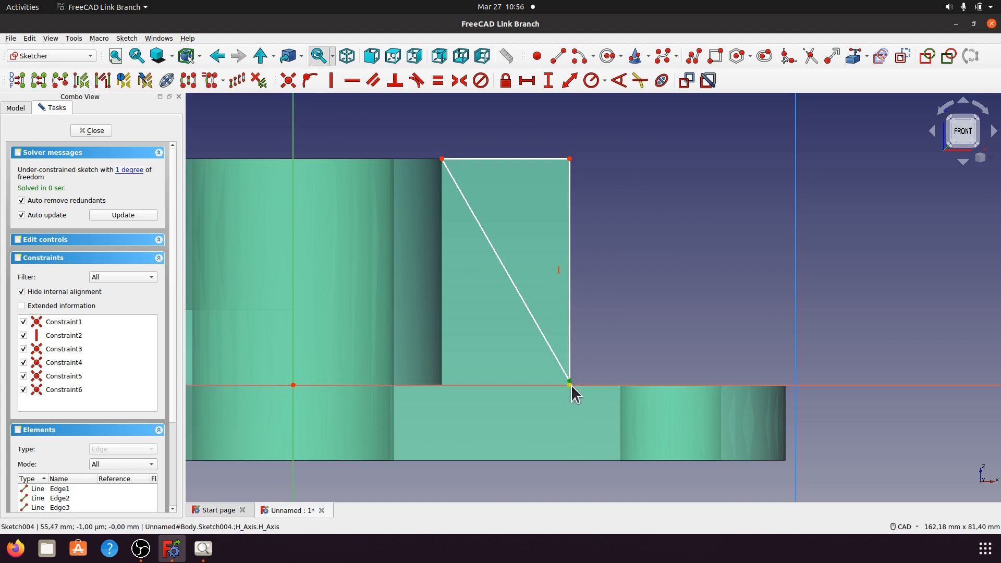
left_click(570, 384)
left_click(289, 82)
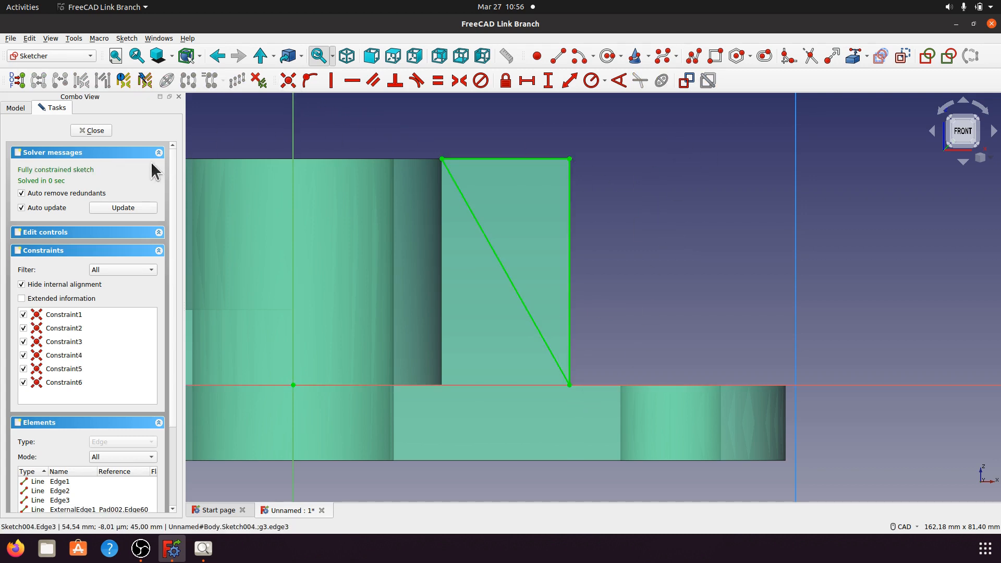
left_click(96, 130)
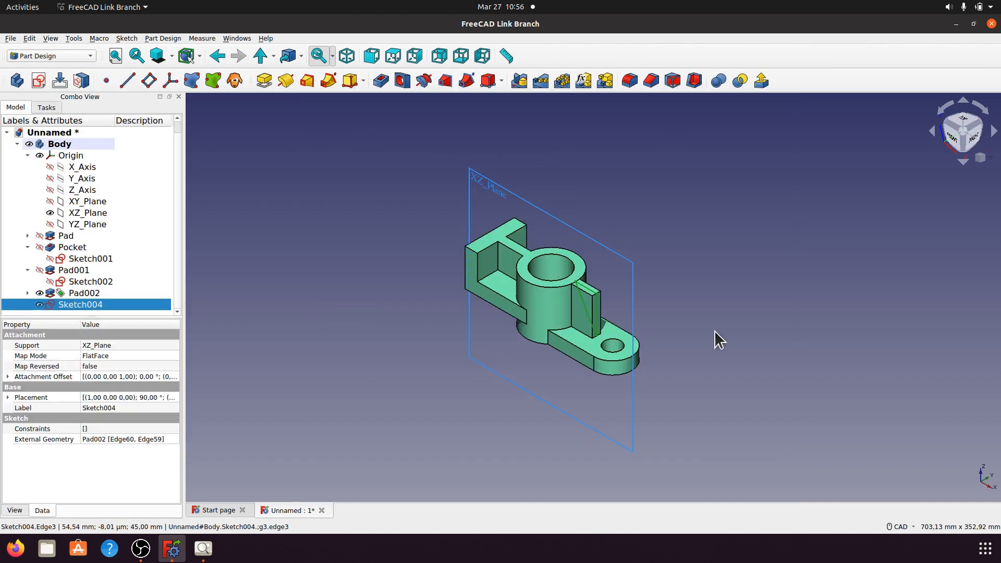
Pocket the triangular sketch through the rib with a length of 10 mm, symmetric to the plane
scroll(702, 266, "up", 5)
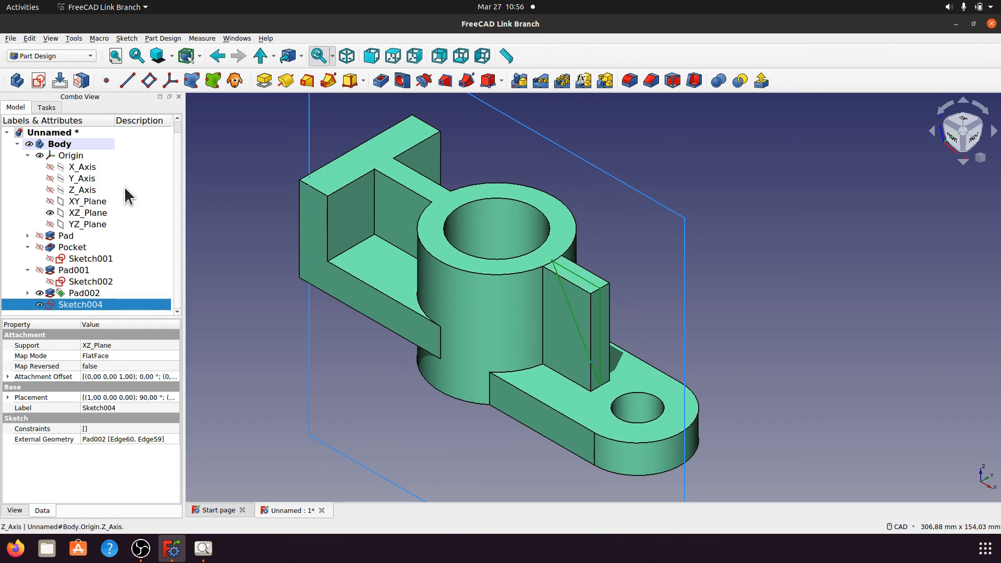
left_click(381, 80)
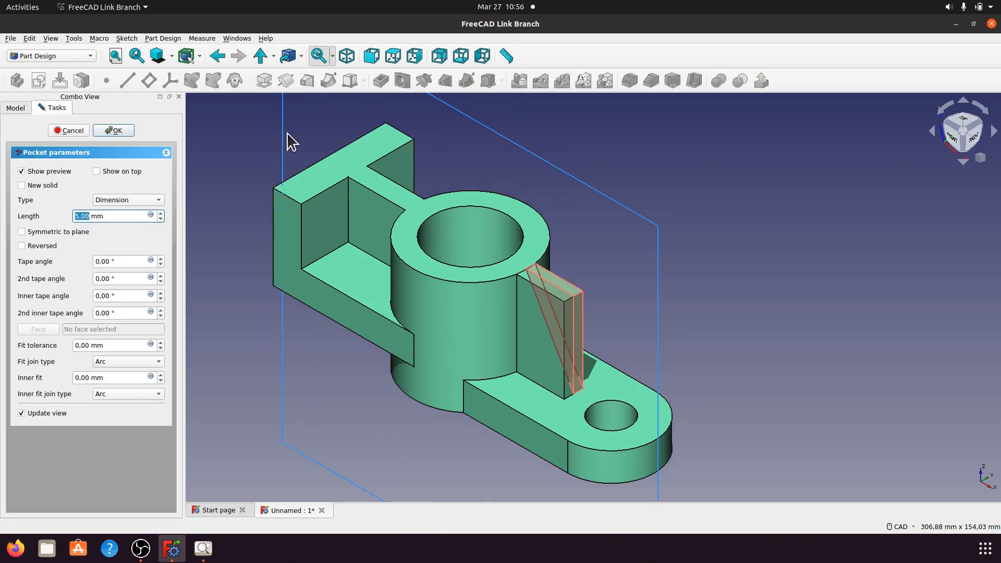
left_click(23, 233)
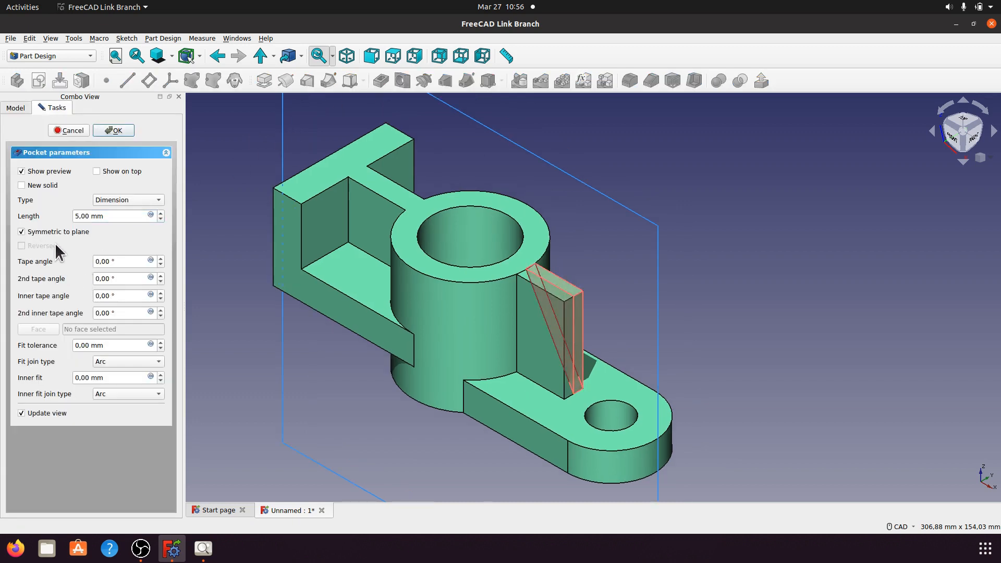
left_click_drag(106, 218, 66, 217)
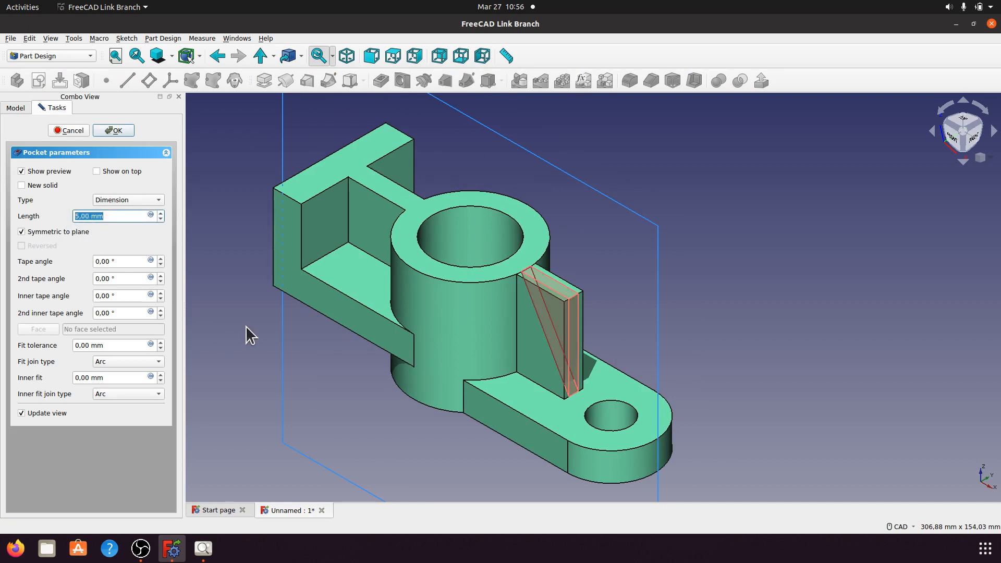
type("10")
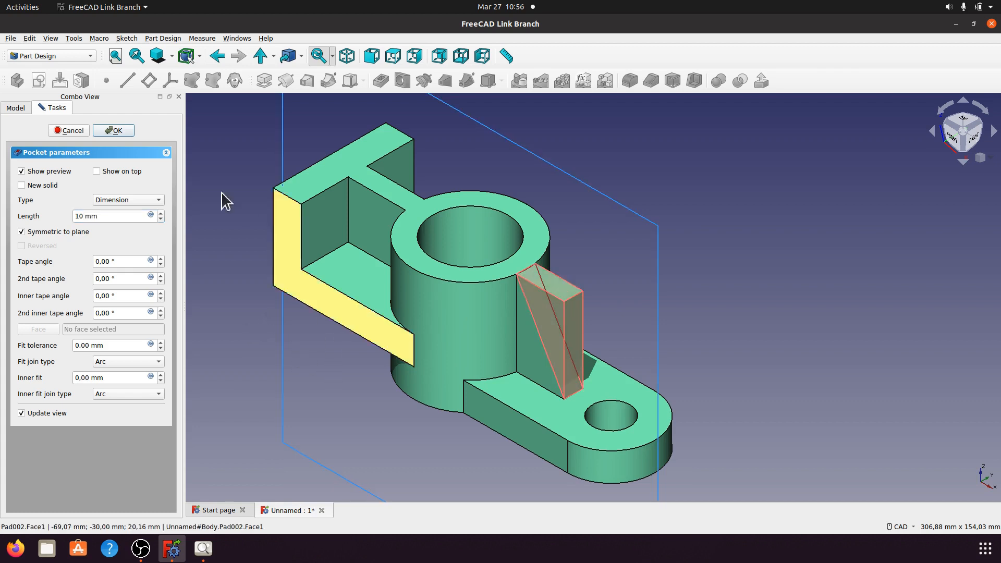
left_click(118, 131)
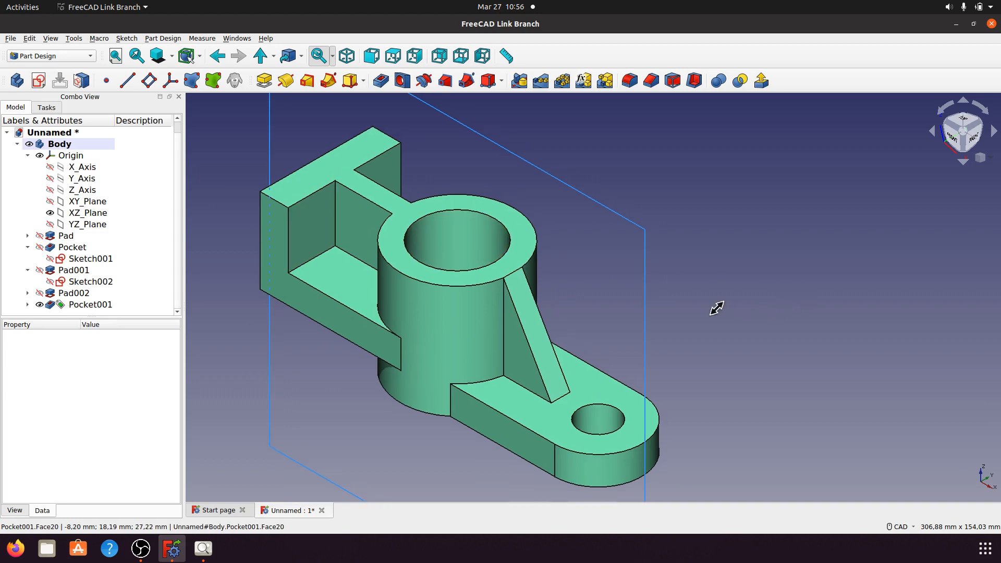
Hide the XZ origin plane so only the bracket body is displayed
scroll(553, 260, "up", 5)
scroll(527, 323, "down", 6)
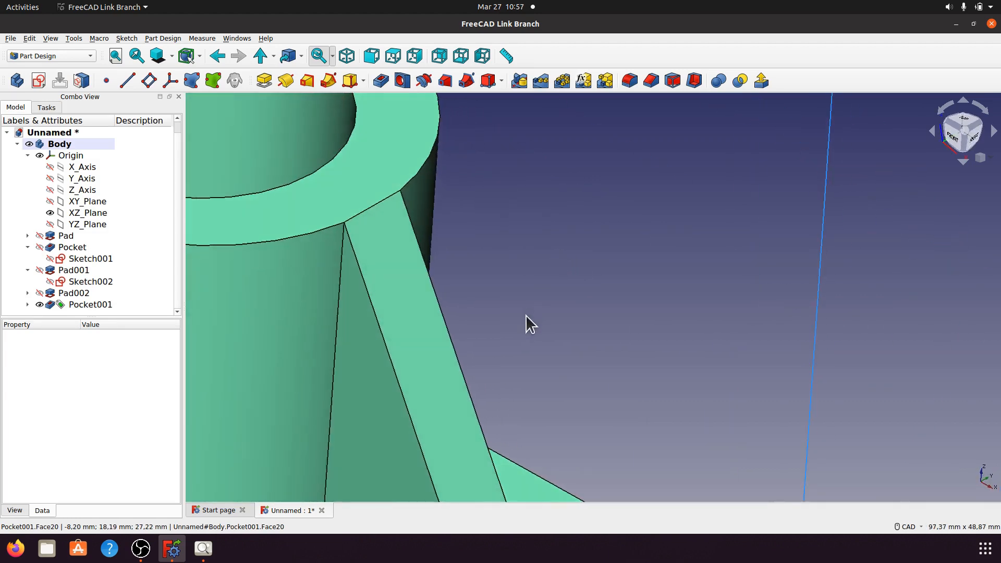
middle_click_drag(683, 286, 636, 319)
scroll(637, 323, "down", 1)
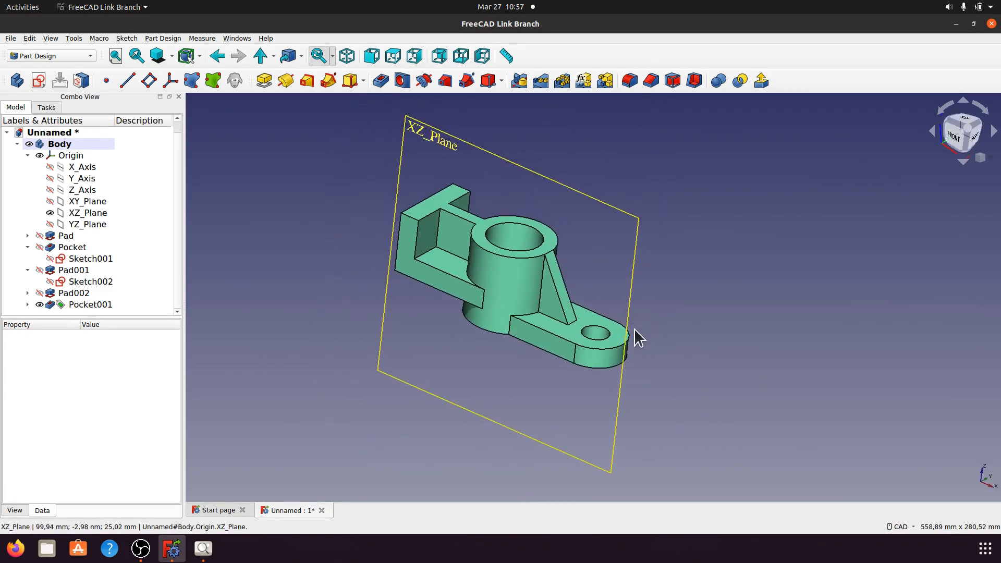
left_click(83, 213)
key("space")
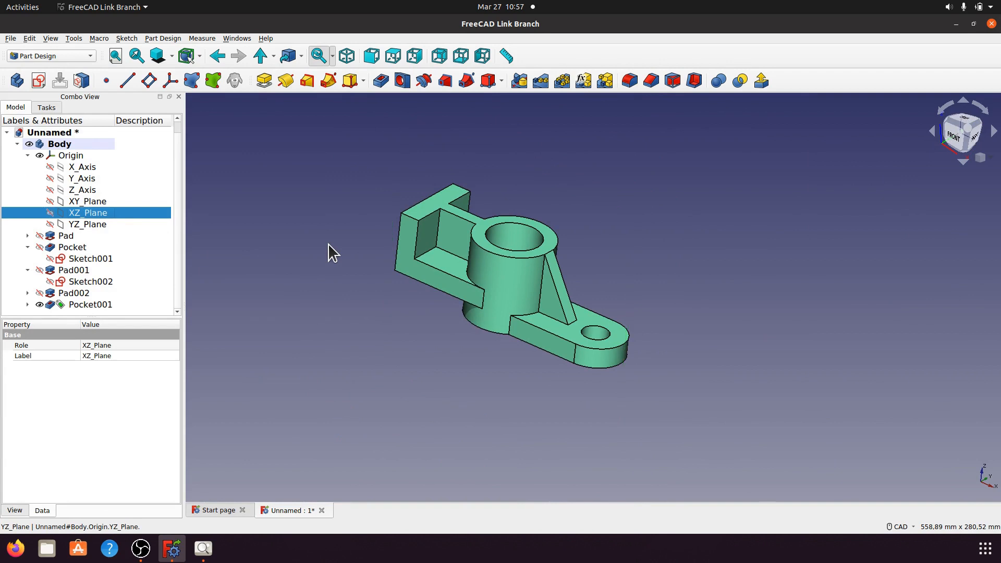
left_click(422, 333)
Examine the sloped rib and the whole bracket from several angles, ending in the isometric view
middle_click_drag(646, 260, 624, 278)
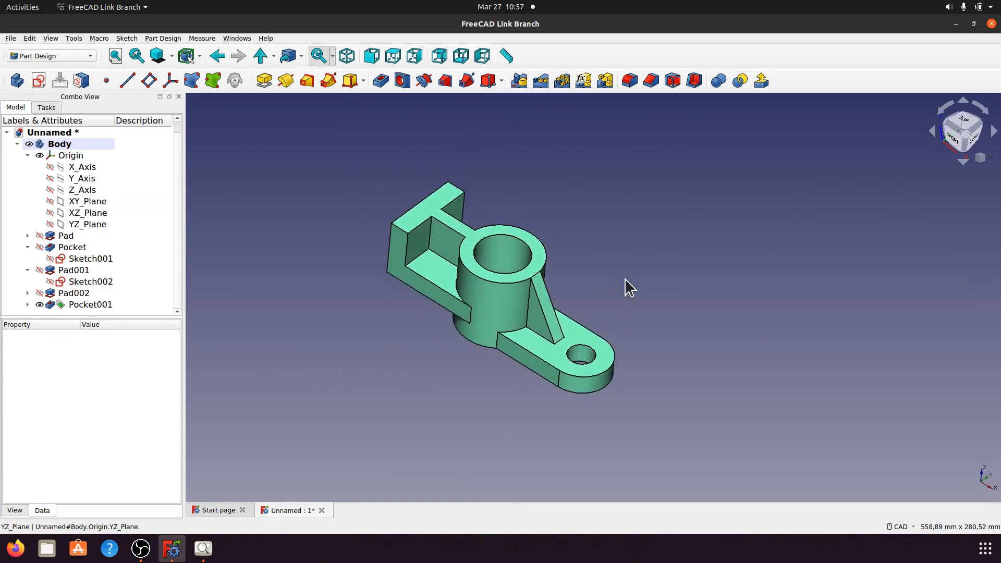
left_click(346, 56)
scroll(446, 376, "up", 4)
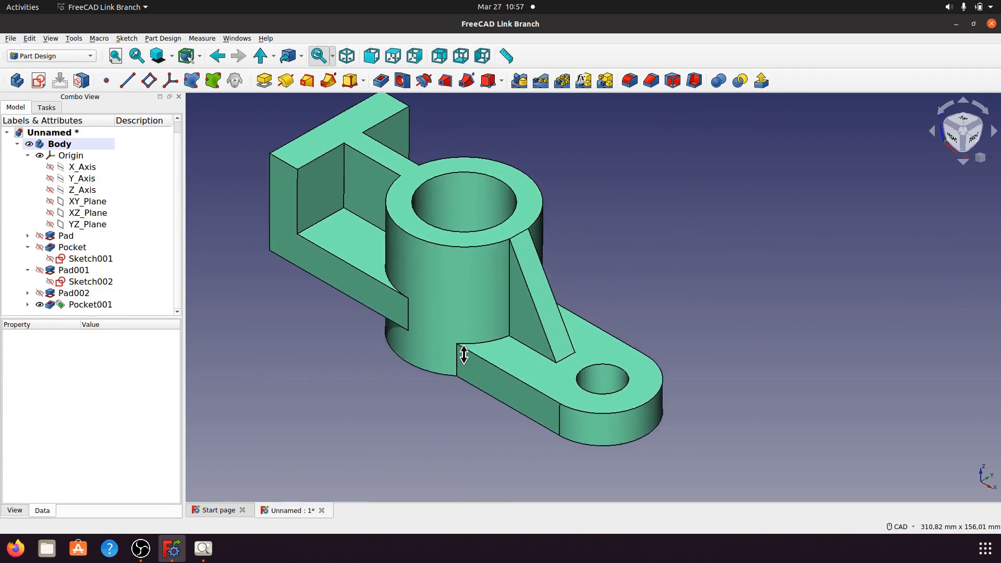
middle_click_drag(423, 382, 346, 402)
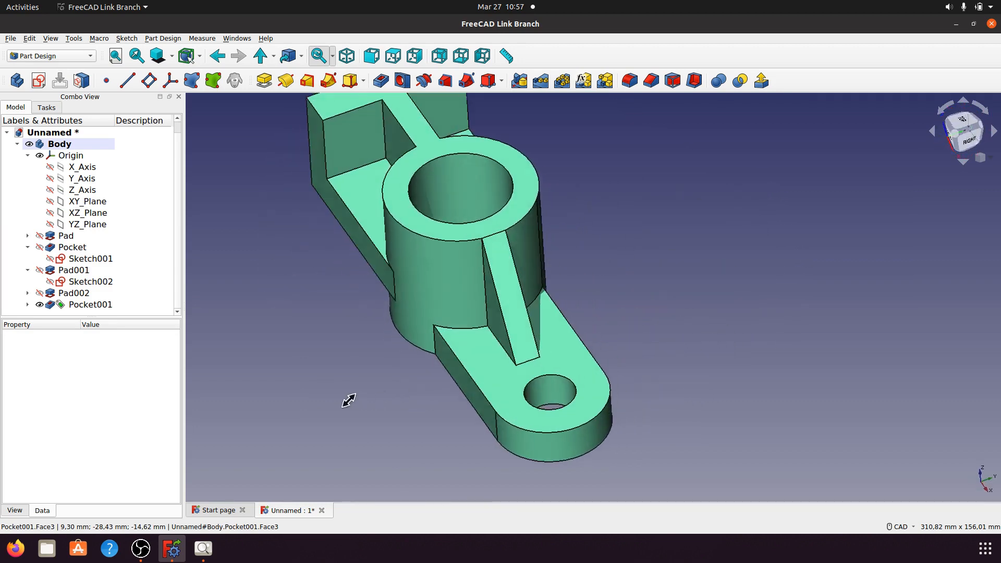
scroll(508, 361, "down", 3)
middle_click_drag(508, 361, 572, 340)
scroll(431, 331, "up", 4)
middle_click_drag(431, 332, 743, 283)
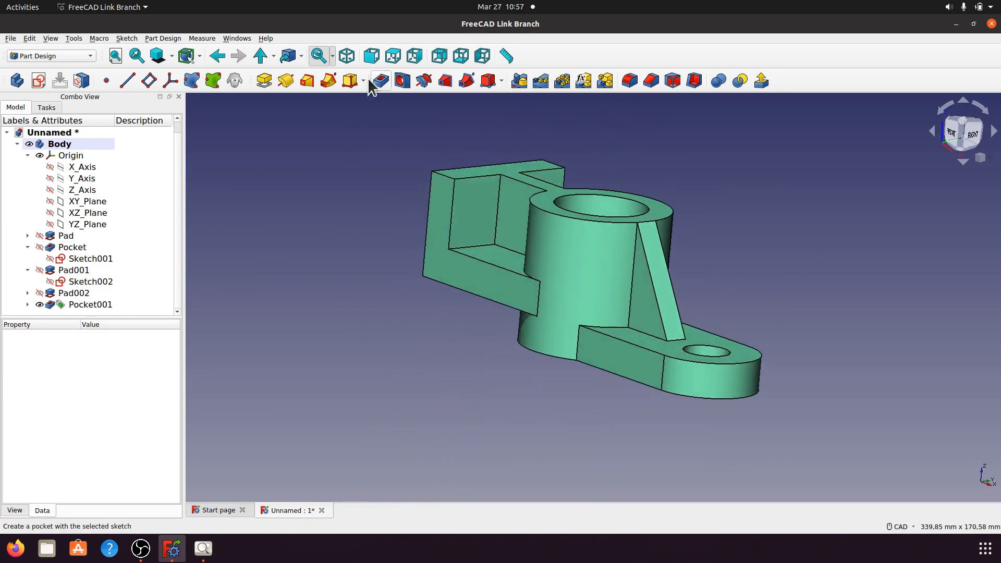
left_click(346, 56)
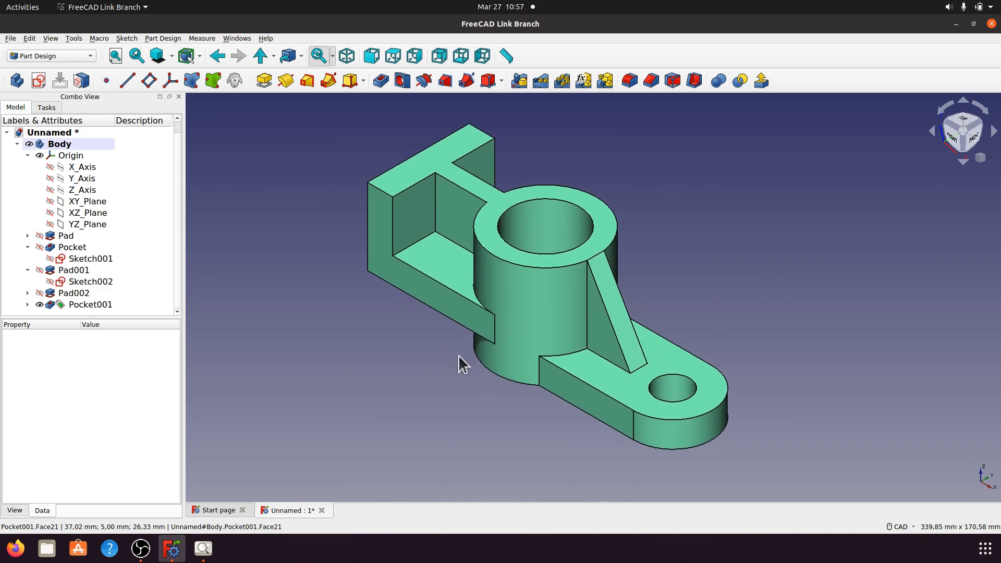
Consult the a008.png drawing and create a new sketch on the end plate's recessed inner face beside the web
left_click(203, 547)
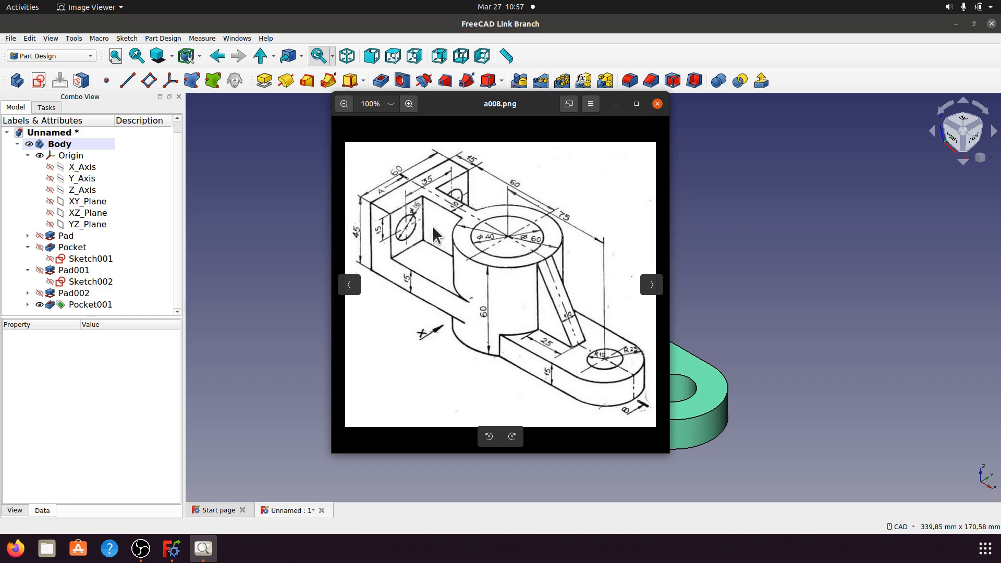
left_click(615, 104)
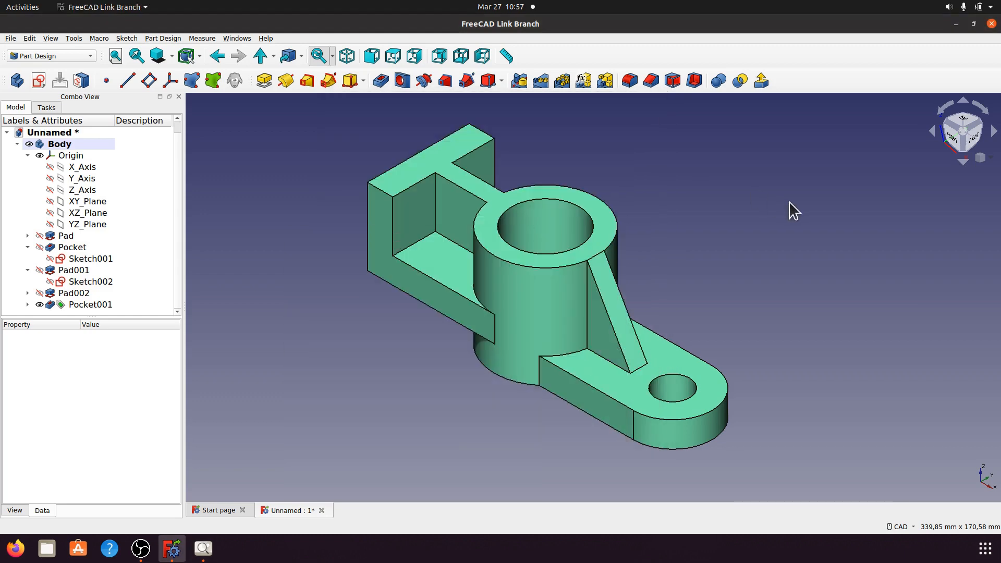
left_click(420, 223)
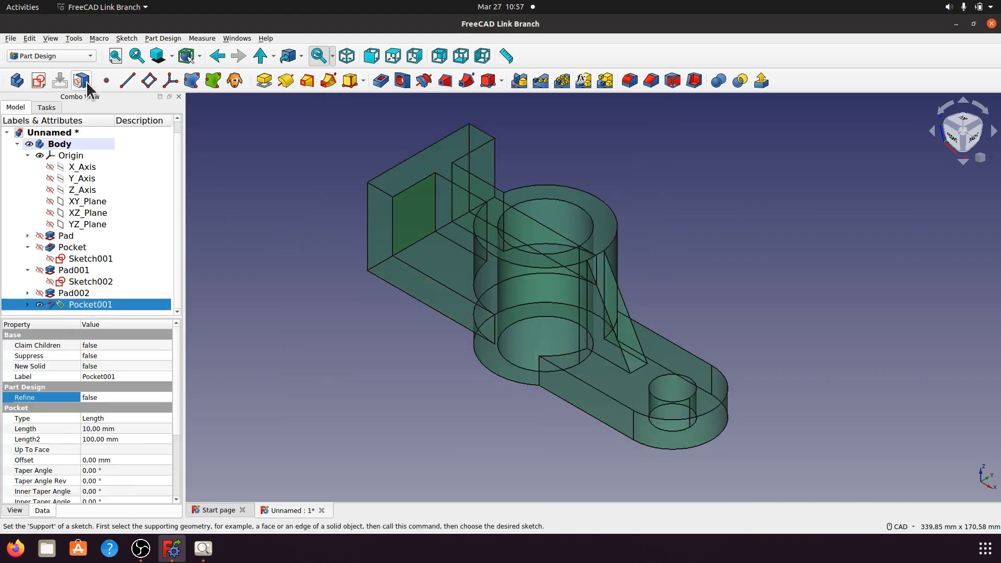
left_click(39, 79)
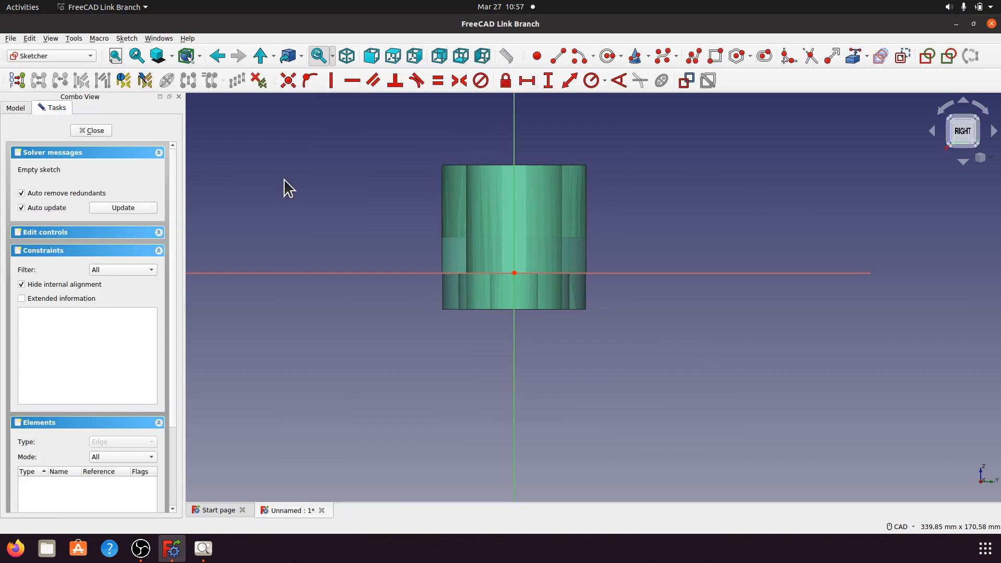
Draw two similar-sized circles on the upper part of the end plate, one on each side of the vertical axis
mouse_move(446, 335)
middle_mouse_down()
mouse_move(451, 375)
mouse_move(452, 353)
middle_mouse_up()
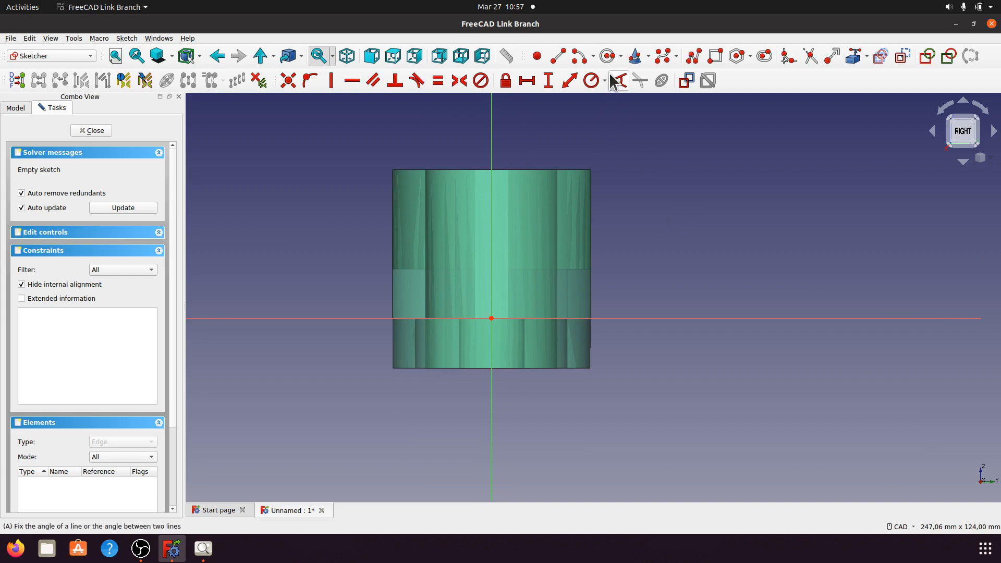
left_click(587, 81)
left_click(427, 211)
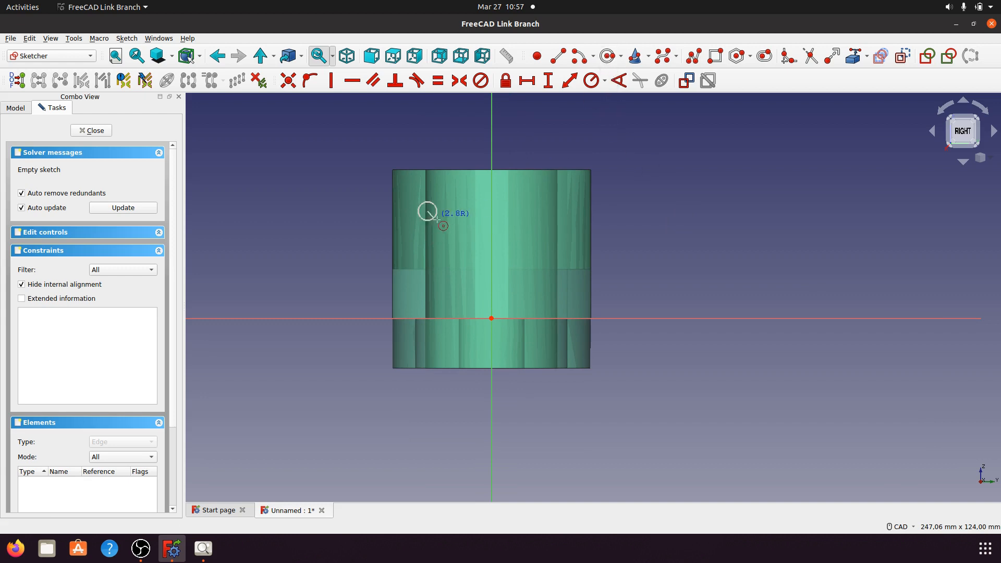
left_click(444, 227)
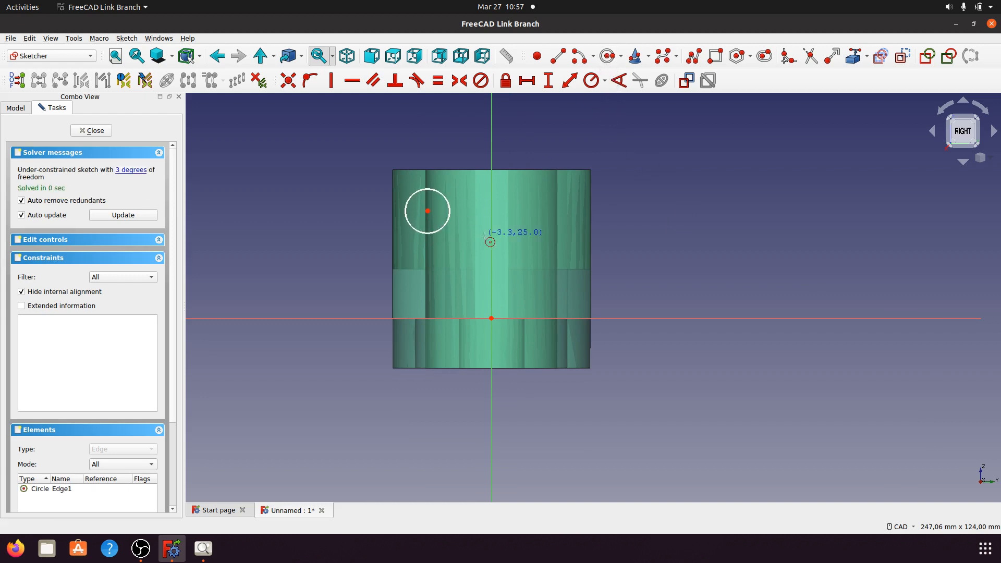
left_click(551, 204)
left_click(562, 224)
right_click(683, 224)
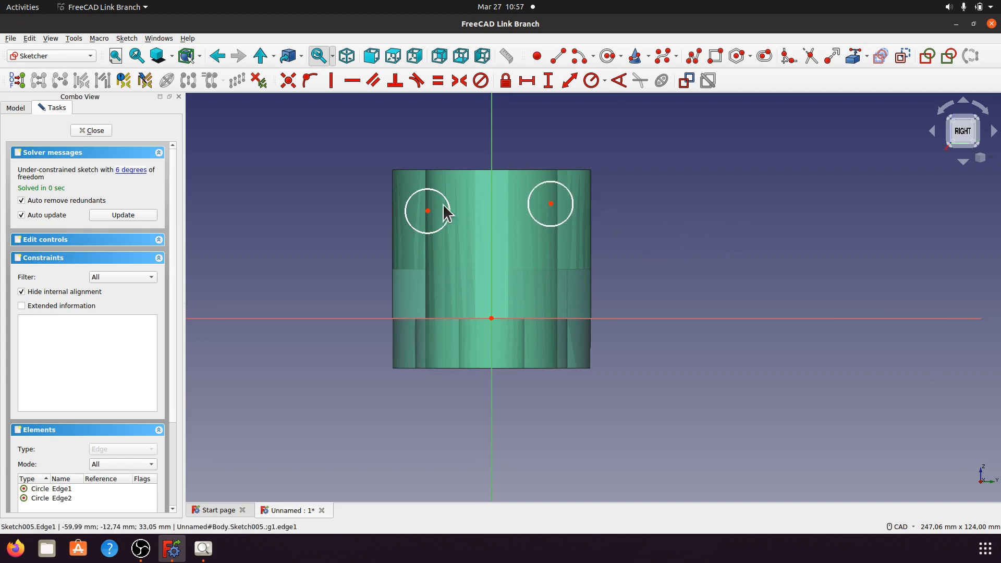
Project the top edges of the end plate's two inner faces into the sketch as external geometry
middle_click_drag(393, 213, 438, 238)
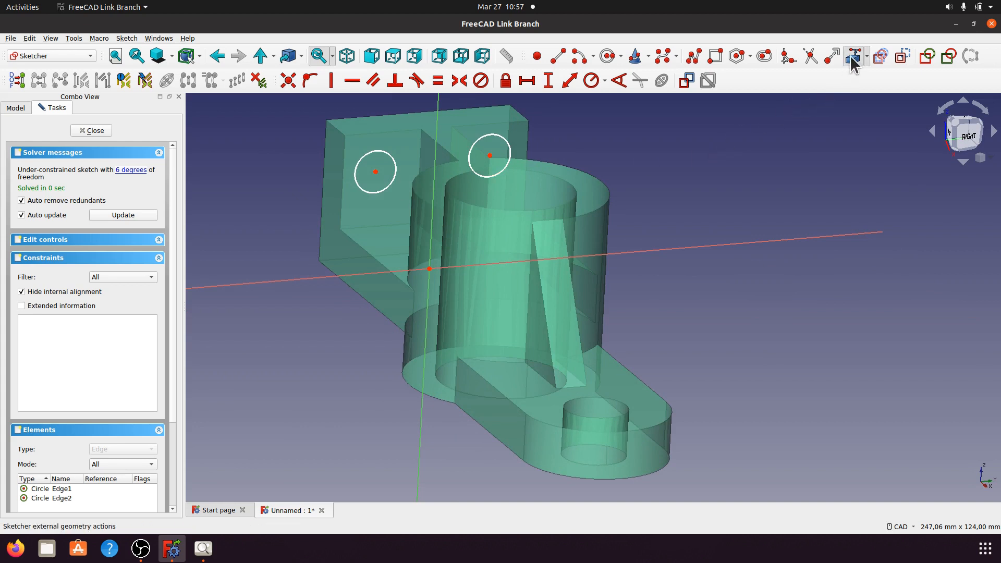
scroll(336, 281, "up", 4)
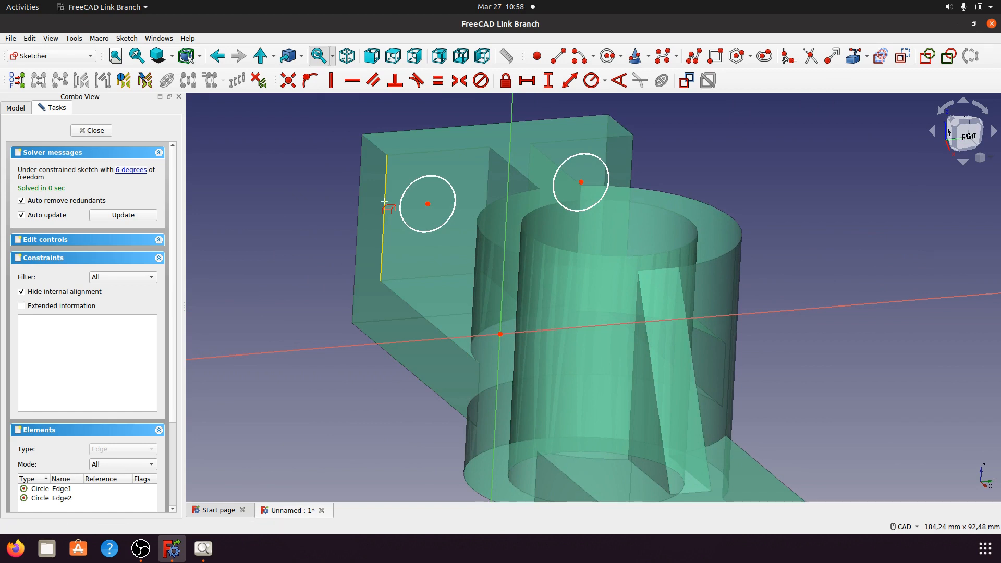
left_click(410, 153)
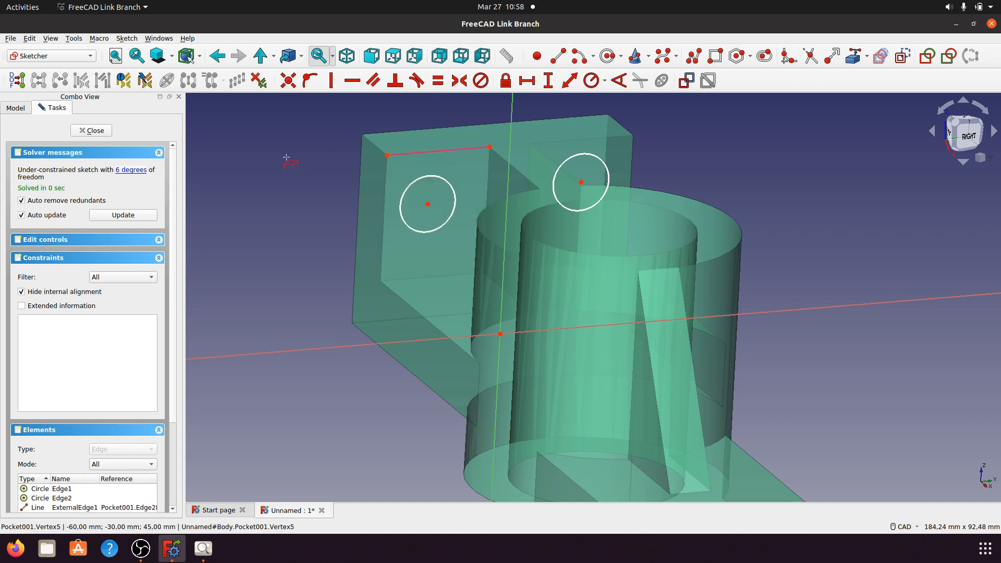
left_click(581, 140)
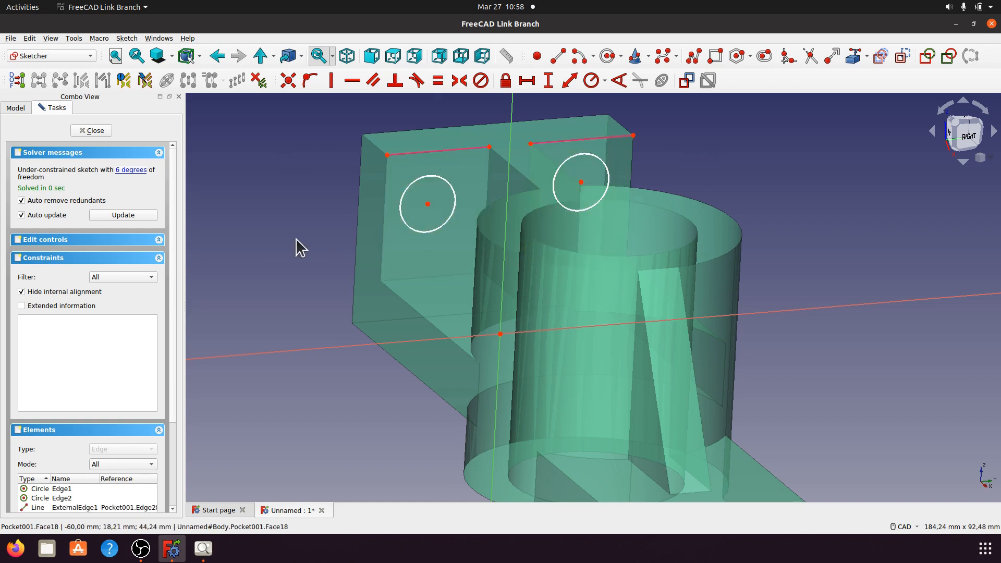
Check the hole dimensions in the a008.png drawing and make the two circle centers symmetric about the vertical sketch axis
left_click(203, 548)
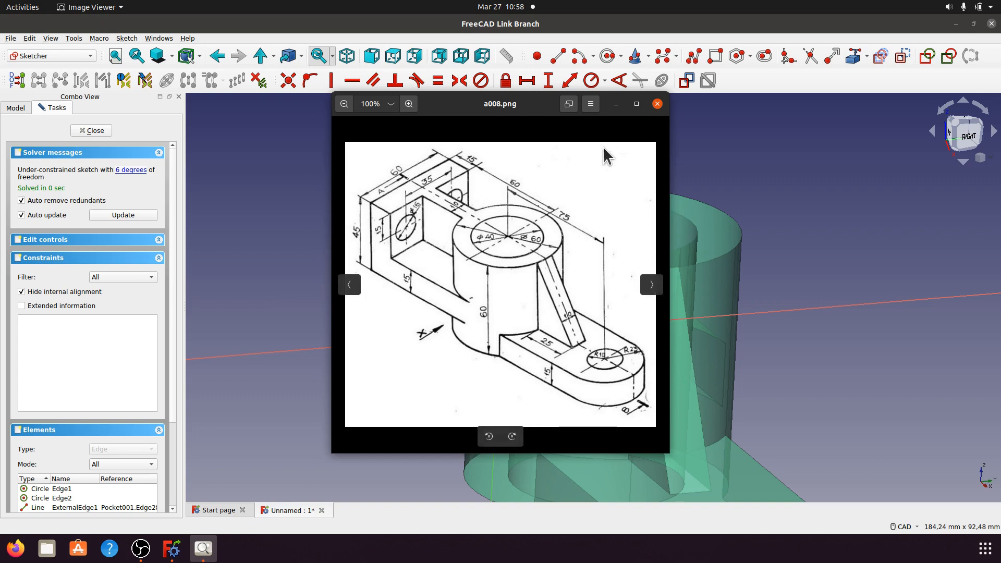
left_click(616, 104)
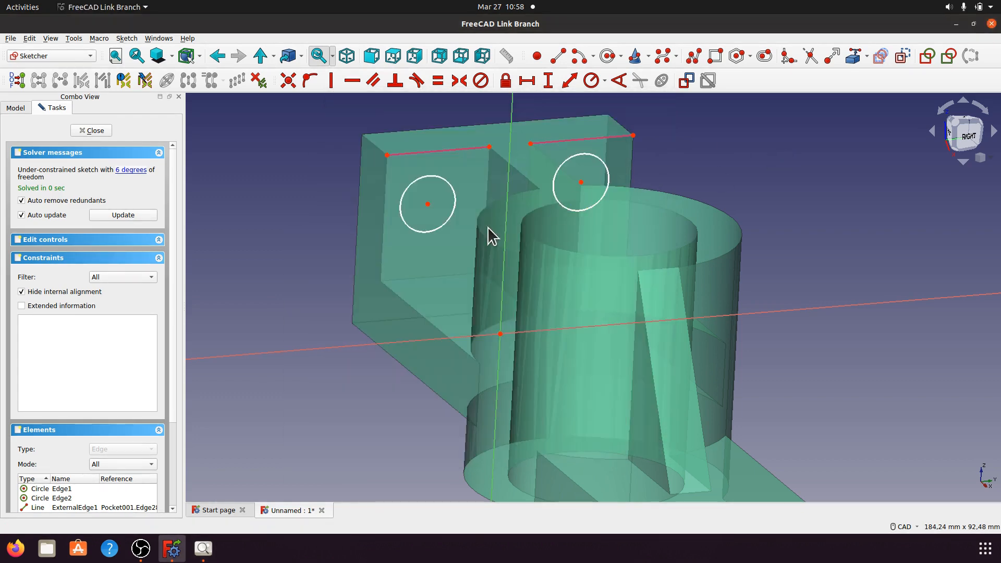
mouse_move(370, 333)
middle_mouse_down()
mouse_move(351, 339)
mouse_move(431, 353)
mouse_move(354, 364)
middle_mouse_up()
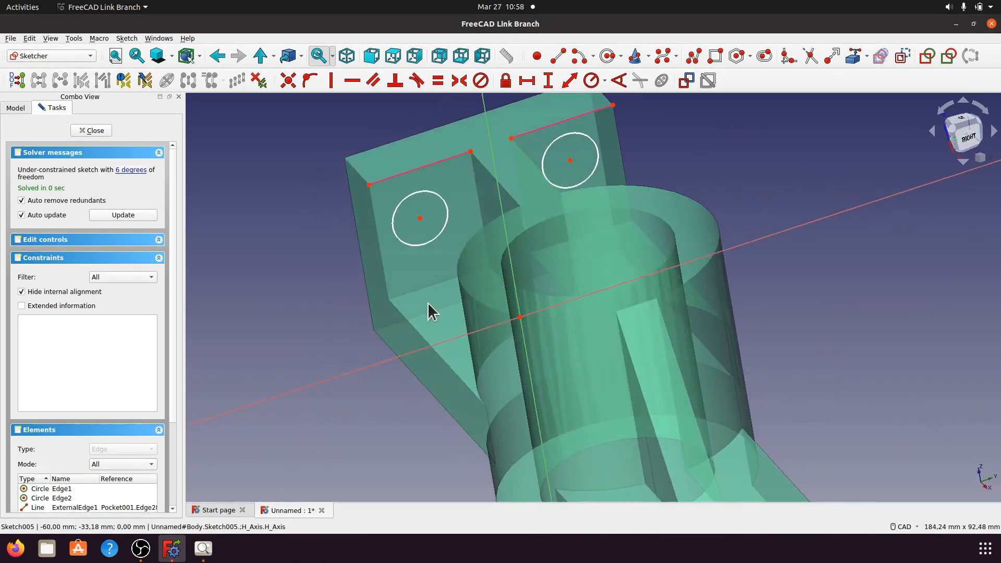
left_click(420, 218)
left_click(570, 161)
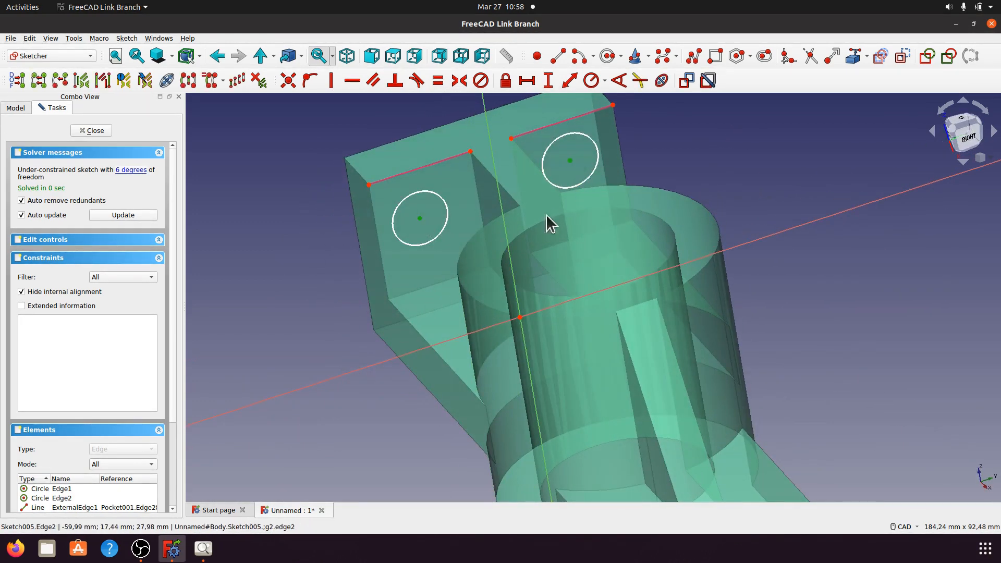
left_click(501, 199)
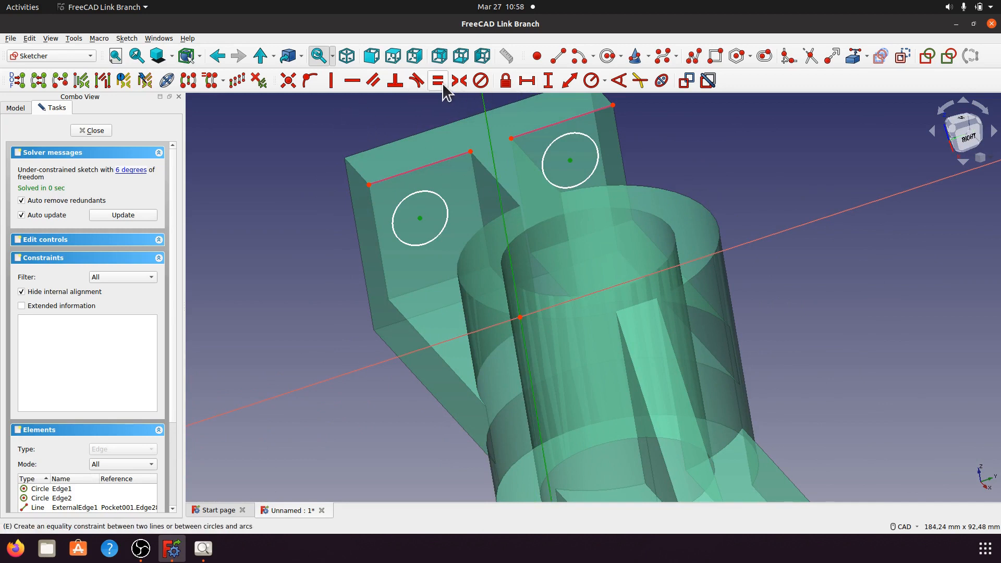
key("s")
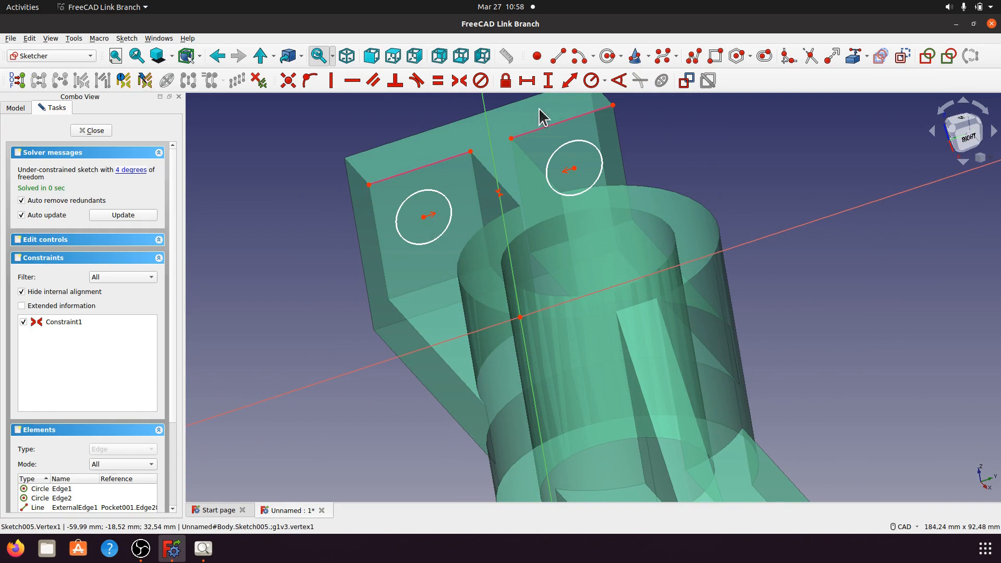
Constrain the horizontal distance between the two circle centers to 35 mm
left_click(423, 217)
left_click(574, 168)
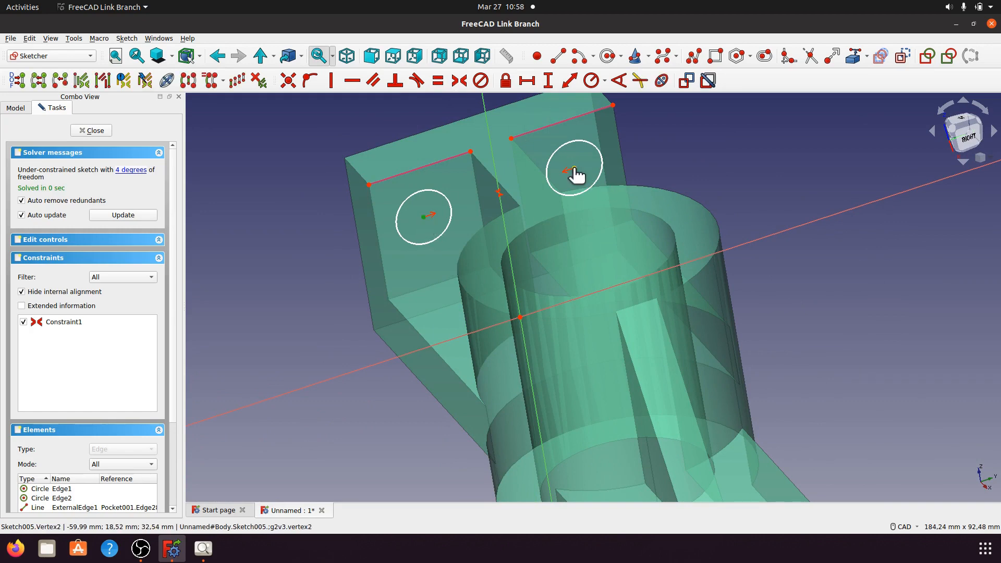
left_click(522, 84)
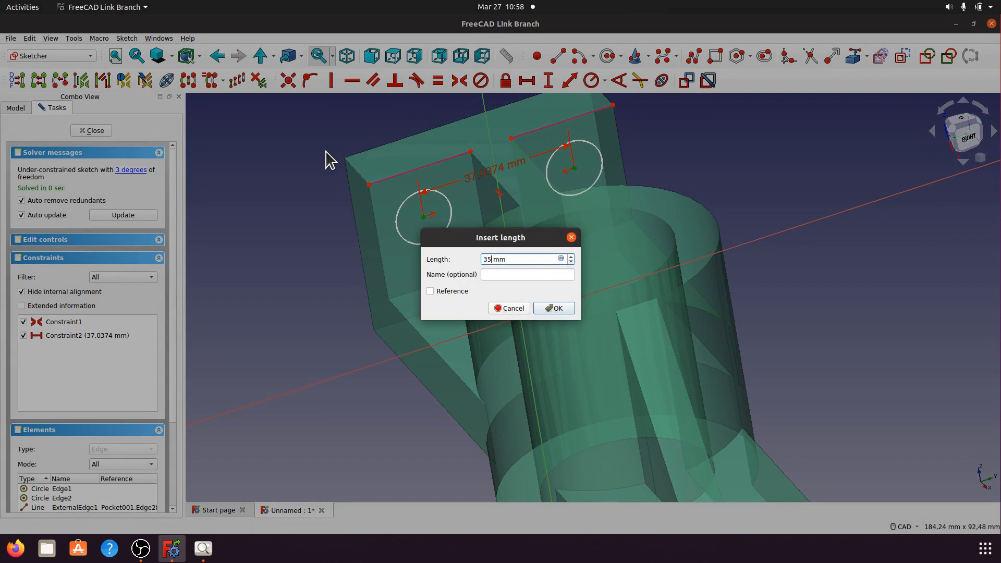
left_click(552, 308)
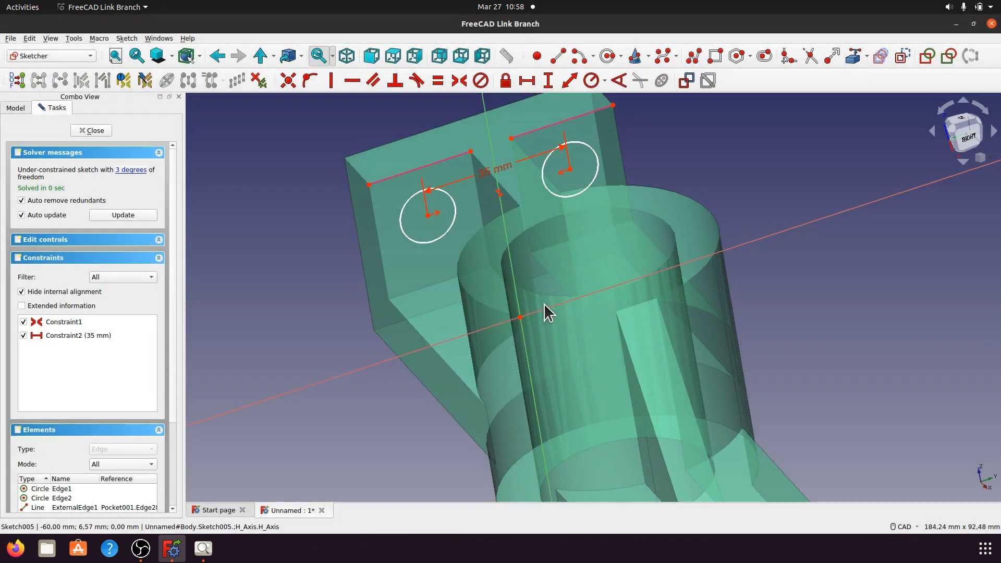
Check the hole height in the a008.png drawing and constrain one circle's center 15 mm from the projected top edge above it
left_click(427, 216)
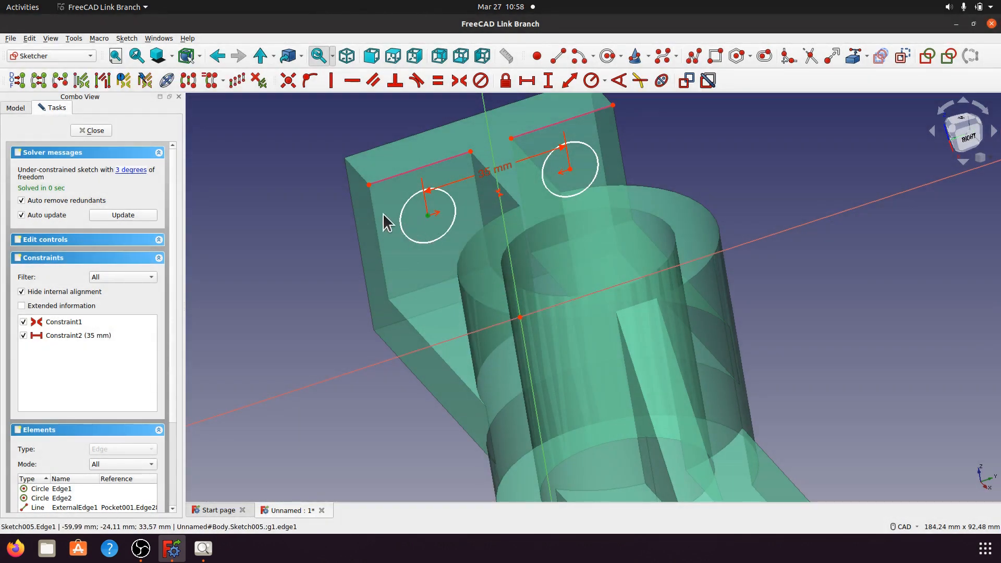
left_click(374, 185)
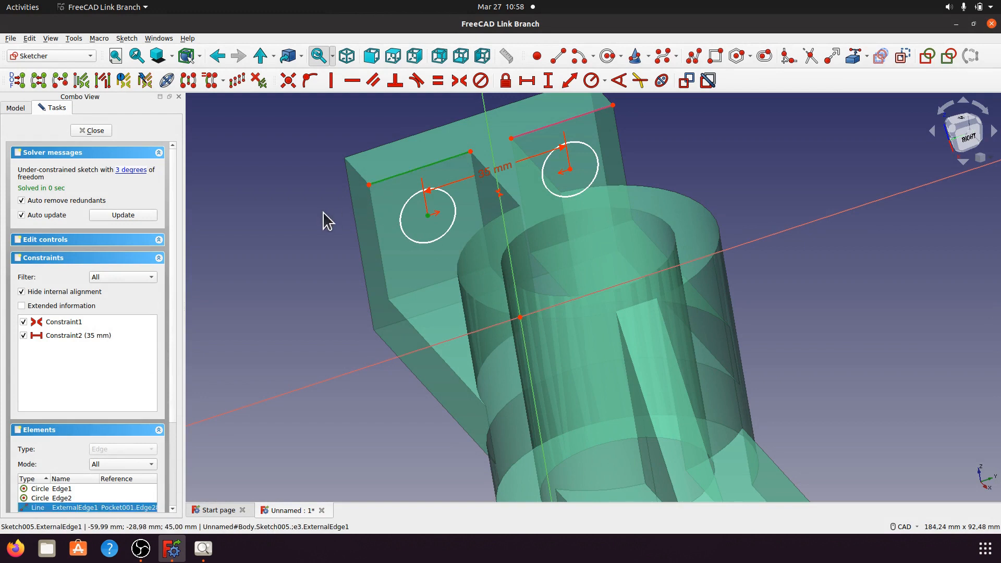
left_click(203, 547)
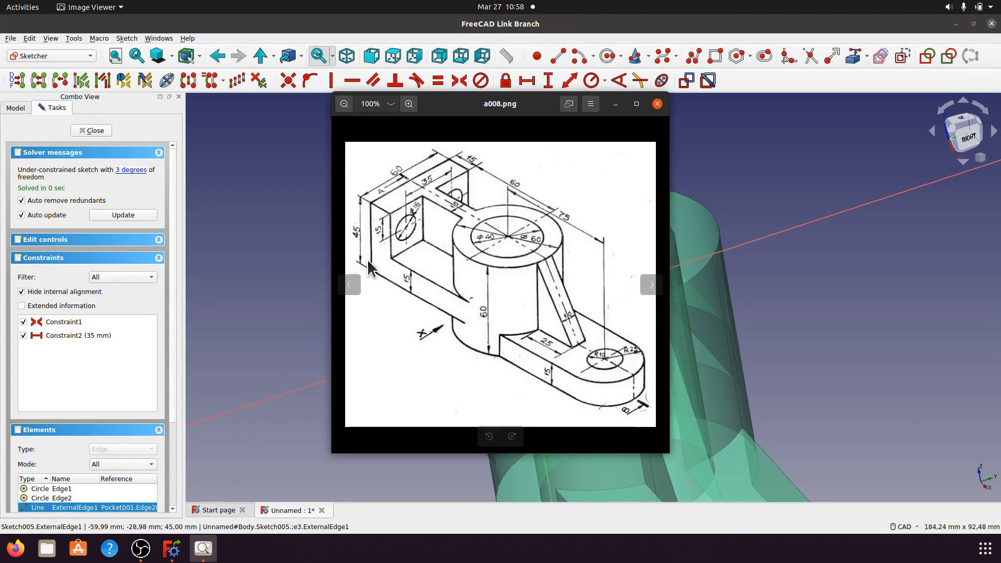
left_click(616, 104)
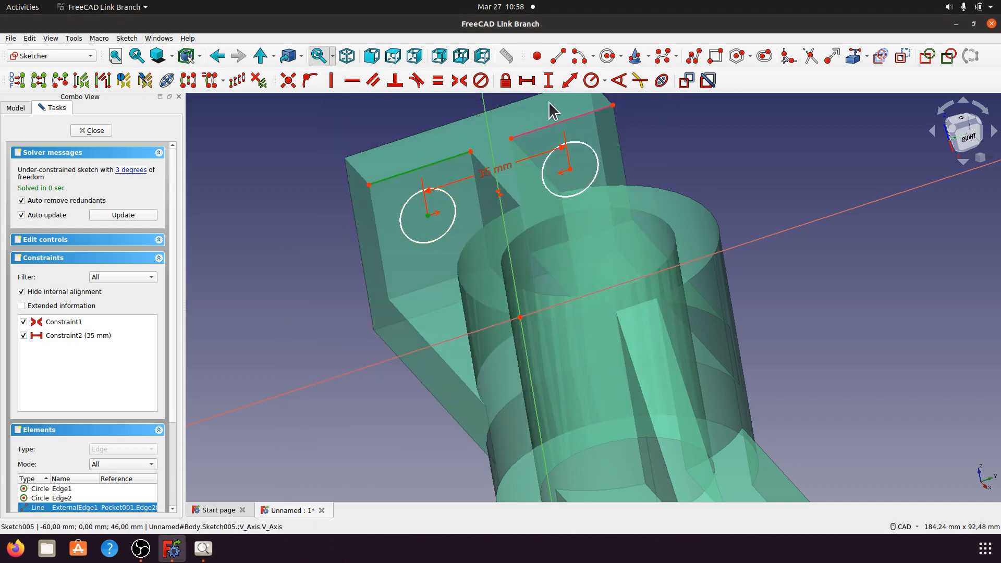
left_click(548, 80)
left_click(587, 297)
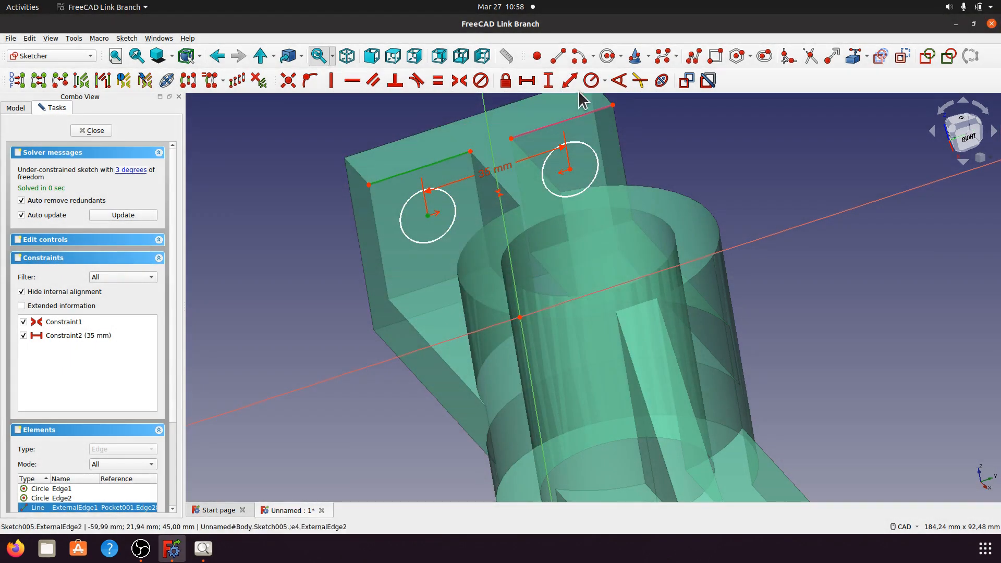
left_click(569, 80)
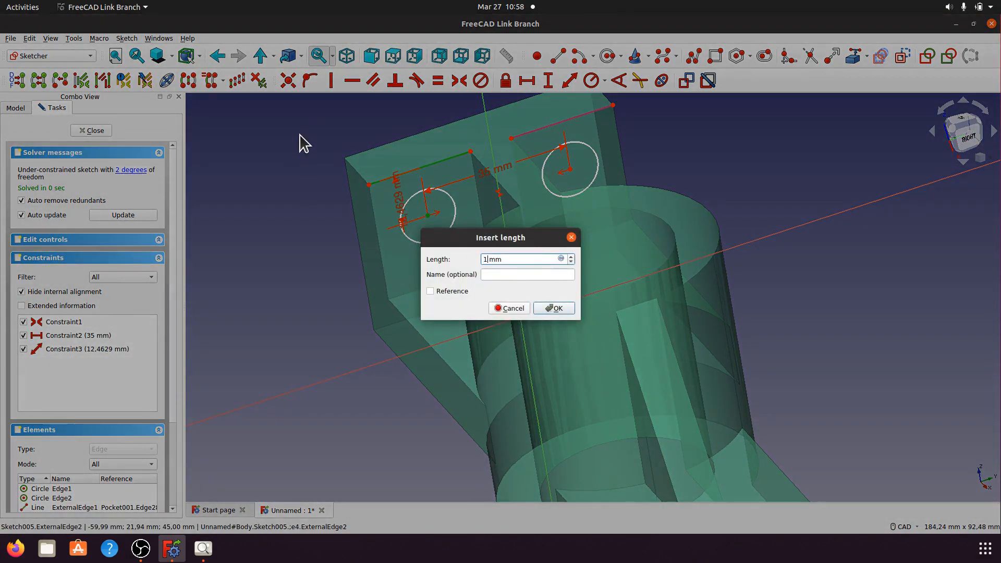
left_click(554, 308)
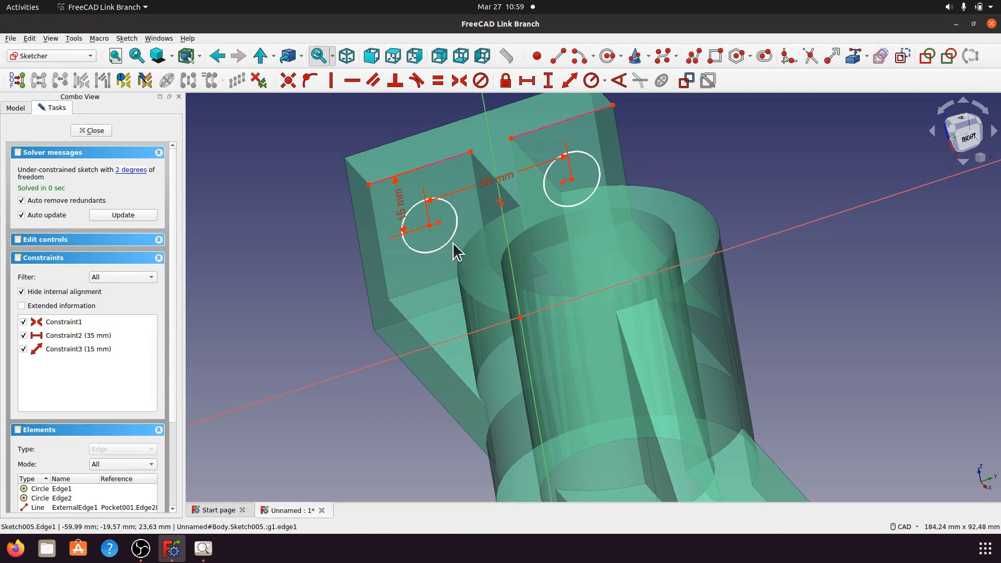
Constrain both circles to share the same diameter of 16 mm
left_click(452, 243)
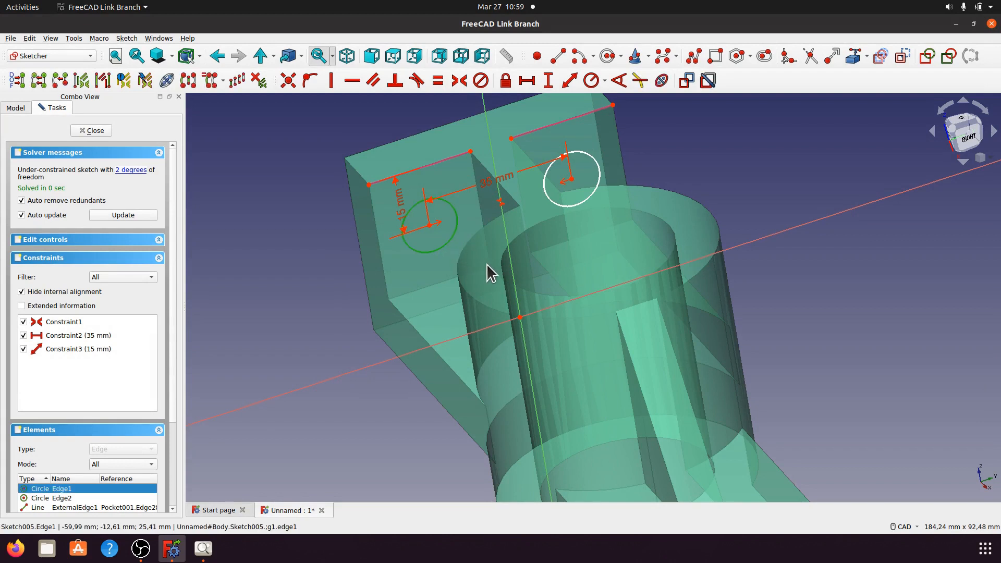
left_click(579, 205)
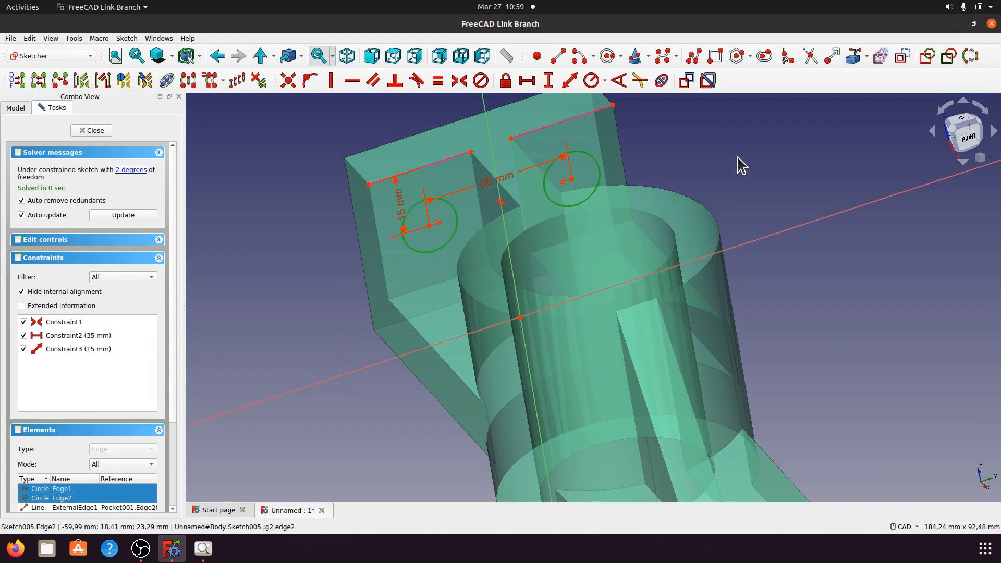
left_click(604, 81)
left_click(617, 110)
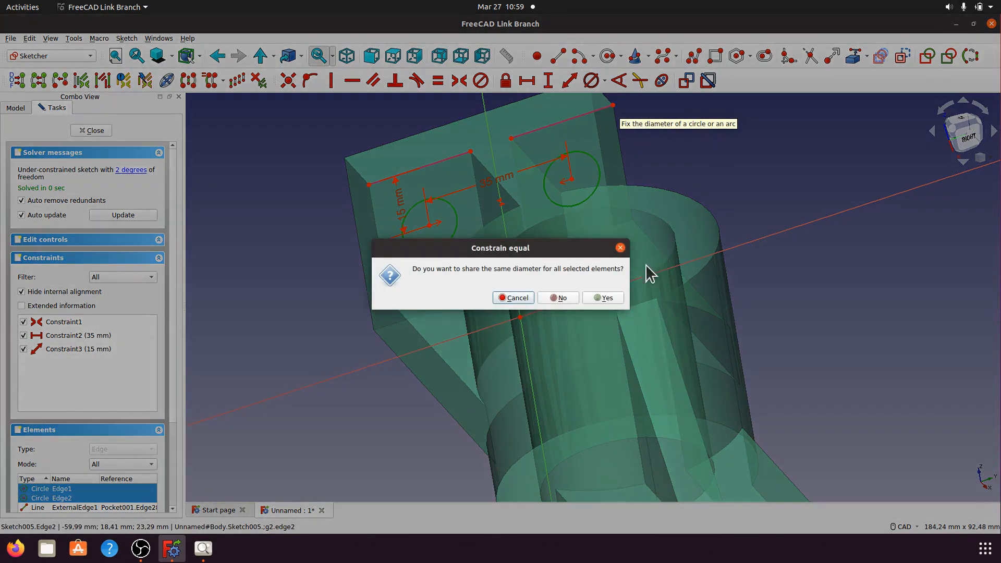
left_click(606, 298)
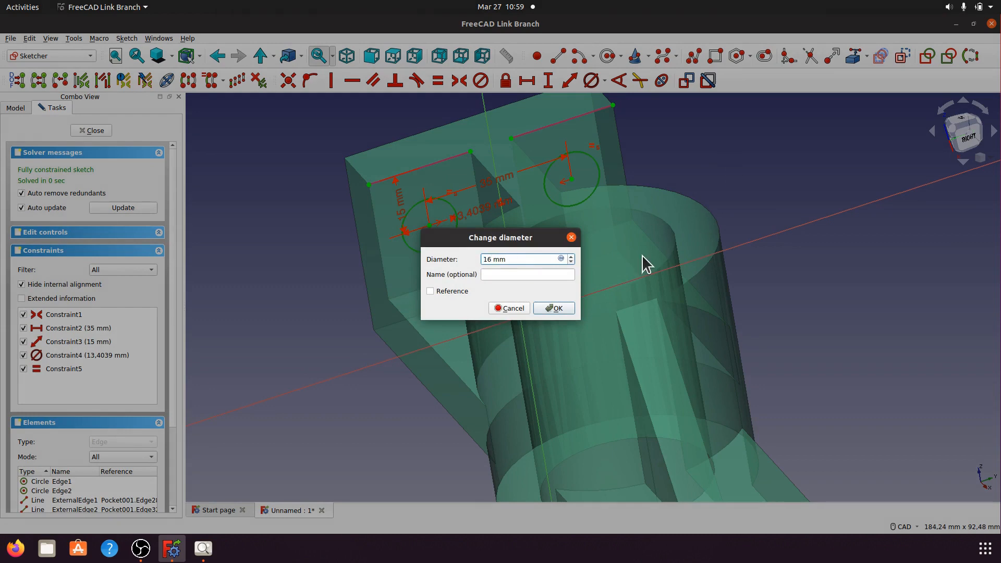
left_click(563, 310)
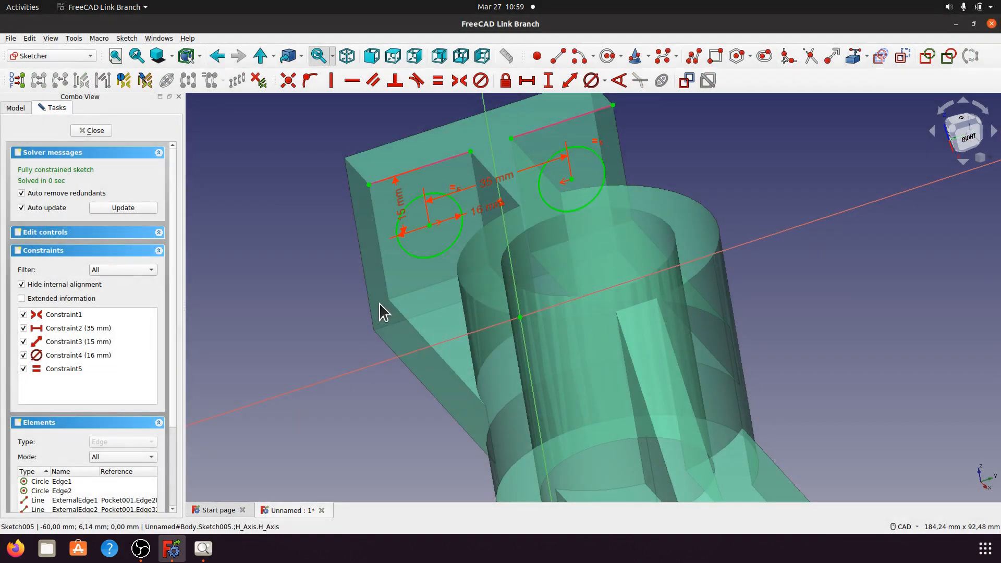
Compare the hole sketch with the a008.png drawing in front and right views and close the sketch
left_click(205, 548)
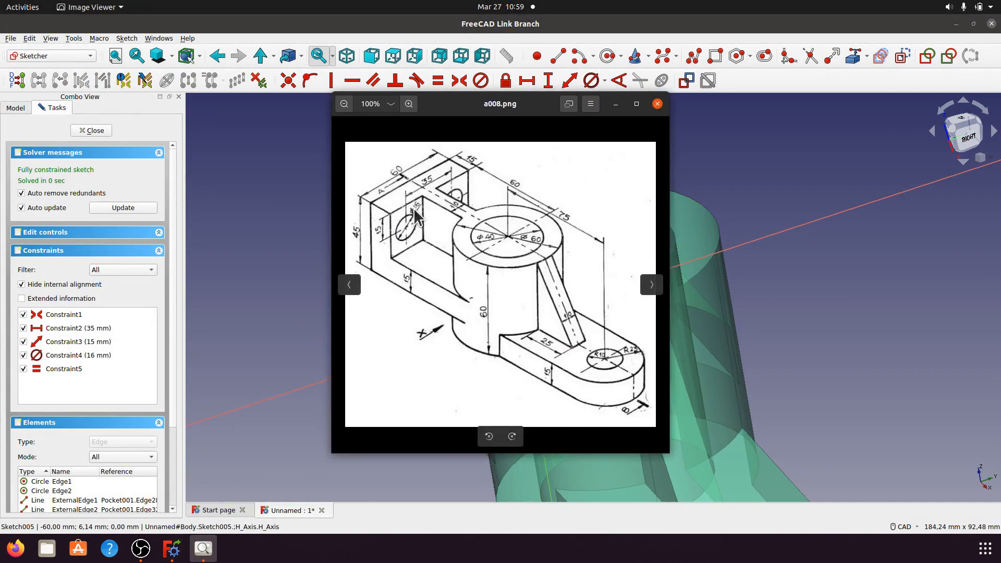
left_click(616, 104)
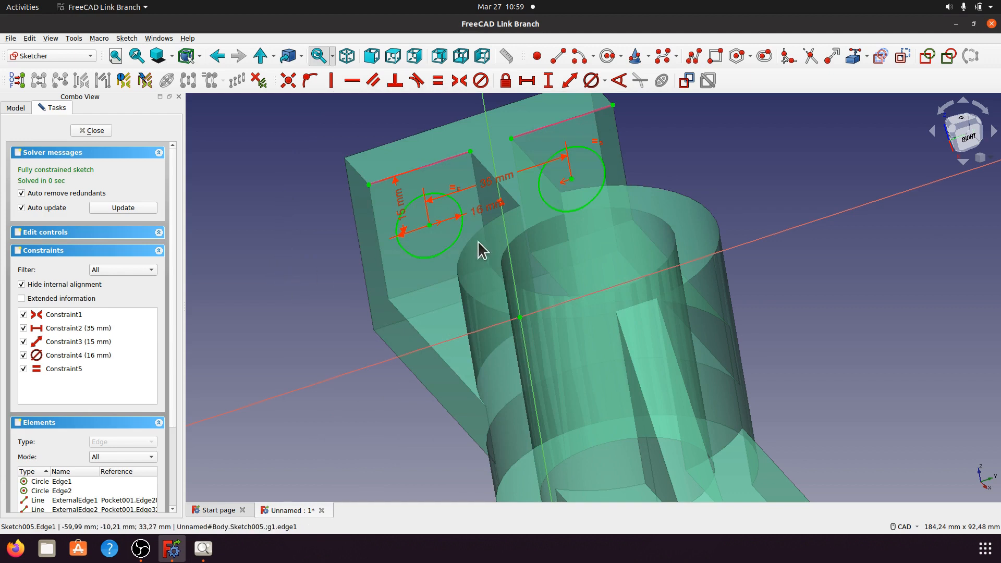
left_click(371, 55)
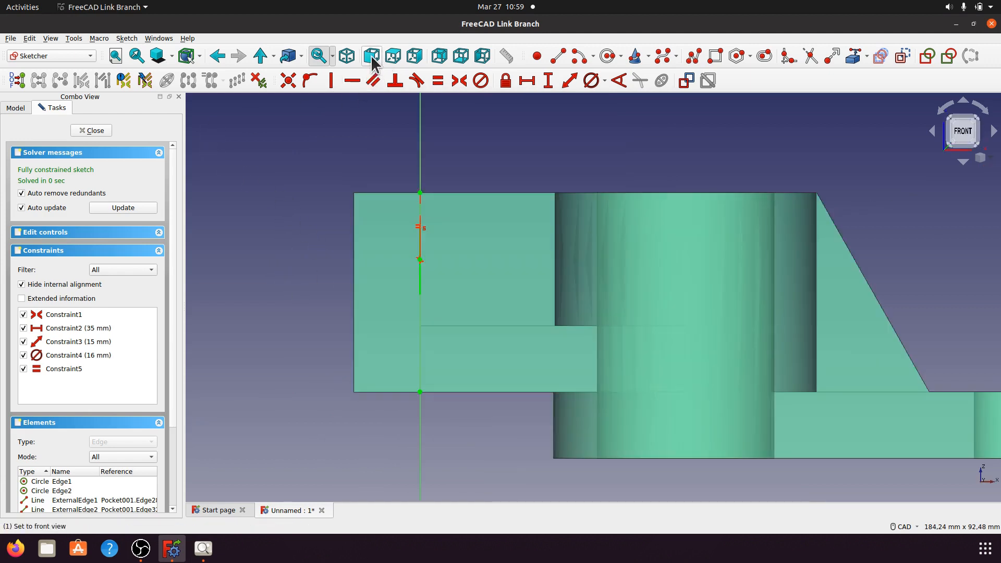
left_click(415, 55)
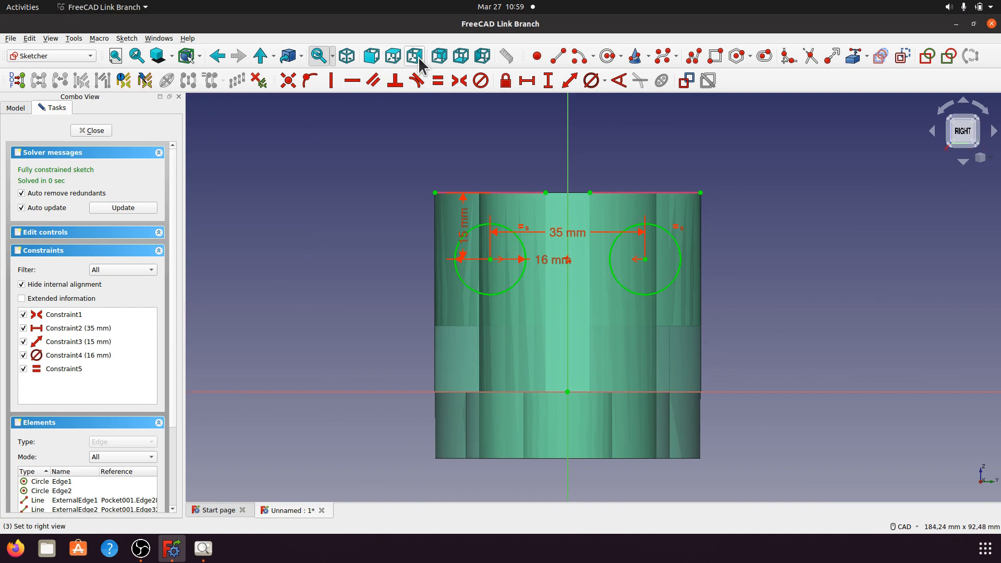
left_click(97, 130)
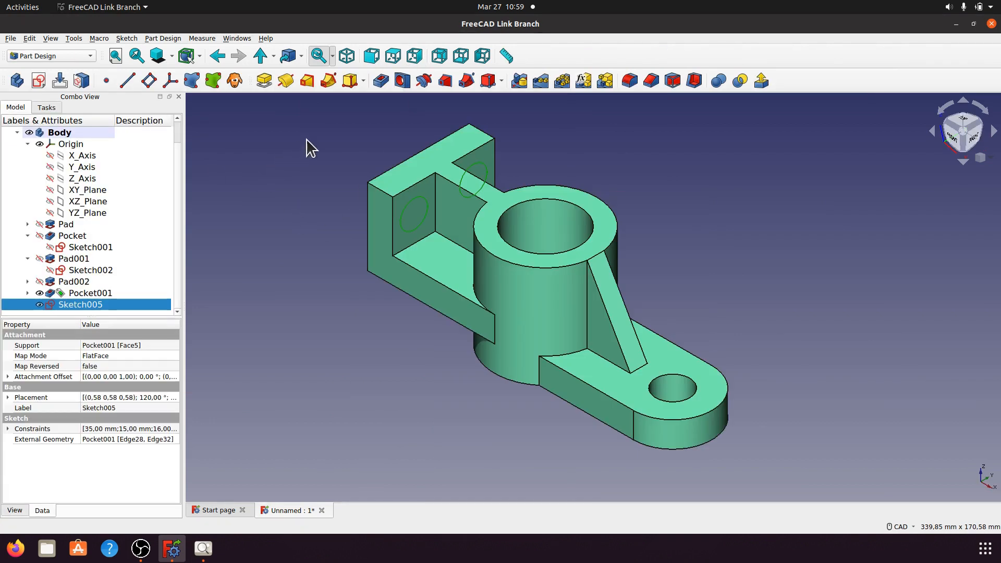
Pocket the two-circle sketch through the end plate using the To first type
left_click(381, 81)
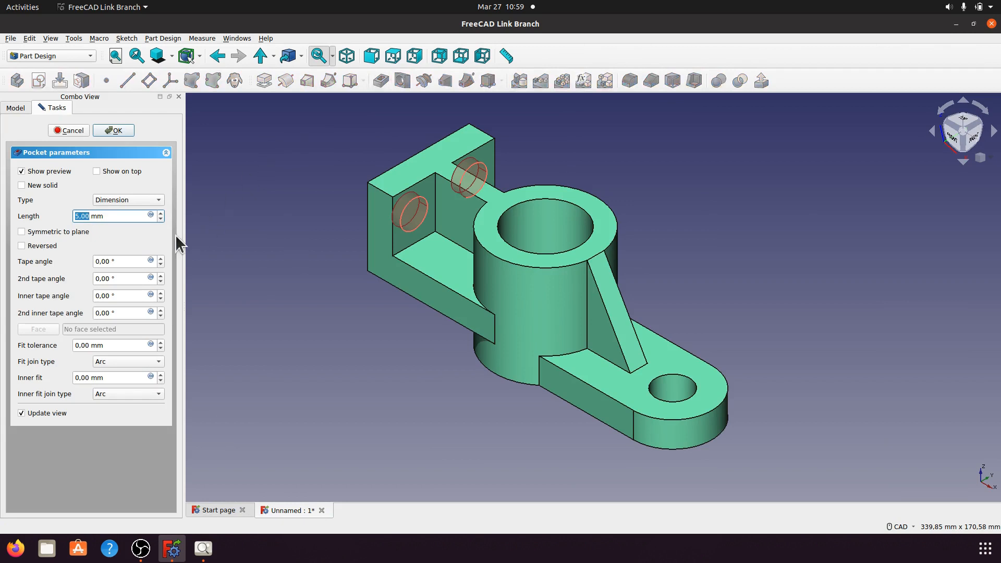
left_click(160, 201)
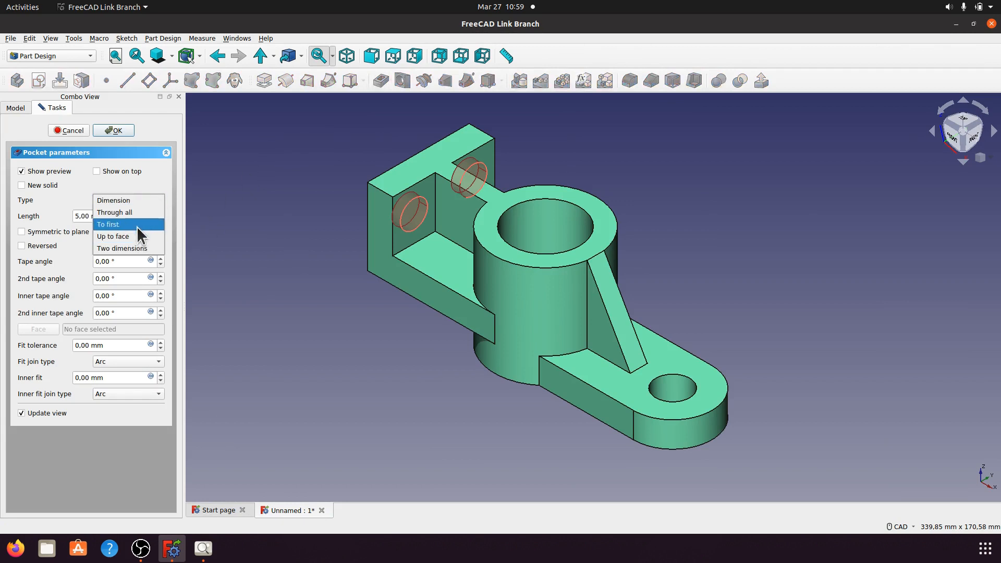
left_click(137, 226)
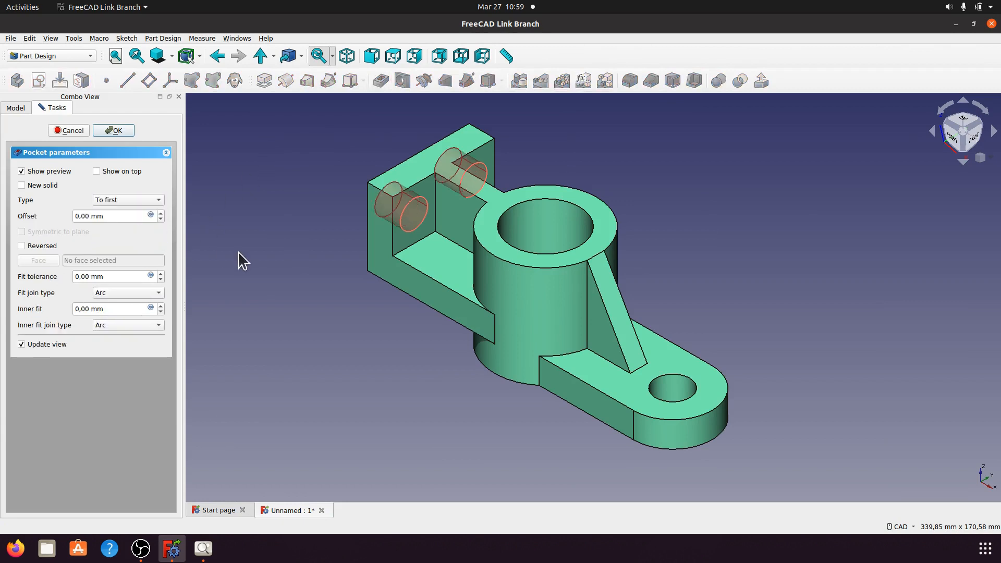
middle_click_drag(307, 331, 413, 342)
left_click(122, 132)
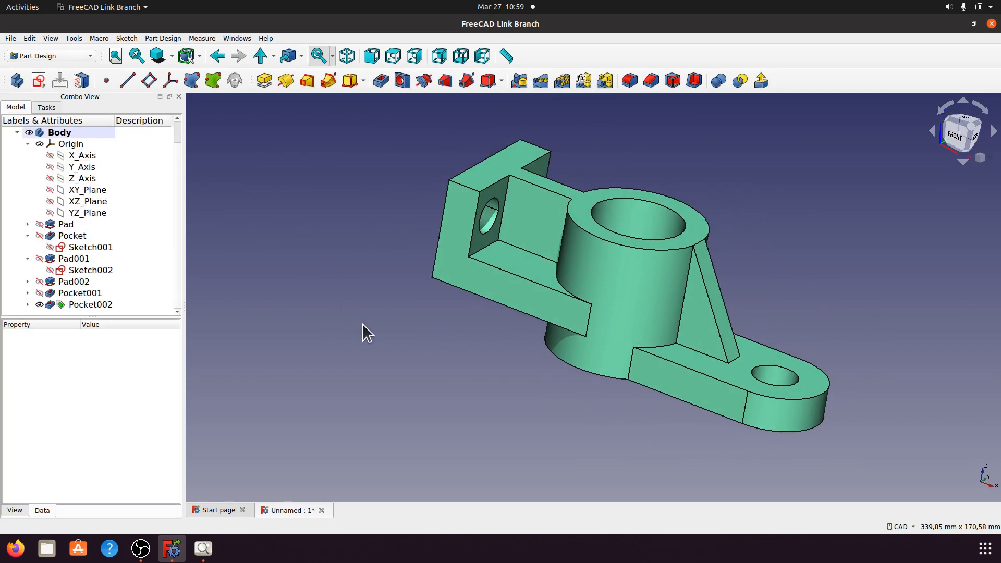
Inspect the bracket from different angles and compare its isometric view side by side with the a008.png drawing
middle_click_drag(686, 277, 663, 306)
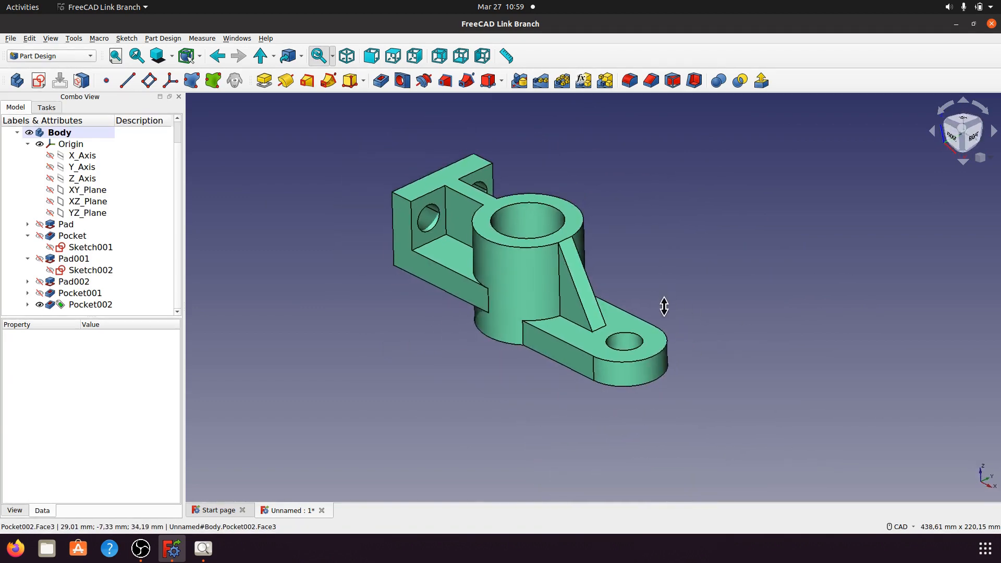
middle_click_drag(670, 411, 621, 425)
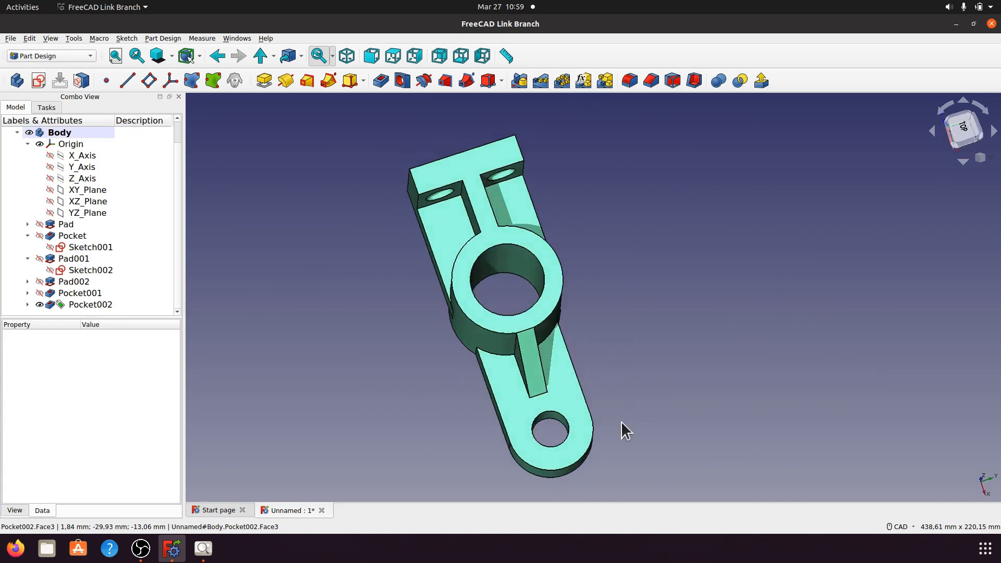
left_click(347, 56)
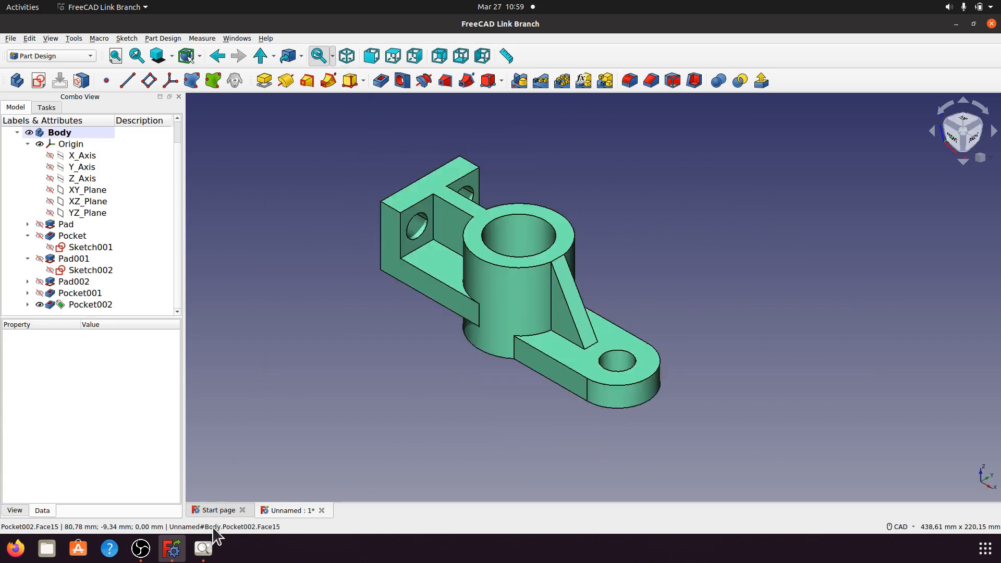
left_click(209, 544)
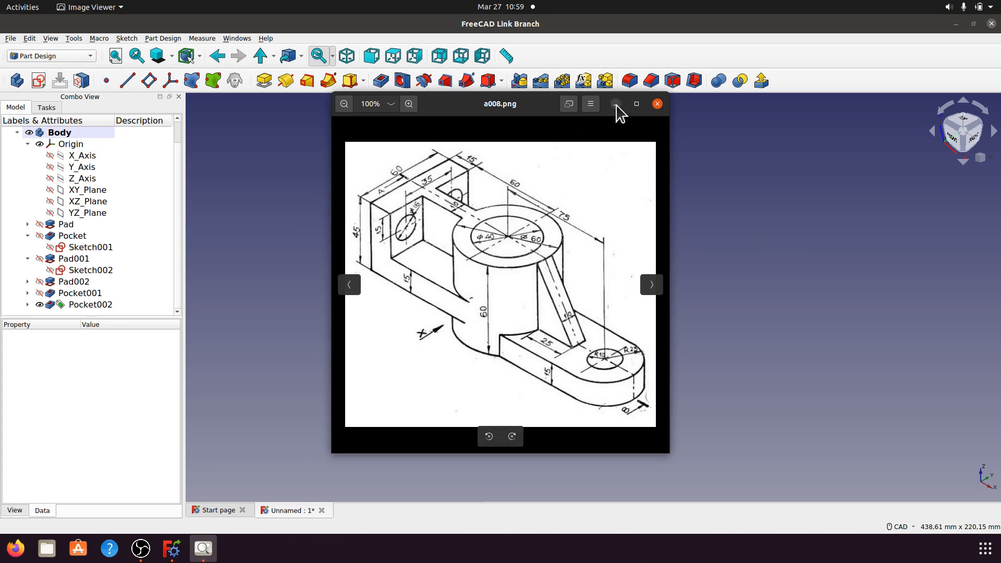
left_click_drag(542, 105, 869, 121)
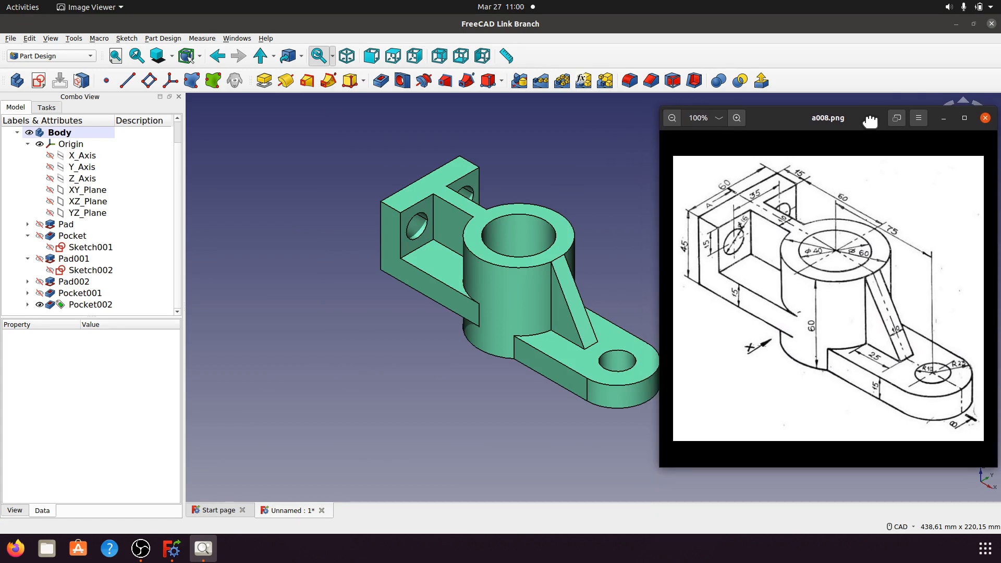
left_click_drag(870, 120, 774, 118)
left_click(845, 115)
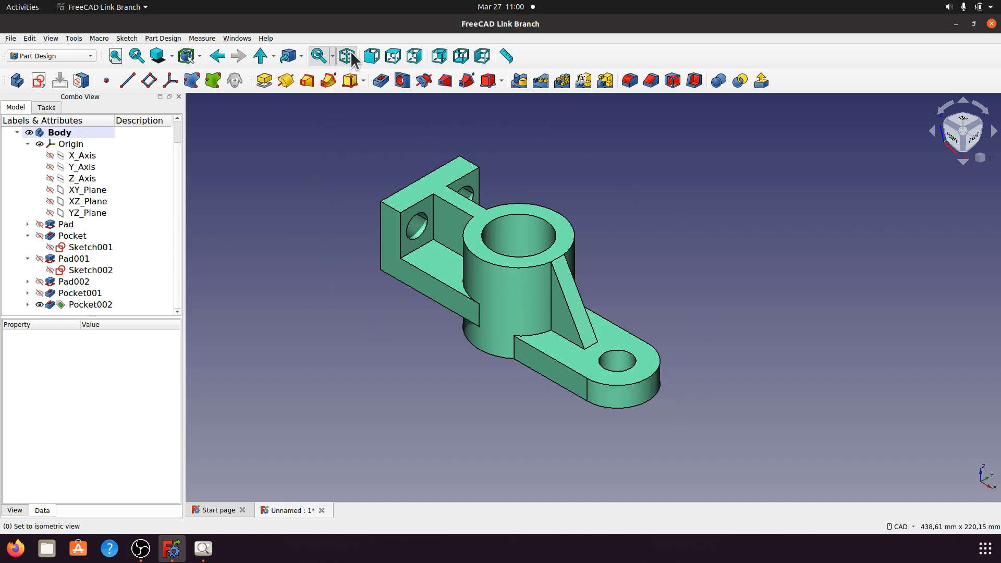
Examine the finished bracket's end plate, cylinder, rib and foot up close from several angles, ending in isometric view
scroll(452, 383, "up", 2)
scroll(455, 382, "up", 3)
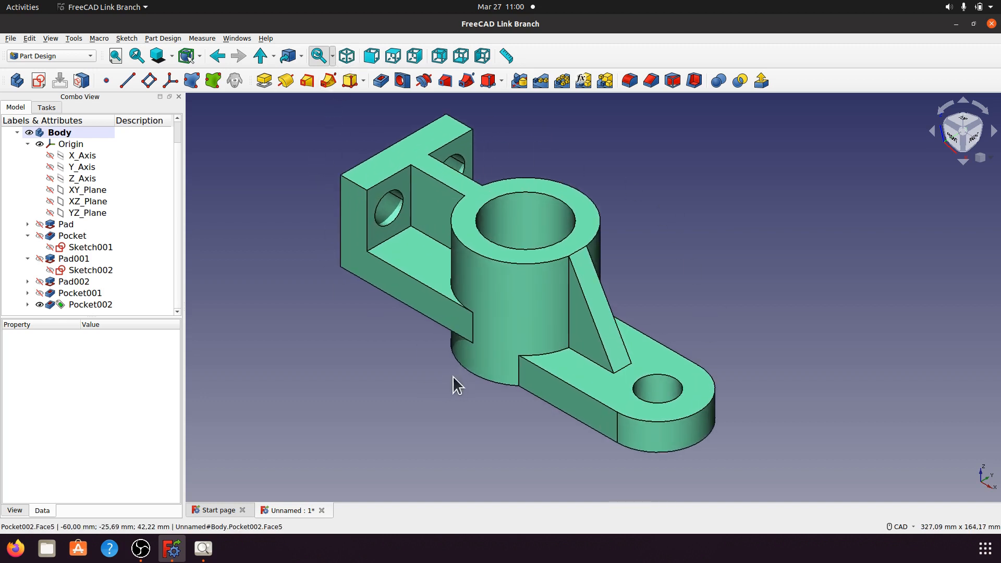
scroll(425, 375, "up", 1)
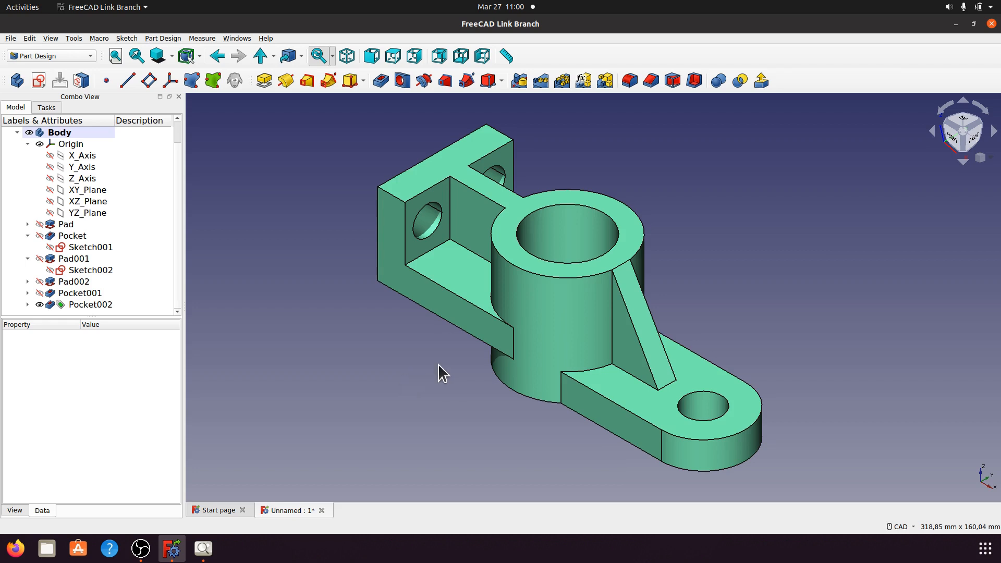
middle_click_drag(710, 339, 609, 187)
middle_click_drag(634, 442, 677, 456)
middle_click_drag(549, 277, 545, 174)
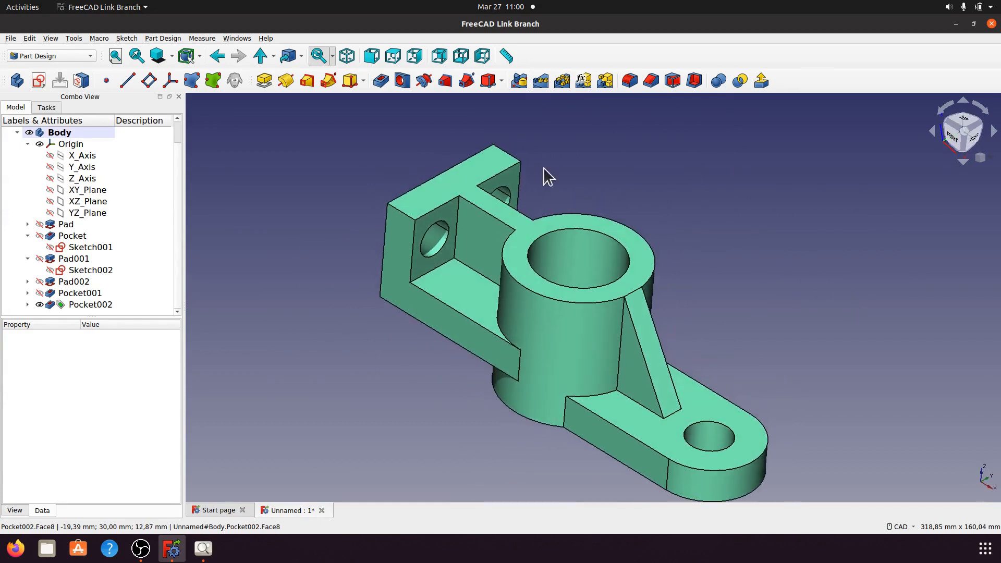
middle_click_drag(721, 330, 722, 304)
left_click(346, 56)
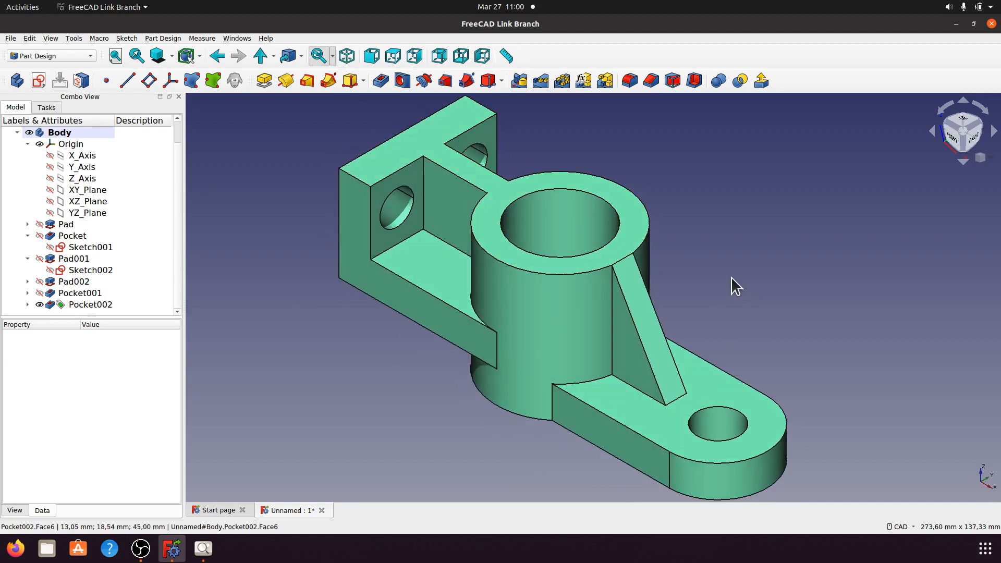